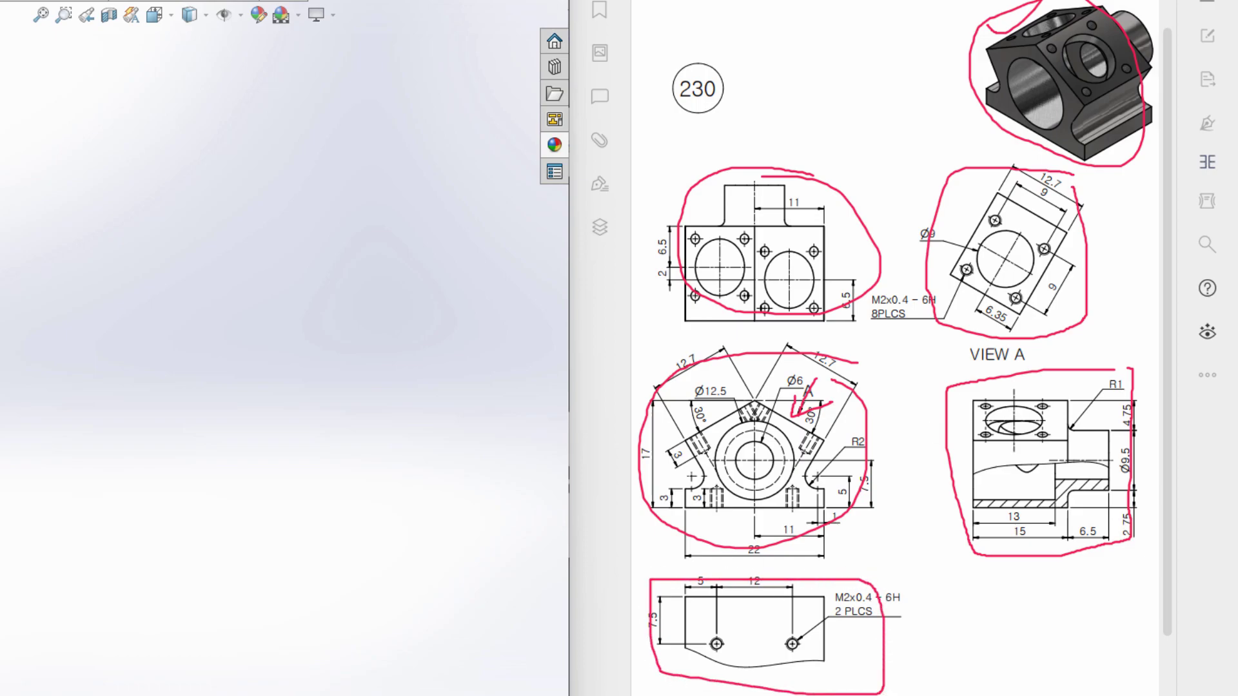
Step: Examine the front view's profile dimensions and the top view's depth dimensions on reference drawing 230, marking them up and clearing the markup
{"action": "key", "text": "Escape"}
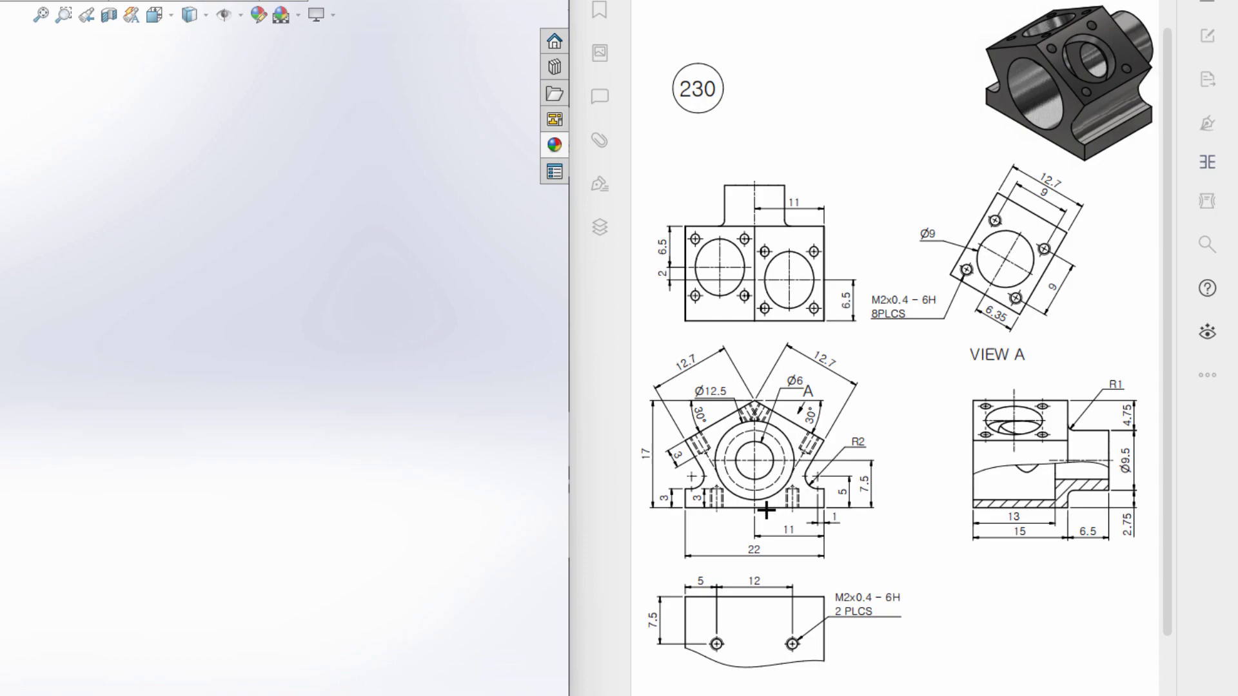
{"action": "mouse_move", "coordinate": [766, 509]}
{"action": "left_mouse_down"}
{"action": "mouse_move", "coordinate": [801, 508]}
{"action": "mouse_move", "coordinate": [820, 438]}
{"action": "mouse_move", "coordinate": [745, 420]}
{"action": "mouse_move", "coordinate": [822, 440]}
{"action": "mouse_move", "coordinate": [748, 405]}
{"action": "mouse_move", "coordinate": [680, 438]}
{"action": "mouse_move", "coordinate": [708, 461]}
{"action": "mouse_move", "coordinate": [680, 492]}
{"action": "mouse_move", "coordinate": [769, 499]}
{"action": "left_mouse_up"}
{"action": "key", "text": "e"}
{"action": "left_click_drag", "start_coordinate": [753, 509], "coordinate": [817, 510]}
{"action": "left_click_drag", "start_coordinate": [788, 523], "coordinate": [796, 539]}
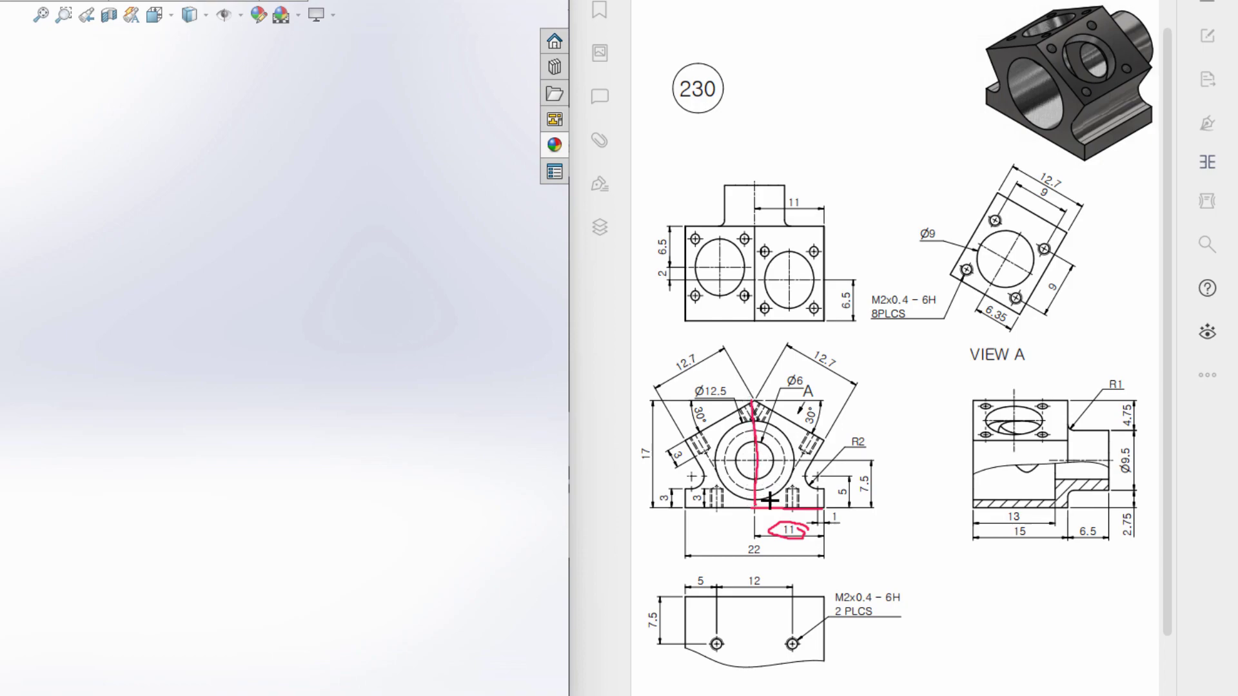
{"action": "mouse_move", "coordinate": [656, 461]}
{"action": "left_mouse_down"}
{"action": "mouse_move", "coordinate": [652, 438]}
{"action": "mouse_move", "coordinate": [634, 456]}
{"action": "mouse_move", "coordinate": [659, 461]}
{"action": "left_mouse_up"}
{"action": "left_click_drag", "start_coordinate": [761, 401], "coordinate": [838, 400]}
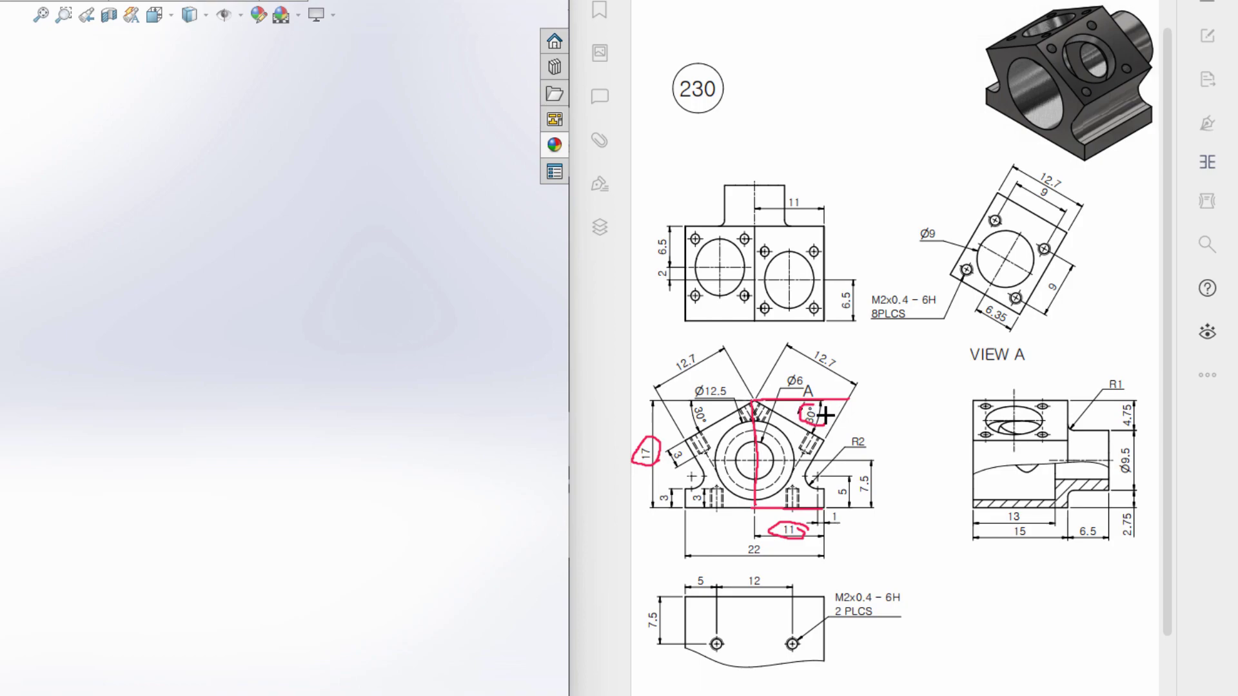
{"action": "left_click_drag", "start_coordinate": [794, 423], "coordinate": [819, 437]}
{"action": "mouse_move", "coordinate": [828, 344]}
{"action": "left_mouse_down"}
{"action": "mouse_move", "coordinate": [827, 380]}
{"action": "mouse_move", "coordinate": [840, 343]}
{"action": "left_mouse_up"}
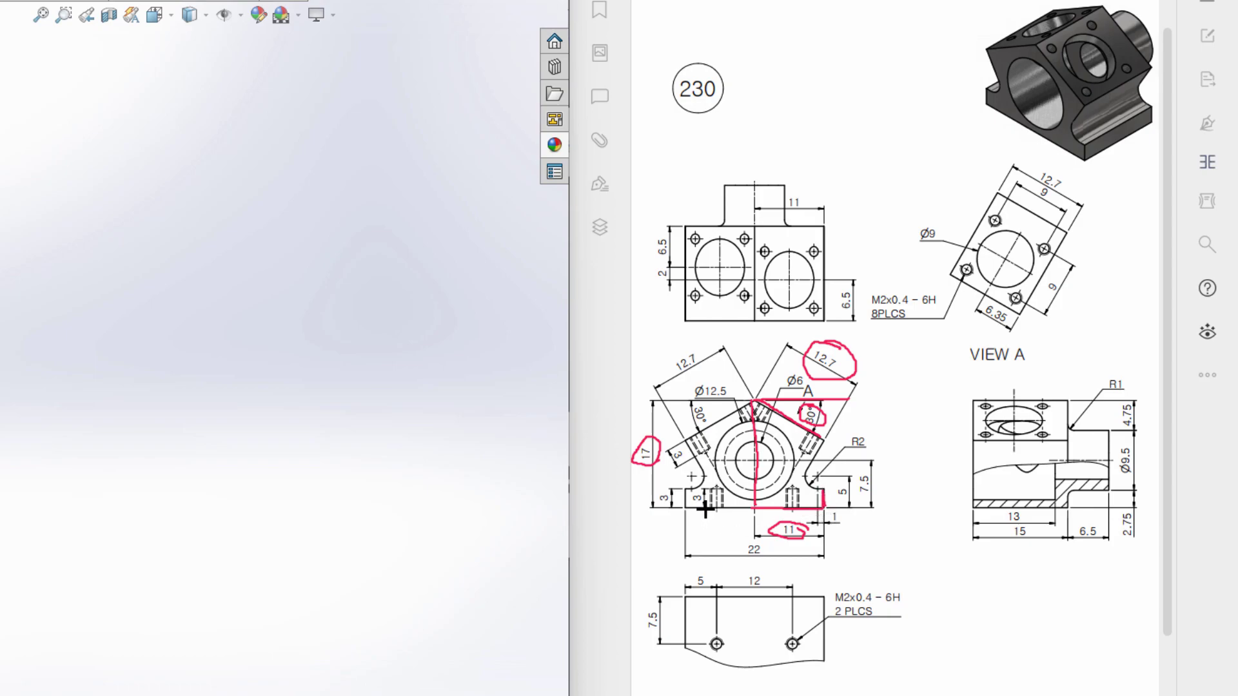
{"action": "left_click_drag", "start_coordinate": [661, 487], "coordinate": [680, 490]}
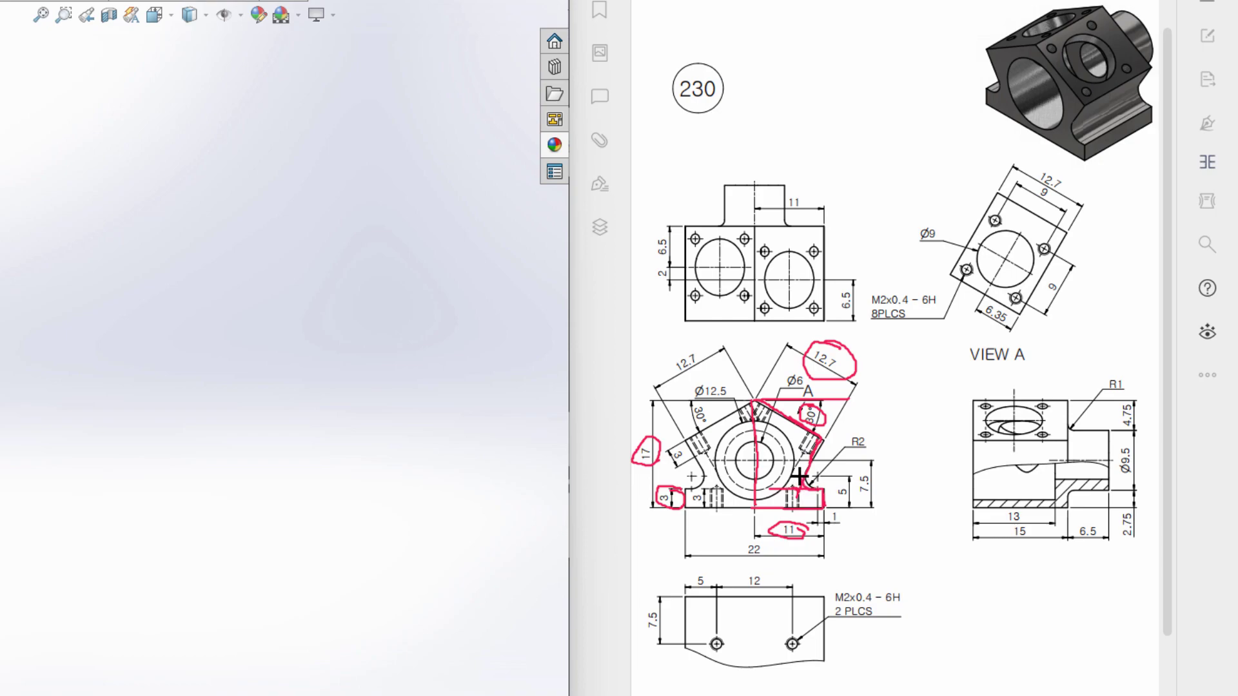
{"action": "mouse_move", "coordinate": [868, 451]}
{"action": "left_mouse_down"}
{"action": "mouse_move", "coordinate": [850, 435]}
{"action": "mouse_move", "coordinate": [871, 440]}
{"action": "left_mouse_up"}
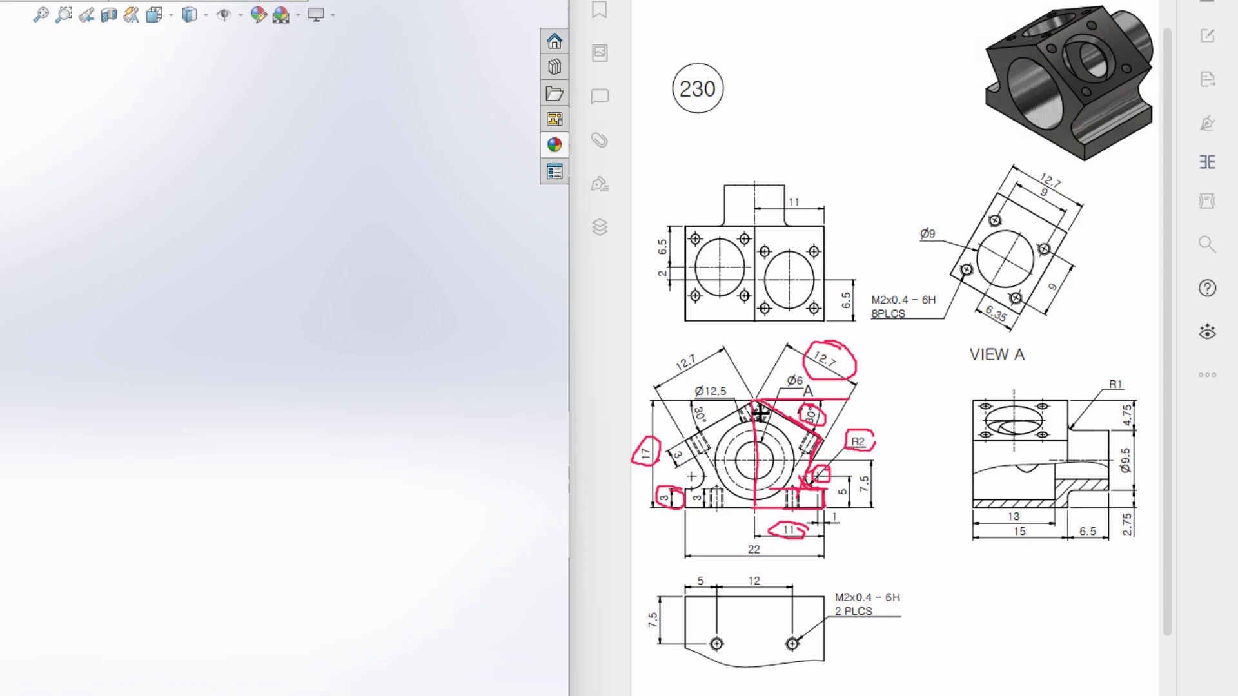
{"action": "left_click_drag", "start_coordinate": [754, 404], "coordinate": [756, 495]}
{"action": "mouse_move", "coordinate": [752, 407]}
{"action": "left_mouse_down"}
{"action": "mouse_move", "coordinate": [682, 445]}
{"action": "mouse_move", "coordinate": [724, 507]}
{"action": "mouse_move", "coordinate": [755, 507]}
{"action": "left_mouse_up"}
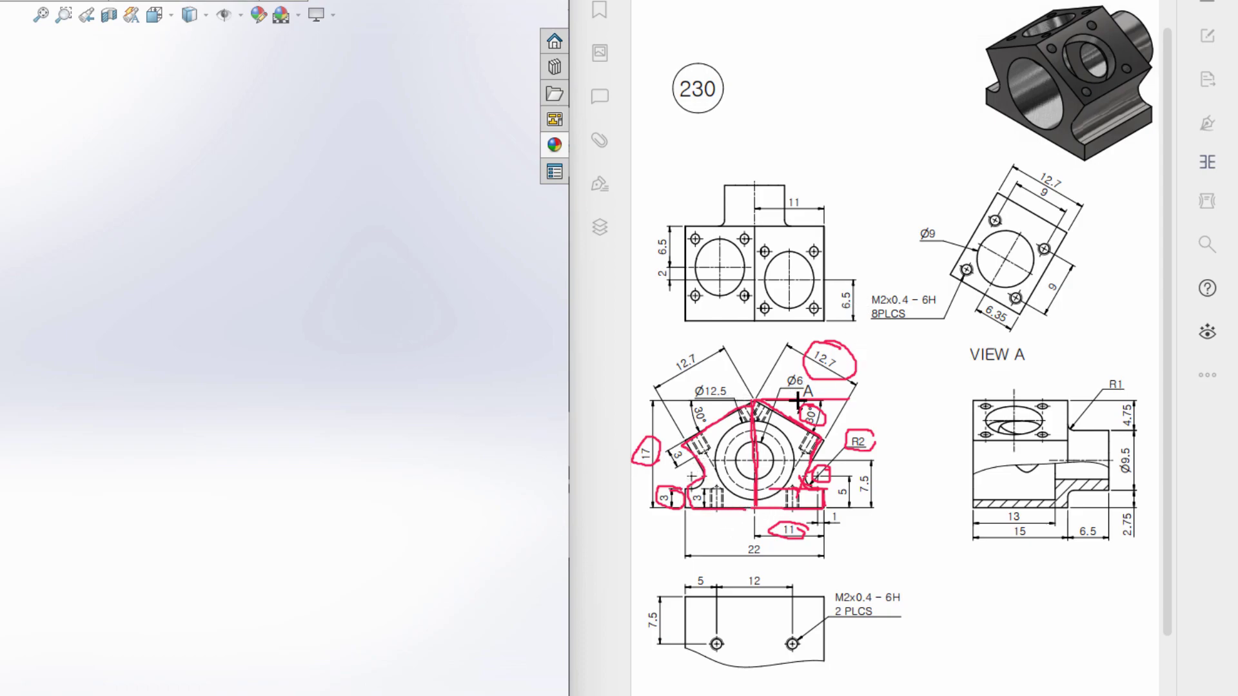
{"action": "mouse_move", "coordinate": [766, 332]}
{"action": "left_mouse_down"}
{"action": "mouse_move", "coordinate": [764, 210]}
{"action": "mouse_move", "coordinate": [747, 244]}
{"action": "mouse_move", "coordinate": [766, 209]}
{"action": "mouse_move", "coordinate": [775, 226]}
{"action": "left_mouse_up"}
{"action": "mouse_move", "coordinate": [858, 282]}
{"action": "left_mouse_down"}
{"action": "mouse_move", "coordinate": [829, 278]}
{"action": "mouse_move", "coordinate": [864, 306]}
{"action": "mouse_move", "coordinate": [829, 280]}
{"action": "left_mouse_up"}
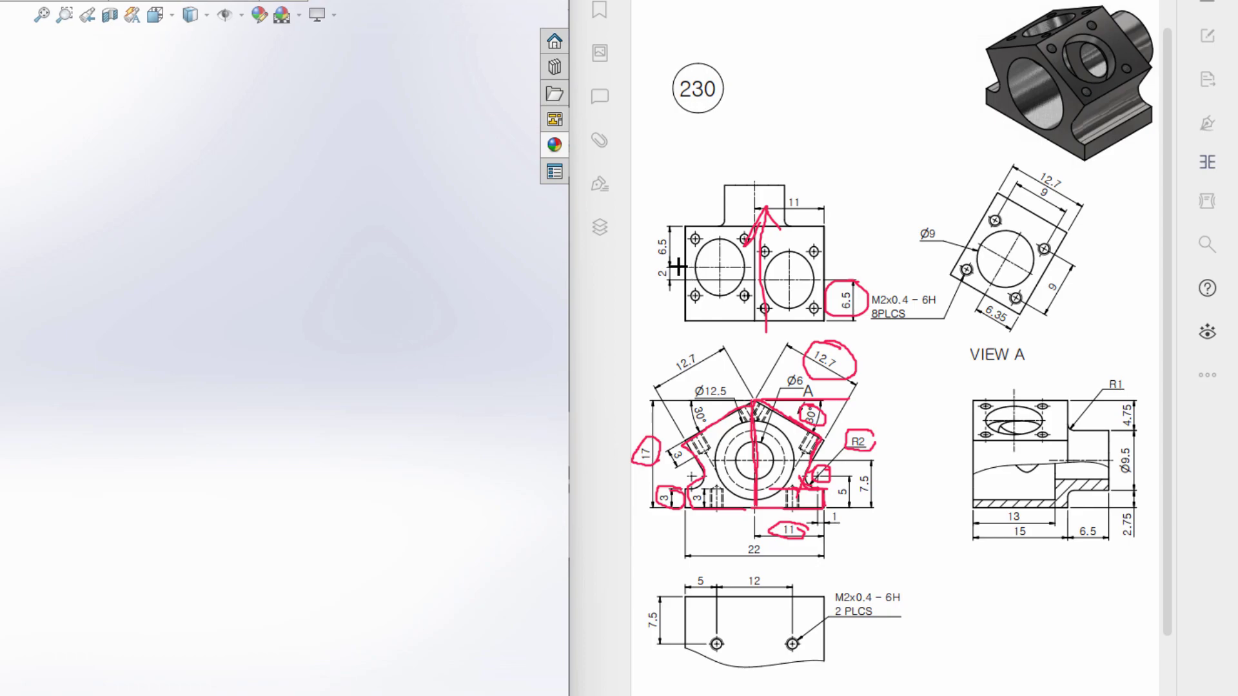
{"action": "mouse_move", "coordinate": [675, 225]}
{"action": "left_mouse_down"}
{"action": "mouse_move", "coordinate": [661, 265]}
{"action": "mouse_move", "coordinate": [685, 231]}
{"action": "left_mouse_up"}
{"action": "left_click", "coordinate": [968, 76]}
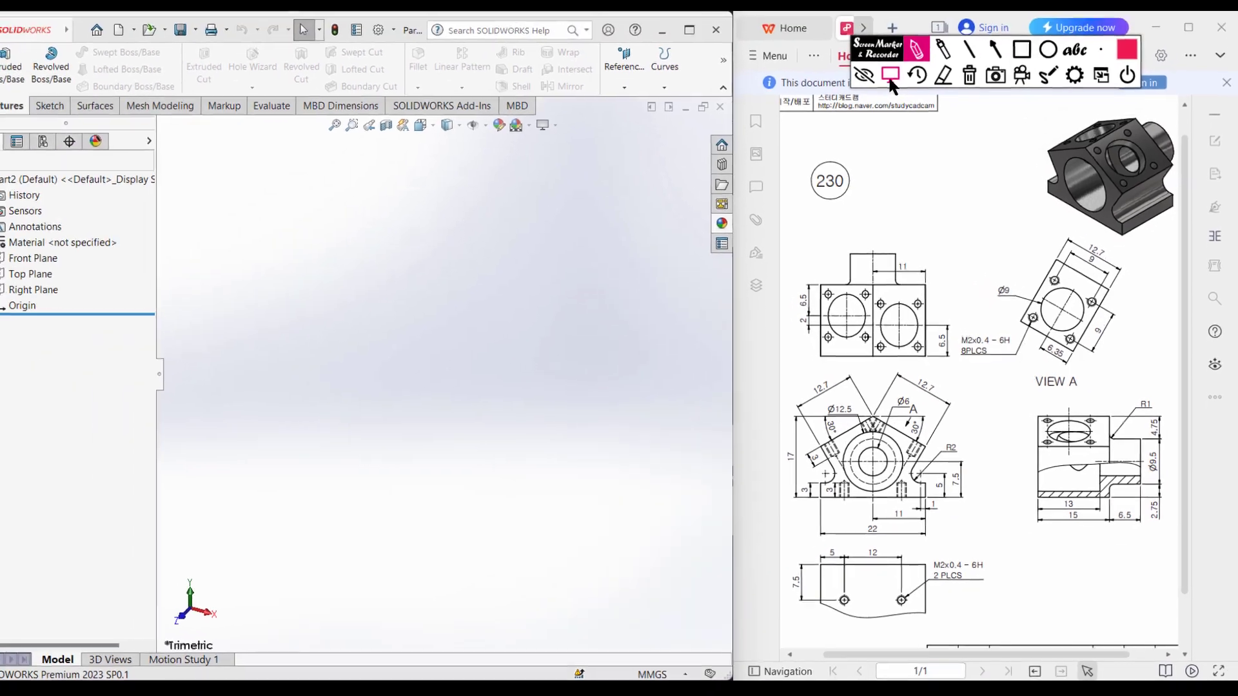
{"action": "left_click", "coordinate": [890, 76]}
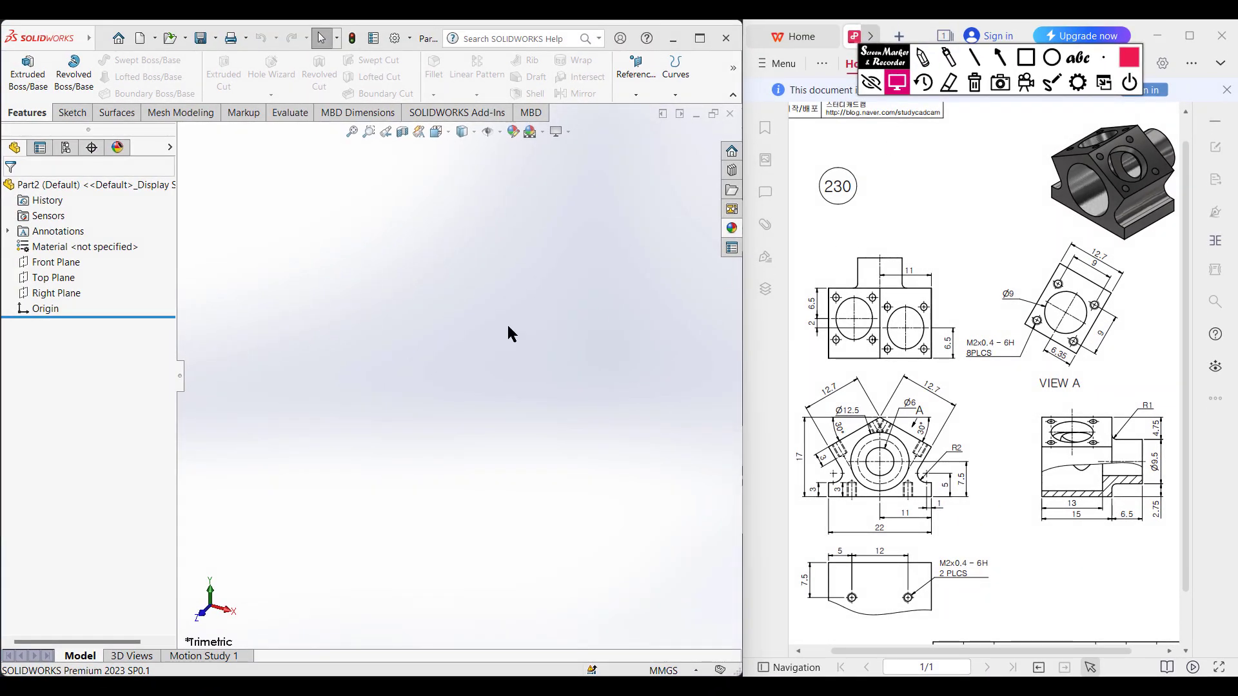
Step: Start a sketch on the Front Plane and draw an 11 mm horizontal line rightward from the origin
{"action": "left_click", "coordinate": [59, 263]}
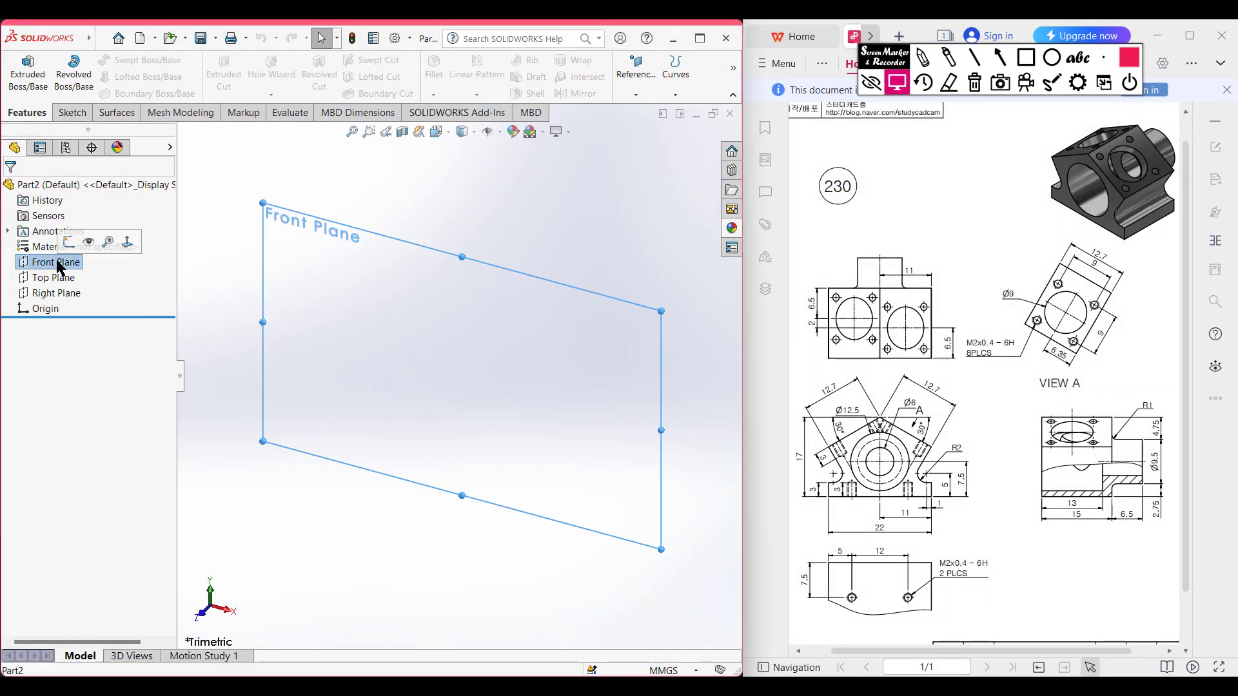
{"action": "right_click", "coordinate": [59, 264]}
{"action": "left_click", "coordinate": [69, 243]}
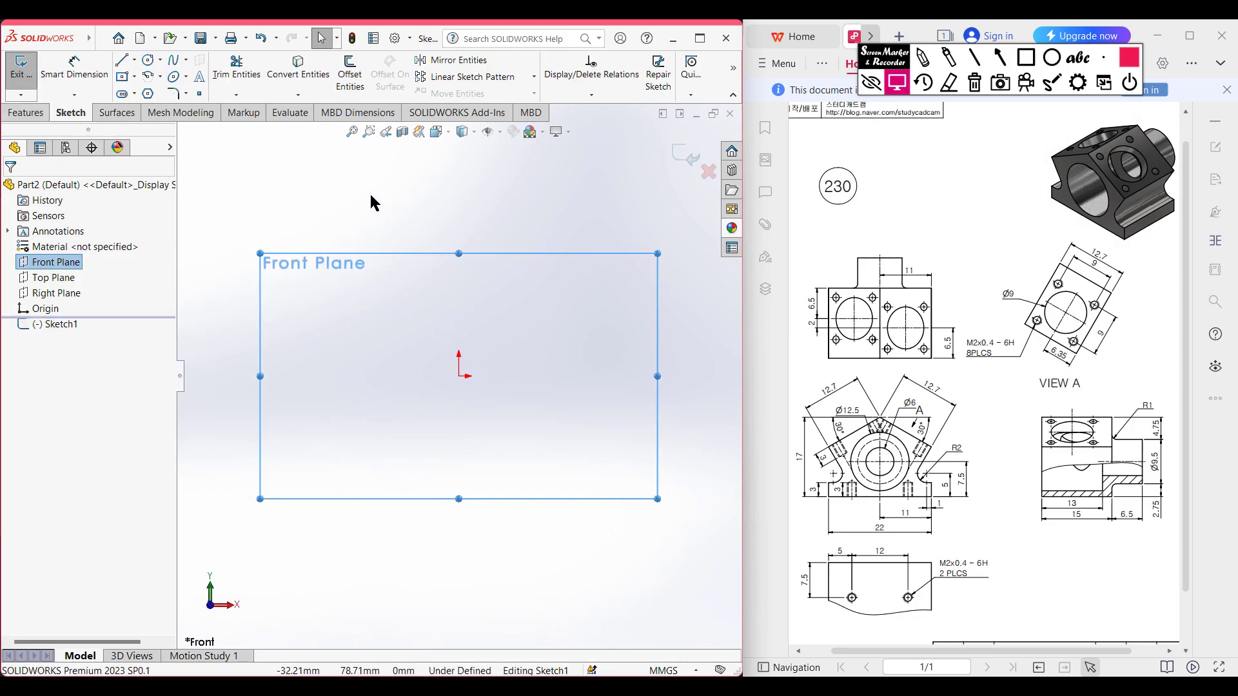
{"action": "left_click", "coordinate": [124, 62]}
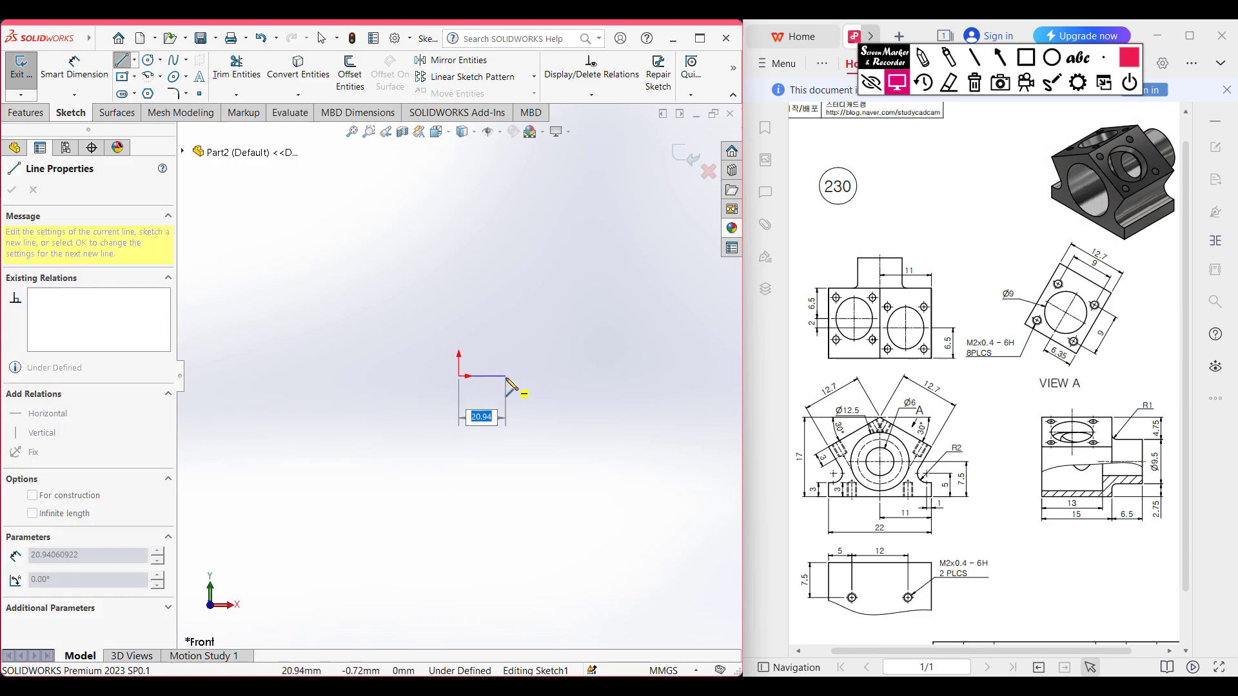
{"action": "type", "text": "11"}
{"action": "key", "text": "Return"}
{"action": "key", "text": "f"}
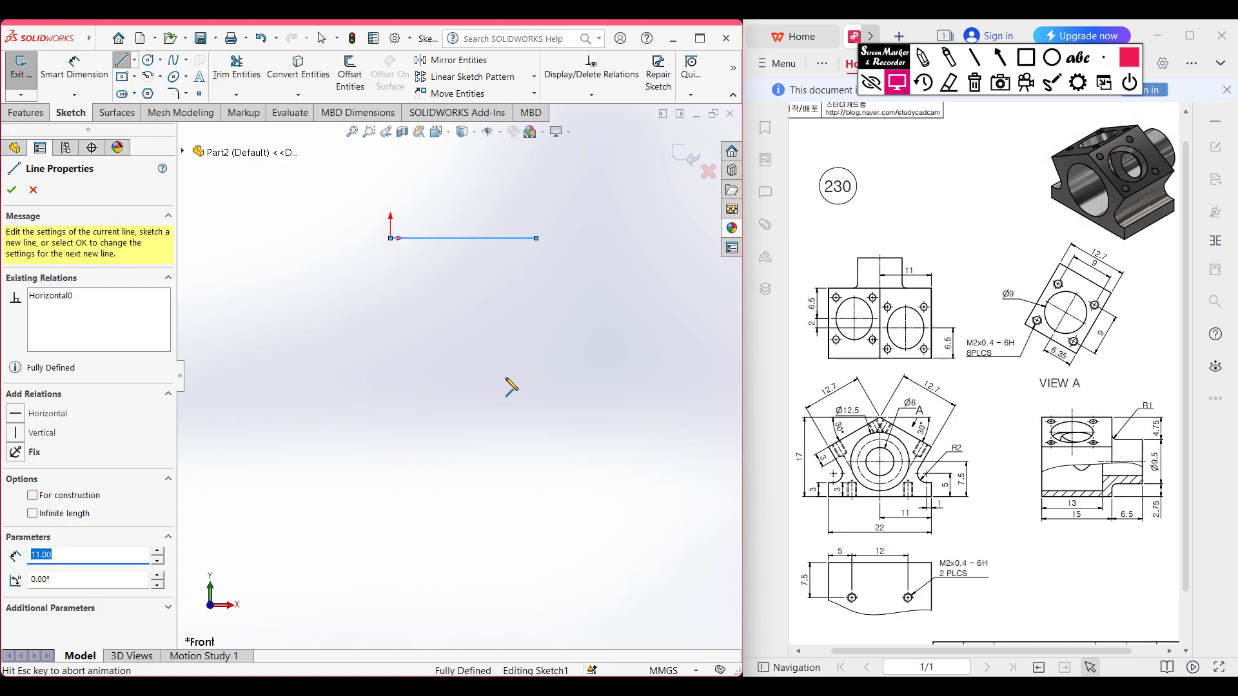
{"action": "scroll", "coordinate": [507, 386], "scroll_direction": "up", "scroll_amount": 1}
{"action": "key", "text": "Escape"}
{"action": "key", "text": "Escape"}
Step: Reposition the 11 mm dimension just below the base line
{"action": "left_click_drag", "start_coordinate": [459, 502], "coordinate": [467, 230]}
{"action": "key", "text": "Escape"}
{"action": "key", "text": "f"}
{"action": "scroll", "coordinate": [522, 391], "scroll_direction": "up", "scroll_amount": 3}
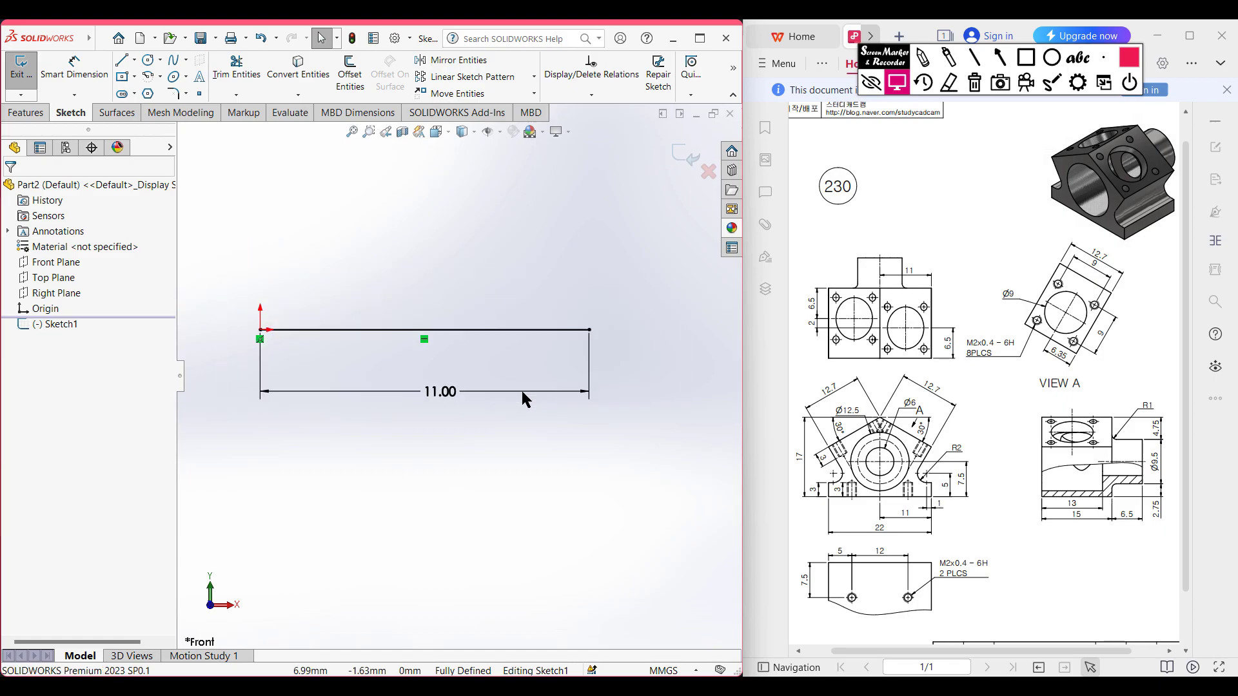
Step: Draw a 17 mm vertical centerline up from the origin, continuing with a horizontal centerline about 15.3 mm long to the right
{"action": "left_click", "coordinate": [135, 60]}
{"action": "left_click", "coordinate": [152, 95]}
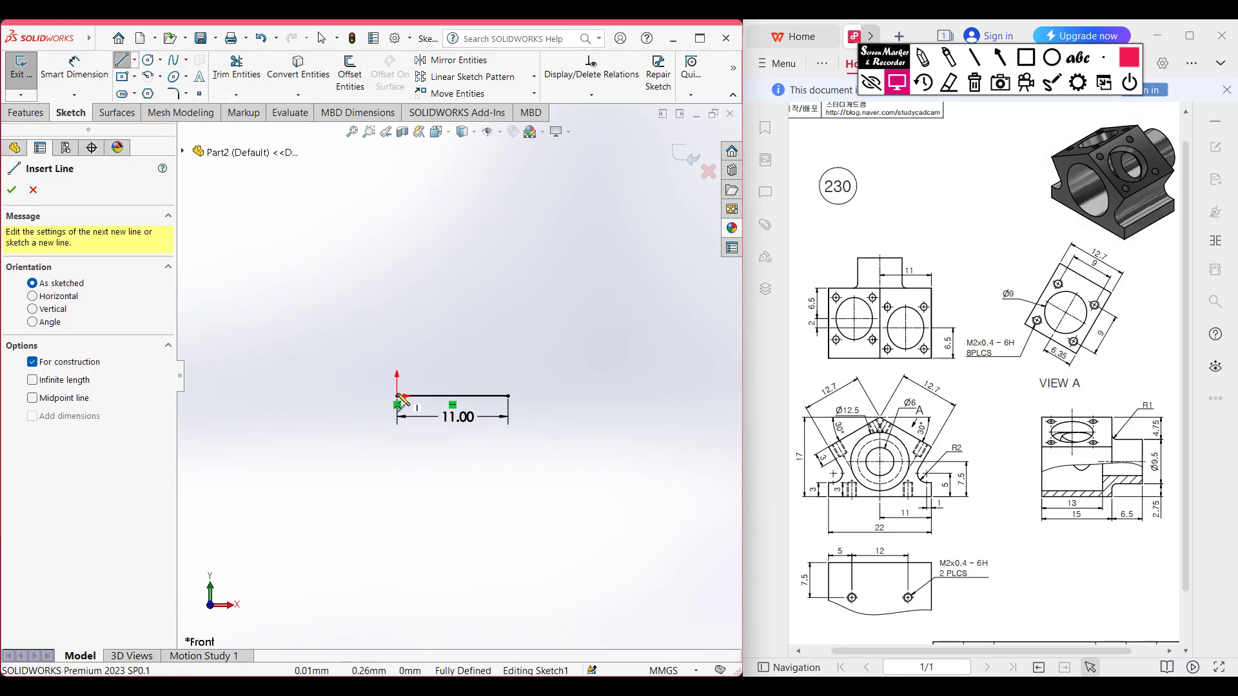
{"action": "left_click", "coordinate": [397, 395]}
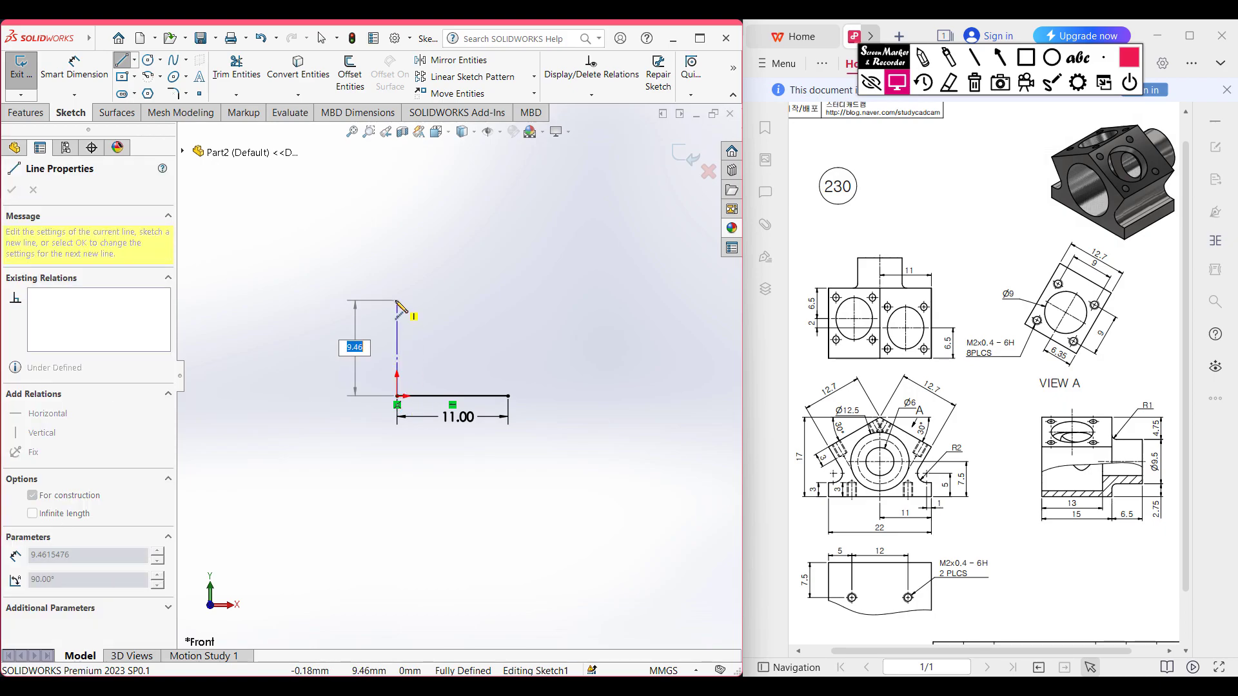
{"action": "type", "text": "17"}
{"action": "key", "text": "Return"}
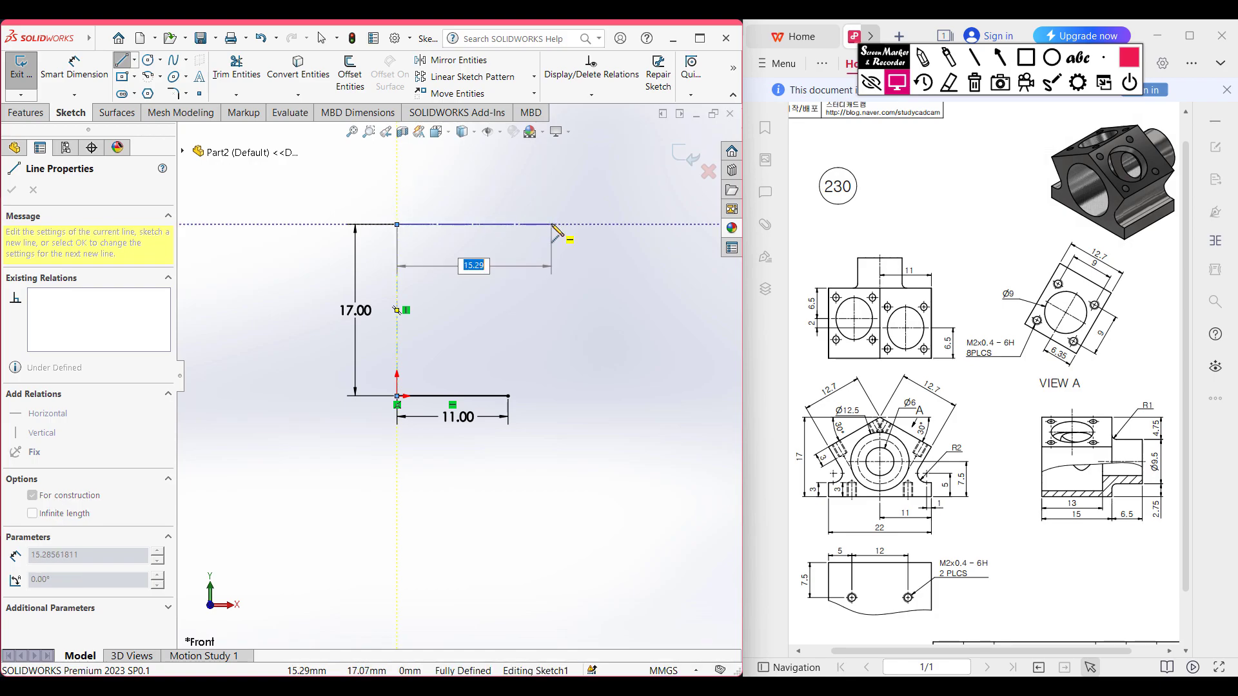
{"action": "left_click", "coordinate": [552, 225]}
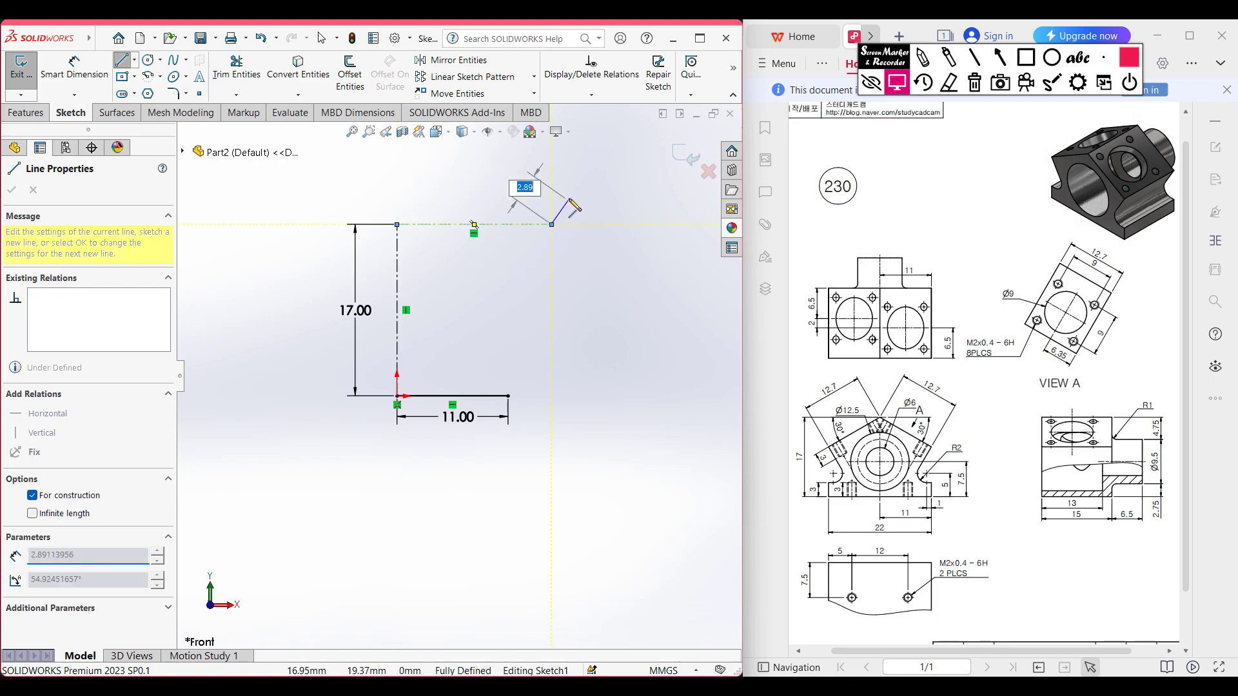
{"action": "key", "text": "Escape"}
Step: Draw a 12.7 mm solid line sloping down to the right from the upper end of the vertical centerline
{"action": "left_click", "coordinate": [121, 60]}
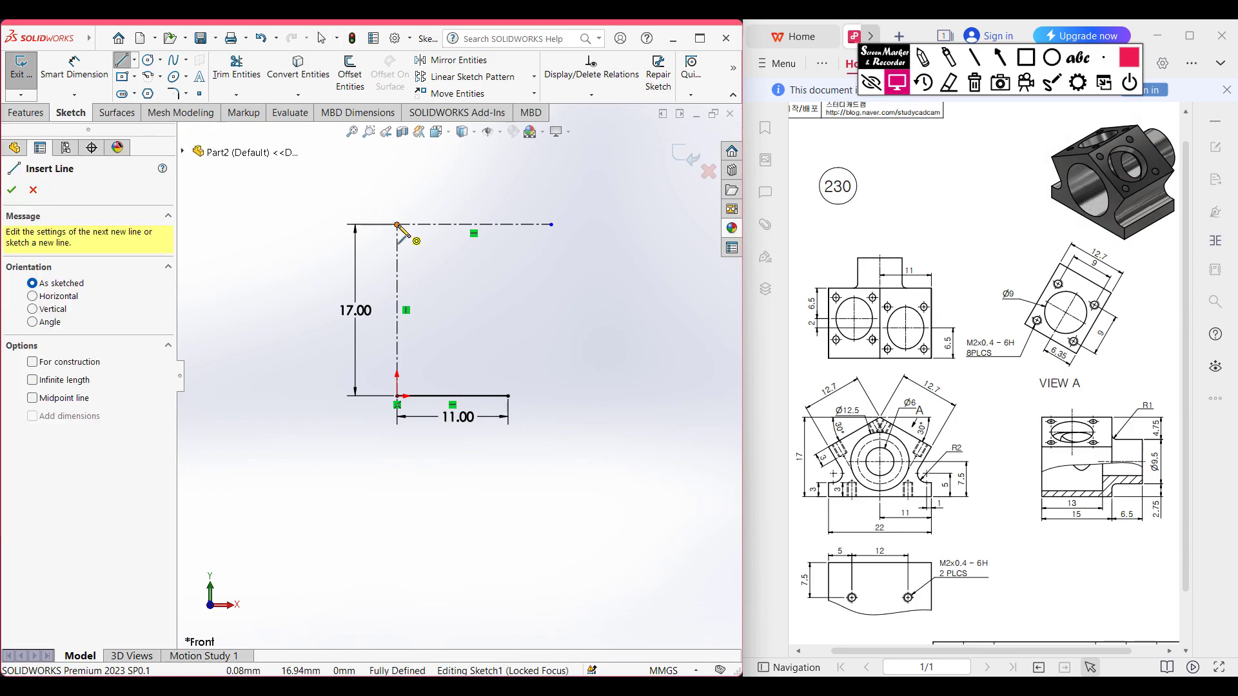
{"action": "left_click", "coordinate": [397, 224]}
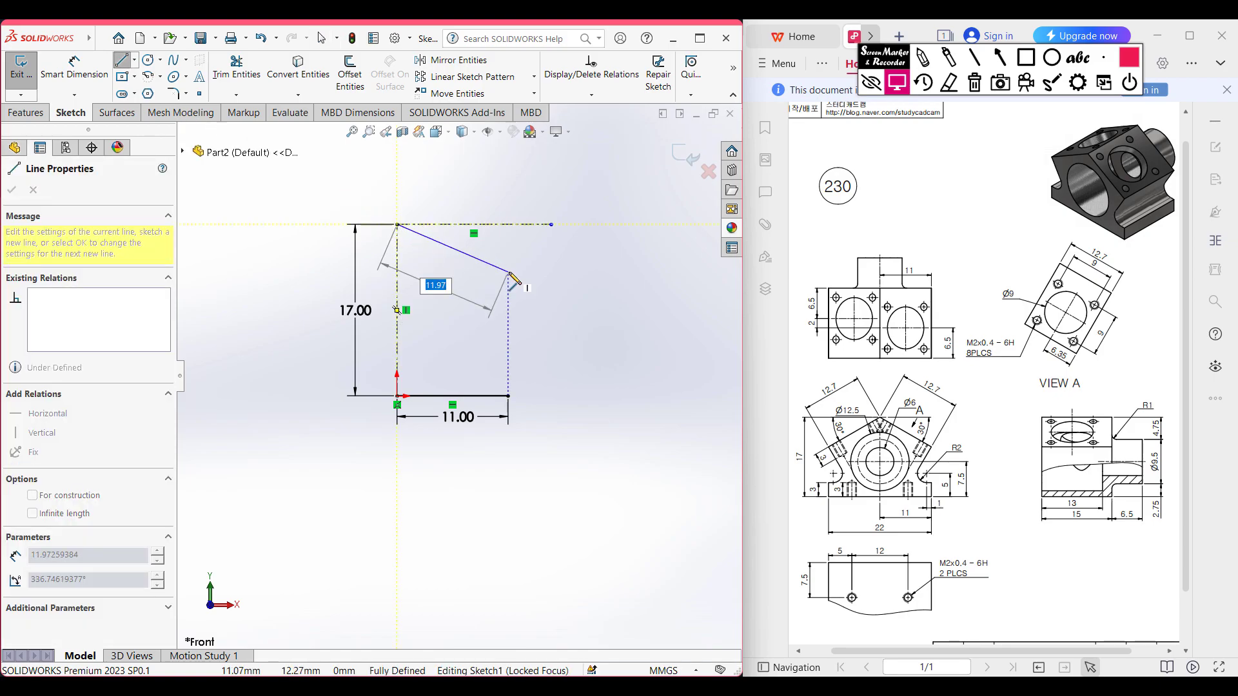
{"action": "type", "text": "12.7"}
{"action": "key", "text": "Return"}
{"action": "key", "text": "Escape"}
{"action": "key", "text": "Escape"}
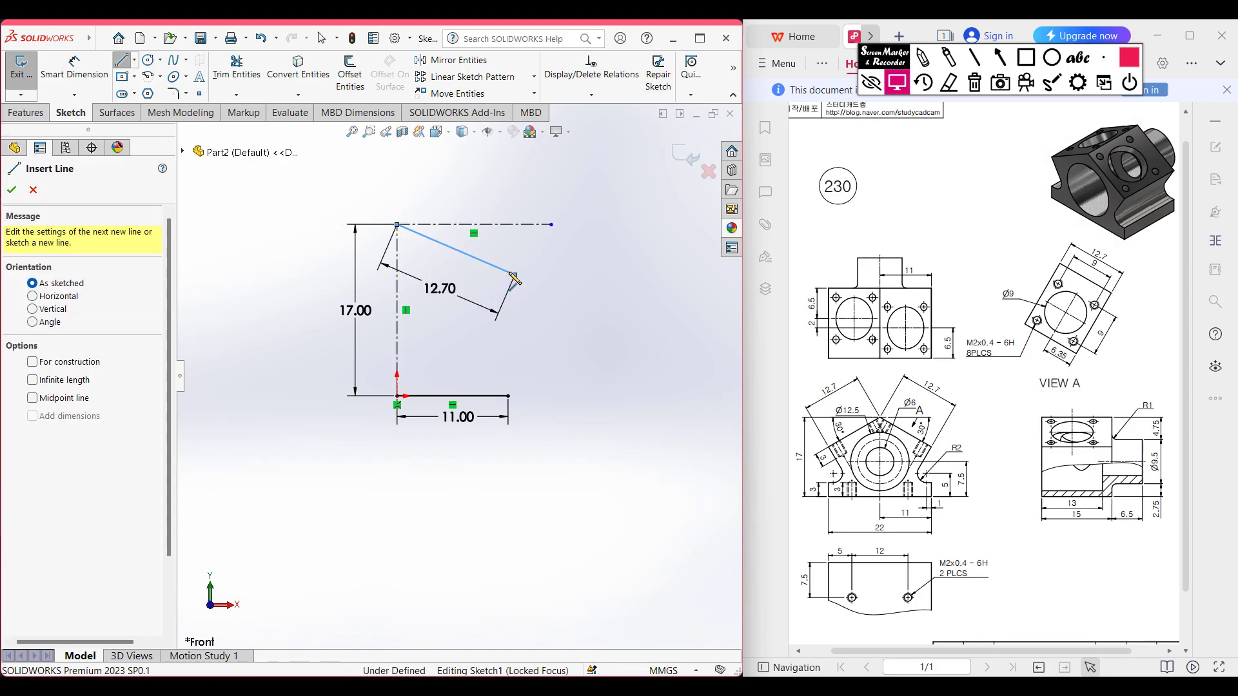
Step: Dimension the angle between the horizontal centerline and the sloping line as 30°
{"action": "left_click", "coordinate": [74, 68]}
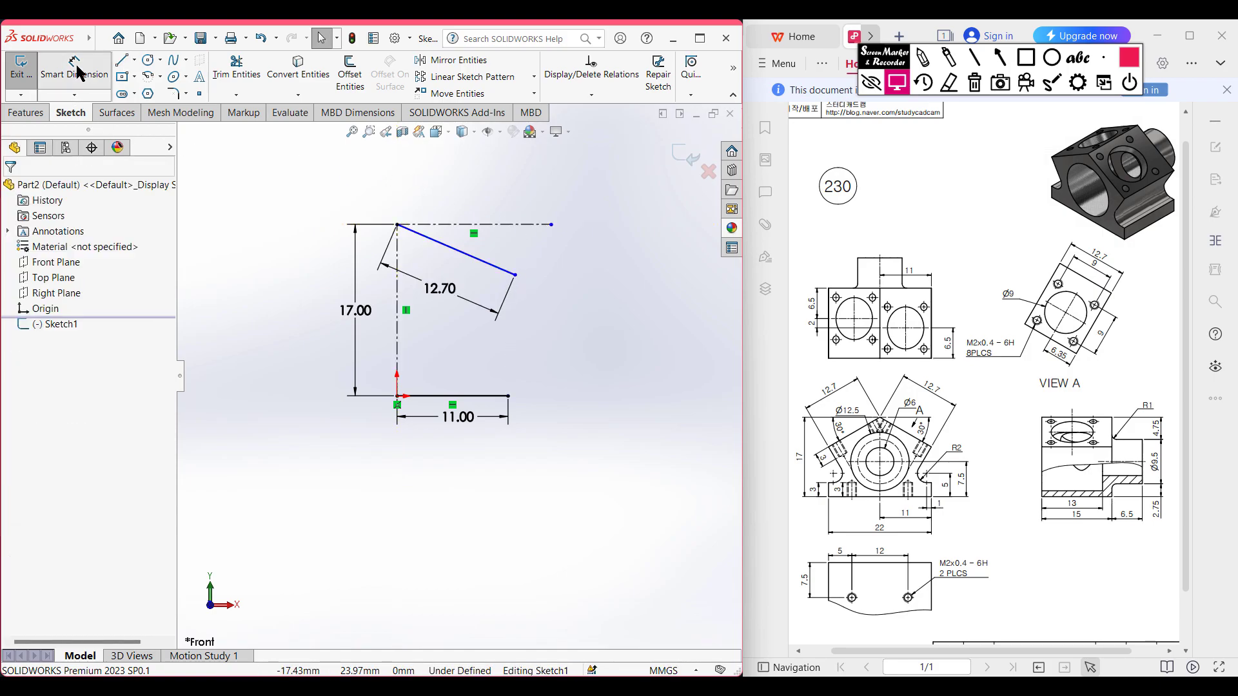
{"action": "left_click", "coordinate": [490, 224]}
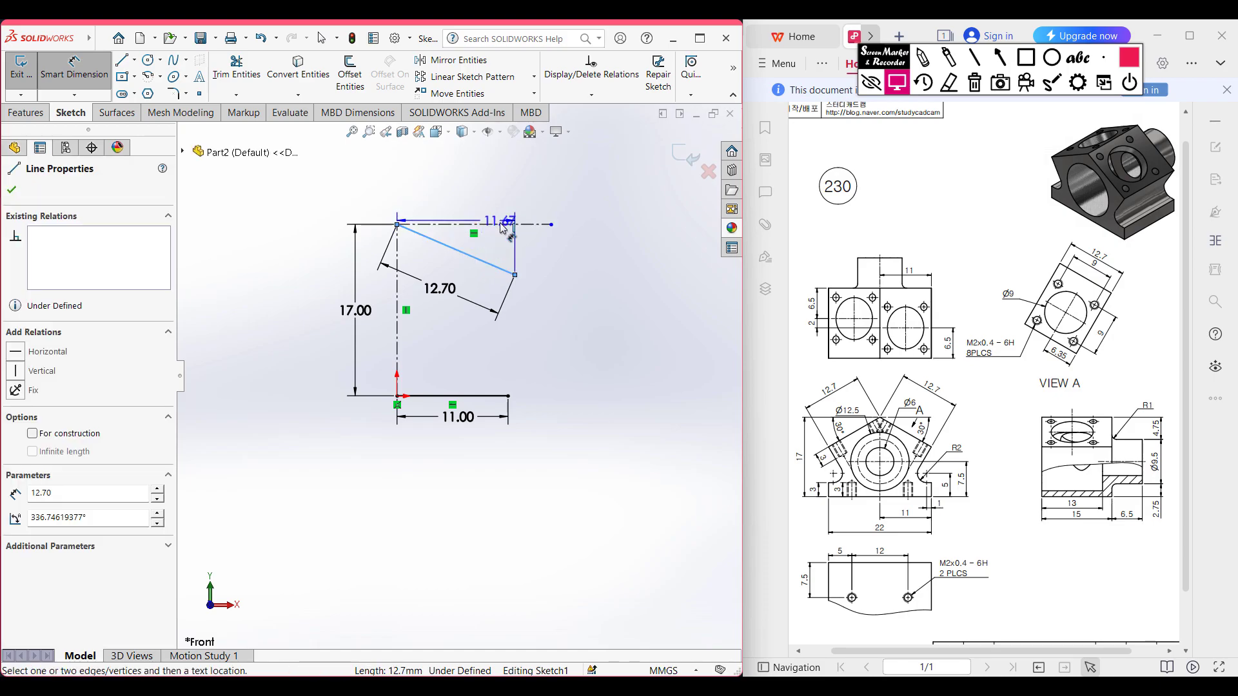
{"action": "left_click", "coordinate": [478, 258]}
{"action": "left_click", "coordinate": [508, 244]}
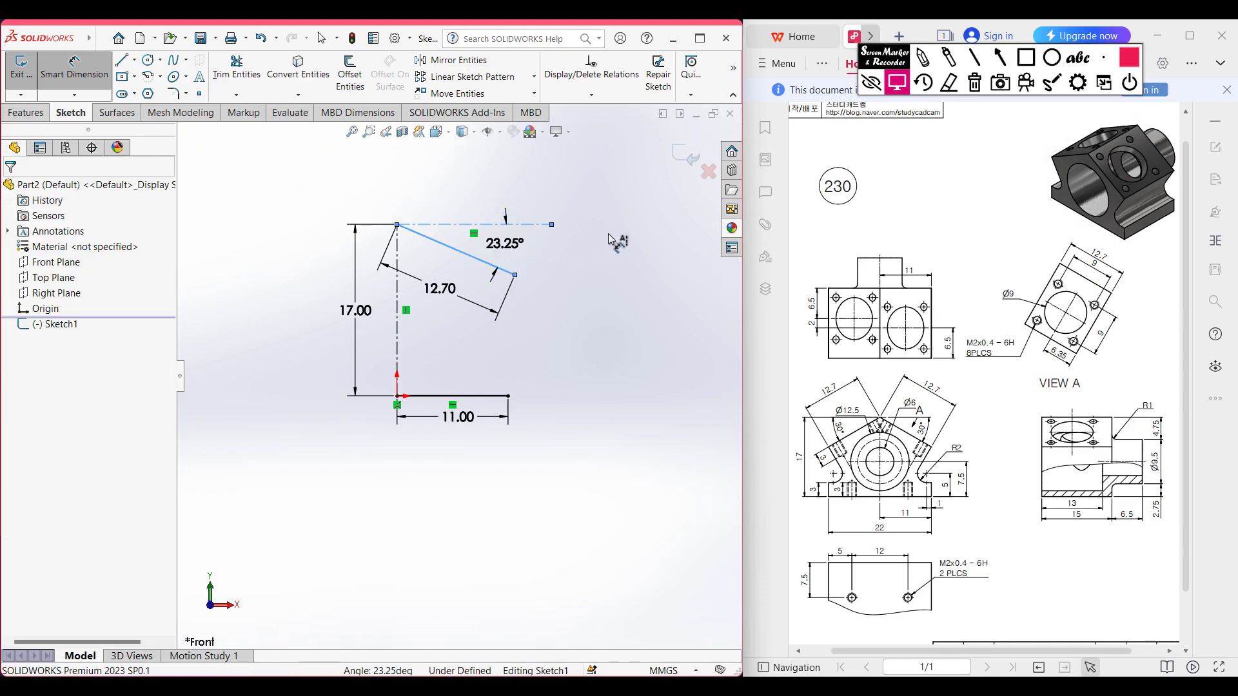
{"action": "type", "text": "30"}
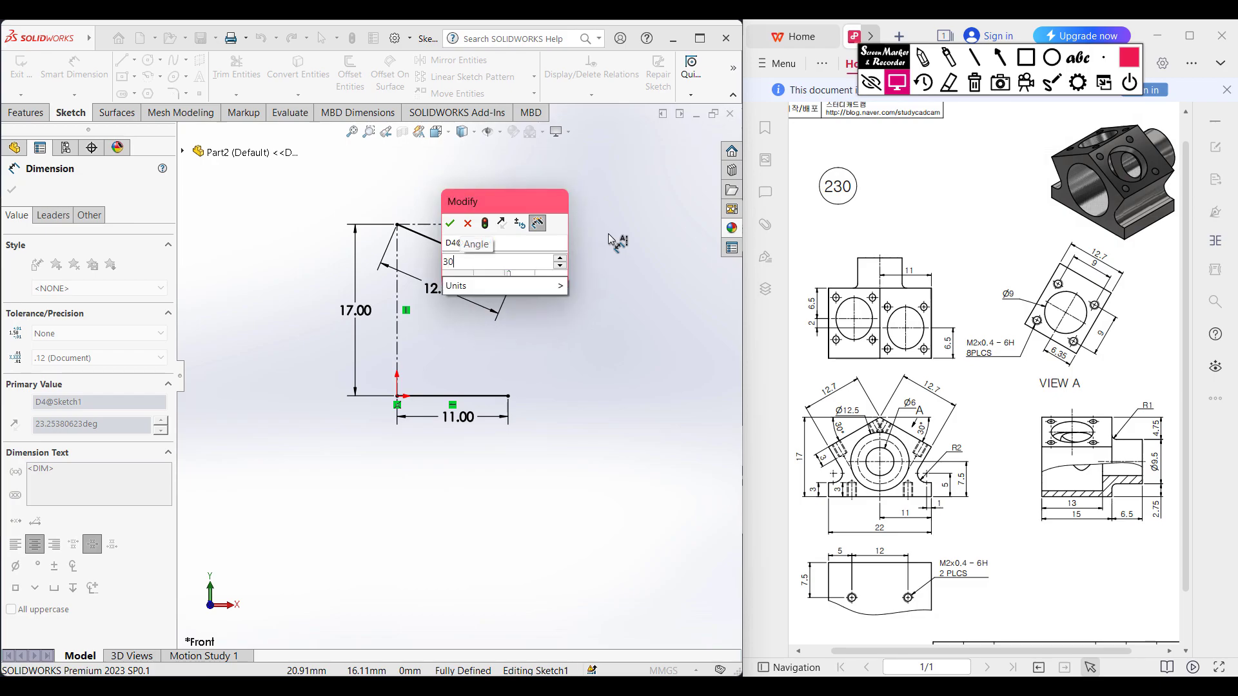
{"action": "key", "text": "Return"}
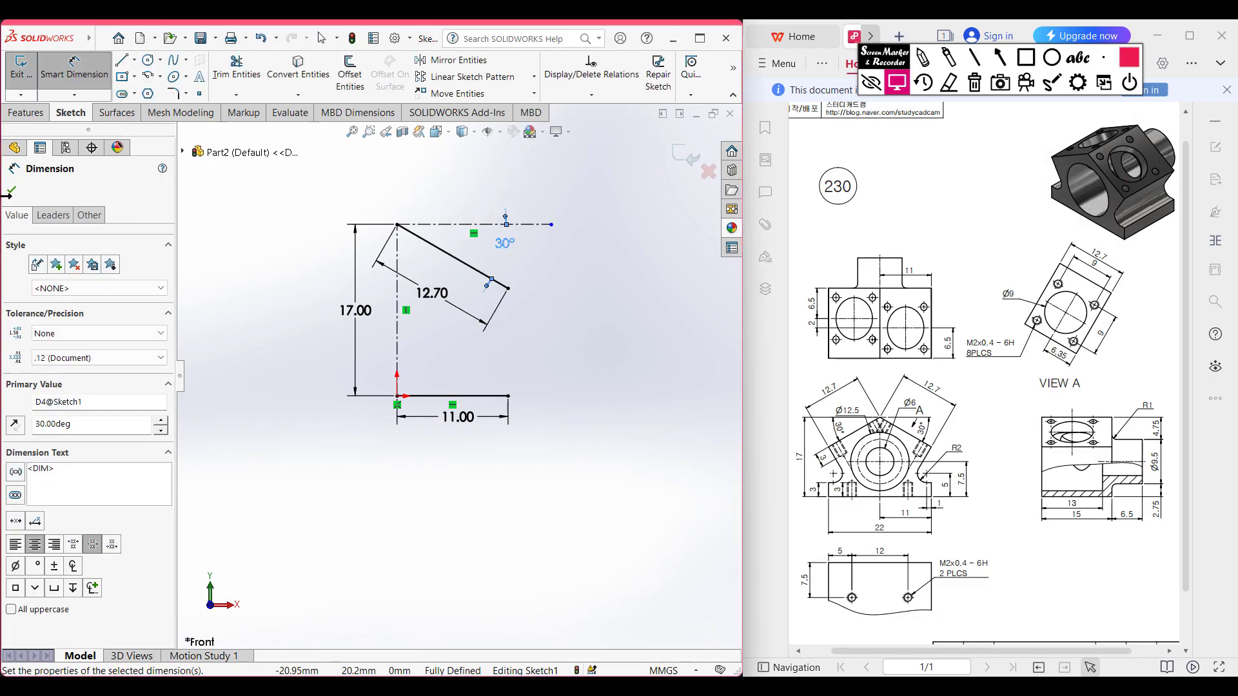
{"action": "left_click", "coordinate": [11, 191]}
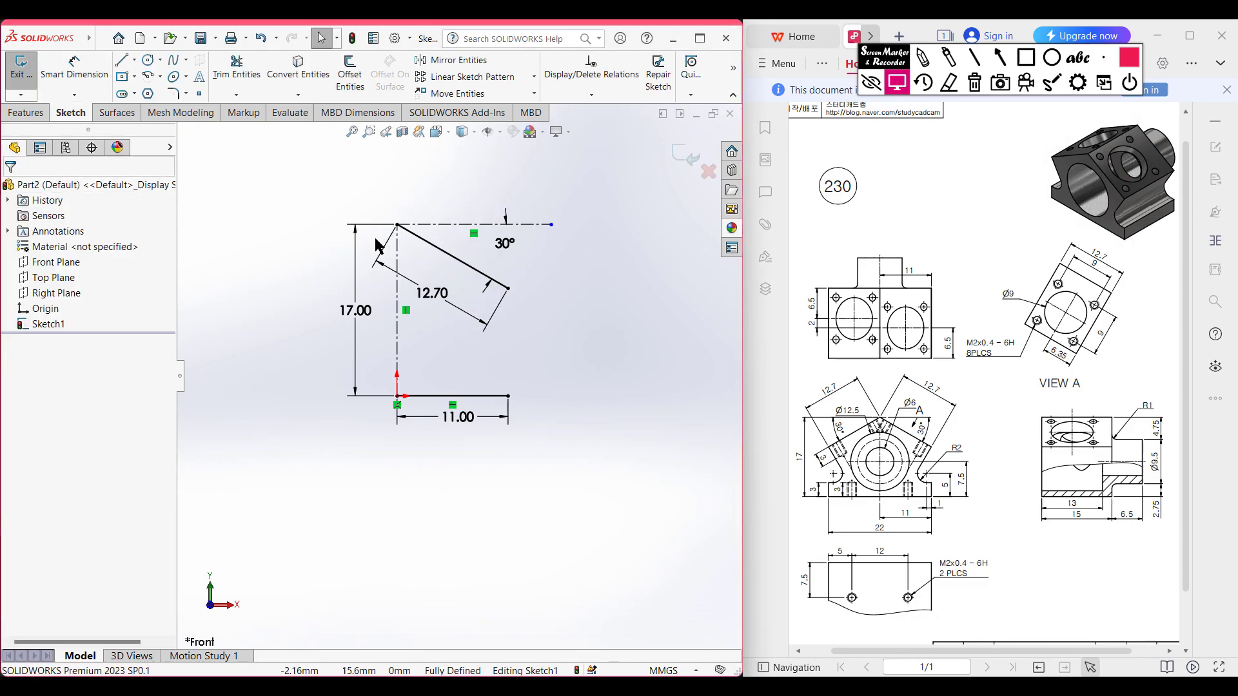
Step: Draw a 3 mm vertical line up from the base line's right end and a leftward horizontal line about 9.4 mm long, placing the 3 mm dimension outside
{"action": "left_click", "coordinate": [121, 60]}
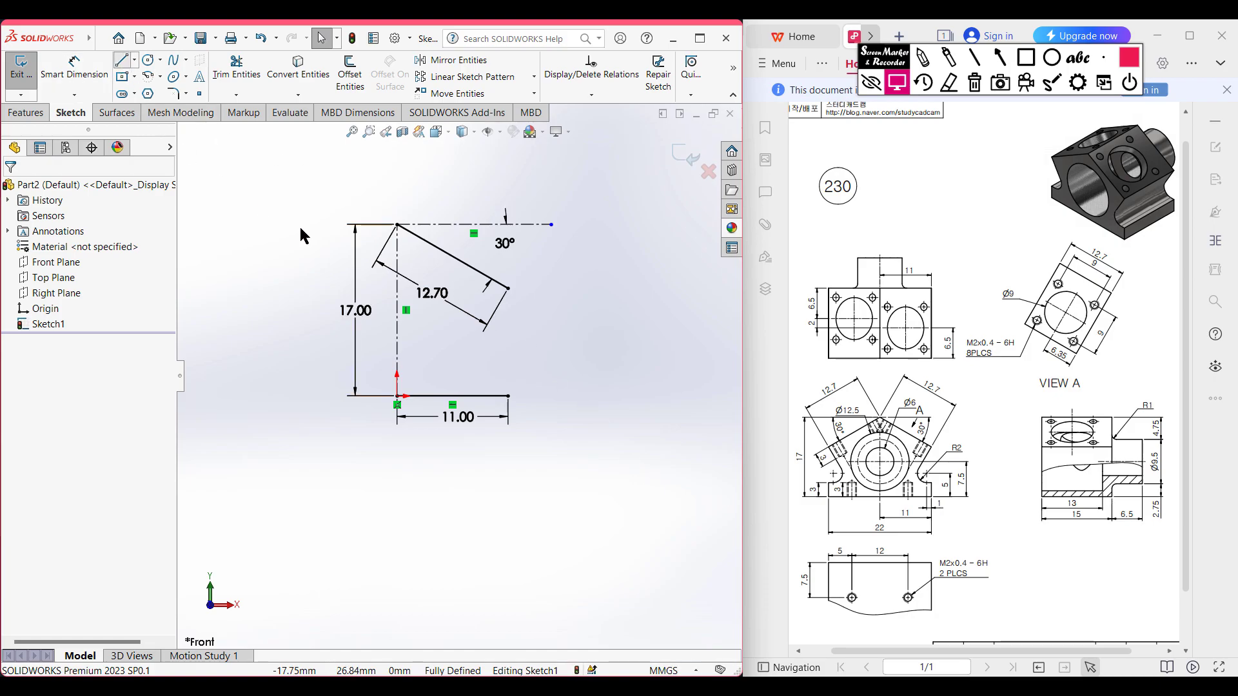
{"action": "left_click", "coordinate": [509, 396]}
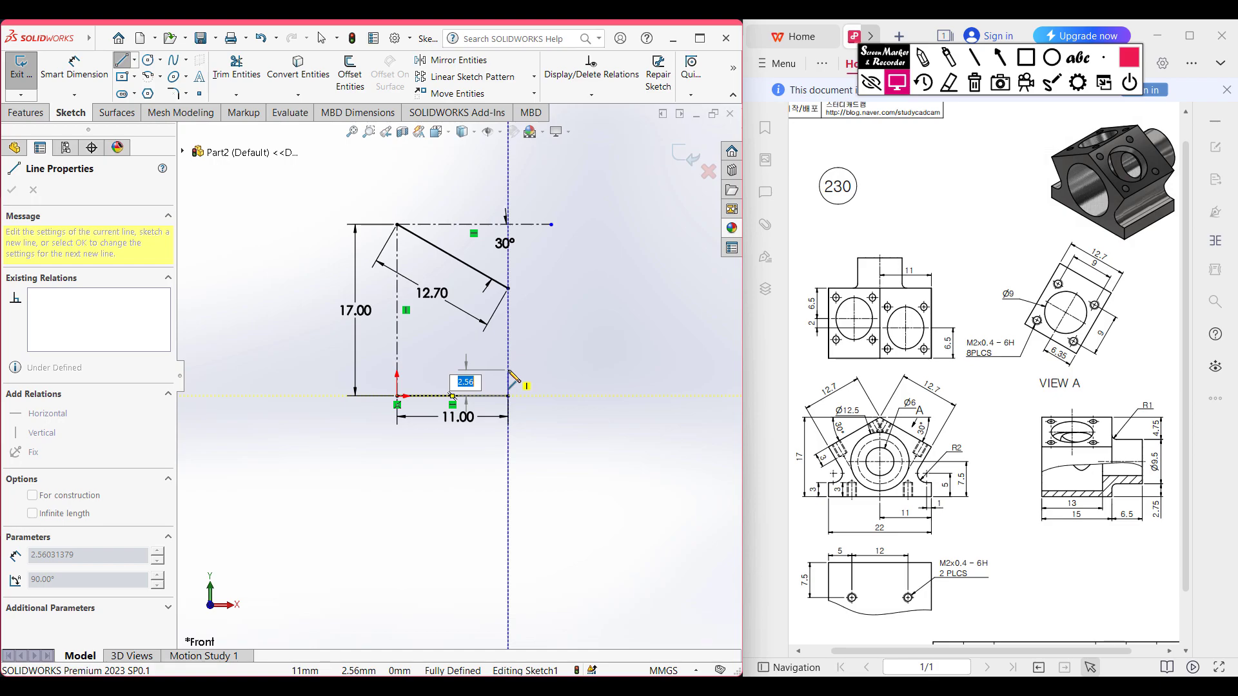
{"action": "key", "text": "Return"}
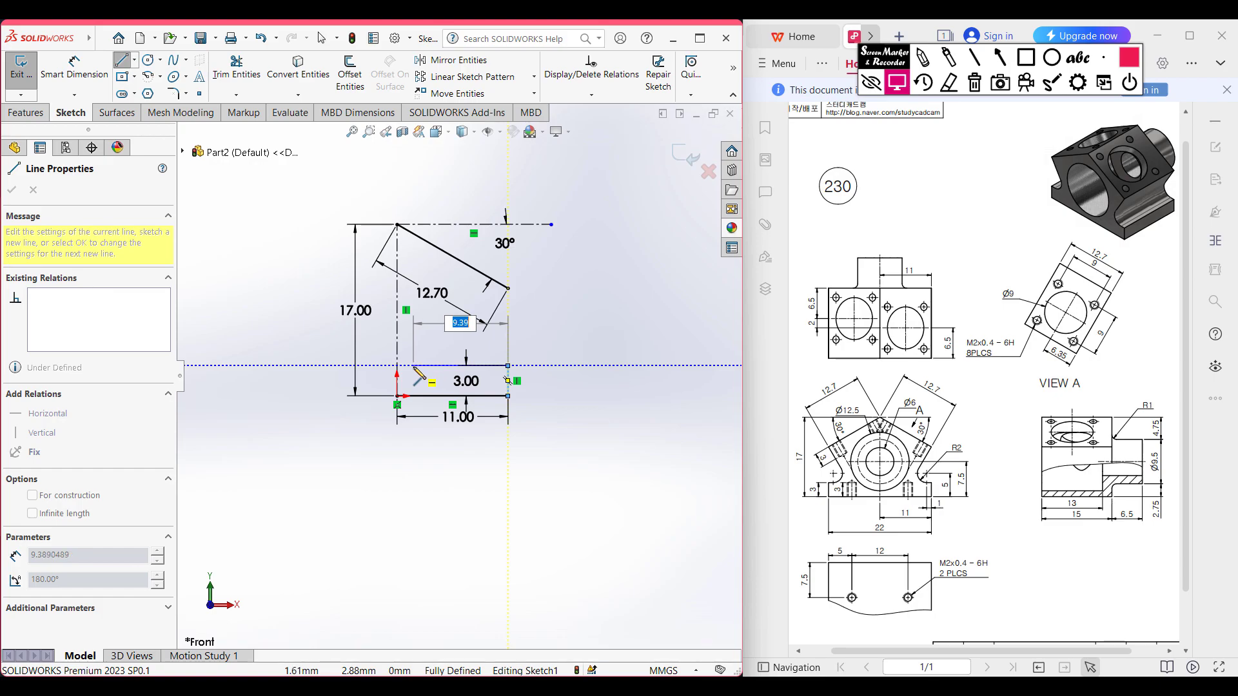
{"action": "left_click", "coordinate": [414, 366]}
{"action": "key", "text": "Escape"}
{"action": "key", "text": "Escape"}
{"action": "left_click_drag", "start_coordinate": [466, 376], "coordinate": [541, 361]}
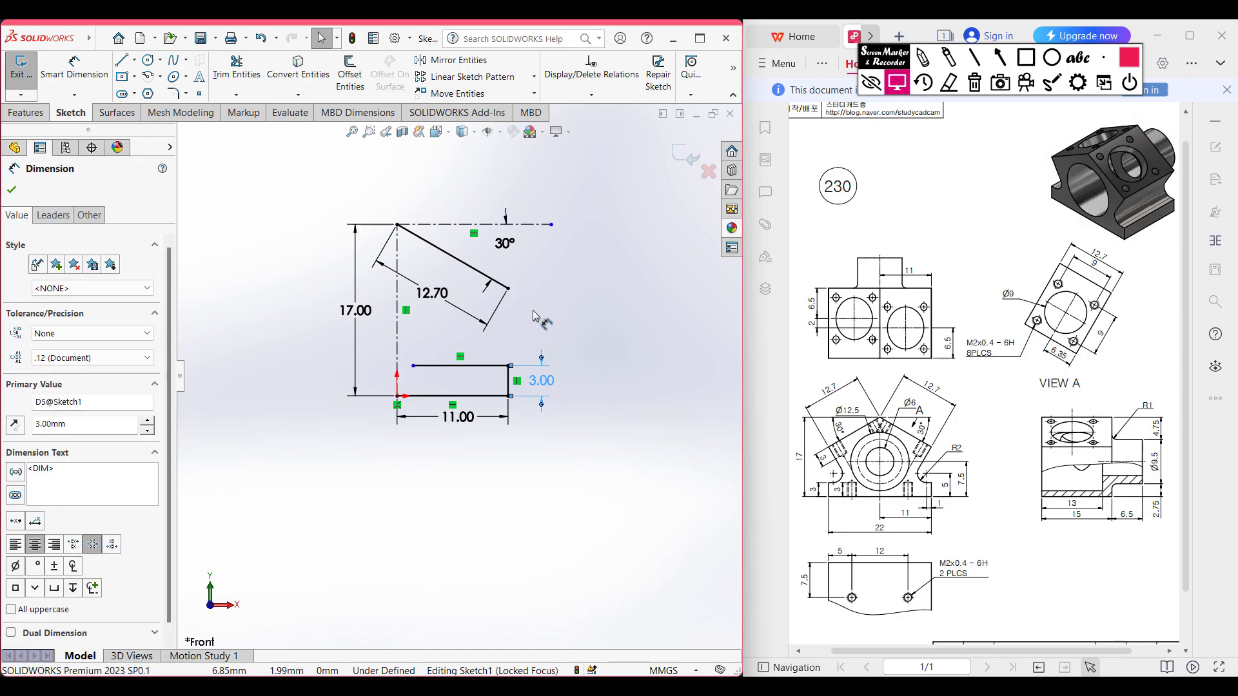
{"action": "left_click", "coordinate": [570, 315]}
Step: Draw a line about 10.1 mm long from the sloping line's lower end, perpendicular to it and crossing the upper horizontal line of the base
{"action": "left_click", "coordinate": [131, 60]}
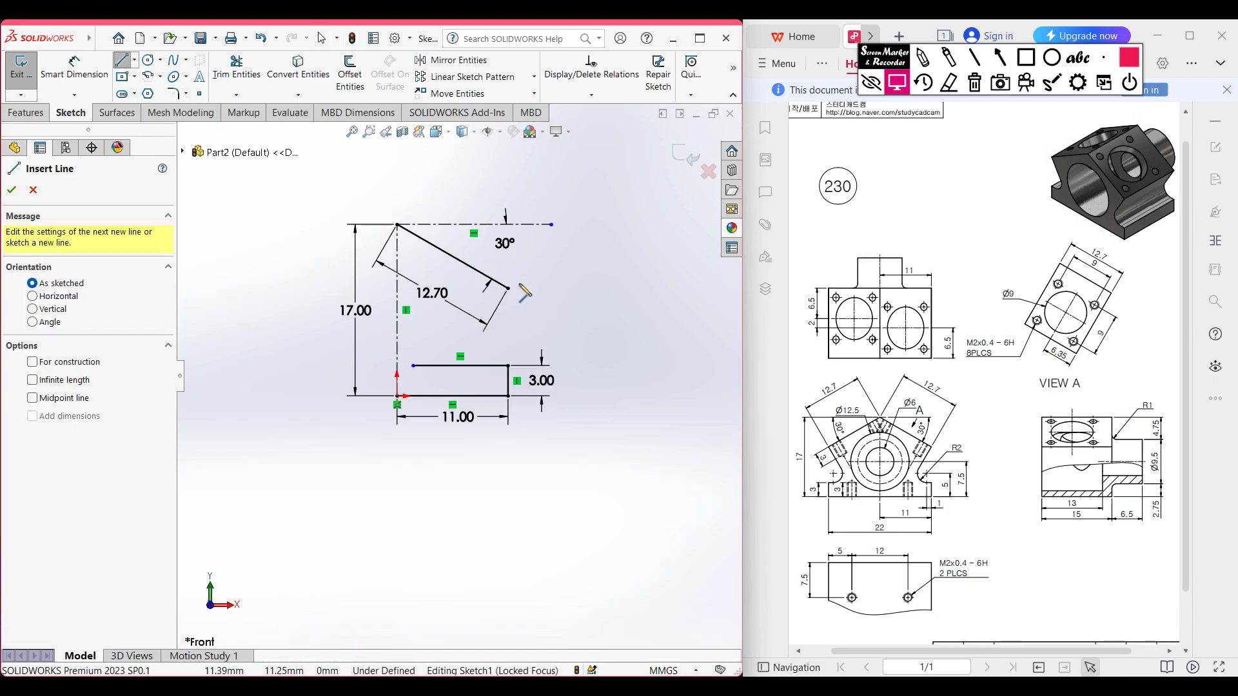
{"action": "left_click", "coordinate": [508, 288]}
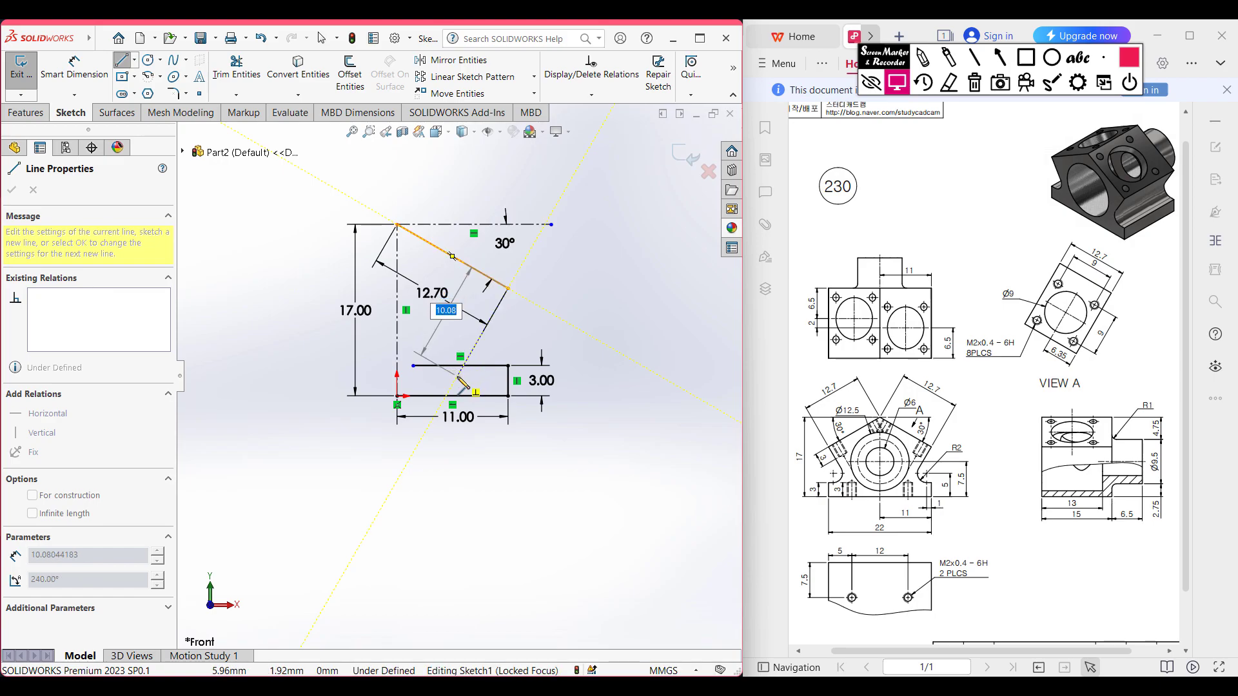
{"action": "left_click", "coordinate": [456, 381]}
{"action": "key", "text": "Escape"}
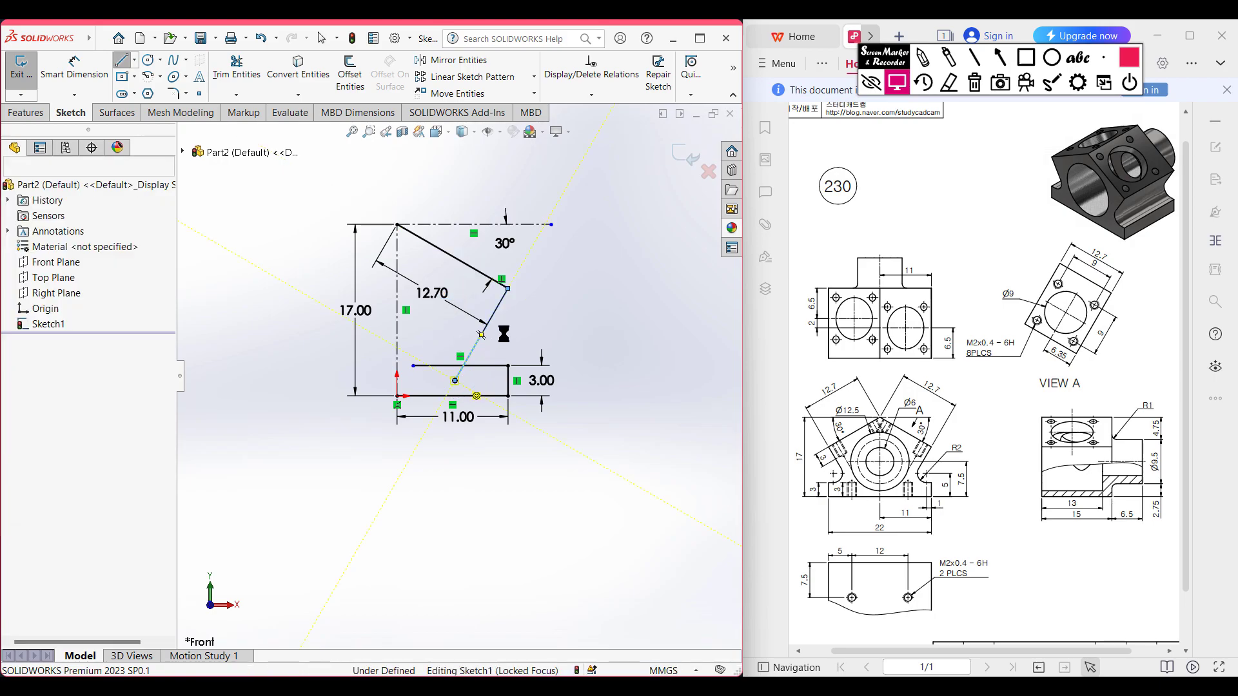
Step: Try to dimension the angle between the 12.7 mm sloping line and the line running down from its lower end
{"action": "scroll", "coordinate": [504, 285], "scroll_direction": "down", "scroll_amount": 3}
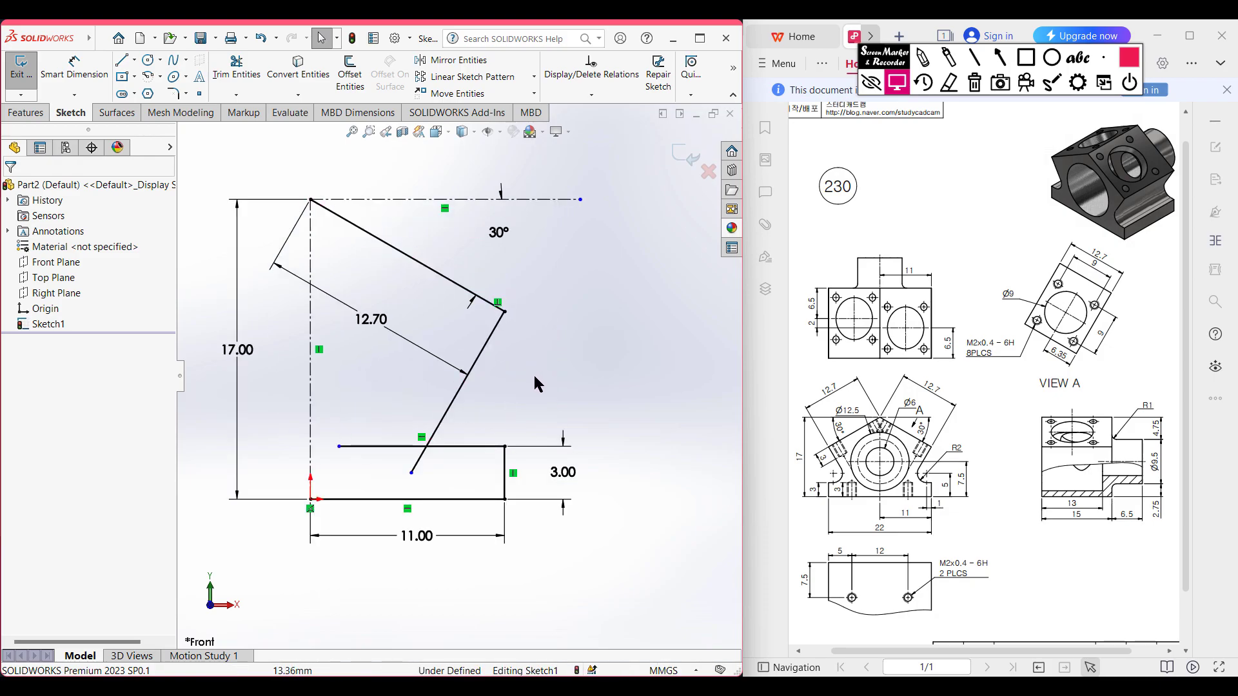
{"action": "left_click", "coordinate": [74, 71]}
{"action": "left_click", "coordinate": [481, 355]}
{"action": "left_click", "coordinate": [474, 298]}
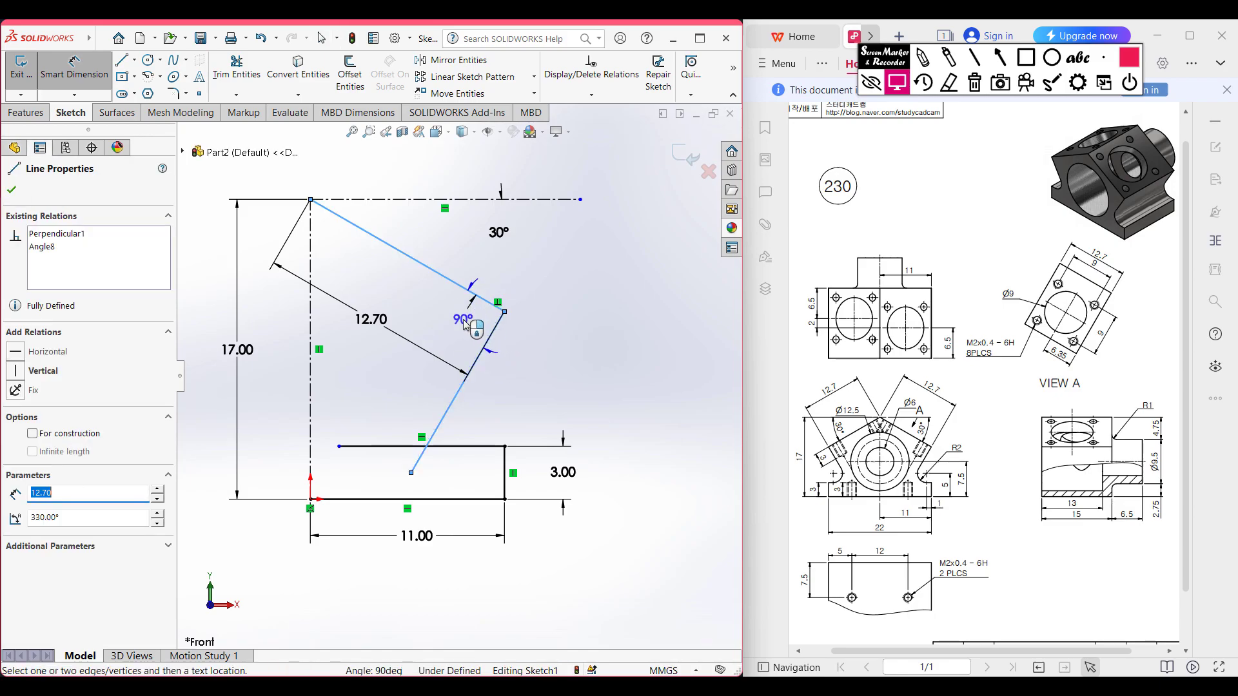
{"action": "left_click", "coordinate": [467, 324]}
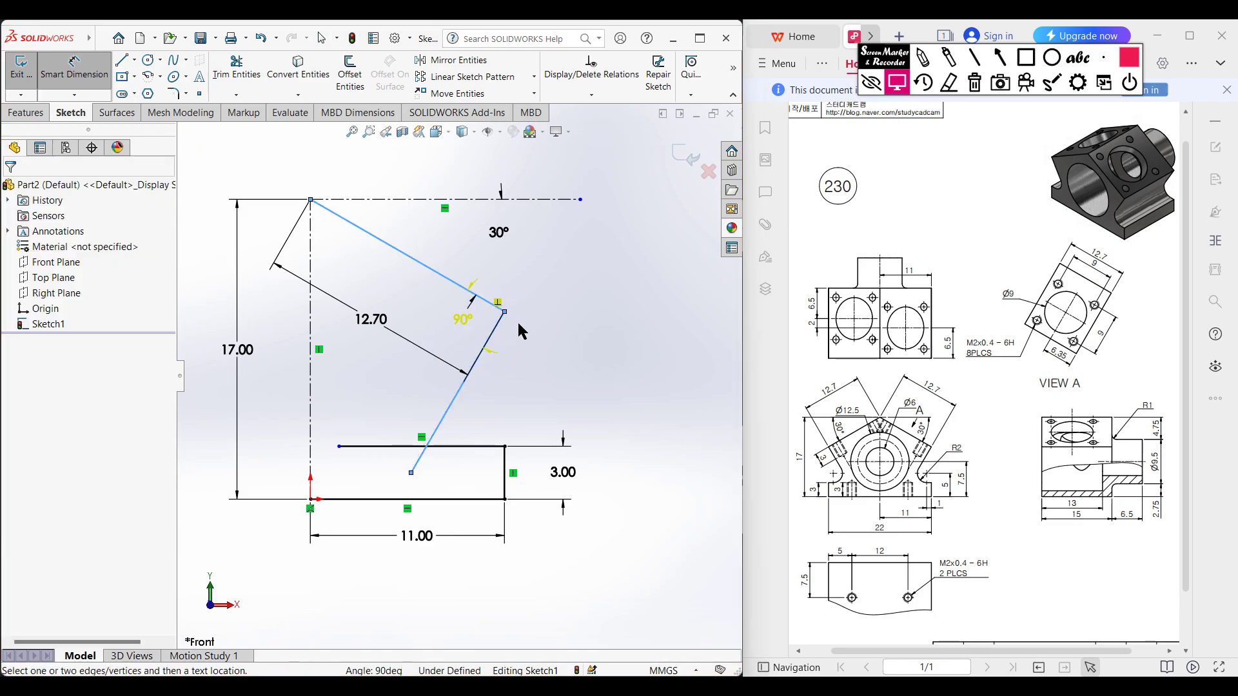
{"action": "left_click", "coordinate": [460, 378]}
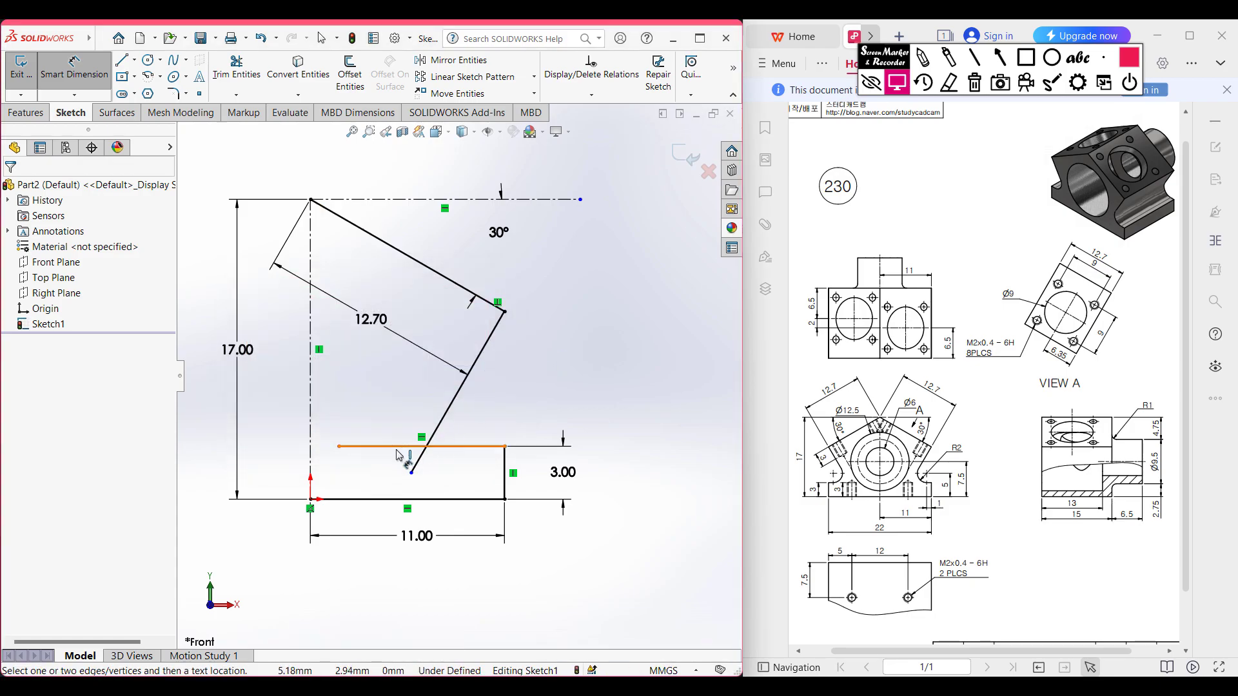
Step: Trim the overhanging ends of the base's upper horizontal line and the inclined line where they cross
{"action": "left_click", "coordinate": [236, 66]}
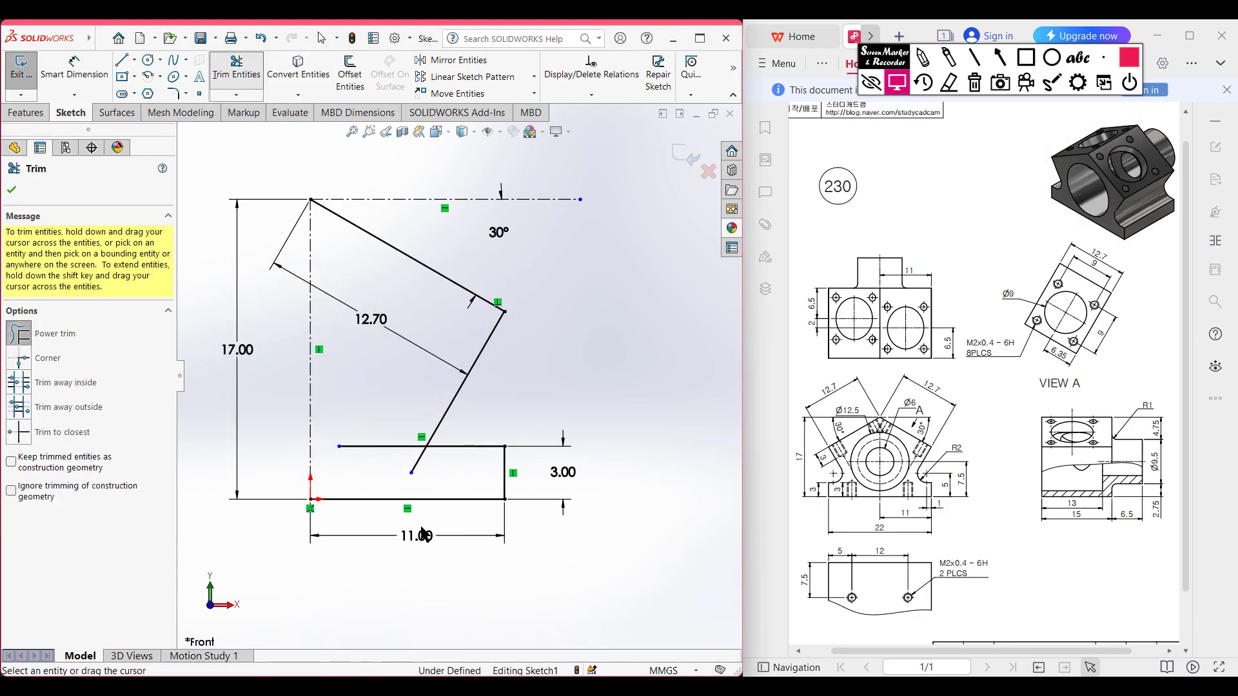
{"action": "left_click_drag", "start_coordinate": [373, 442], "coordinate": [425, 463]}
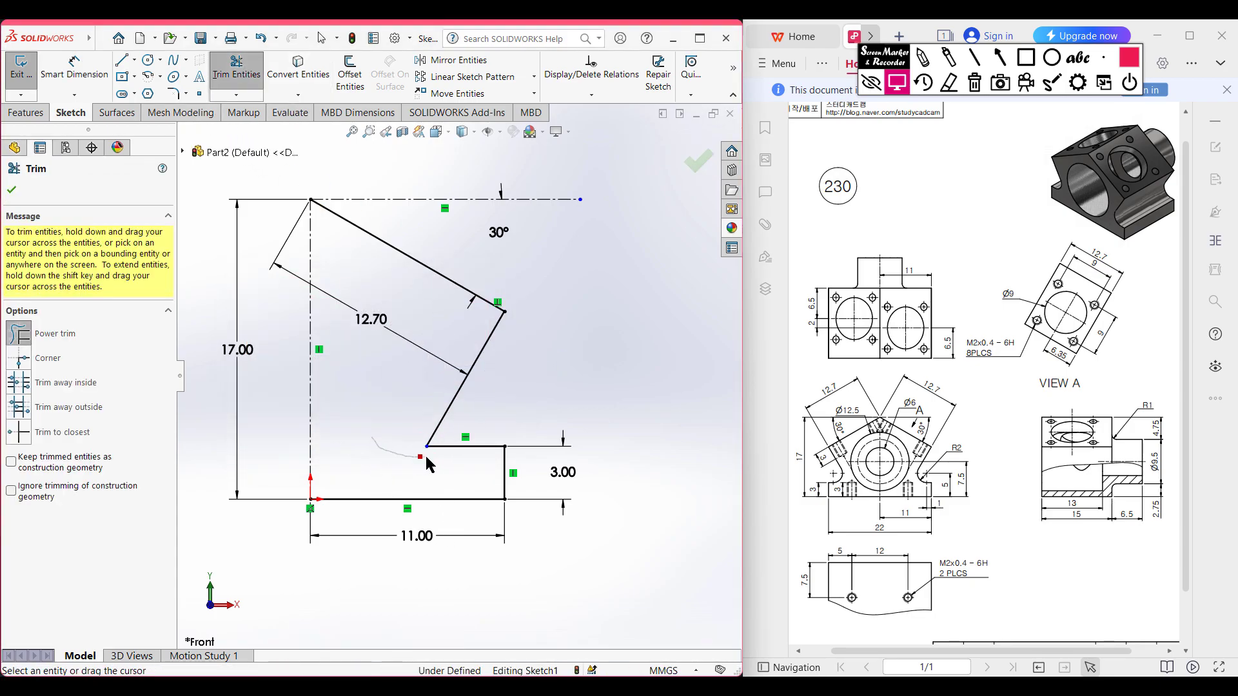
{"action": "left_click", "coordinate": [12, 191]}
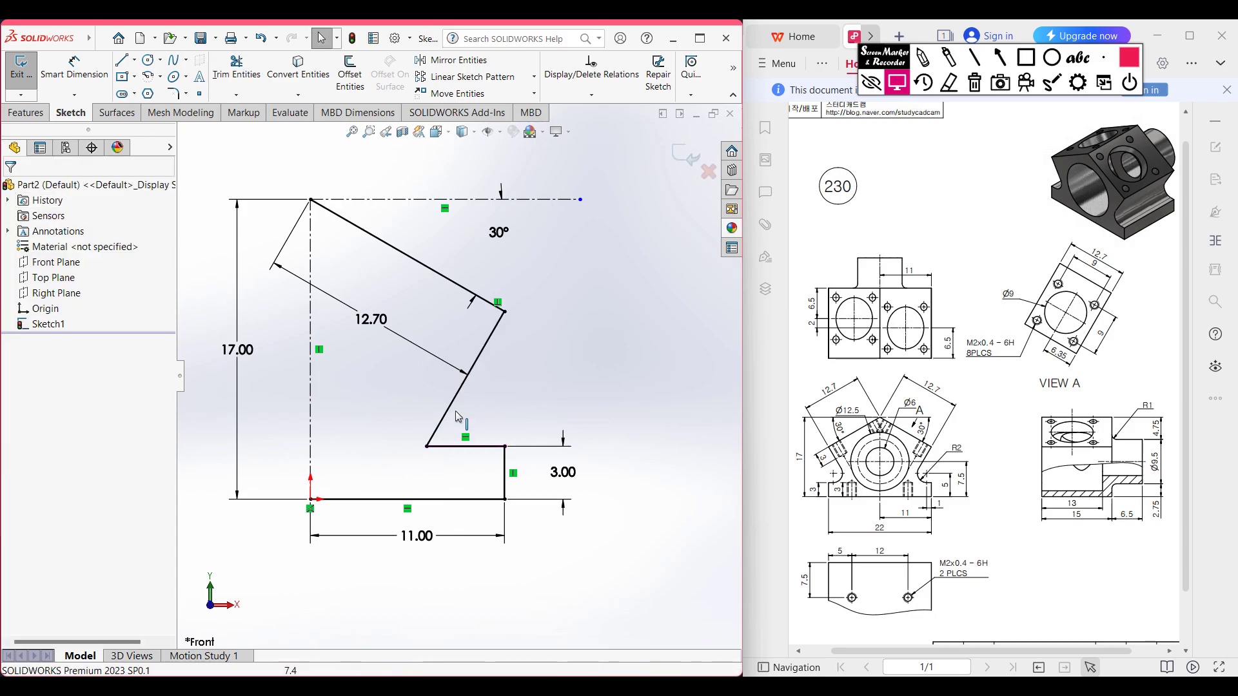
Step: Round the inner corner between the inclined line and the base's upper line with a 2 mm sketch fillet
{"action": "left_click", "coordinate": [172, 94]}
{"action": "type", "text": "2.00mm"}
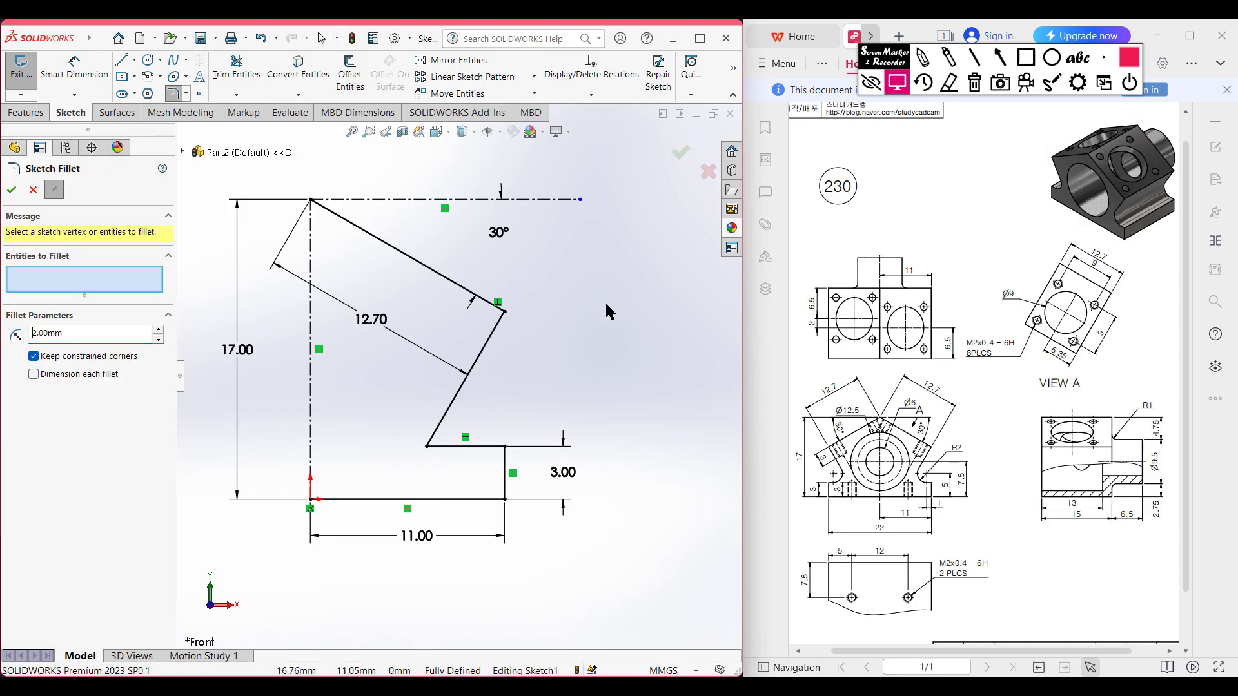
{"action": "left_click", "coordinate": [428, 448]}
{"action": "key", "text": "Return"}
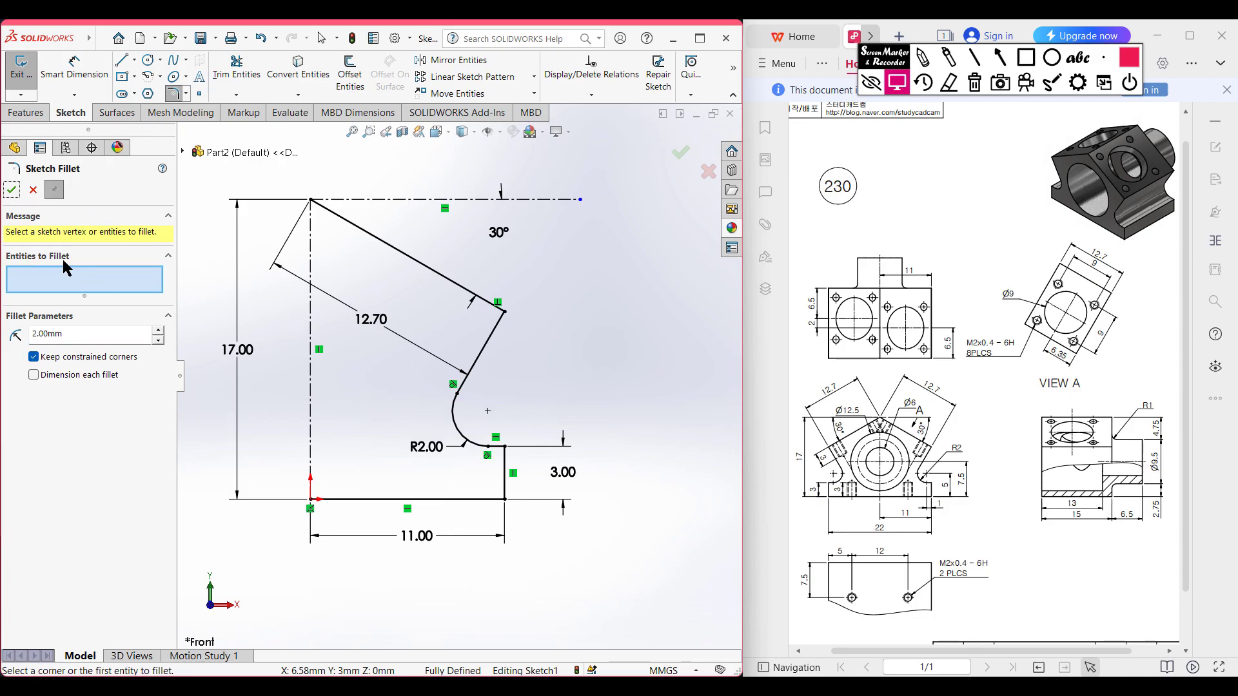
{"action": "left_click", "coordinate": [12, 190]}
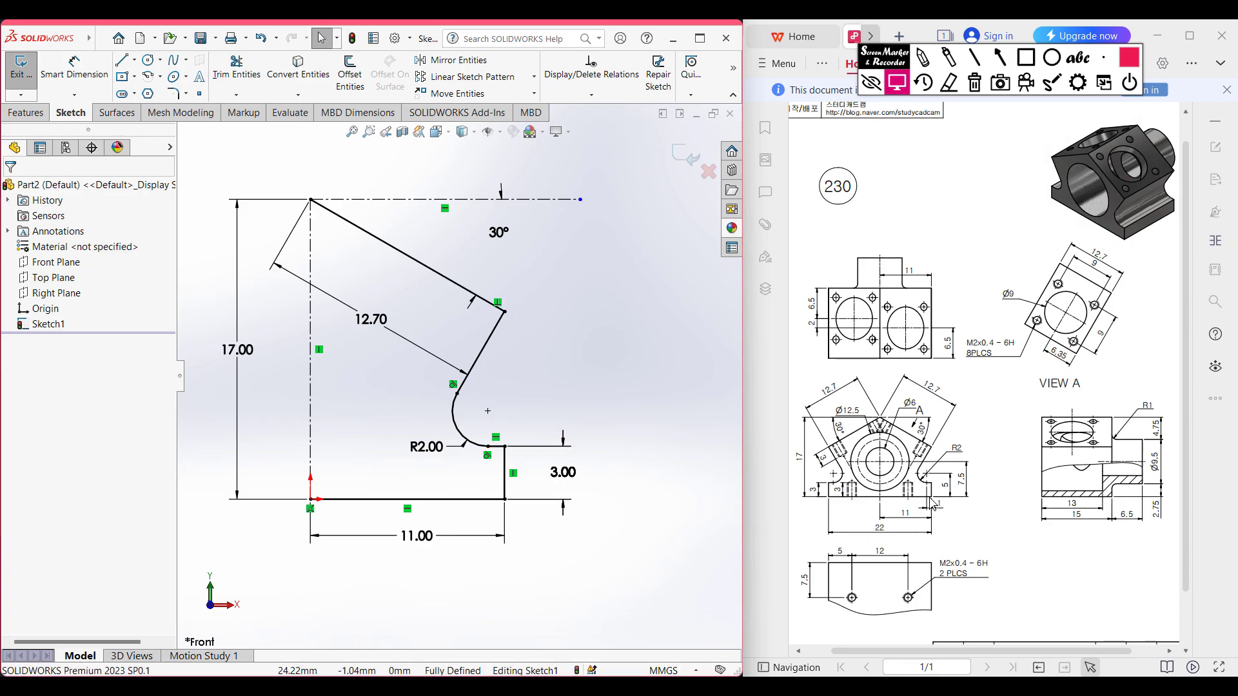
Step: Circle the 1 mm base dimension in the drawing's front view and clear the marking
{"action": "left_click", "coordinate": [923, 57]}
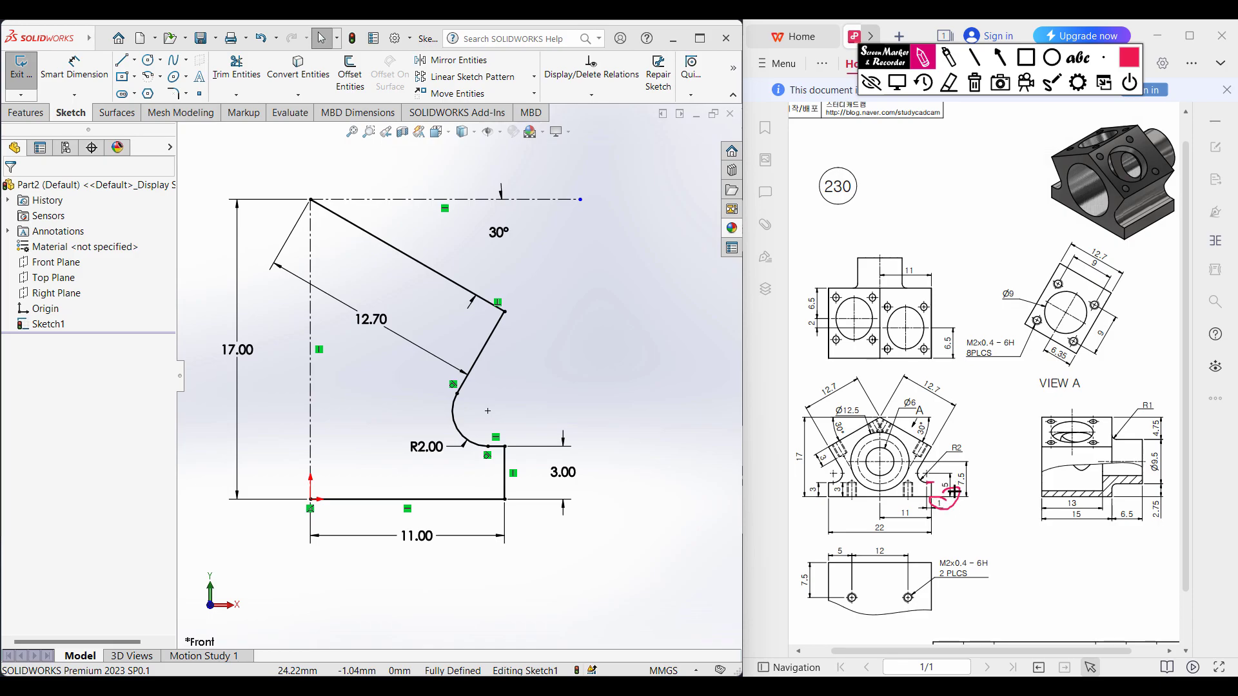
{"action": "left_click", "coordinate": [974, 82]}
{"action": "left_click", "coordinate": [896, 82]}
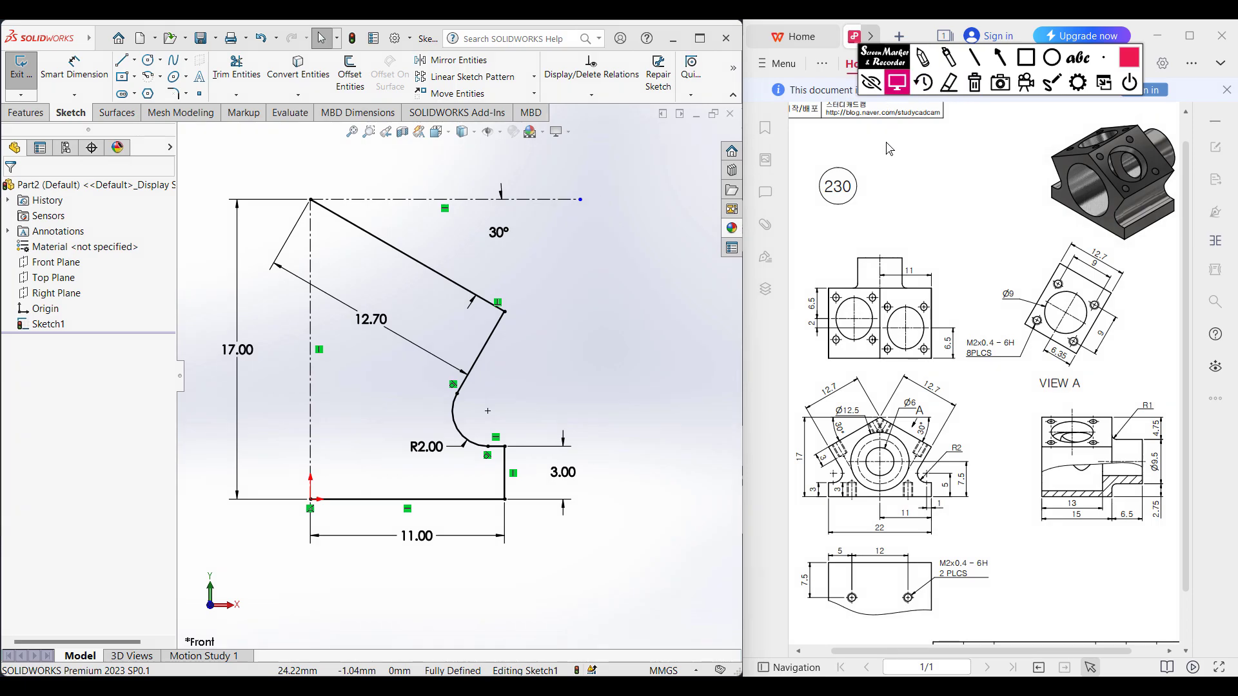
Step: Measure the distance between the fillet's lower end and the base's upper right corner
{"action": "left_click", "coordinate": [289, 115]}
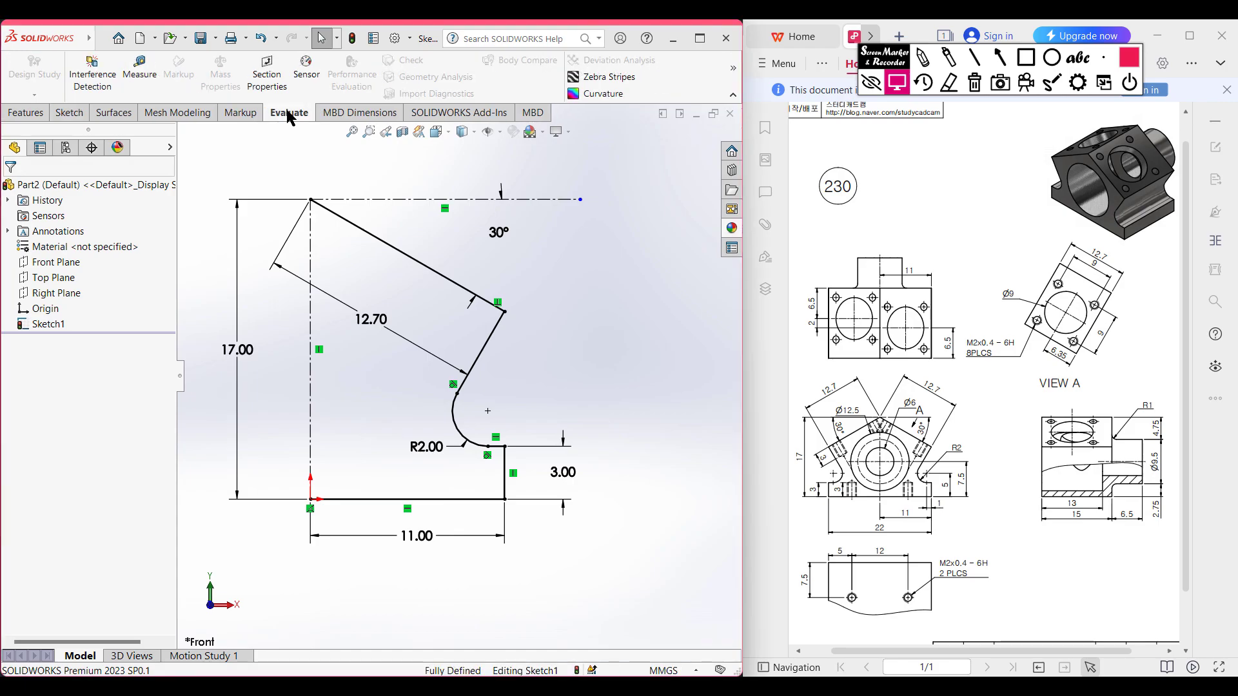
{"action": "left_click", "coordinate": [138, 67]}
{"action": "left_click", "coordinate": [490, 446]}
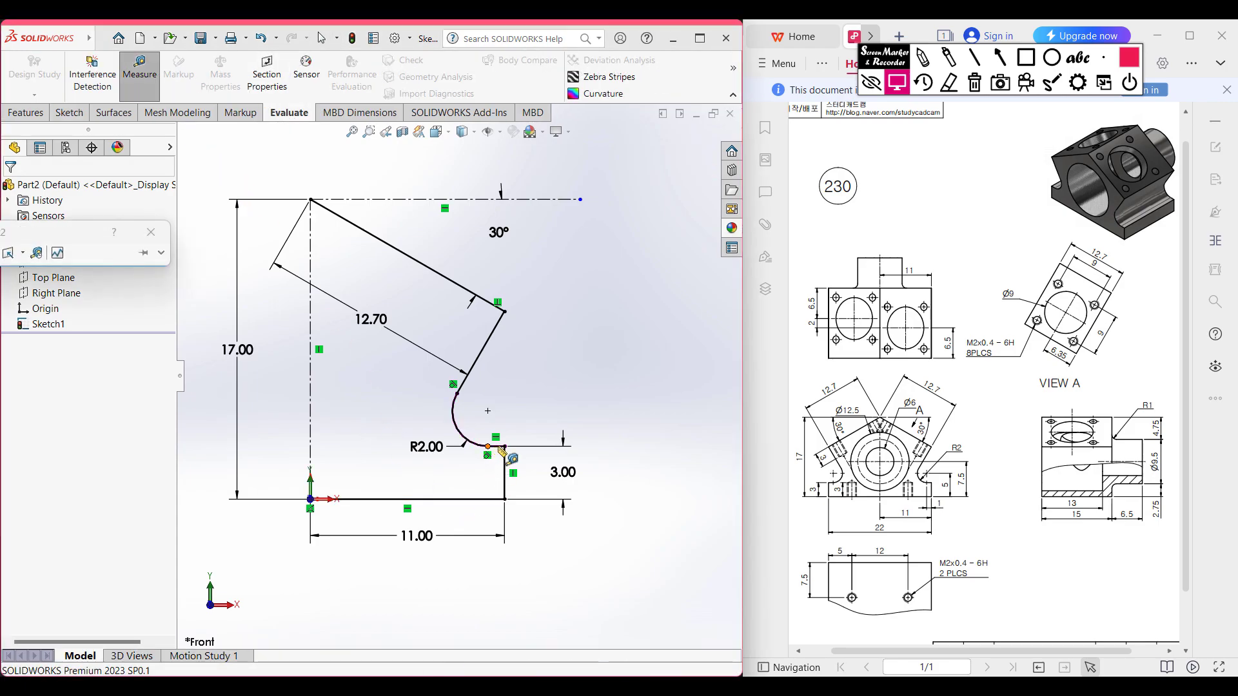
{"action": "left_click", "coordinate": [505, 446]}
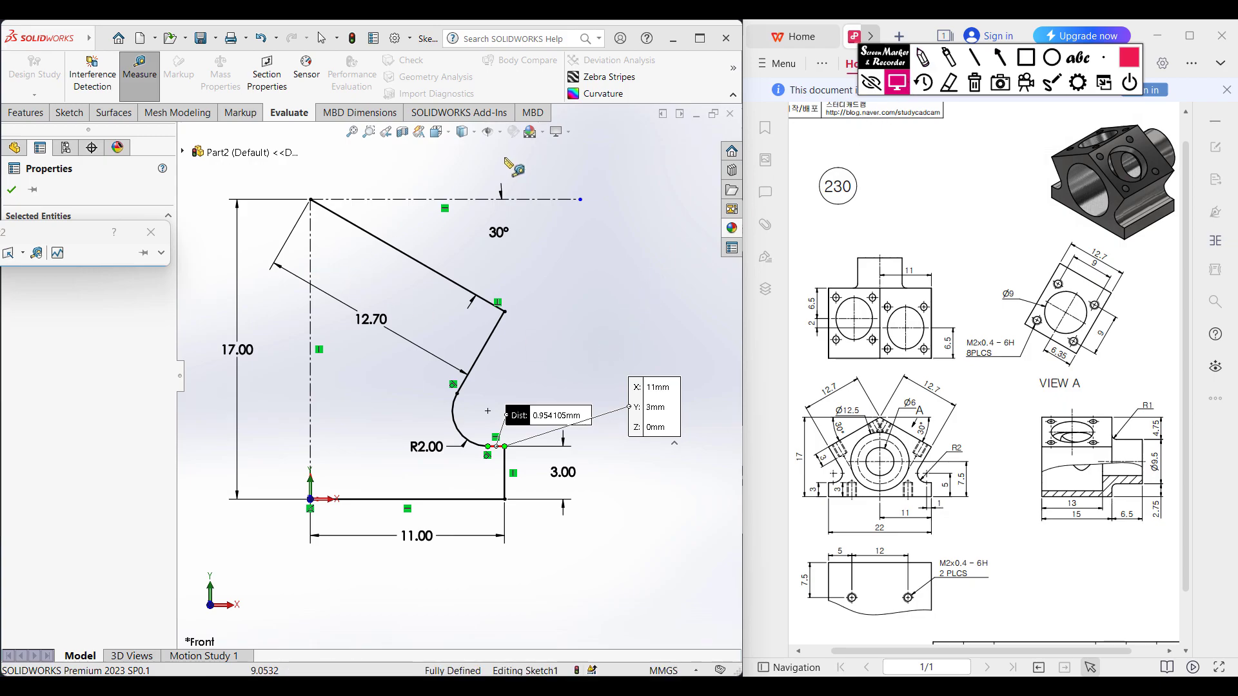
{"action": "left_click", "coordinate": [151, 239]}
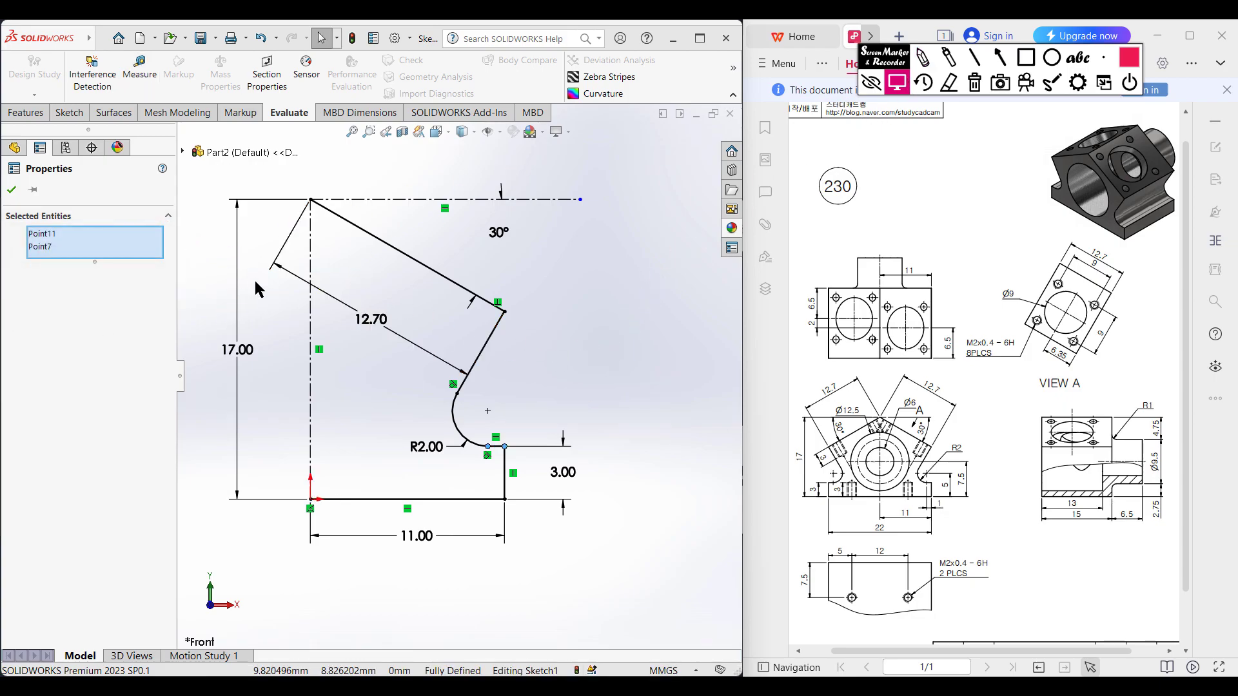
{"action": "left_click", "coordinate": [570, 371]}
Step: Mirror all solid lines and the fillet arc of the half profile about the vertical centerline
{"action": "scroll", "coordinate": [568, 372], "scroll_direction": "up", "scroll_amount": 2}
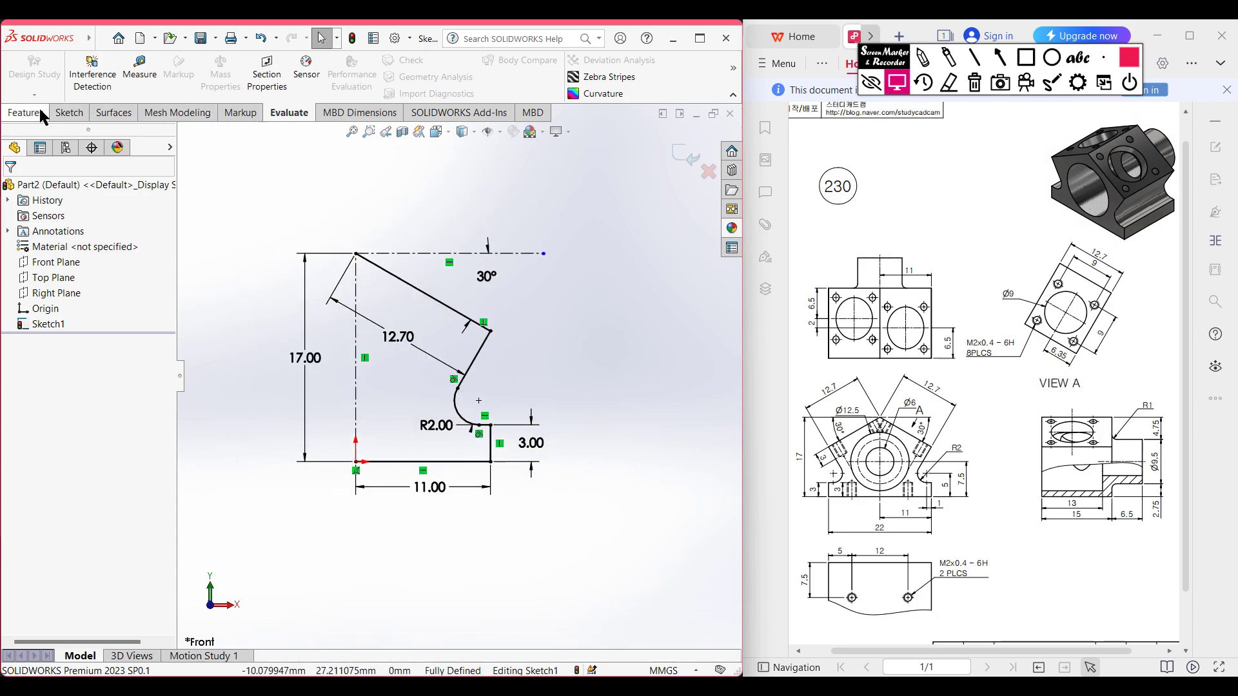
{"action": "left_click", "coordinate": [66, 113]}
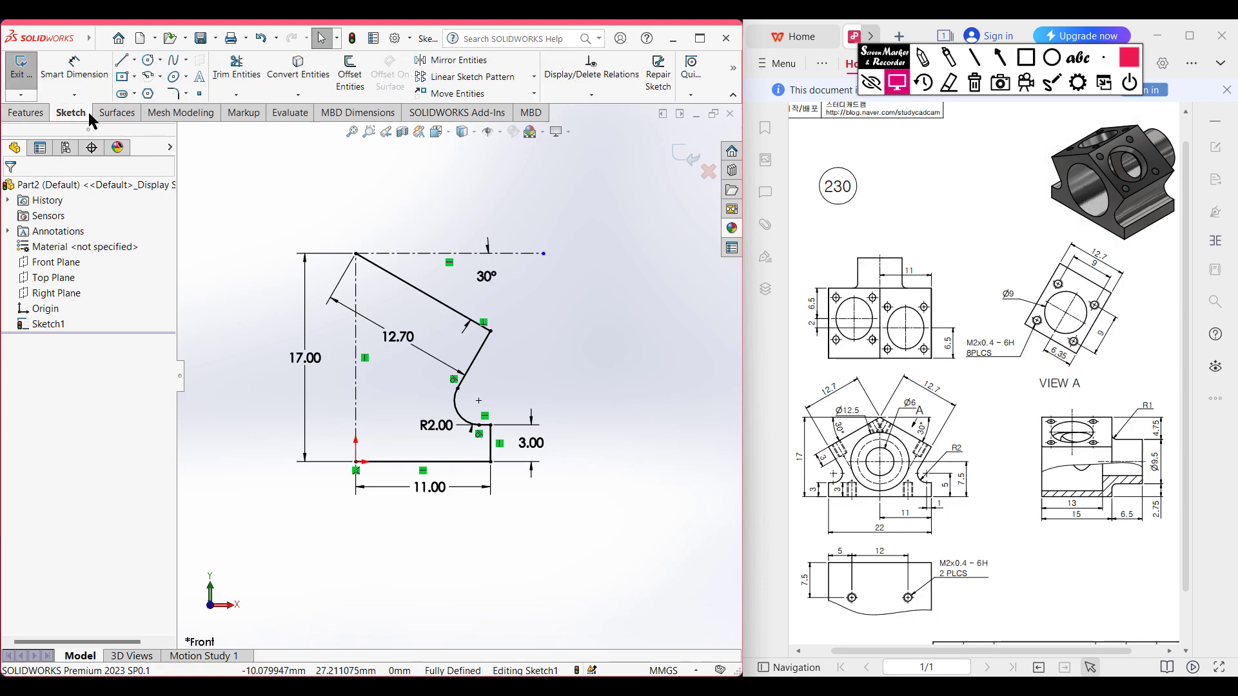
{"action": "left_click", "coordinate": [469, 61]}
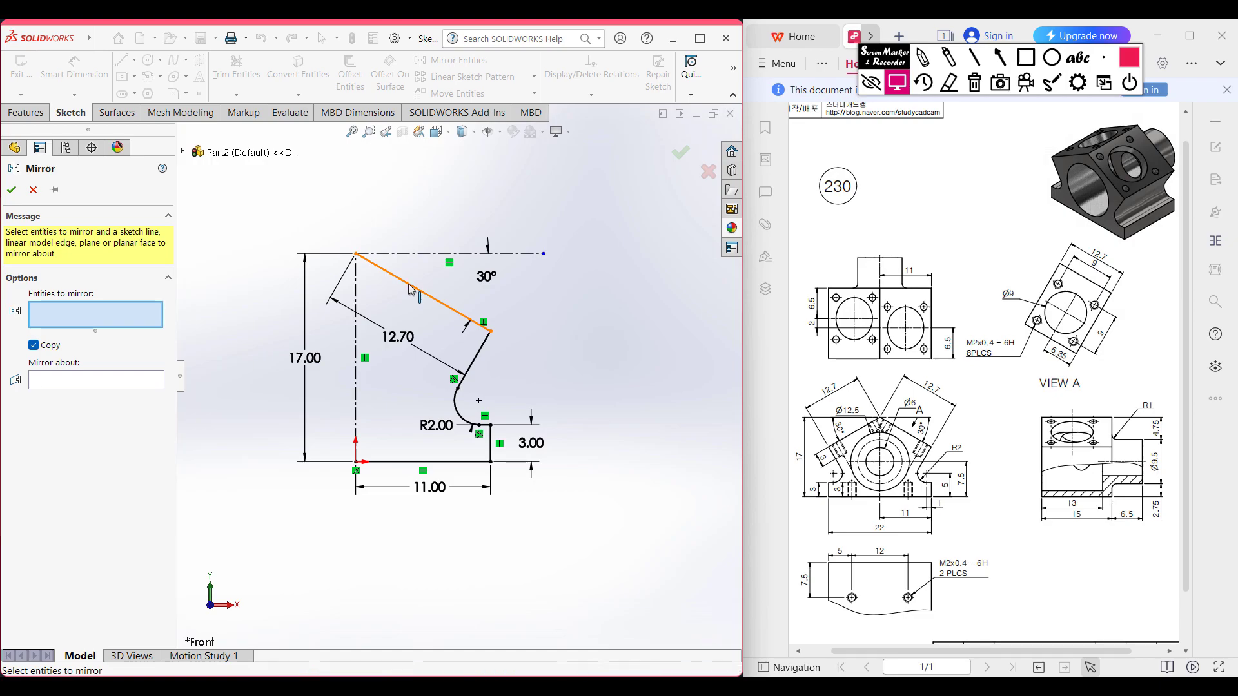
{"action": "left_click", "coordinate": [455, 310]}
{"action": "left_click", "coordinate": [478, 359]}
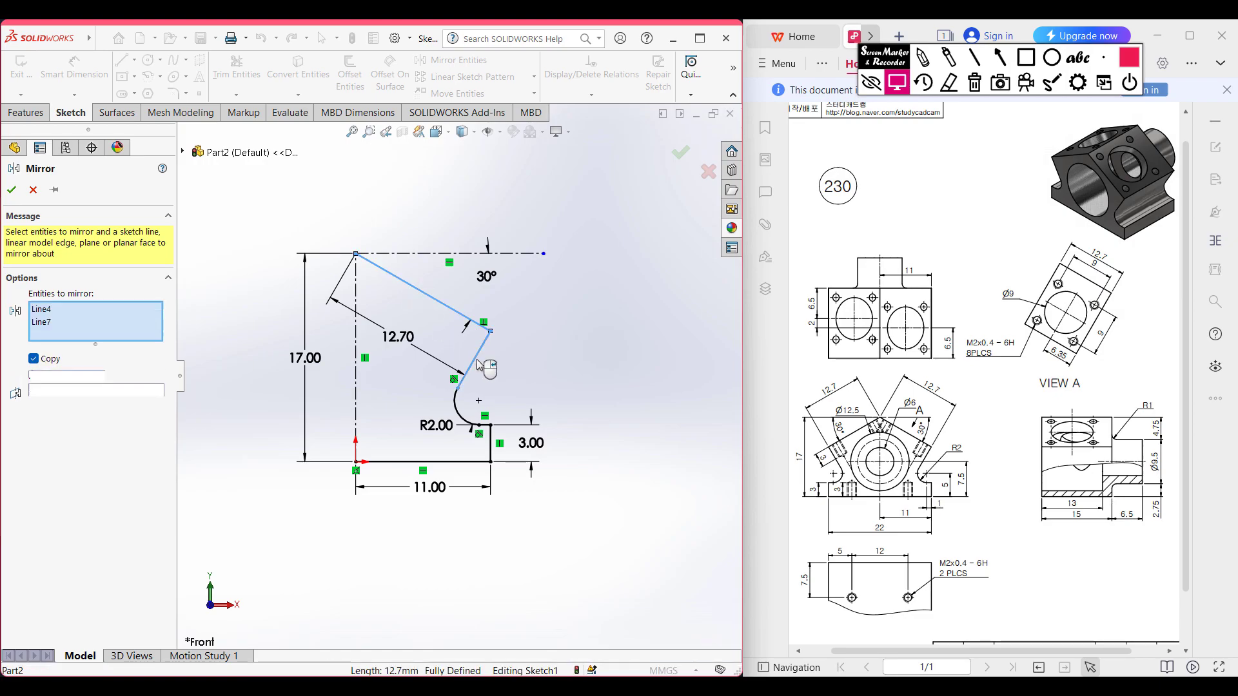
{"action": "left_click", "coordinate": [455, 406]}
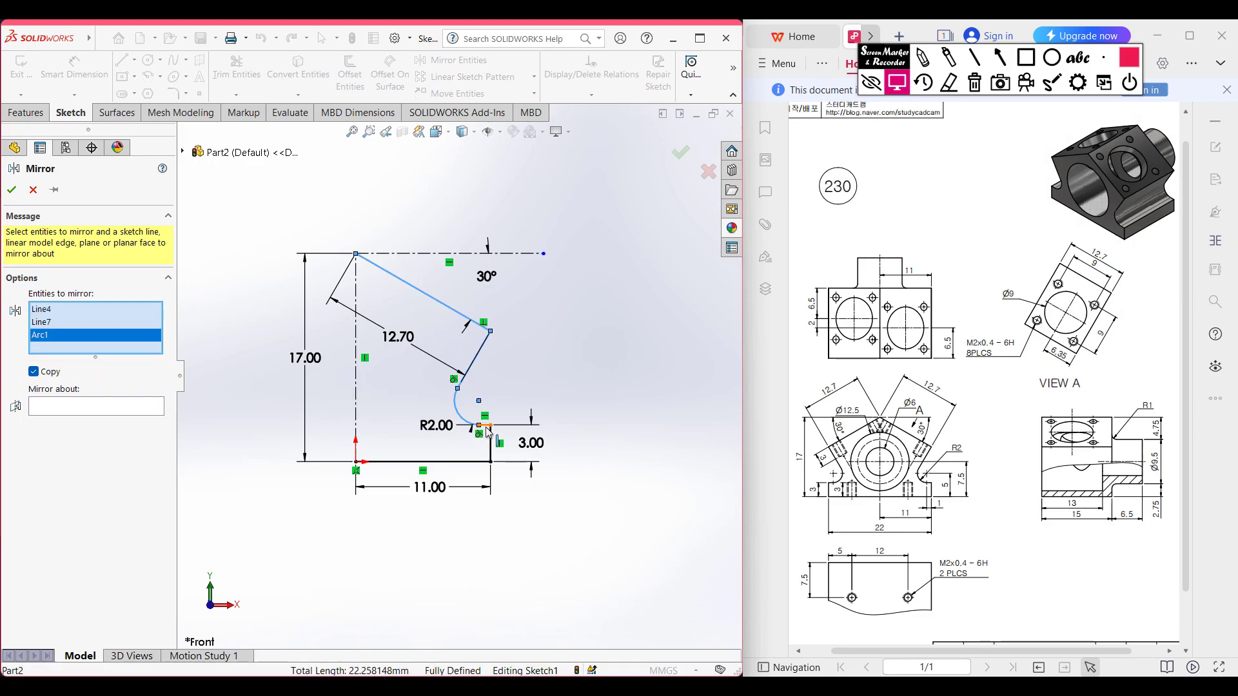
{"action": "left_click", "coordinate": [487, 432]}
{"action": "left_click", "coordinate": [491, 445]}
{"action": "left_click", "coordinate": [465, 462]}
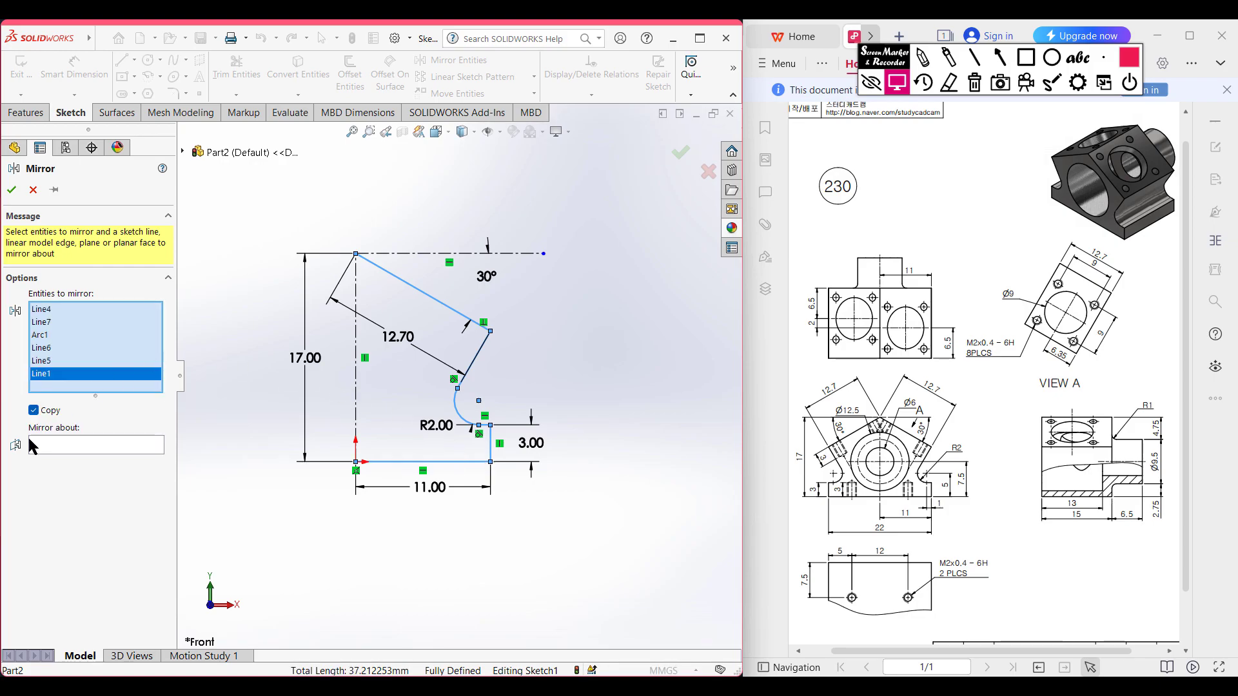
{"action": "left_click", "coordinate": [72, 447]}
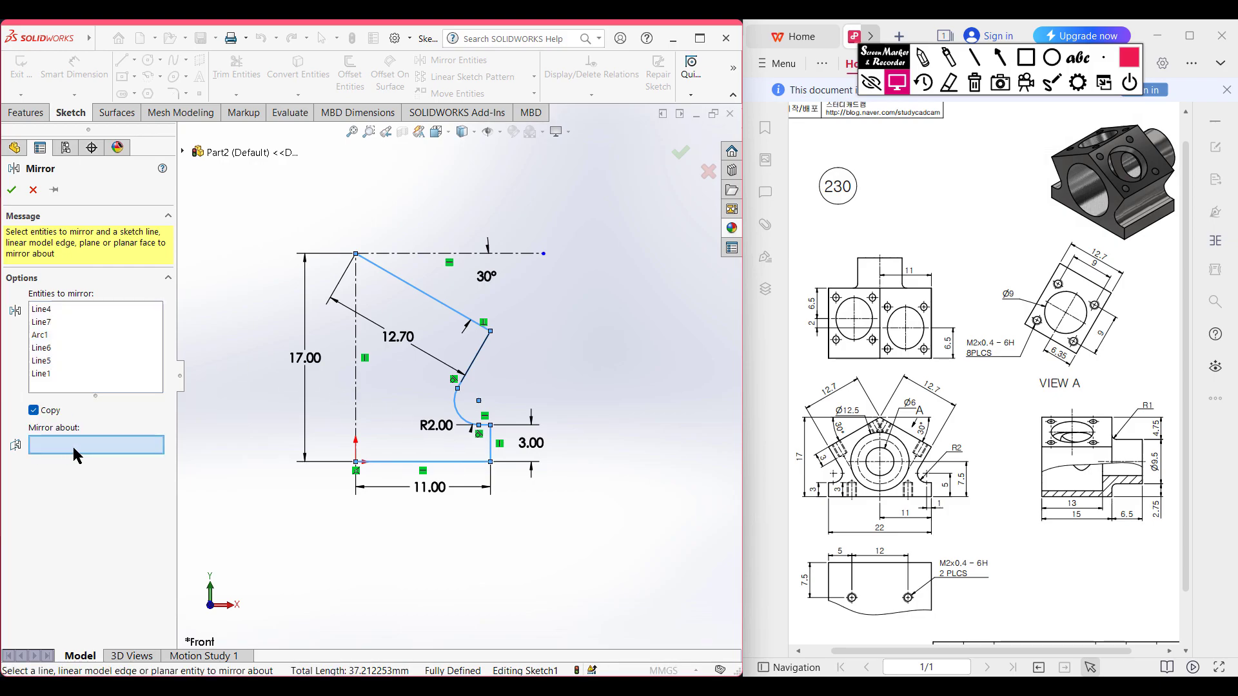
{"action": "left_click", "coordinate": [355, 403]}
{"action": "left_click", "coordinate": [13, 192]}
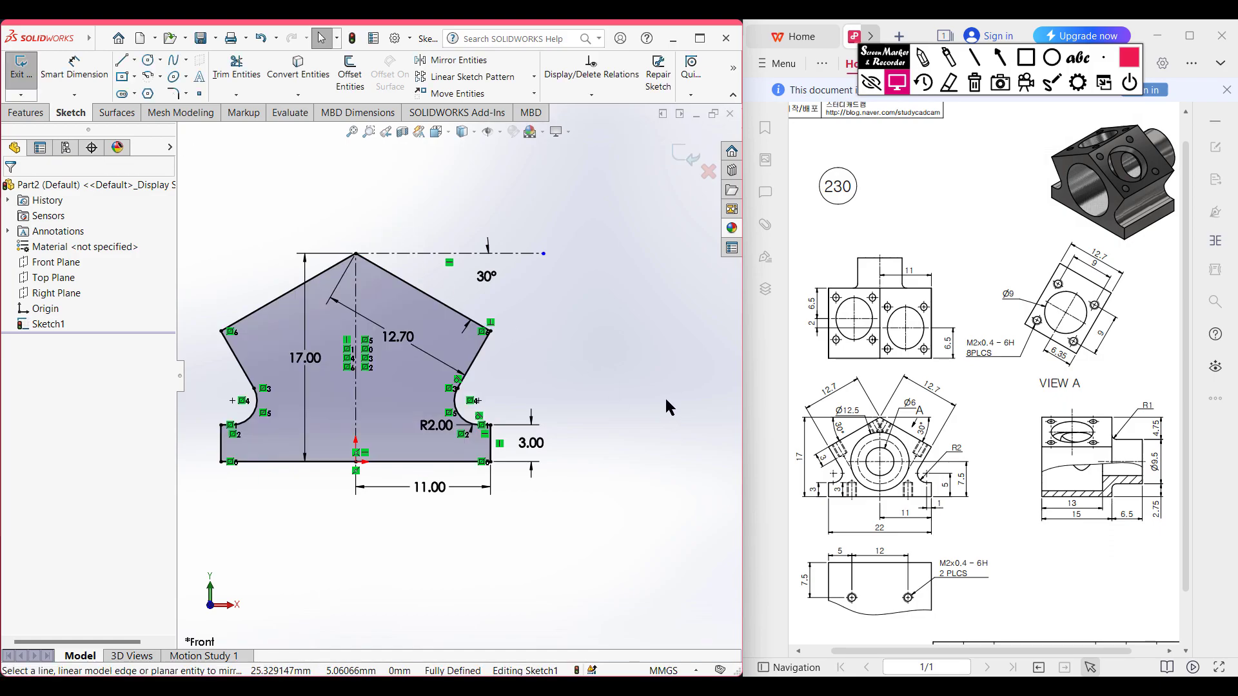
Step: Extrude the mirrored profile as a blind boss with a depth of 6.5+2+6.5 (15 mm)
{"action": "key", "text": "ctrl+7"}
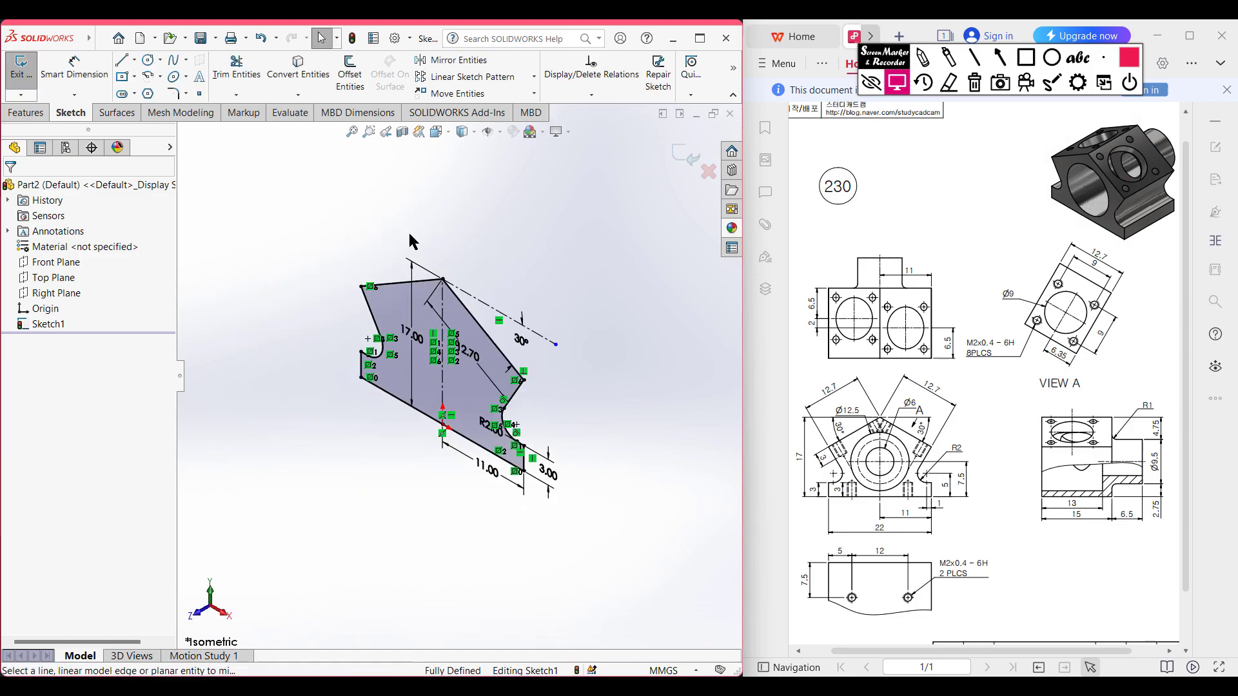
{"action": "left_click", "coordinate": [27, 113]}
{"action": "left_click", "coordinate": [28, 74]}
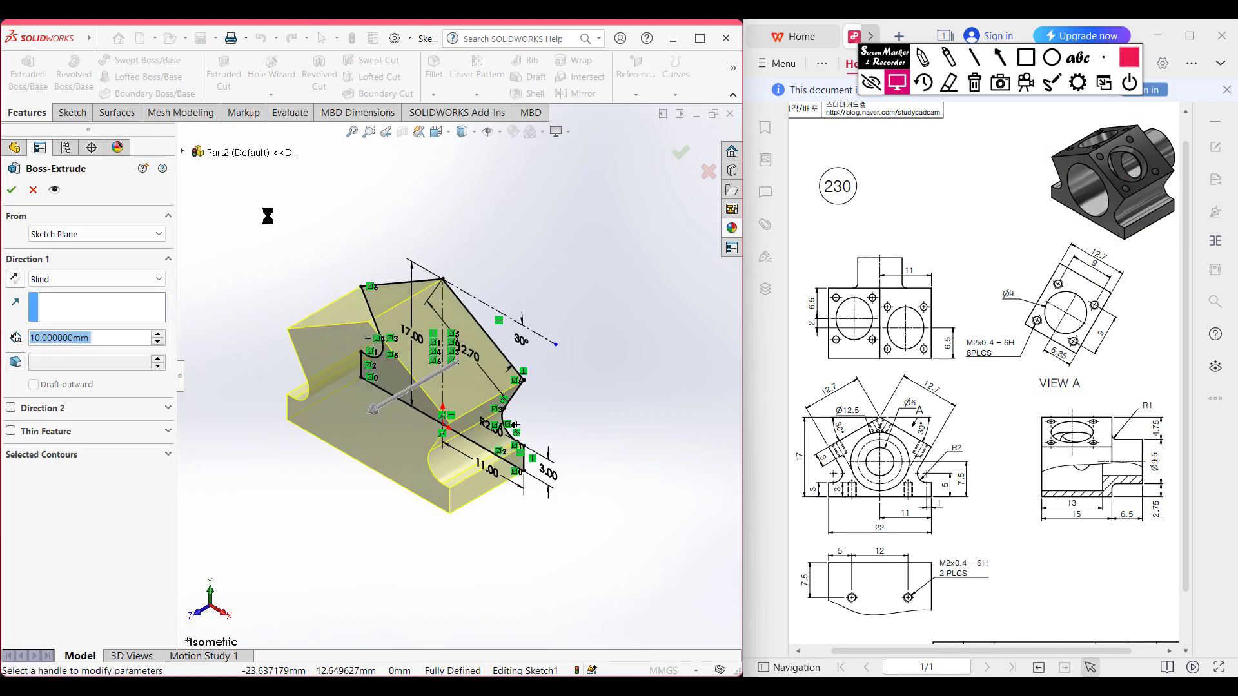
{"action": "type", "text": "6.5"}
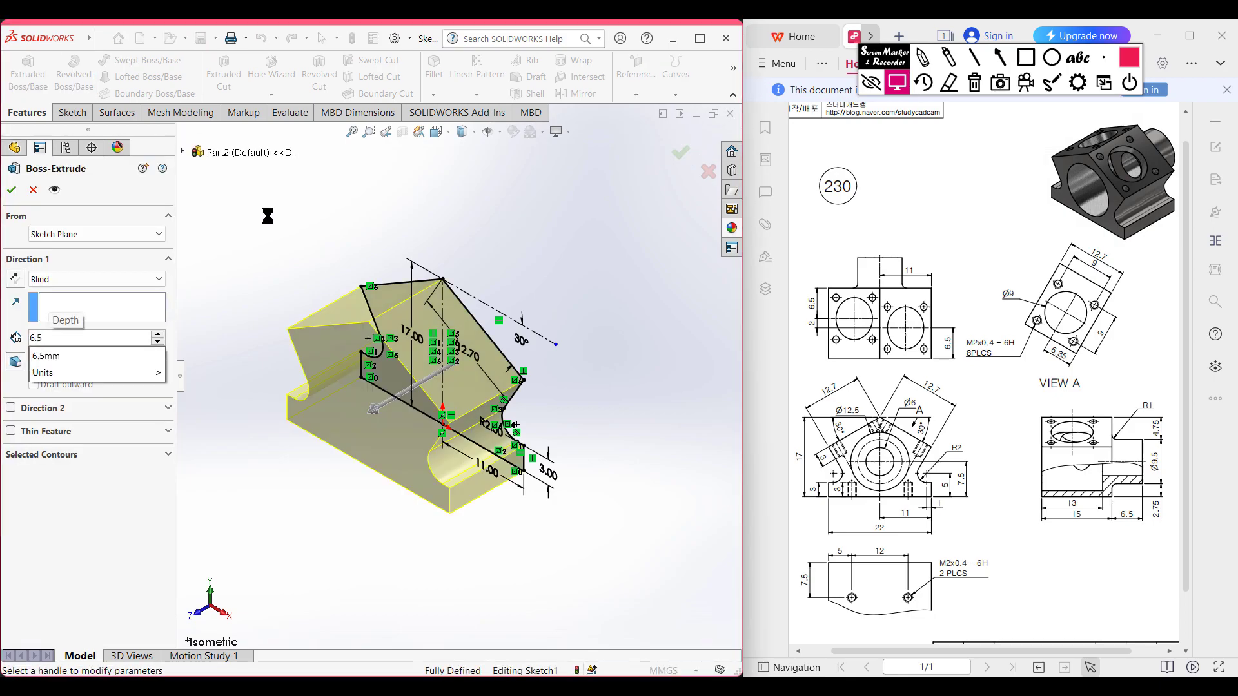
{"action": "key", "text": "Return"}
{"action": "type", "text": "2"}
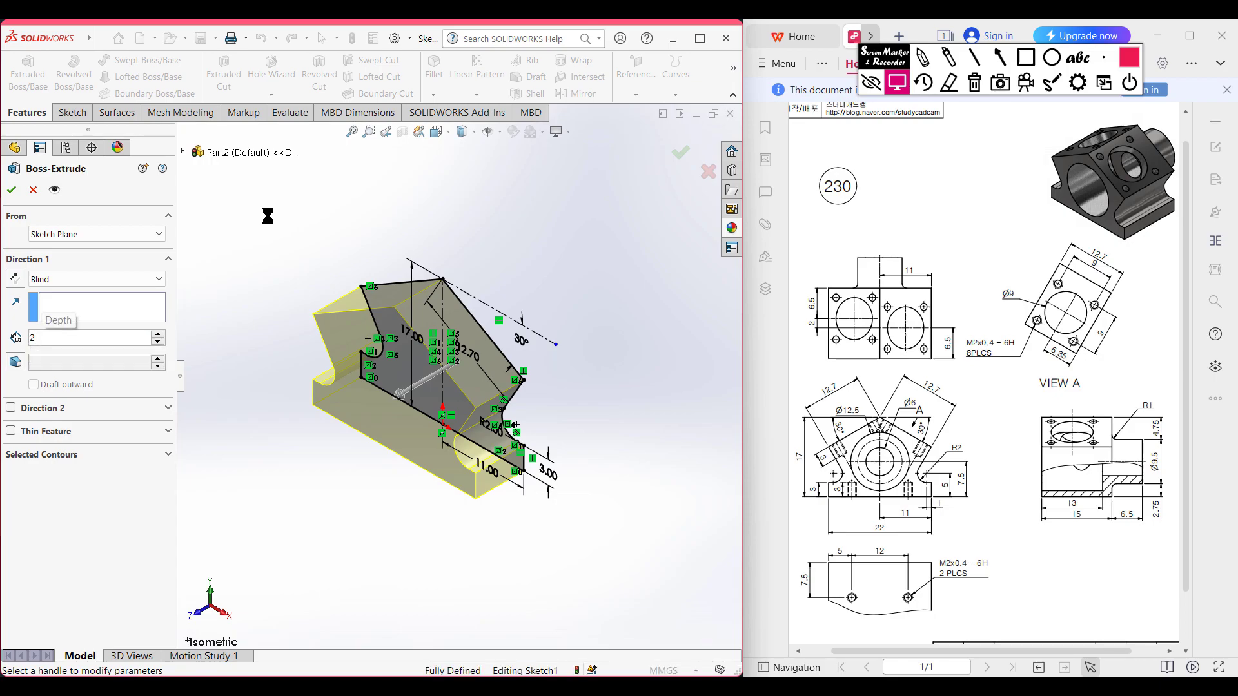
{"action": "key", "text": "Return"}
{"action": "type", "text": "6.5"}
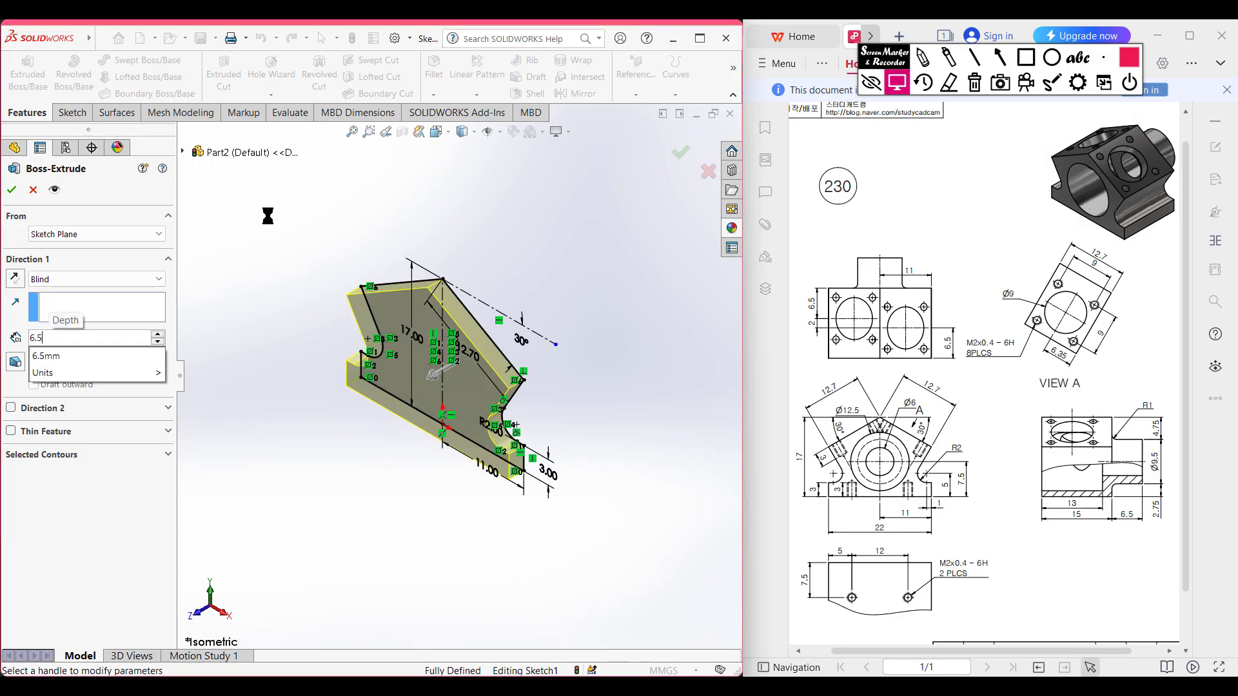
{"action": "key", "text": "Return"}
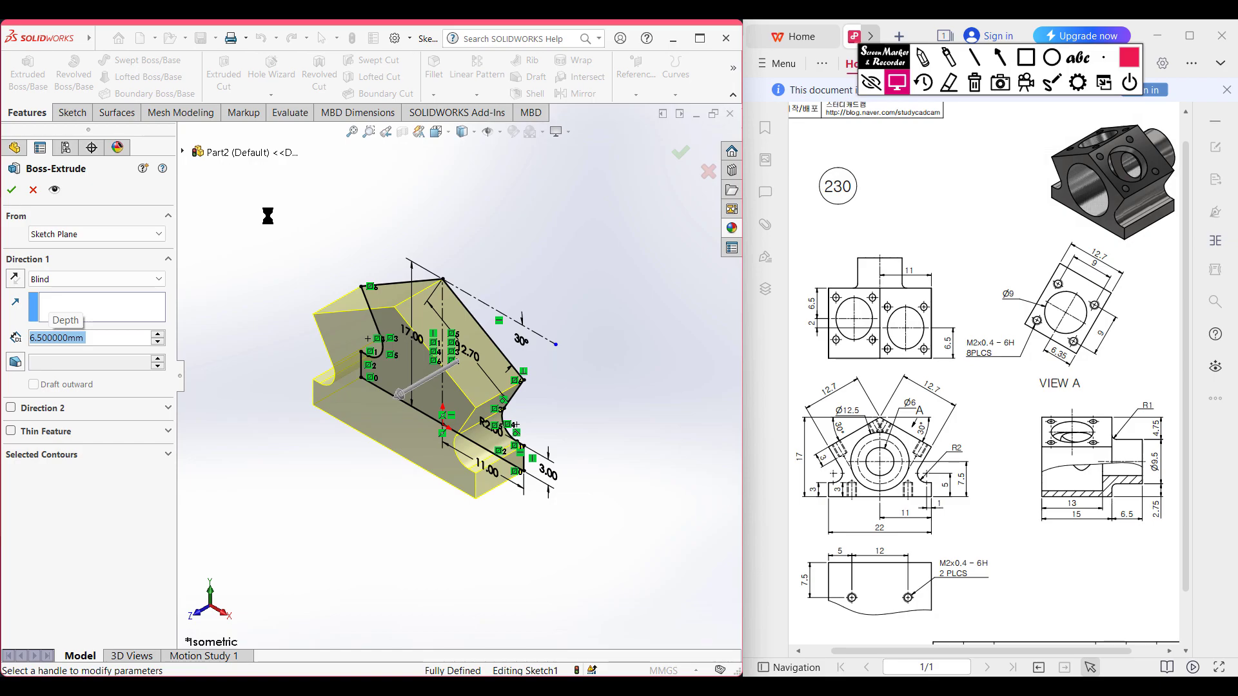
{"action": "type", "text": "6.5"}
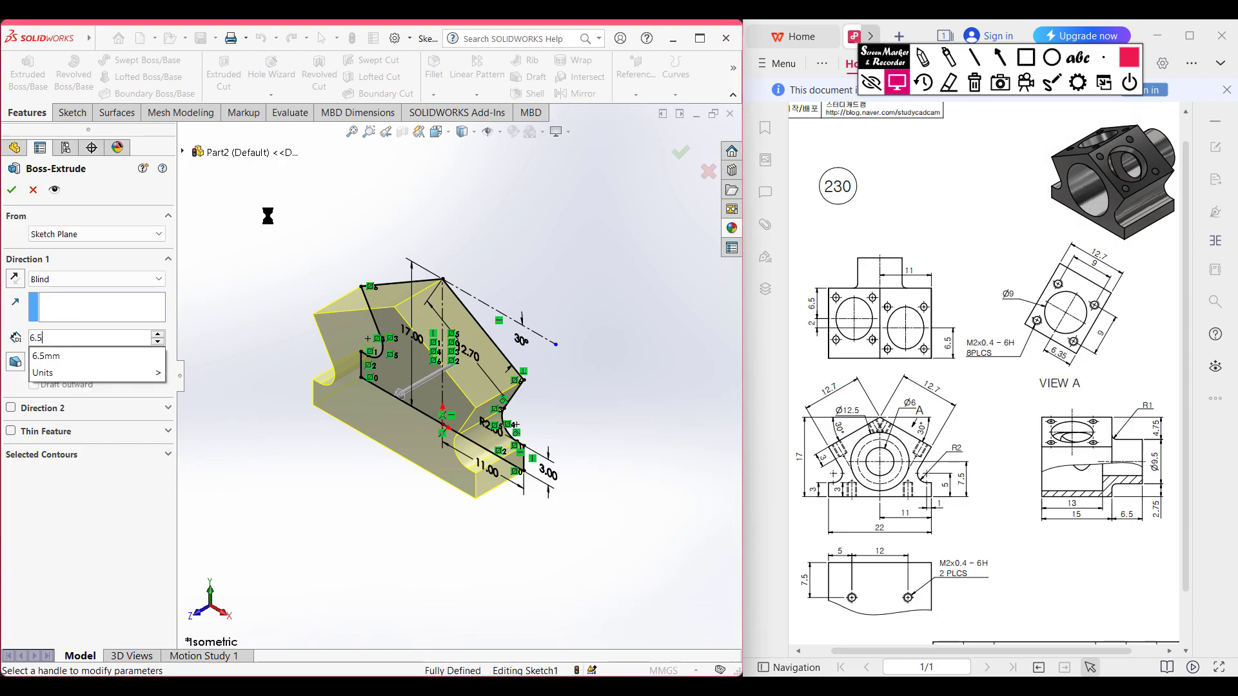
{"action": "type", "text": "+2+6."}
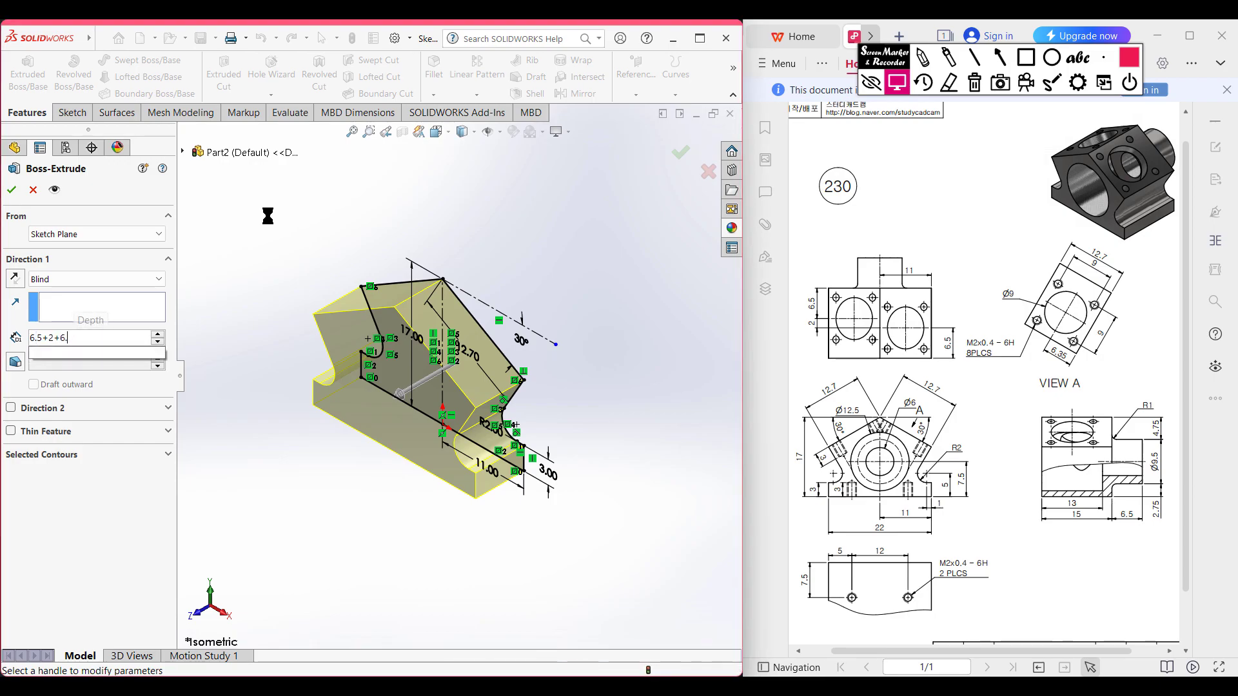
{"action": "key", "text": "Return"}
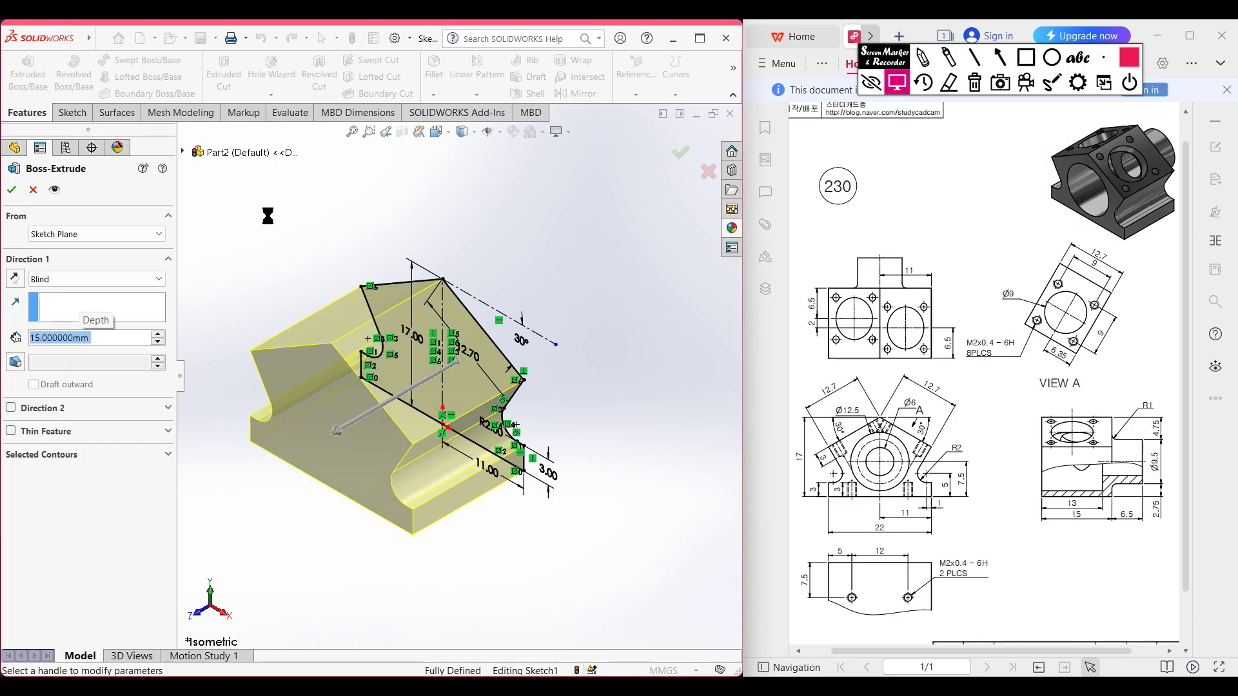
{"action": "left_click", "coordinate": [18, 194]}
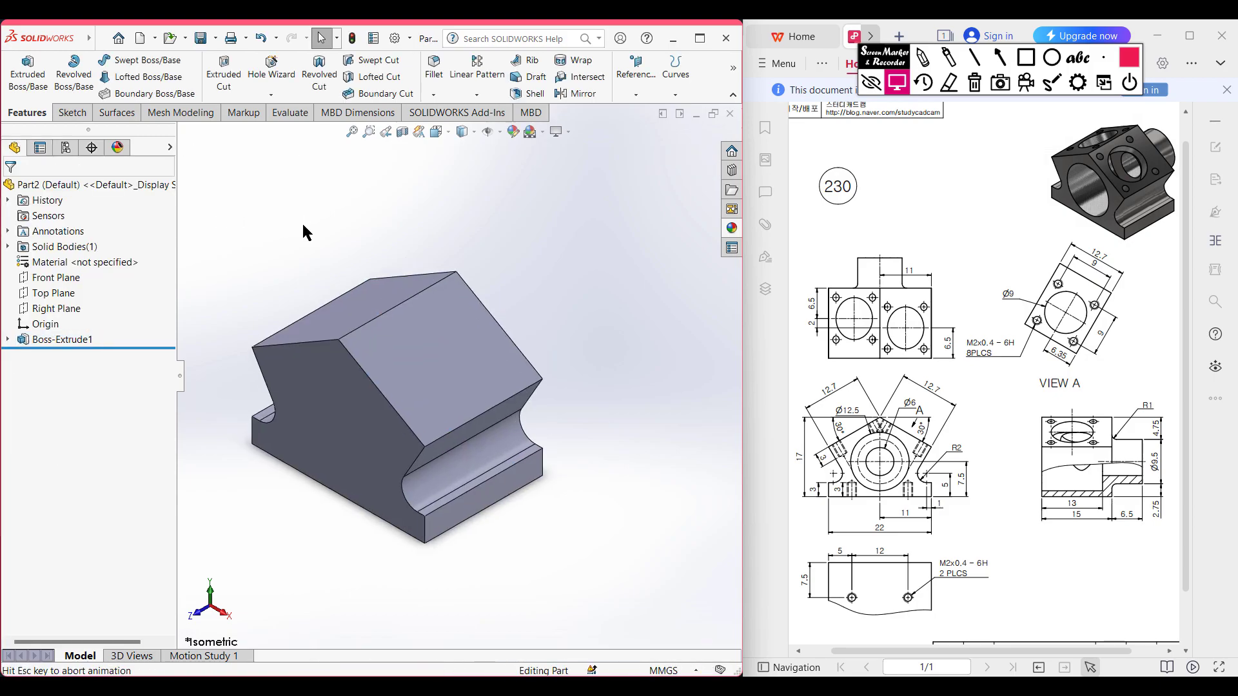
{"action": "key", "text": "f"}
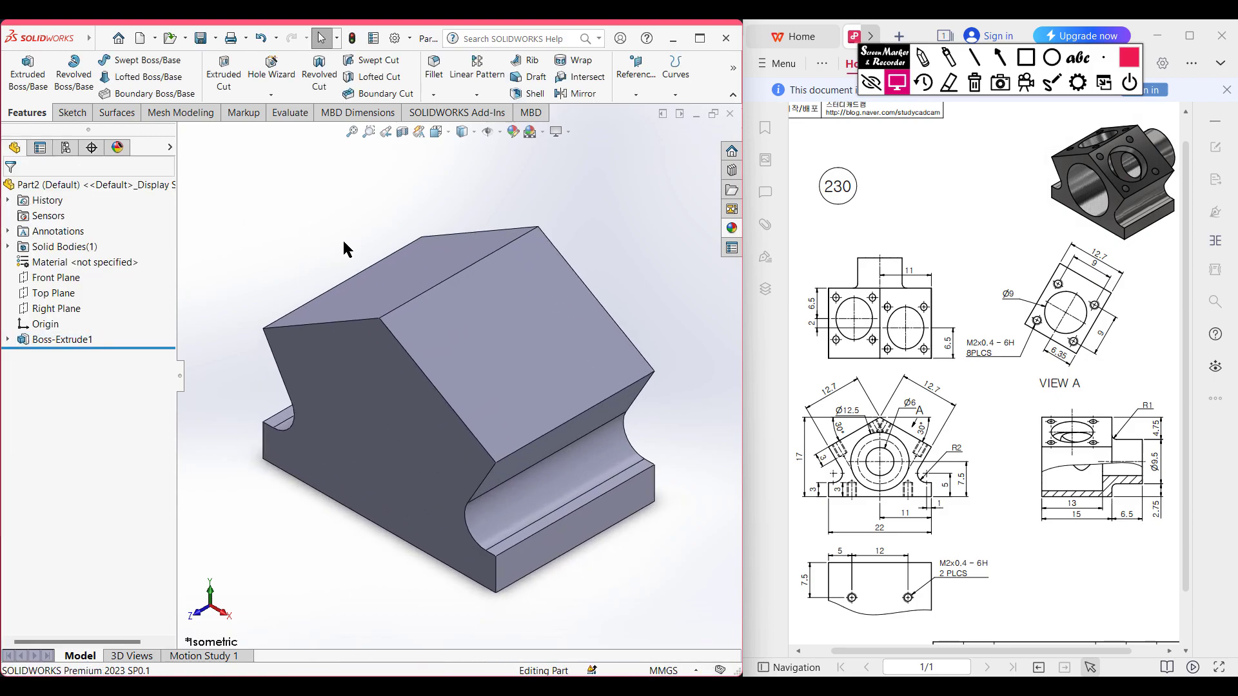
Step: Mark the Ø9.5 cylindrical boss and its 6.5 length in the drawing's side view, and clear the markings
{"action": "key", "text": "z"}
{"action": "key", "text": "z"}
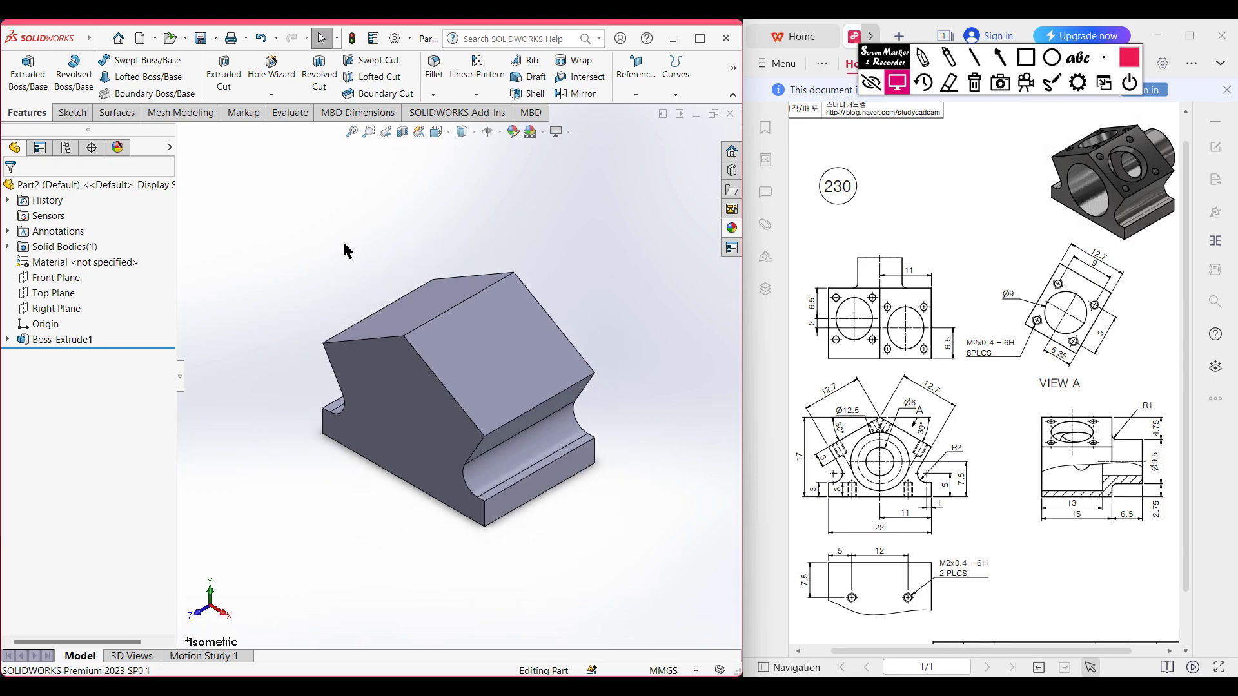
{"action": "left_click", "coordinate": [924, 61]}
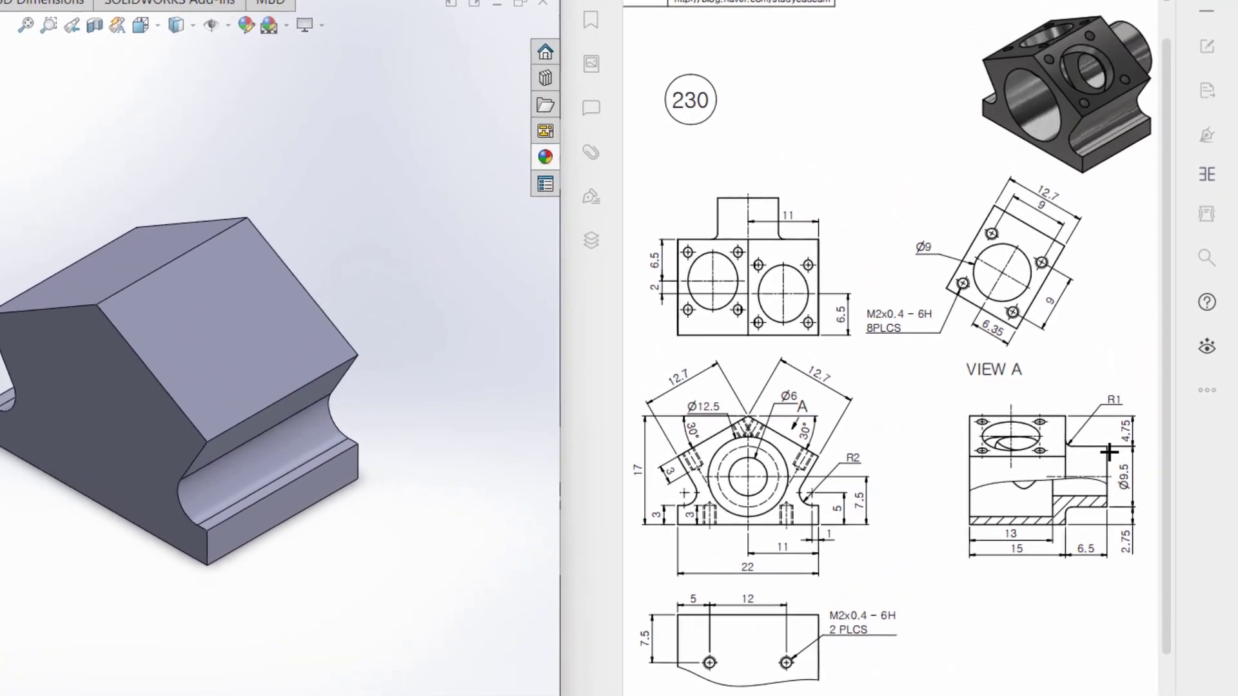
{"action": "mouse_move", "coordinate": [1141, 440]}
{"action": "left_mouse_down"}
{"action": "mouse_move", "coordinate": [1131, 484]}
{"action": "mouse_move", "coordinate": [1115, 481]}
{"action": "mouse_move", "coordinate": [1098, 445]}
{"action": "mouse_move", "coordinate": [1139, 489]}
{"action": "mouse_move", "coordinate": [1137, 462]}
{"action": "left_mouse_up"}
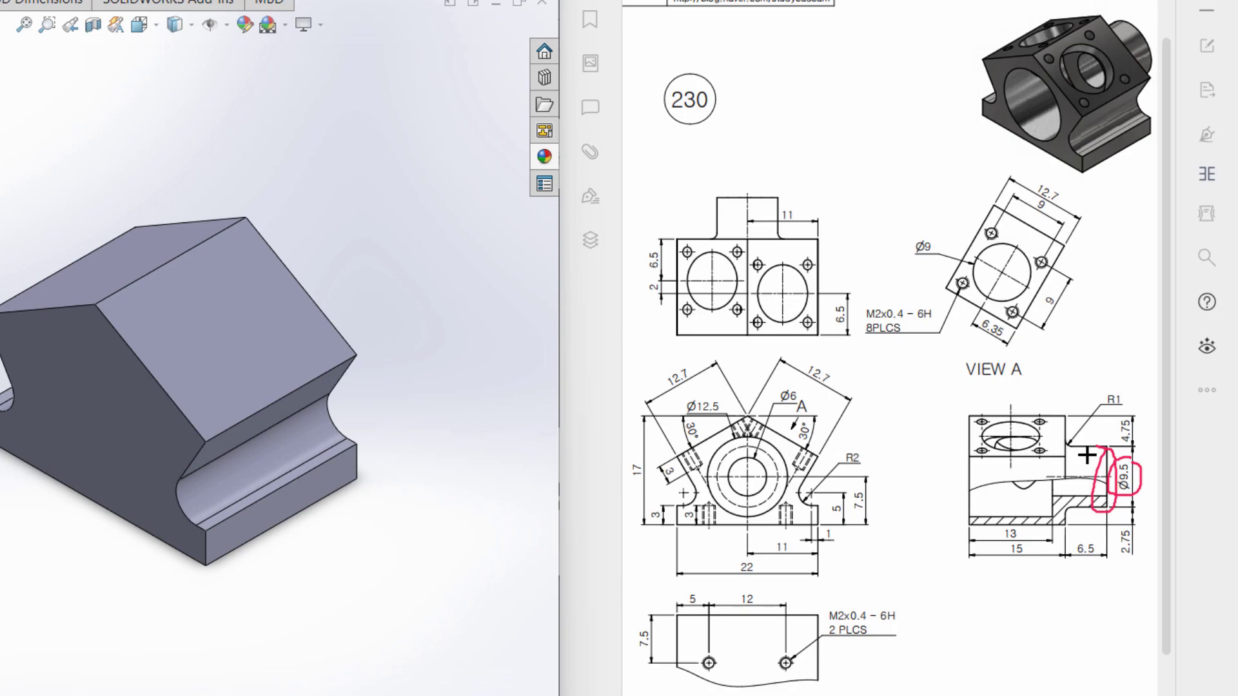
{"action": "mouse_move", "coordinate": [1064, 460]}
{"action": "left_mouse_down"}
{"action": "mouse_move", "coordinate": [1069, 508]}
{"action": "mouse_move", "coordinate": [1071, 448]}
{"action": "left_mouse_up"}
{"action": "mouse_move", "coordinate": [1068, 535]}
{"action": "left_mouse_down"}
{"action": "mouse_move", "coordinate": [1110, 530]}
{"action": "mouse_move", "coordinate": [1064, 539]}
{"action": "mouse_move", "coordinate": [1120, 550]}
{"action": "left_mouse_up"}
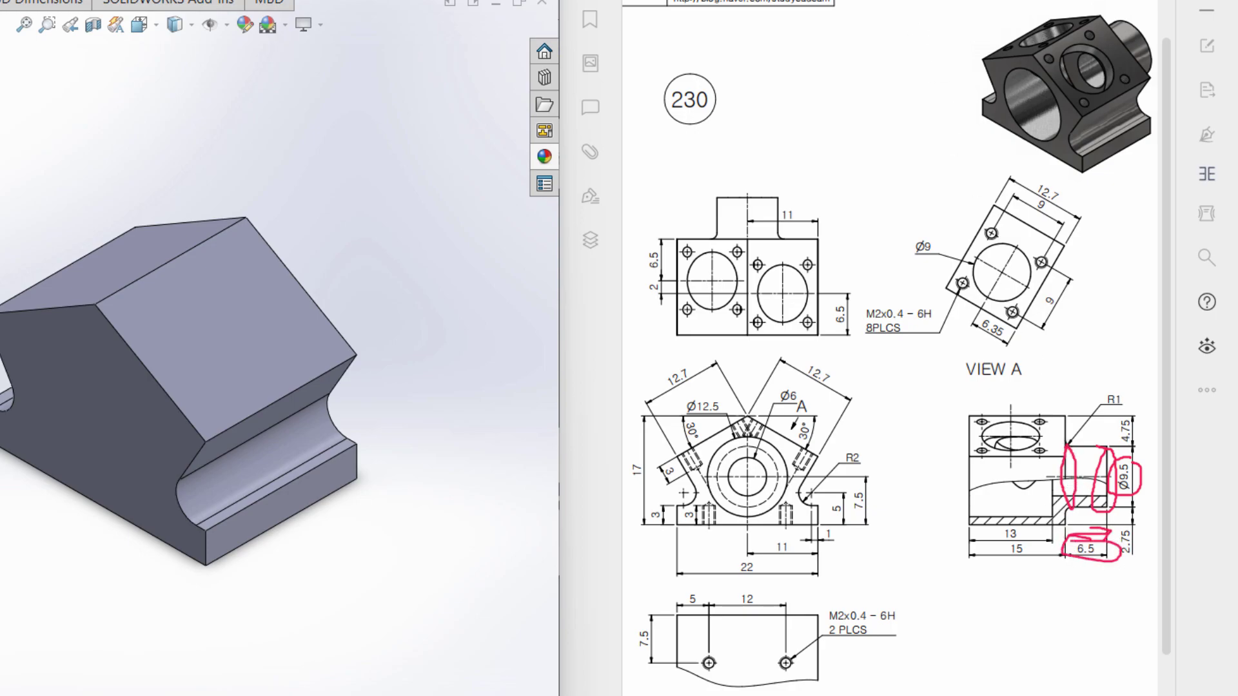
{"action": "key", "text": "Escape"}
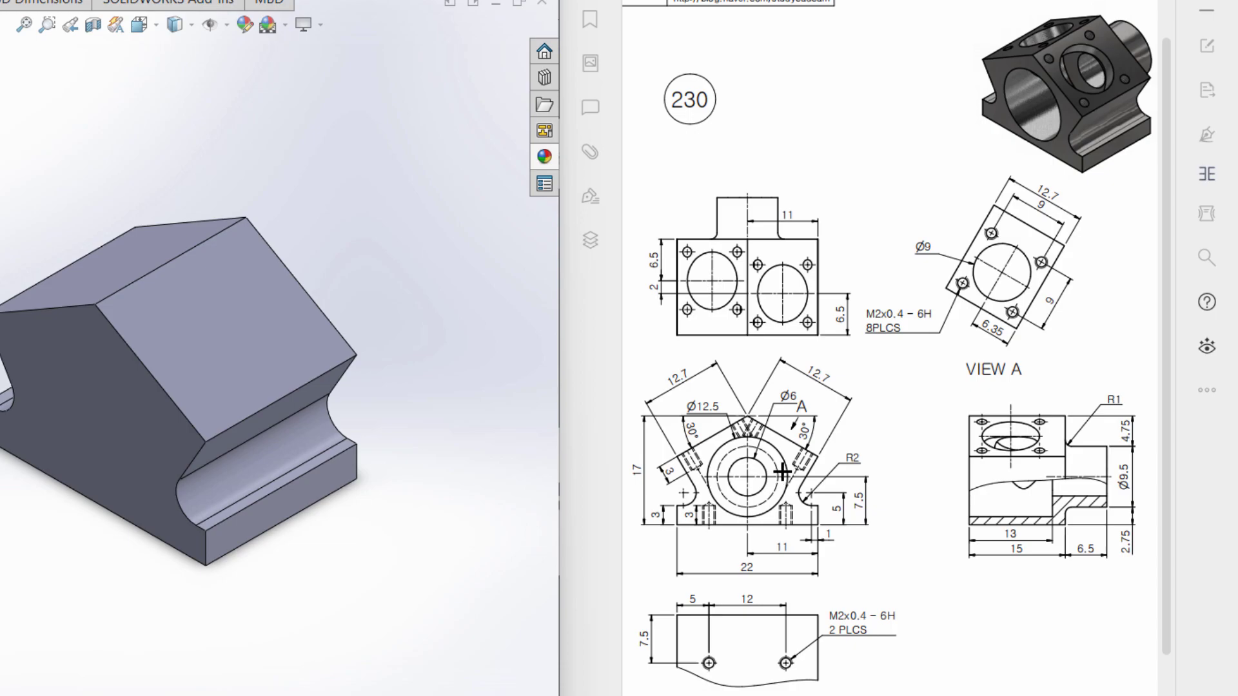
Step: Mark the Ø12.5 bore, its 13 mm depth and the Ø6 through hole in the drawing, and clear the markings
{"action": "mouse_move", "coordinate": [777, 449]}
{"action": "left_mouse_down"}
{"action": "mouse_move", "coordinate": [748, 438]}
{"action": "mouse_move", "coordinate": [710, 474]}
{"action": "mouse_move", "coordinate": [713, 500]}
{"action": "mouse_move", "coordinate": [739, 518]}
{"action": "mouse_move", "coordinate": [786, 499]}
{"action": "mouse_move", "coordinate": [793, 470]}
{"action": "mouse_move", "coordinate": [766, 440]}
{"action": "left_mouse_up"}
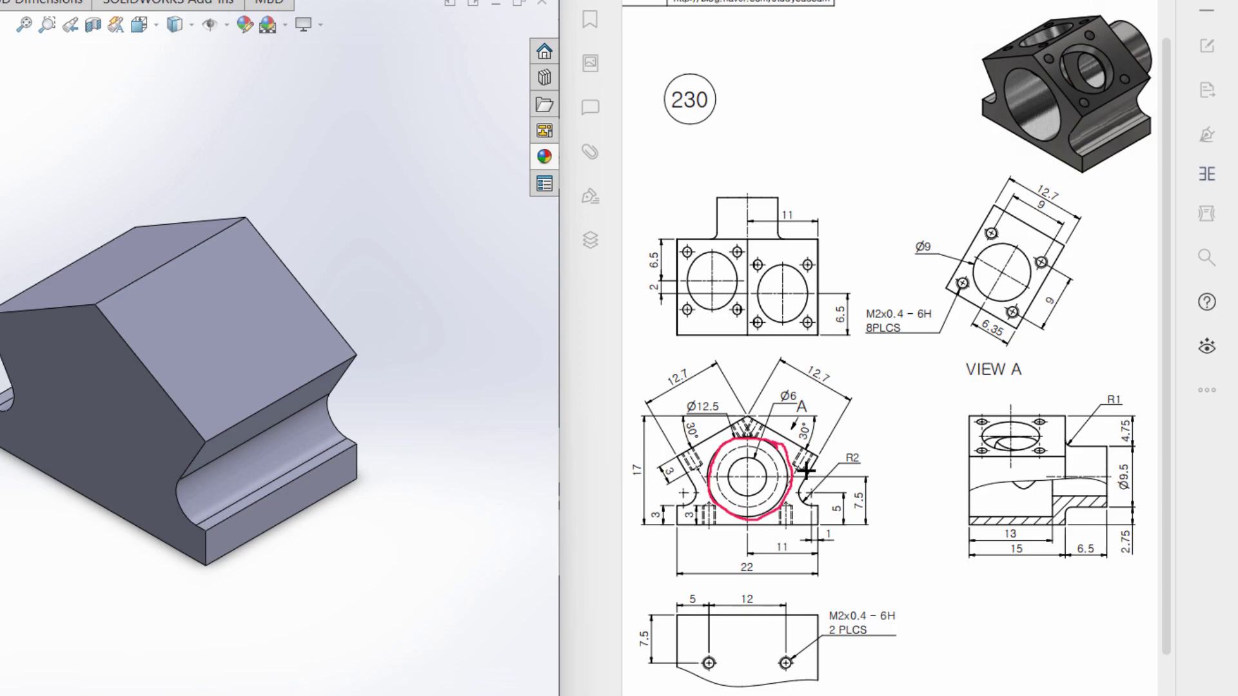
{"action": "mouse_move", "coordinate": [728, 405]}
{"action": "left_mouse_down"}
{"action": "mouse_move", "coordinate": [681, 398]}
{"action": "mouse_move", "coordinate": [692, 412]}
{"action": "mouse_move", "coordinate": [725, 401]}
{"action": "left_mouse_up"}
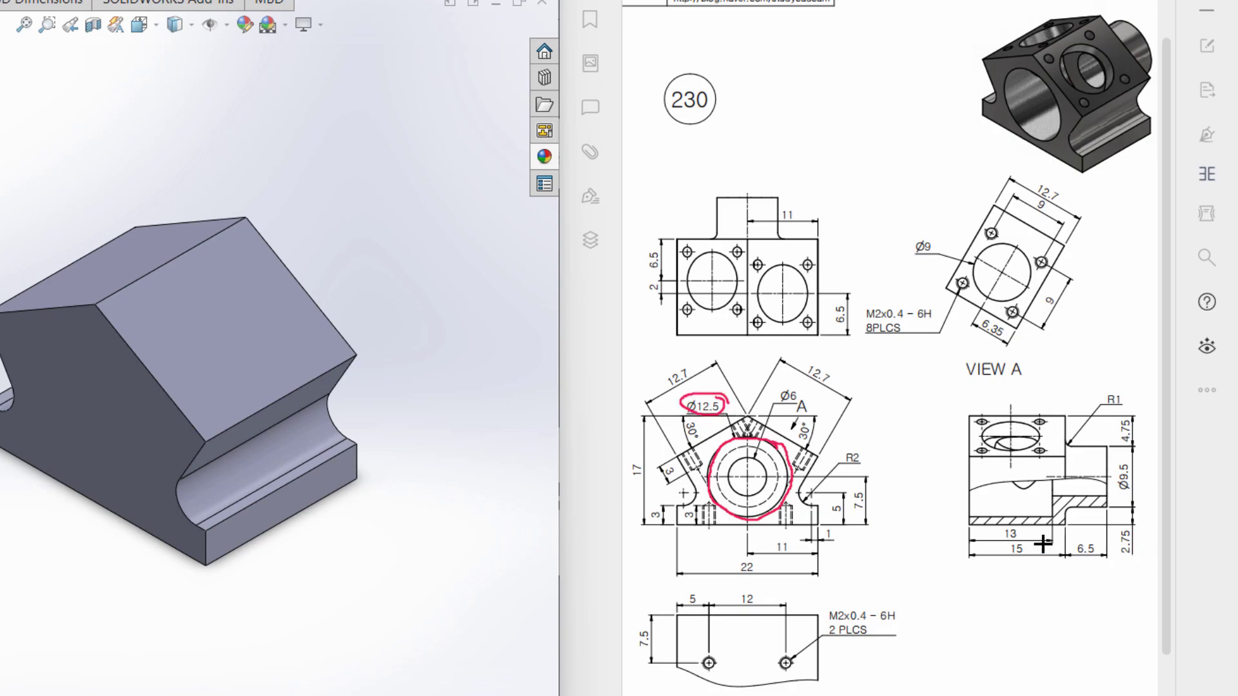
{"action": "mouse_move", "coordinate": [1042, 537]}
{"action": "left_mouse_down"}
{"action": "mouse_move", "coordinate": [1014, 521]}
{"action": "mouse_move", "coordinate": [992, 536]}
{"action": "mouse_move", "coordinate": [1017, 545]}
{"action": "left_mouse_up"}
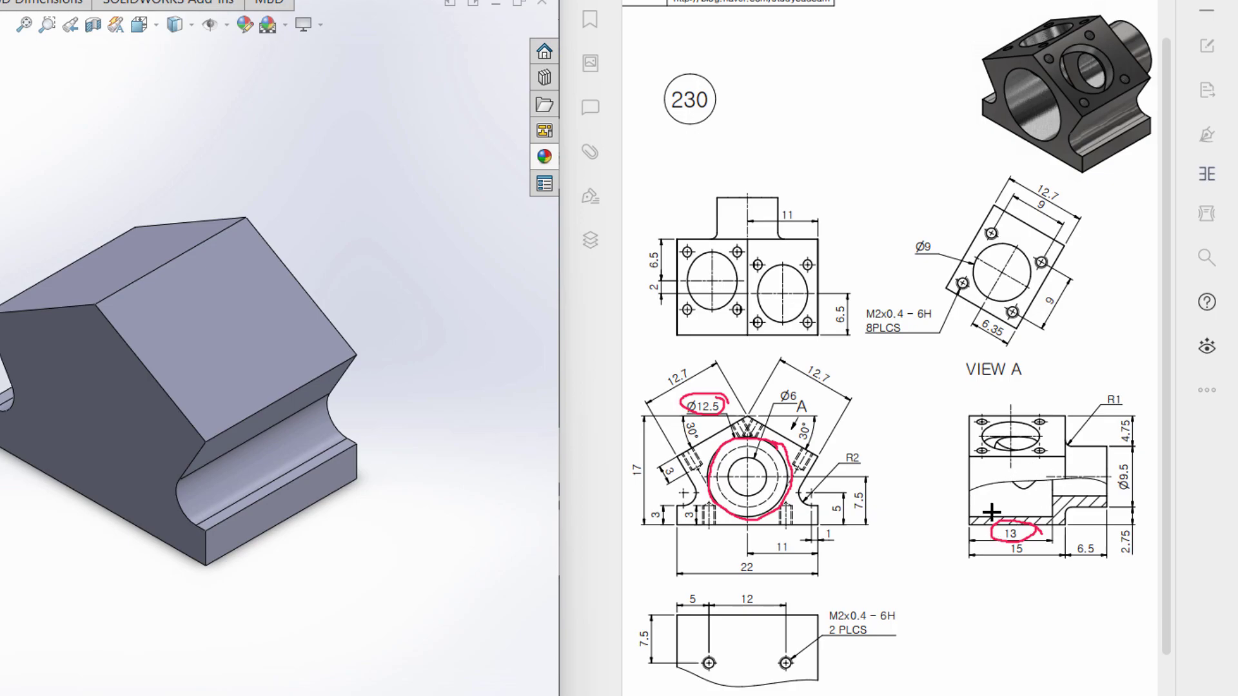
{"action": "mouse_move", "coordinate": [747, 456]}
{"action": "left_mouse_down"}
{"action": "mouse_move", "coordinate": [728, 485]}
{"action": "mouse_move", "coordinate": [767, 479]}
{"action": "left_mouse_up"}
{"action": "mouse_move", "coordinate": [1063, 465]}
{"action": "left_mouse_down"}
{"action": "mouse_move", "coordinate": [1043, 487]}
{"action": "mouse_move", "coordinate": [1054, 462]}
{"action": "left_mouse_up"}
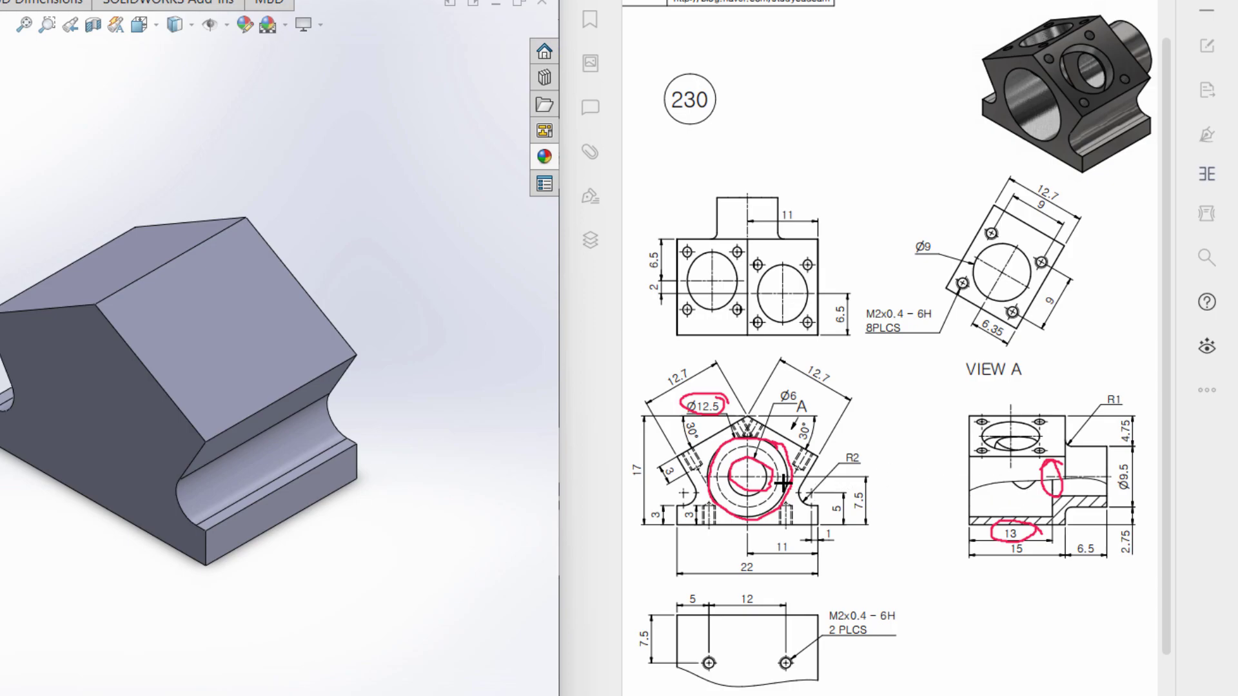
{"action": "mouse_move", "coordinate": [798, 388]}
{"action": "left_mouse_down"}
{"action": "mouse_move", "coordinate": [774, 403]}
{"action": "mouse_move", "coordinate": [806, 400]}
{"action": "left_mouse_up"}
{"action": "mouse_move", "coordinate": [1054, 479]}
{"action": "left_mouse_down"}
{"action": "mouse_move", "coordinate": [1146, 464]}
{"action": "mouse_move", "coordinate": [1129, 478]}
{"action": "left_mouse_up"}
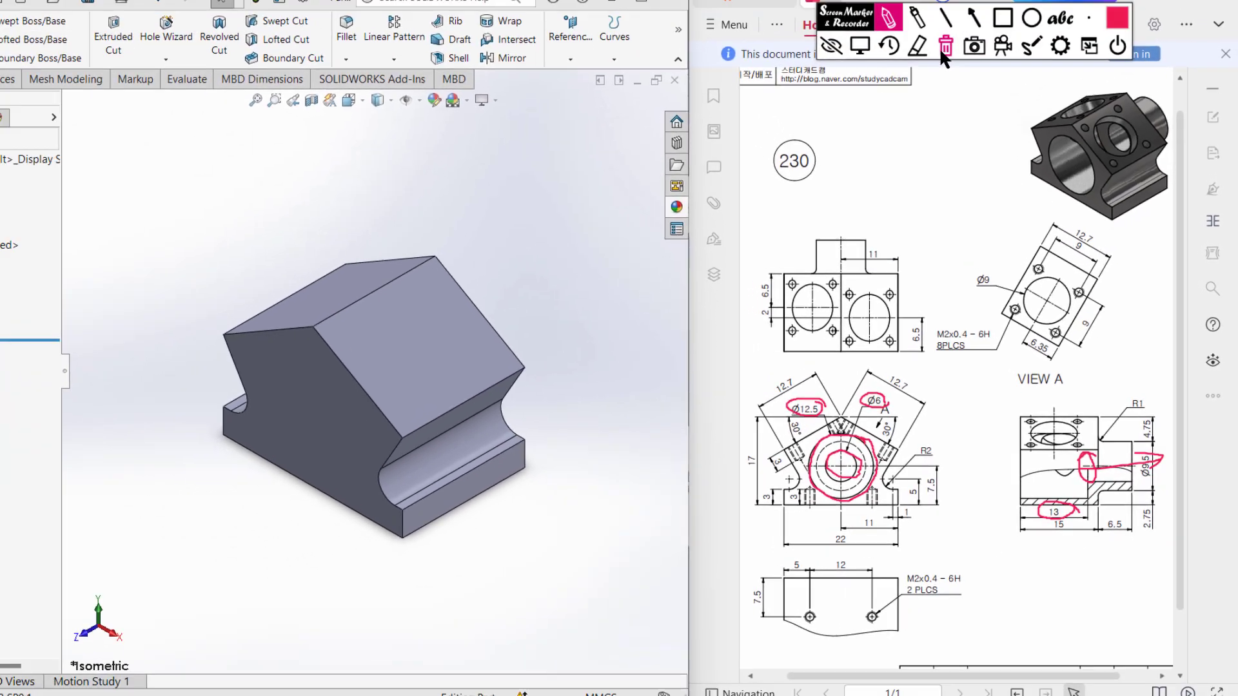
{"action": "left_click", "coordinate": [940, 45]}
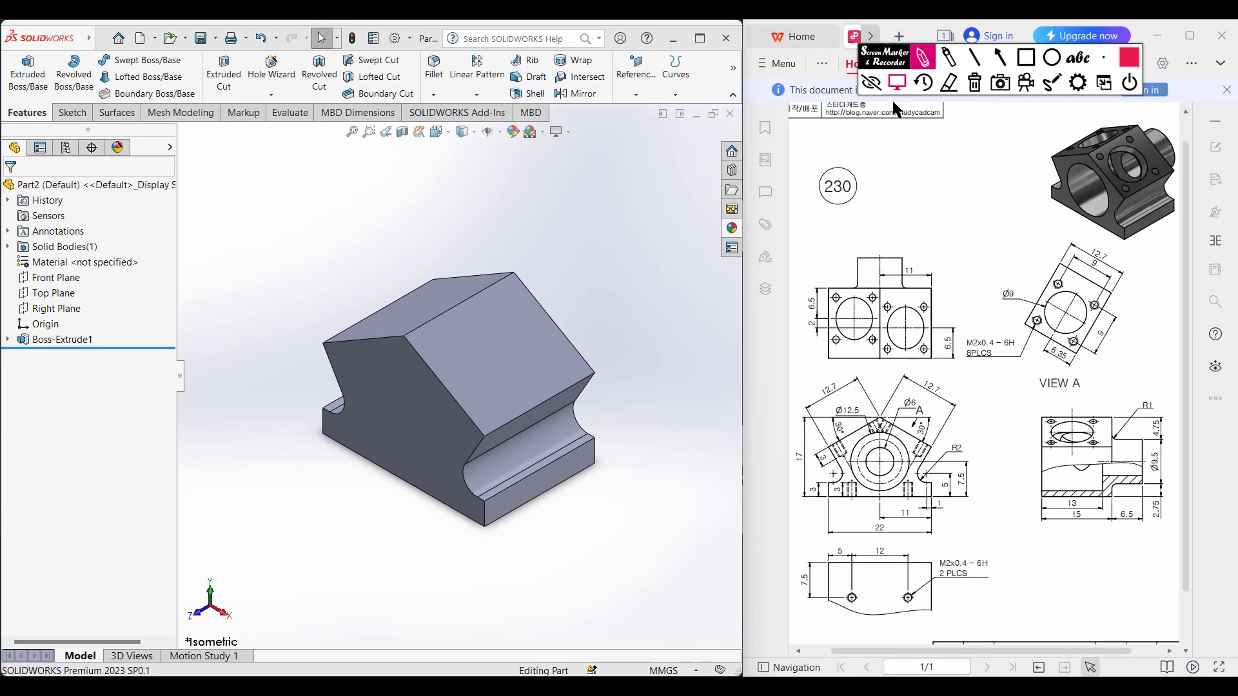
{"action": "left_click", "coordinate": [897, 83]}
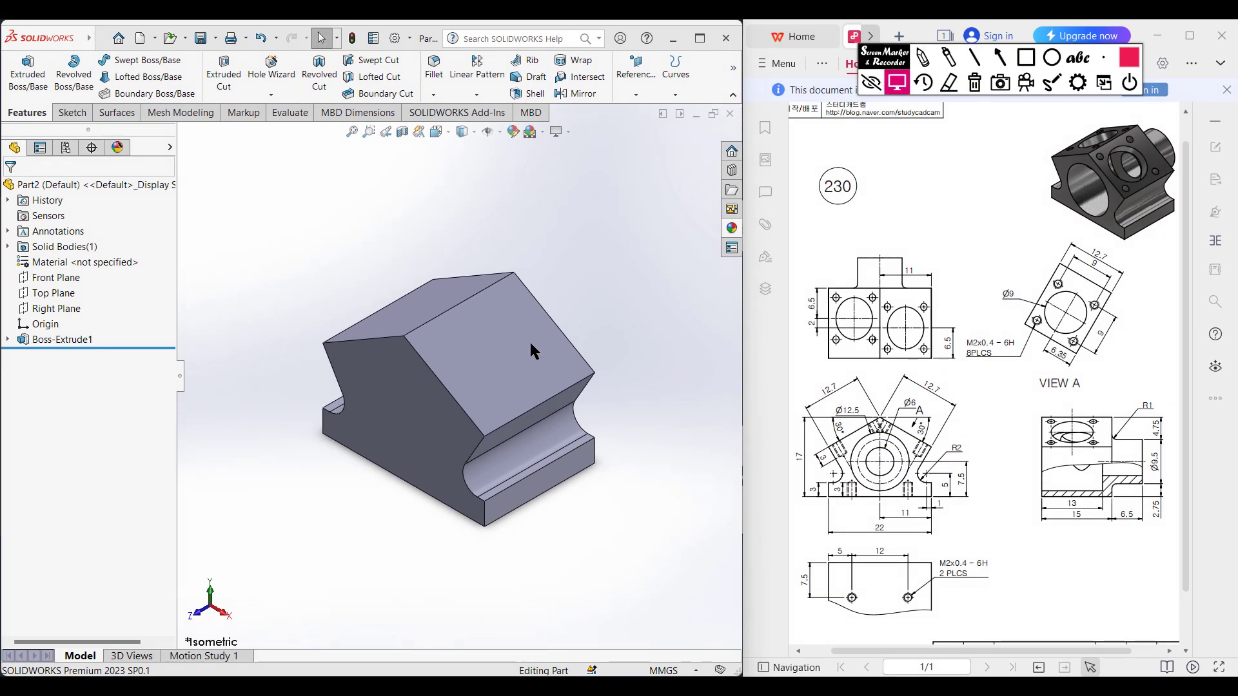
Step: Start a sketch on the rear face of the base body
{"action": "middle_click_drag", "start_coordinate": [468, 333], "coordinate": [524, 333]}
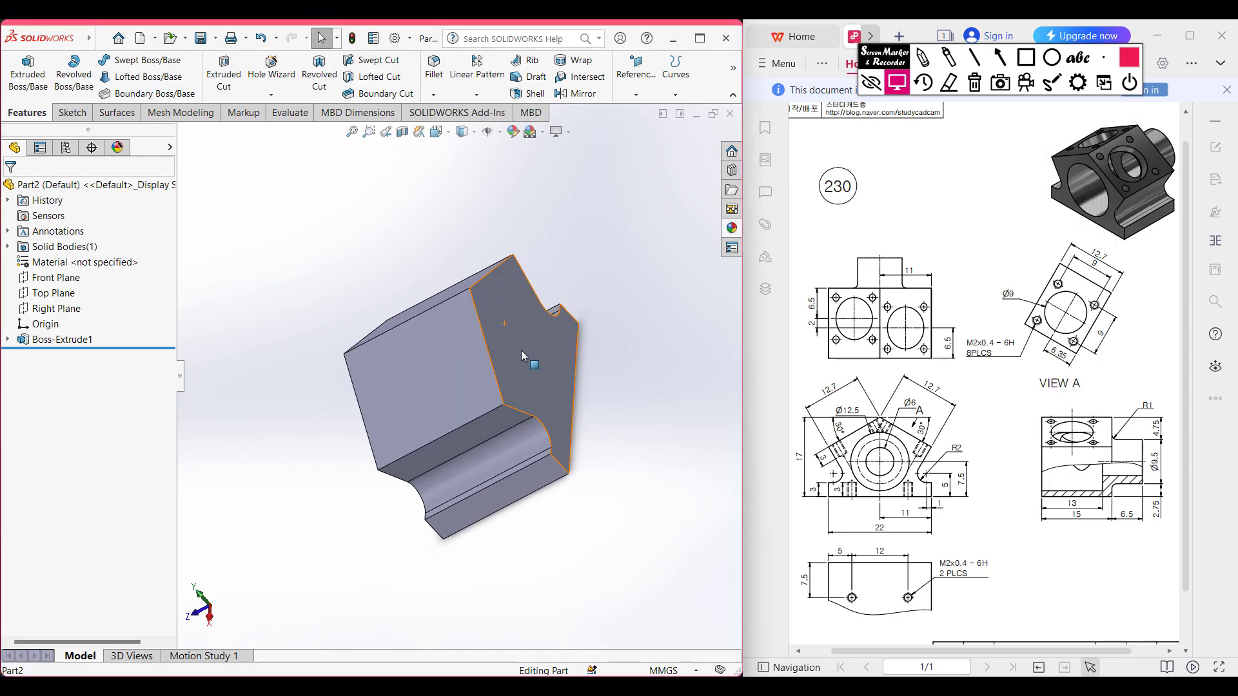
{"action": "left_click", "coordinate": [523, 349]}
{"action": "right_click", "coordinate": [537, 354]}
{"action": "left_click", "coordinate": [568, 358]}
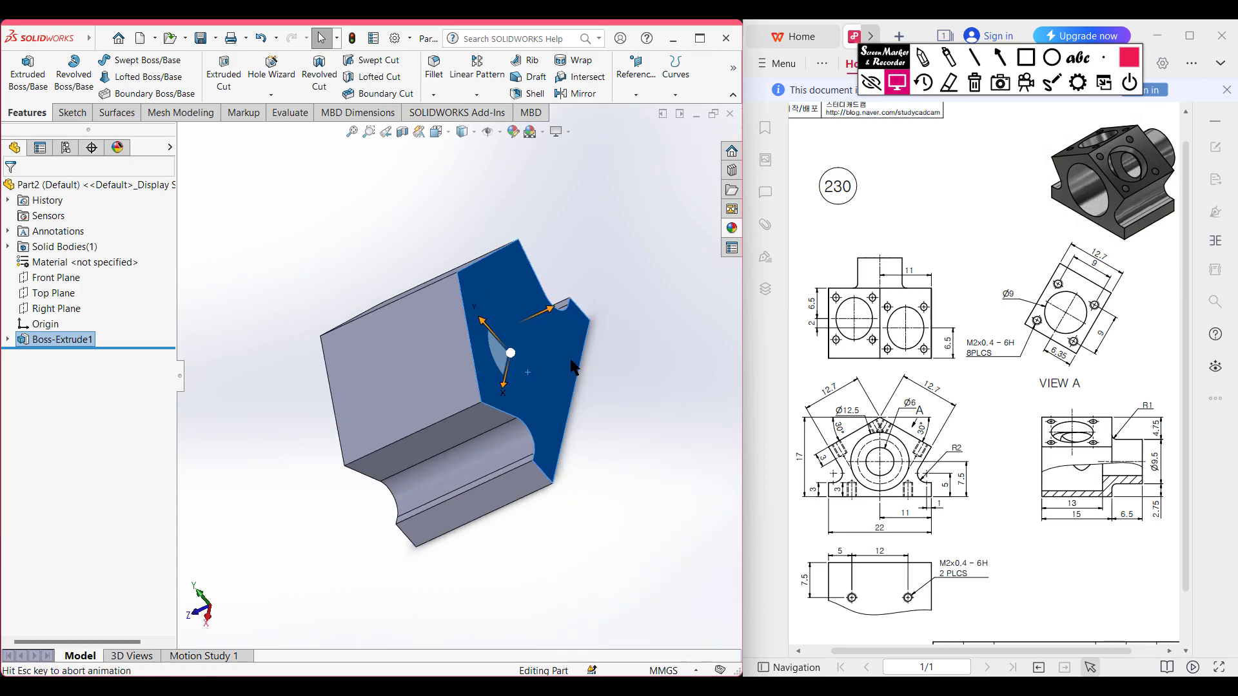
{"action": "left_click", "coordinate": [297, 219]}
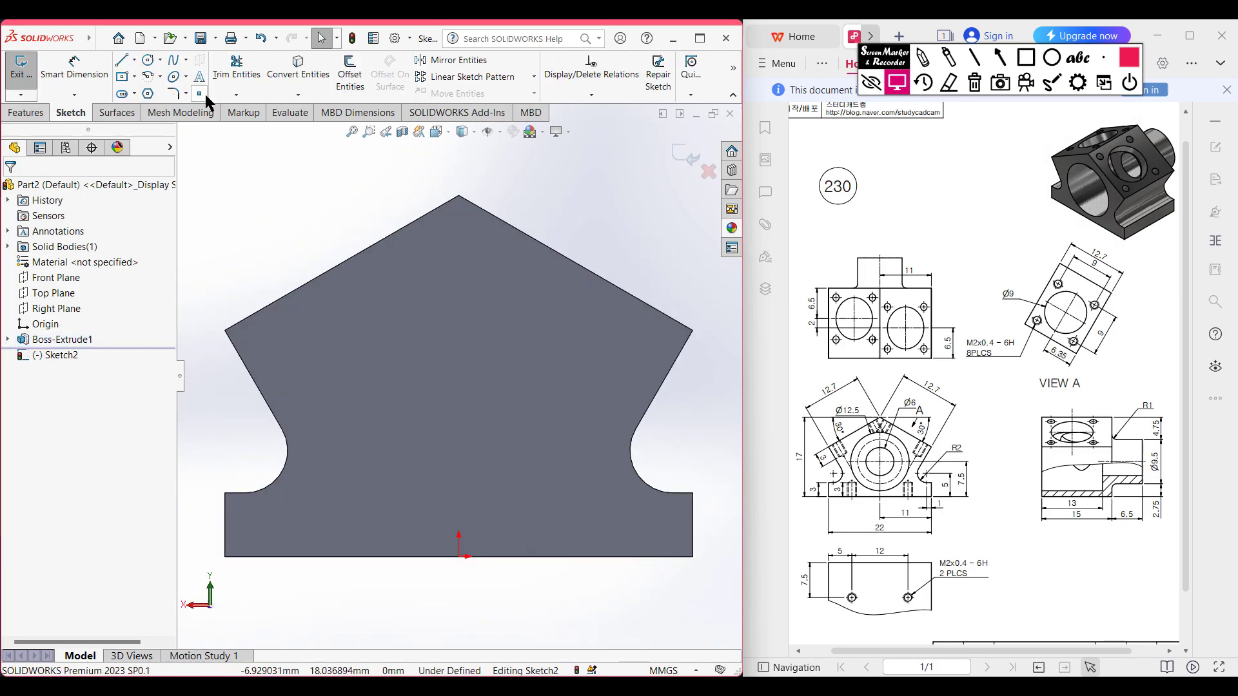
Step: Mark the circle centre and its 7.5 height dimension in the drawing's front view, and clear the markings
{"action": "left_click", "coordinate": [947, 80]}
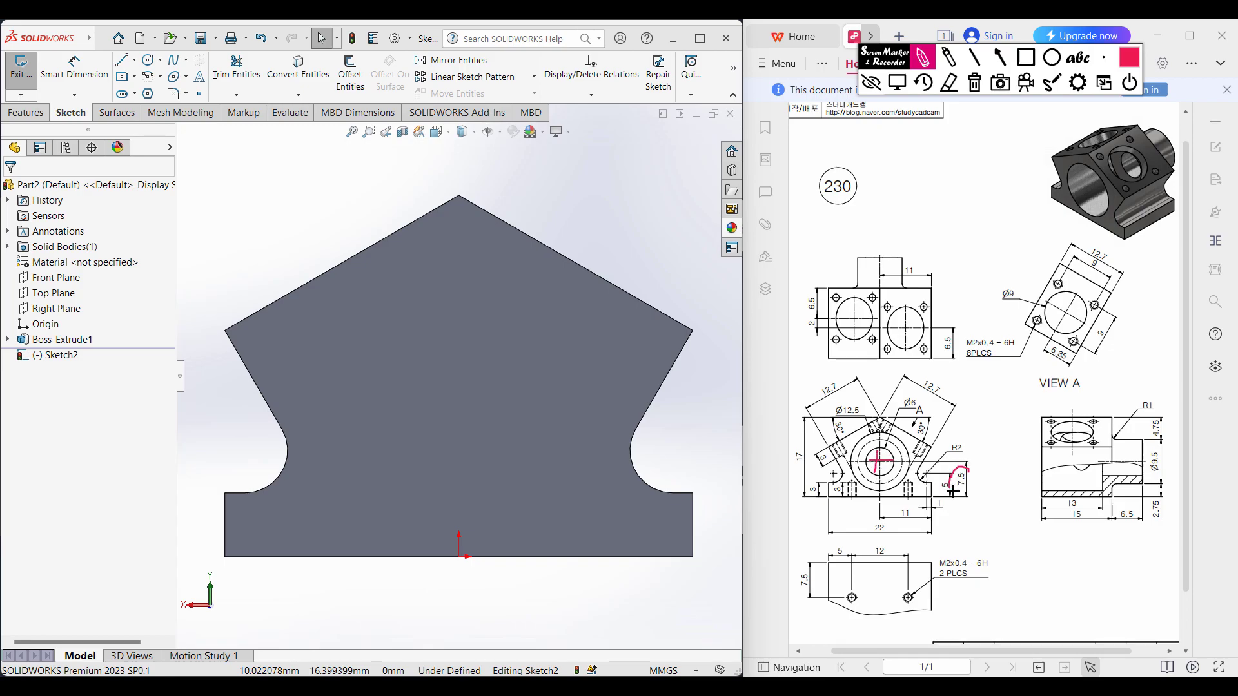
{"action": "left_click_drag", "start_coordinate": [895, 498], "coordinate": [919, 498]}
{"action": "left_click", "coordinate": [974, 84]}
{"action": "left_click", "coordinate": [897, 82]}
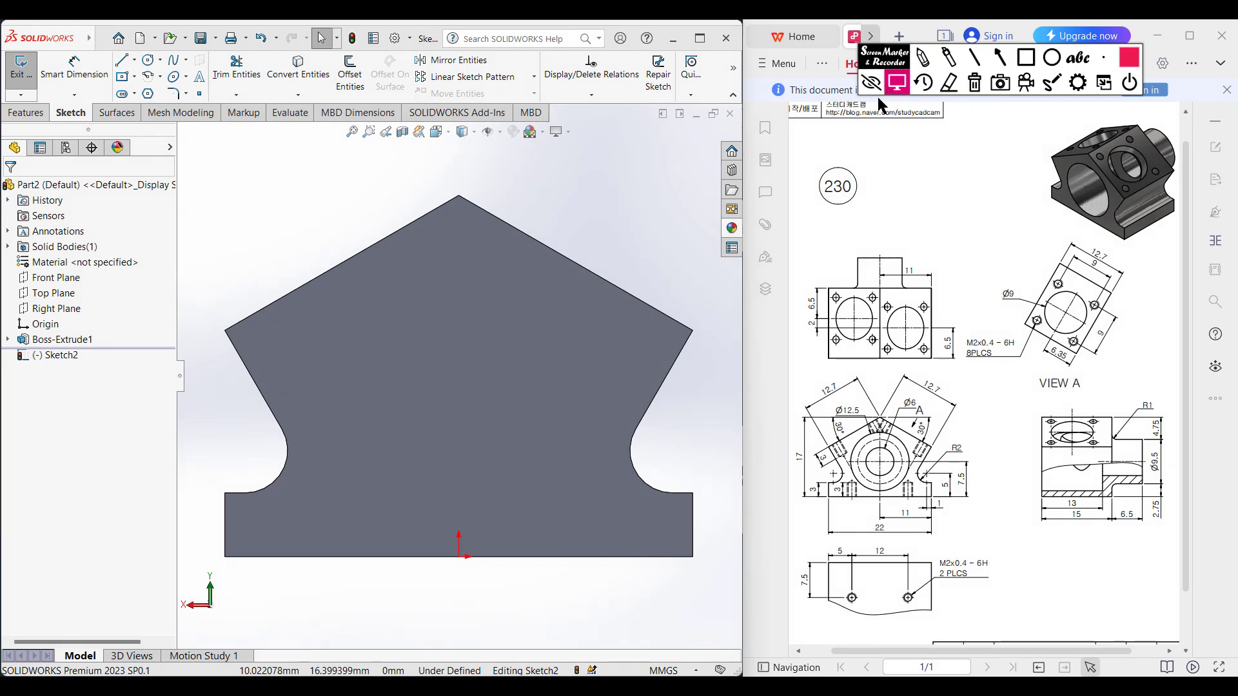
Step: Sketch a 9.5 mm diameter circle on the rear face, centred about 7.3 mm directly above the origin
{"action": "left_click", "coordinate": [123, 60]}
{"action": "left_click", "coordinate": [148, 60]}
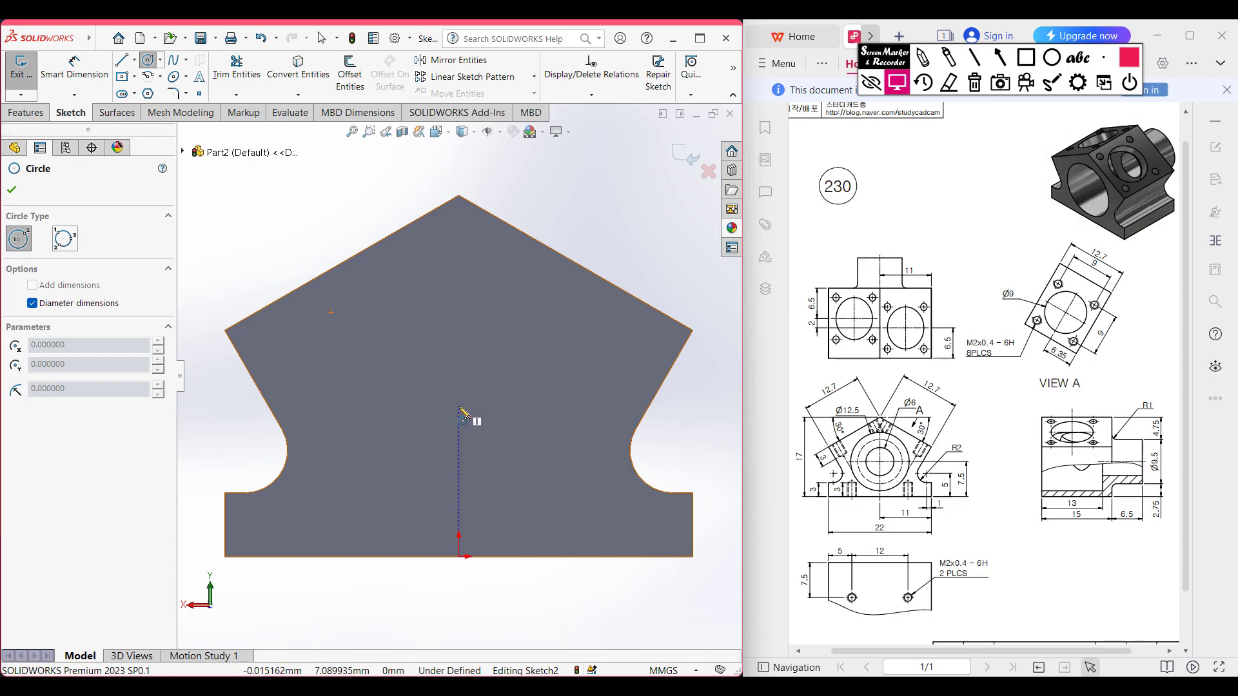
{"action": "left_click", "coordinate": [458, 403]}
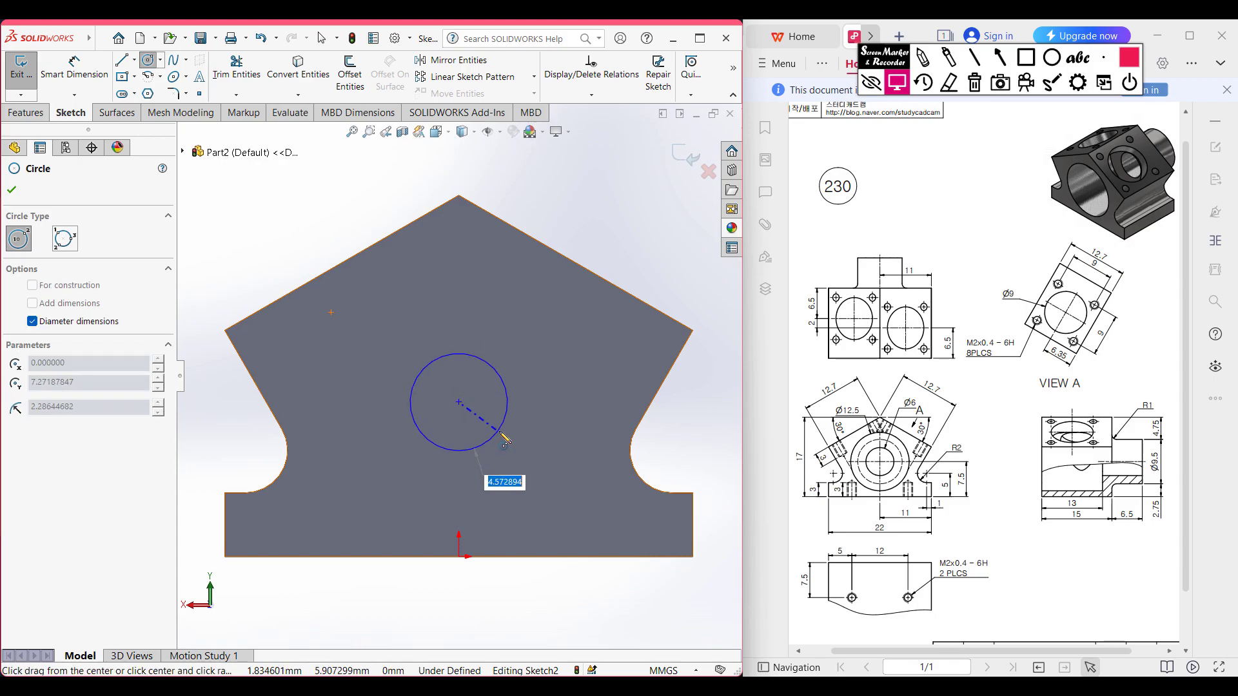
{"action": "type", "text": "9.5"}
{"action": "key", "text": "Return"}
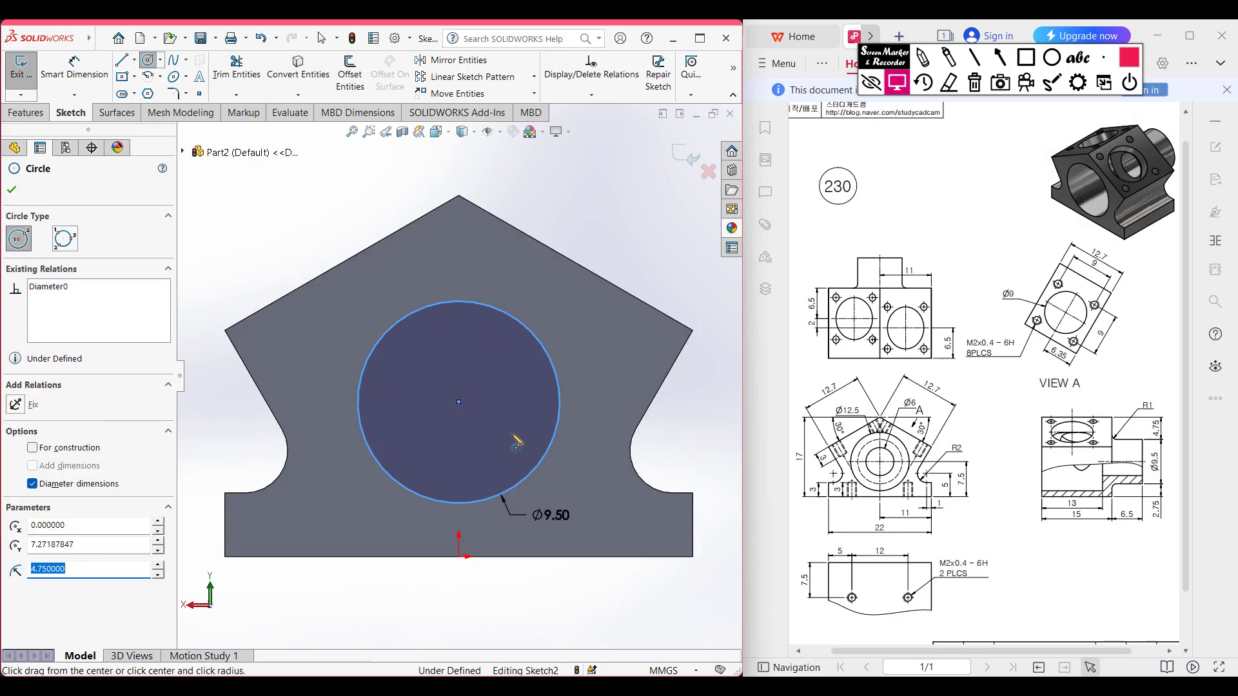
Step: Dimension the circle's centre at 7.5 mm above the base's bottom edge
{"action": "left_click", "coordinate": [74, 68]}
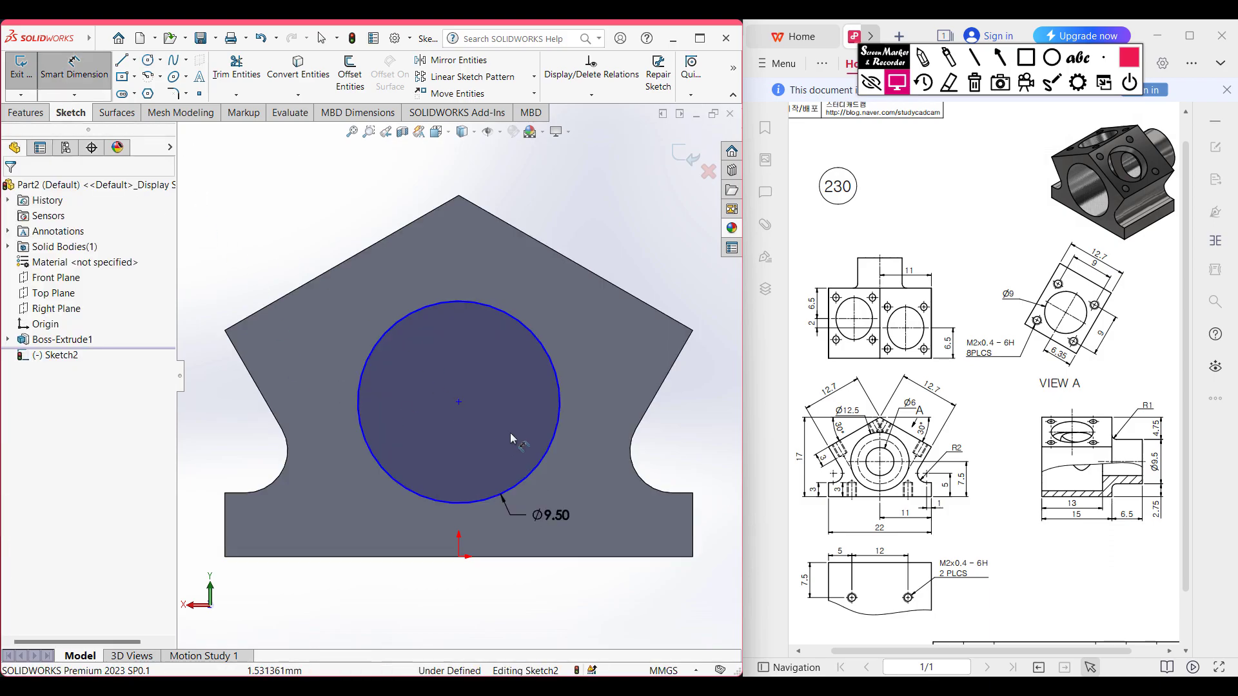
{"action": "left_click", "coordinate": [558, 396]}
{"action": "left_click", "coordinate": [583, 557]}
{"action": "left_click", "coordinate": [669, 455]}
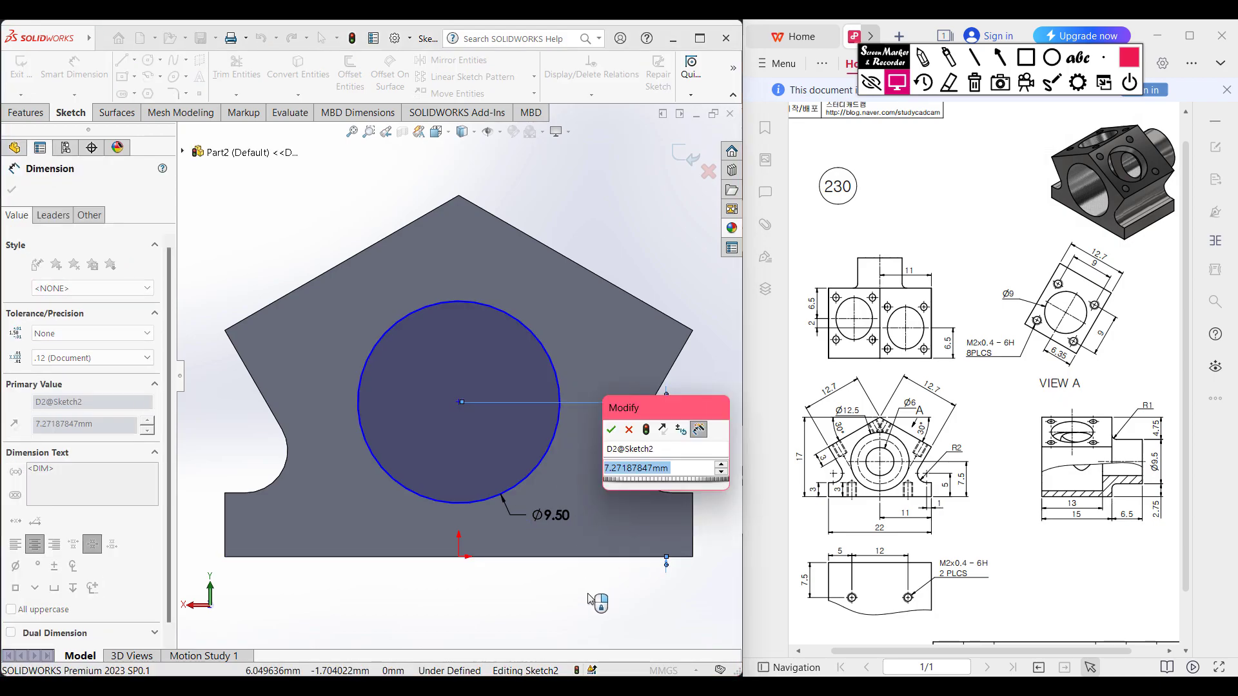
{"action": "key", "text": "Return"}
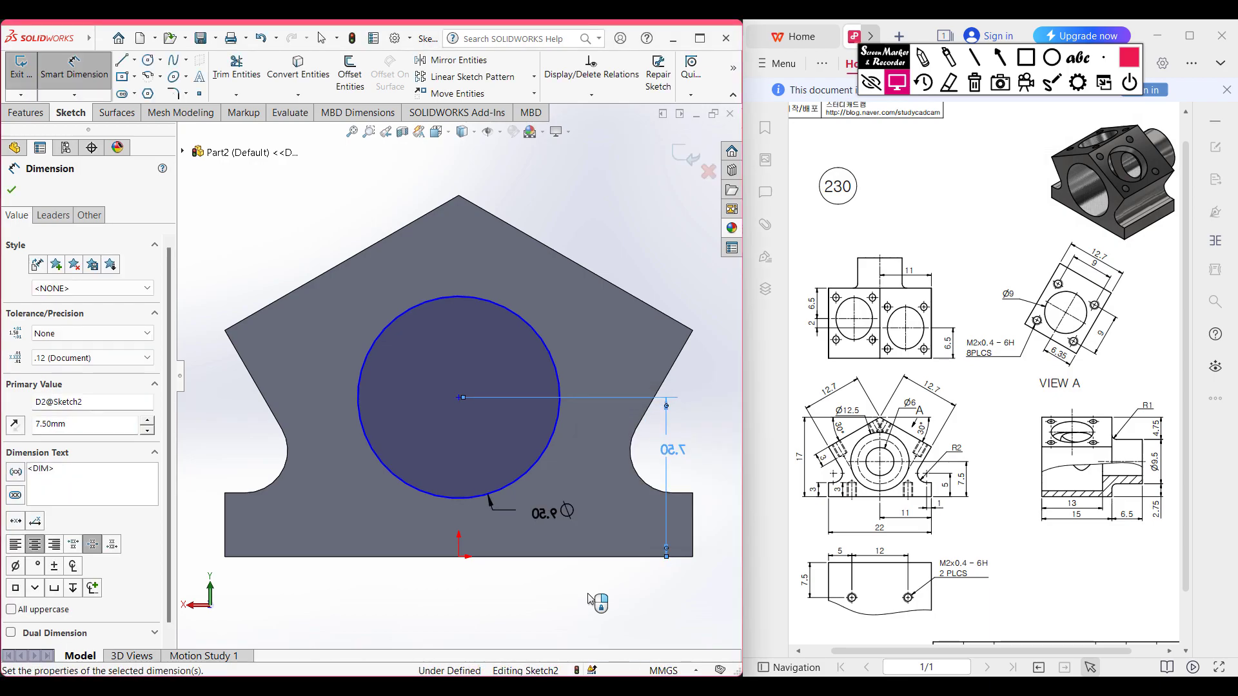
Step: Extrude the 9.5 mm circle as a blind boss 6.5 mm outward from the rear face, merged with the body
{"action": "key", "text": "ctrl+7"}
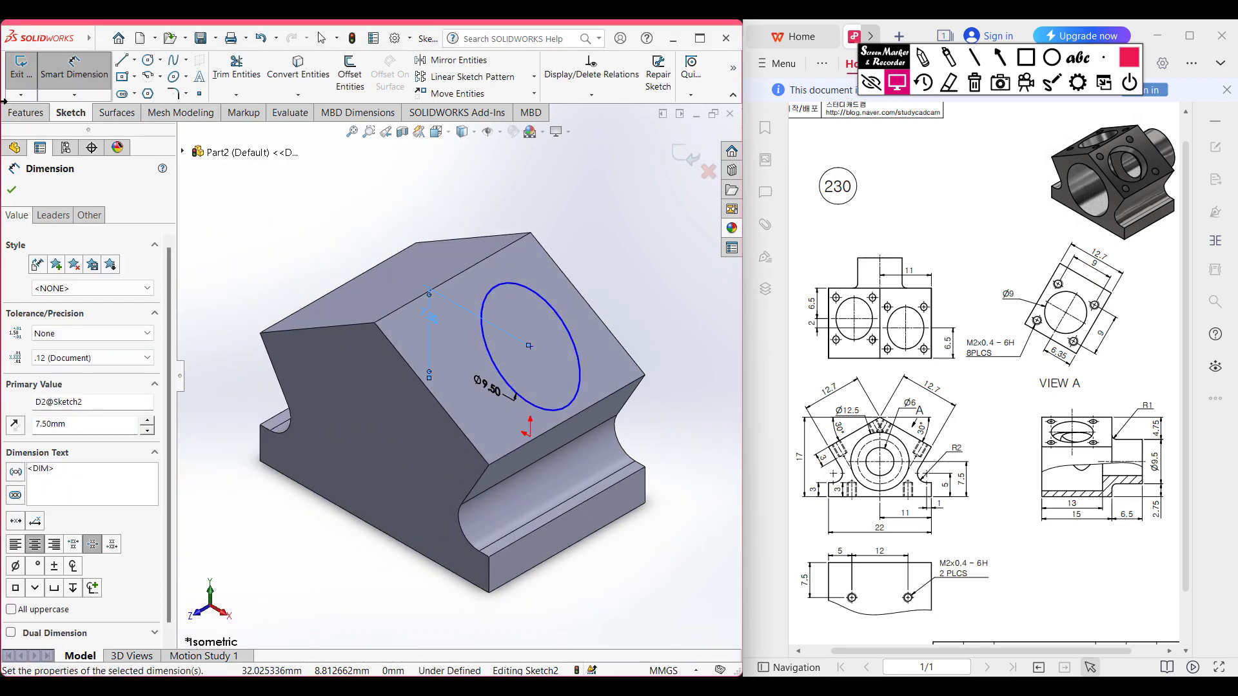
{"action": "left_click", "coordinate": [15, 115]}
{"action": "left_click", "coordinate": [27, 78]}
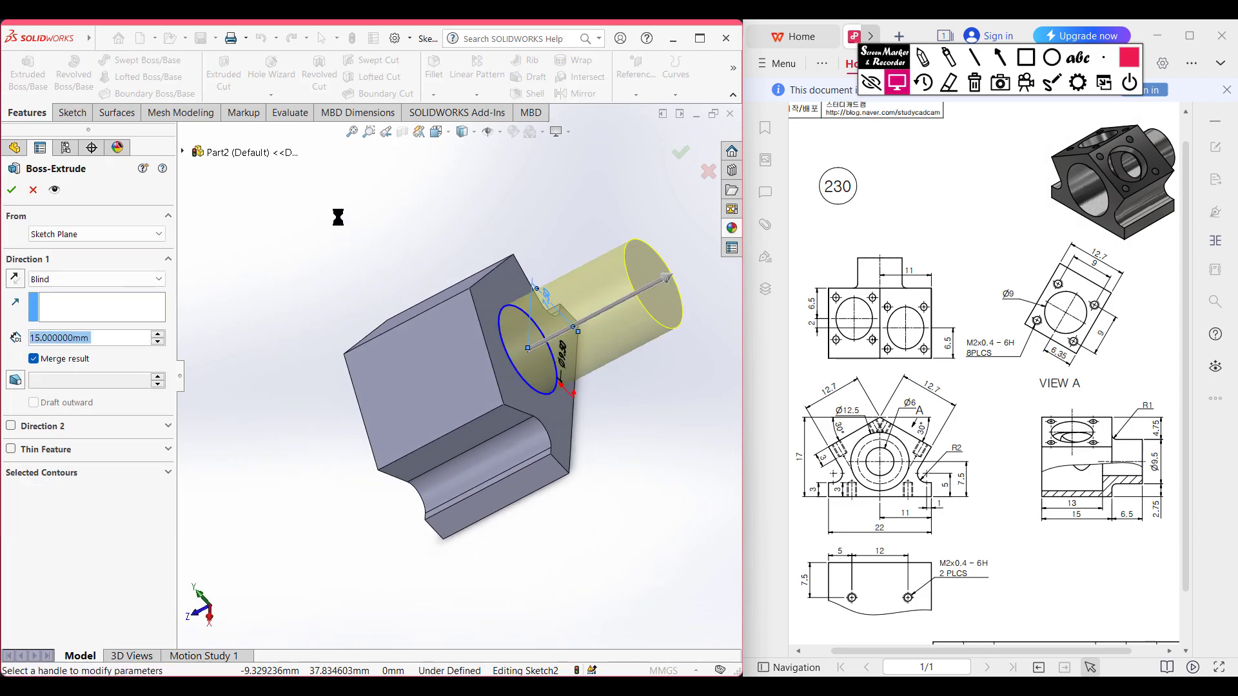
{"action": "type", "text": "6.5"}
{"action": "key", "text": "Return"}
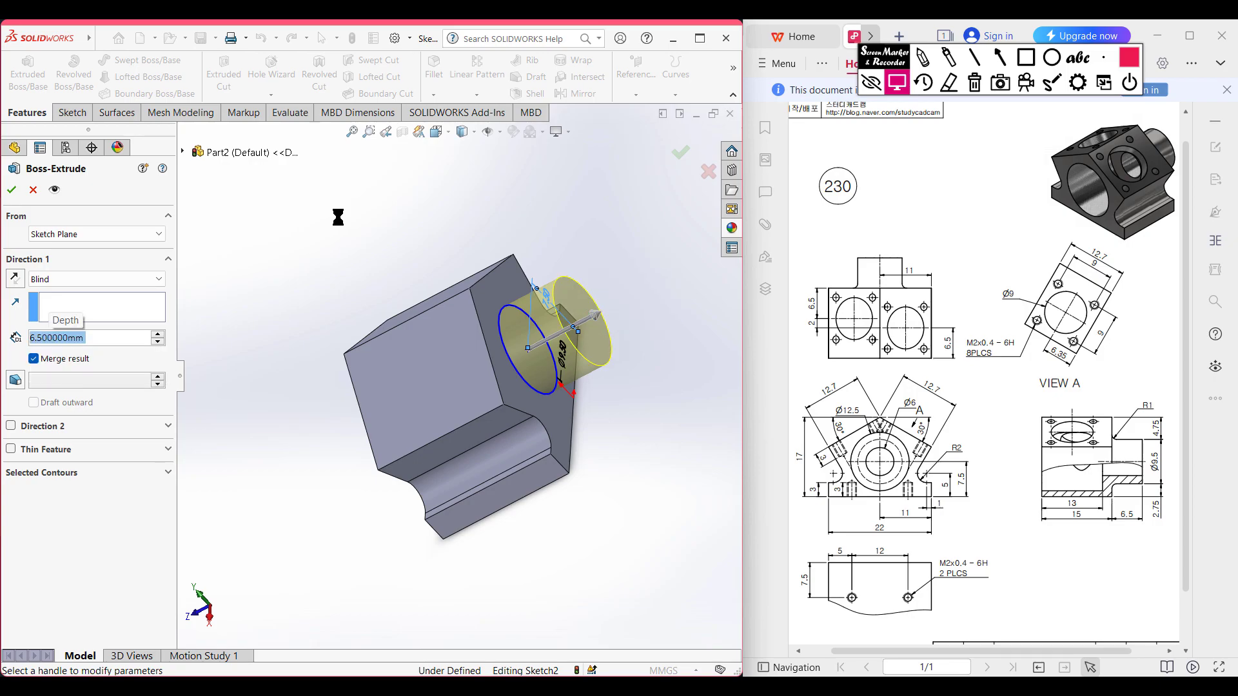
{"action": "left_click", "coordinate": [11, 191]}
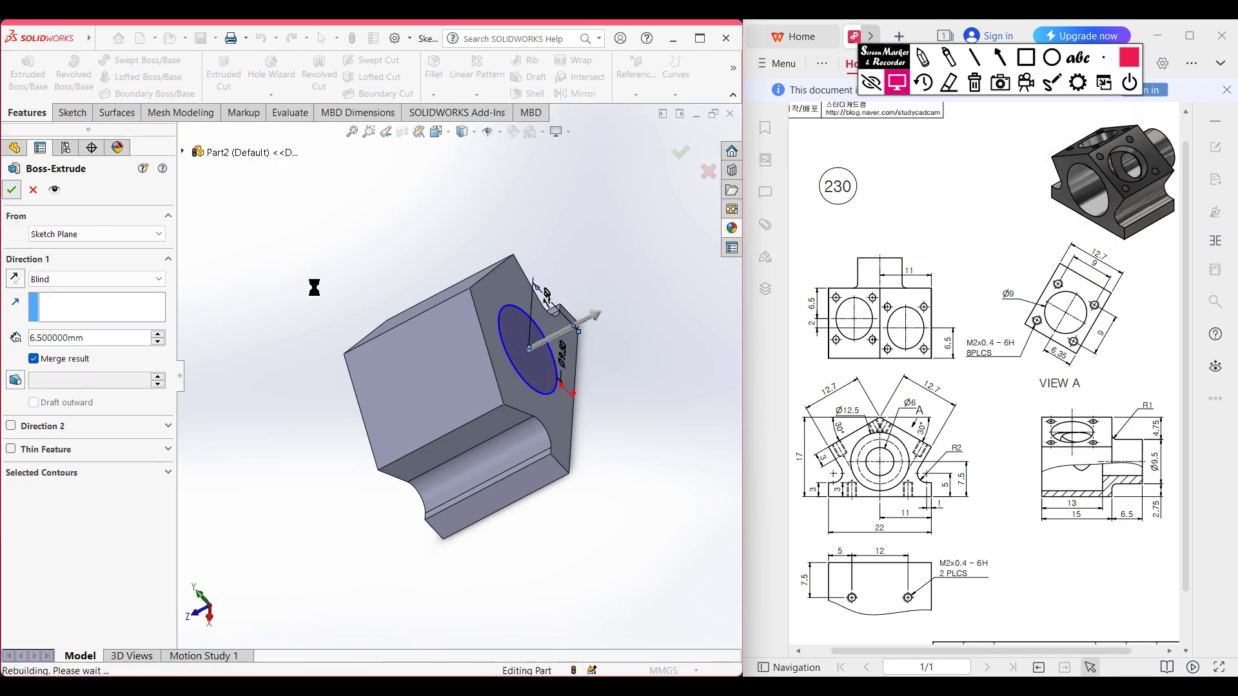
{"action": "left_click", "coordinate": [297, 276]}
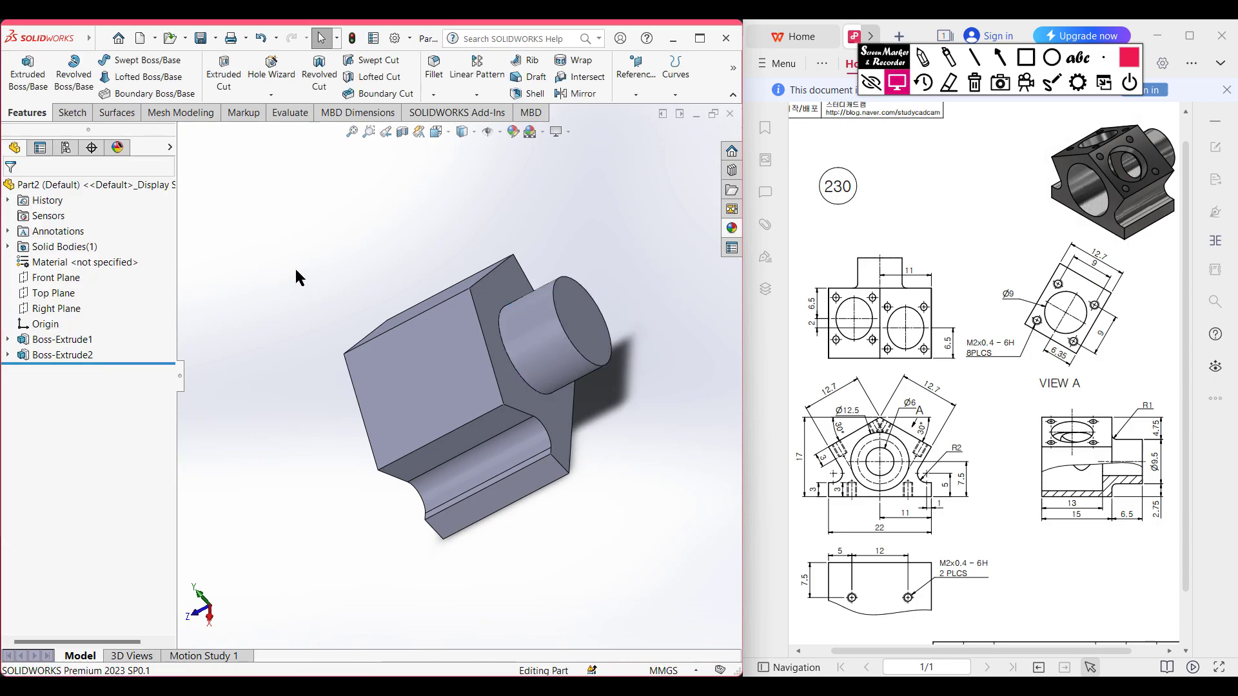
Step: Start a sketch on the base body's front face, opposite the cylindrical boss
{"action": "key", "text": "ctrl+7"}
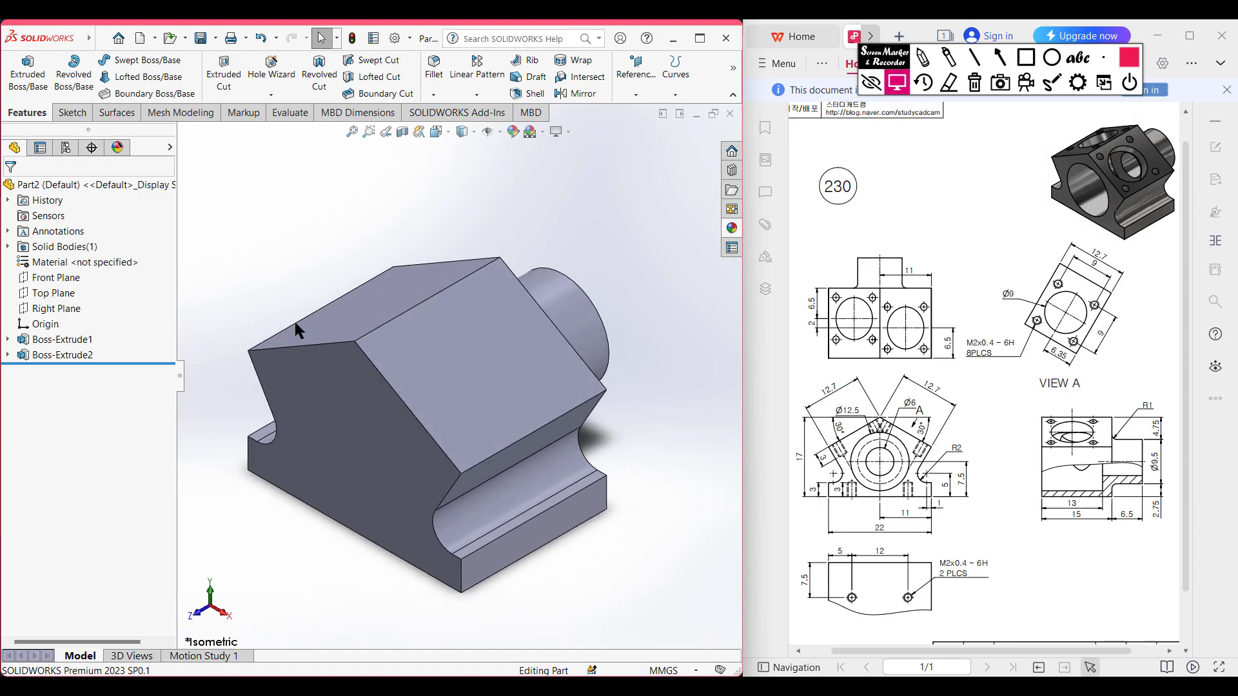
{"action": "left_click", "coordinate": [330, 404]}
{"action": "right_click", "coordinate": [351, 419]}
{"action": "left_click", "coordinate": [382, 398]}
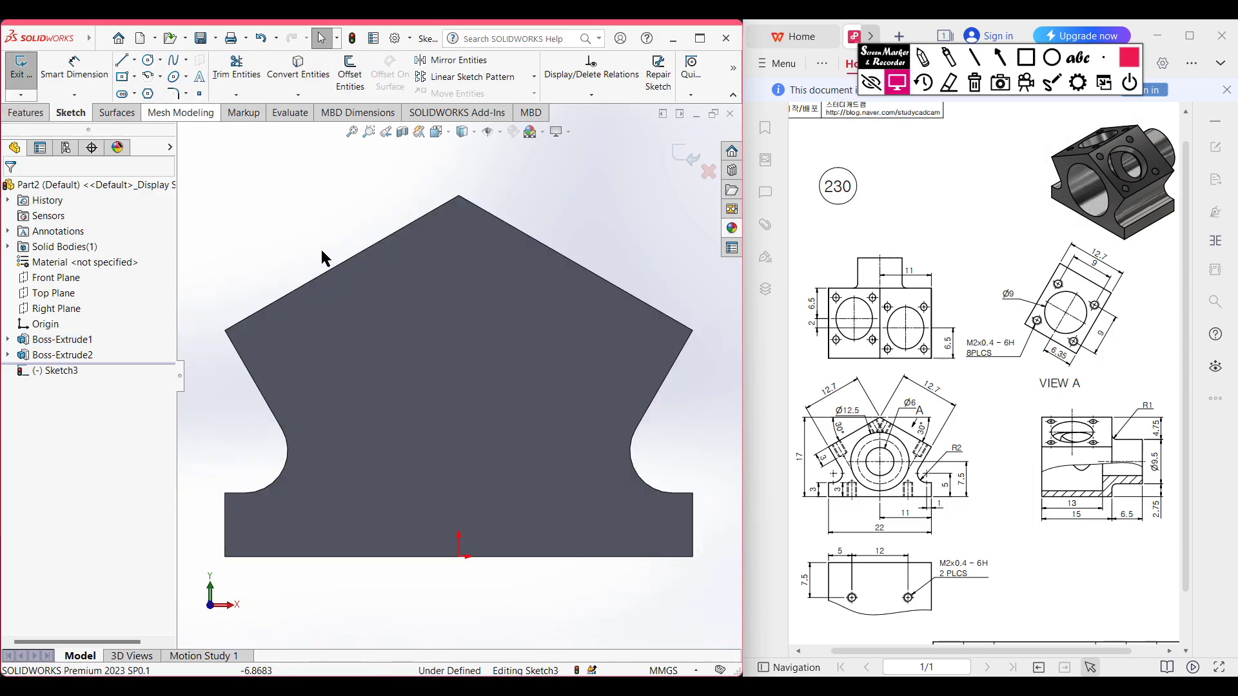
{"action": "middle_click_drag", "start_coordinate": [308, 238], "coordinate": [289, 302]}
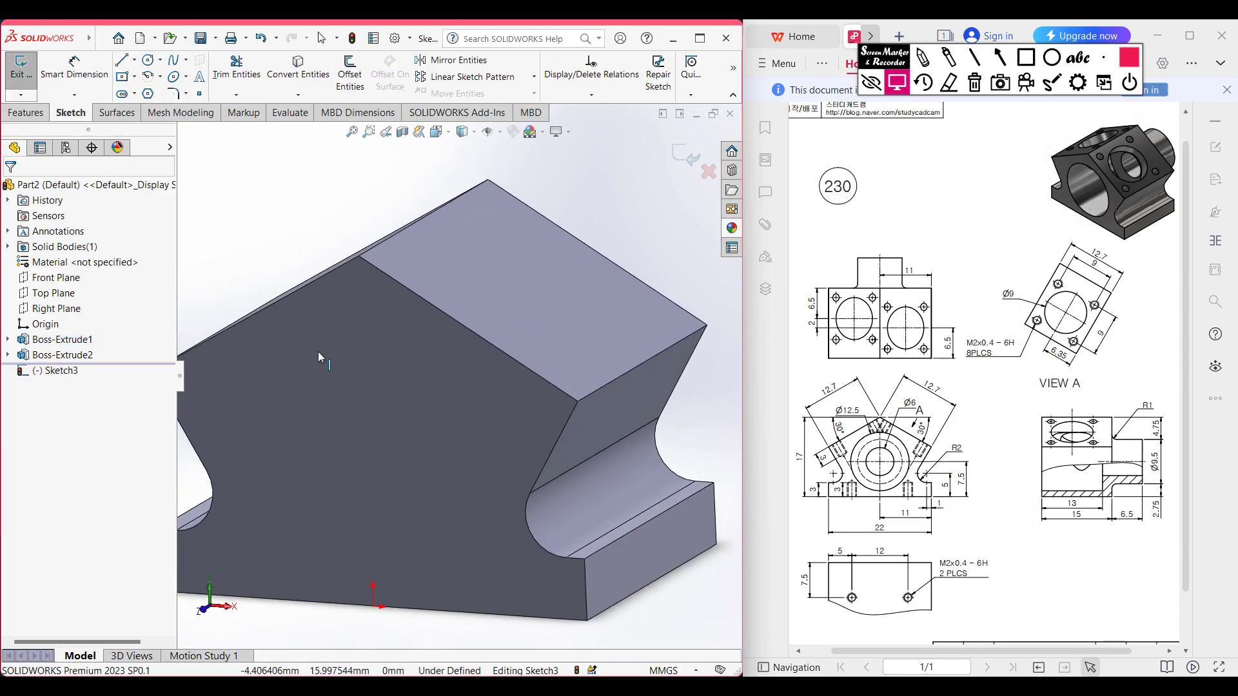
{"action": "scroll", "coordinate": [380, 445], "scroll_direction": "up", "scroll_amount": 3}
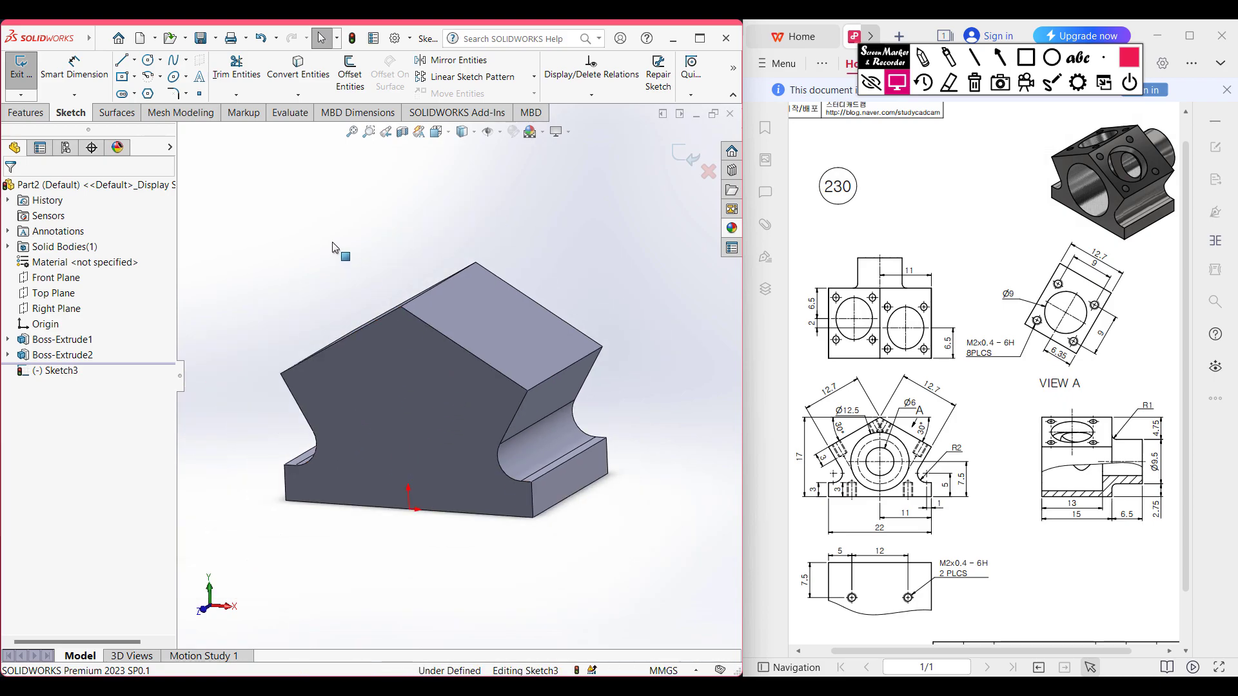
{"action": "key", "text": "ctrl+8"}
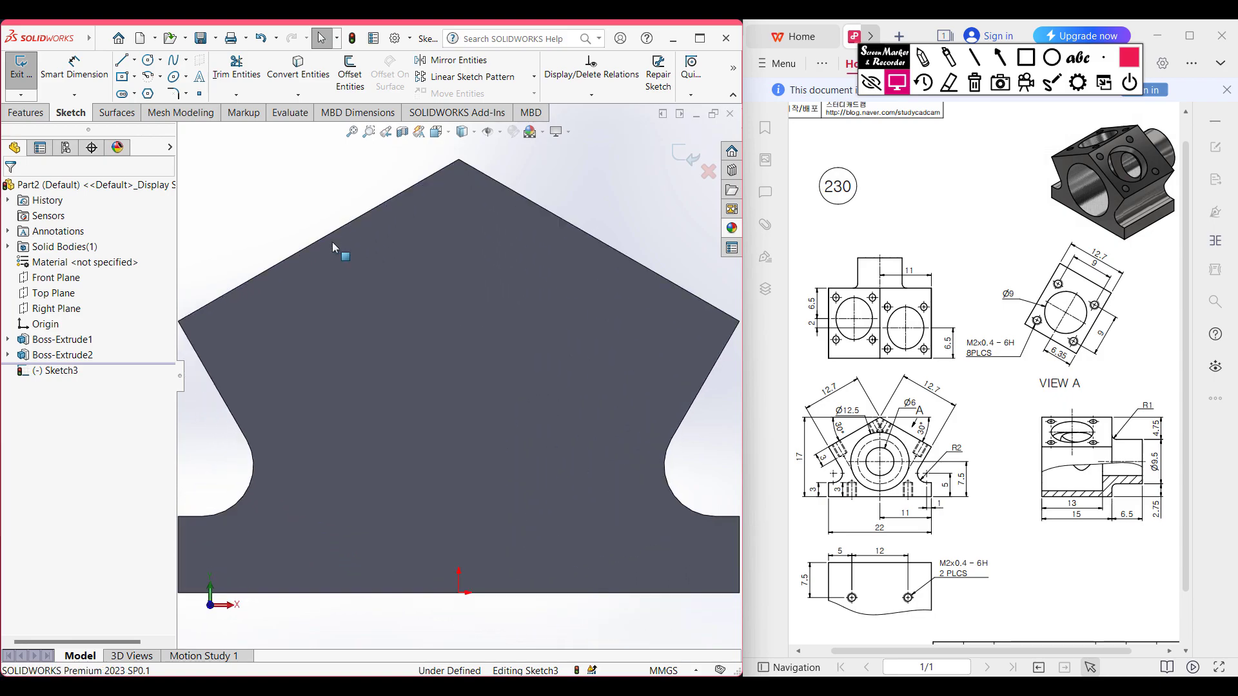
{"action": "key", "text": "ctrl+8"}
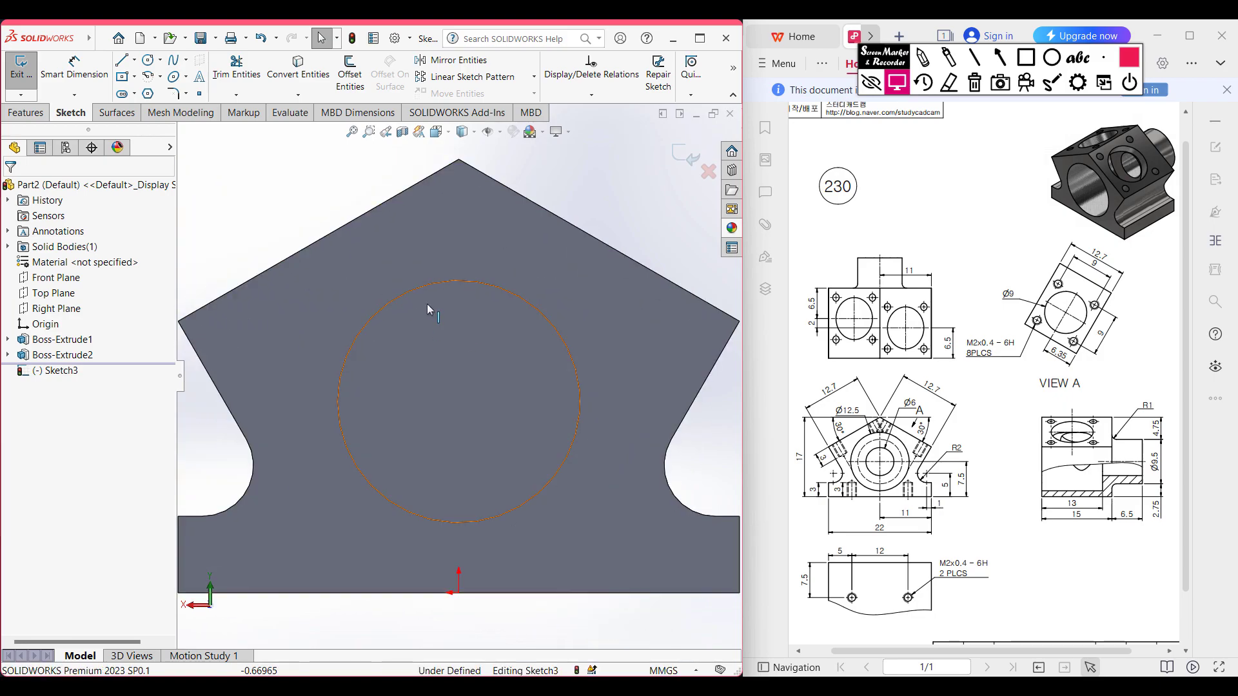
{"action": "scroll", "coordinate": [447, 444], "scroll_direction": "up", "scroll_amount": 1}
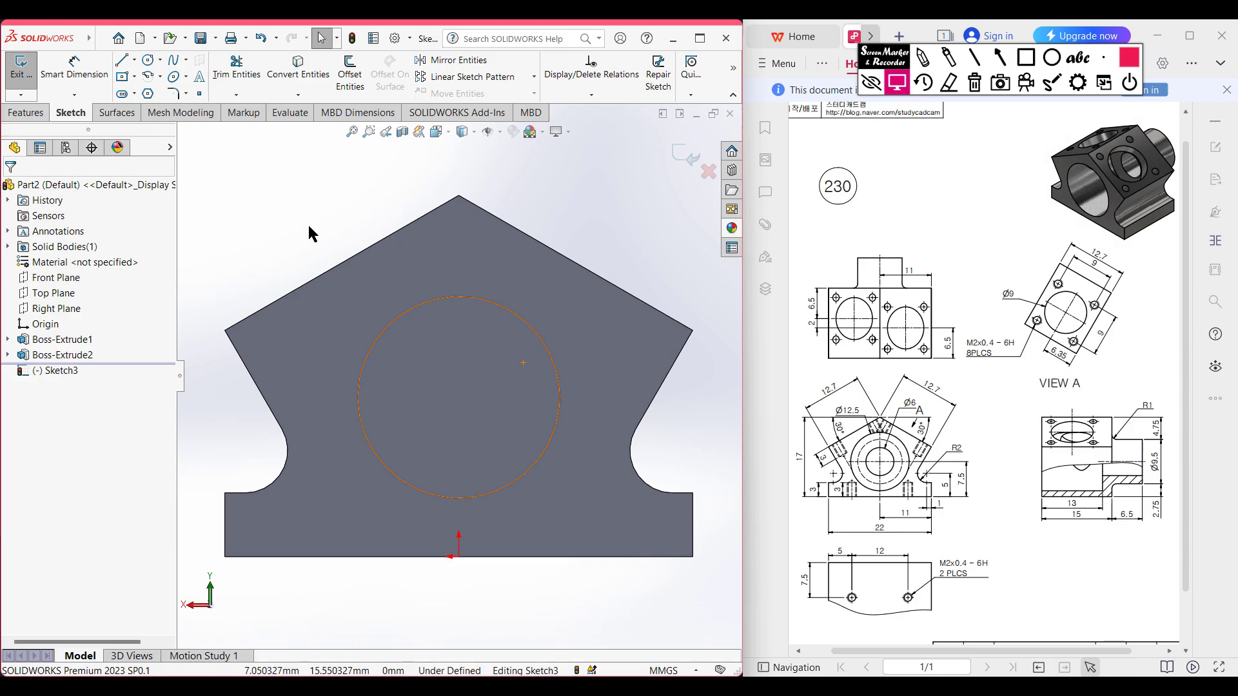
Step: Sketch a 12.5 mm diameter circle on the front face, concentric with the rear boss
{"action": "left_click", "coordinate": [149, 59]}
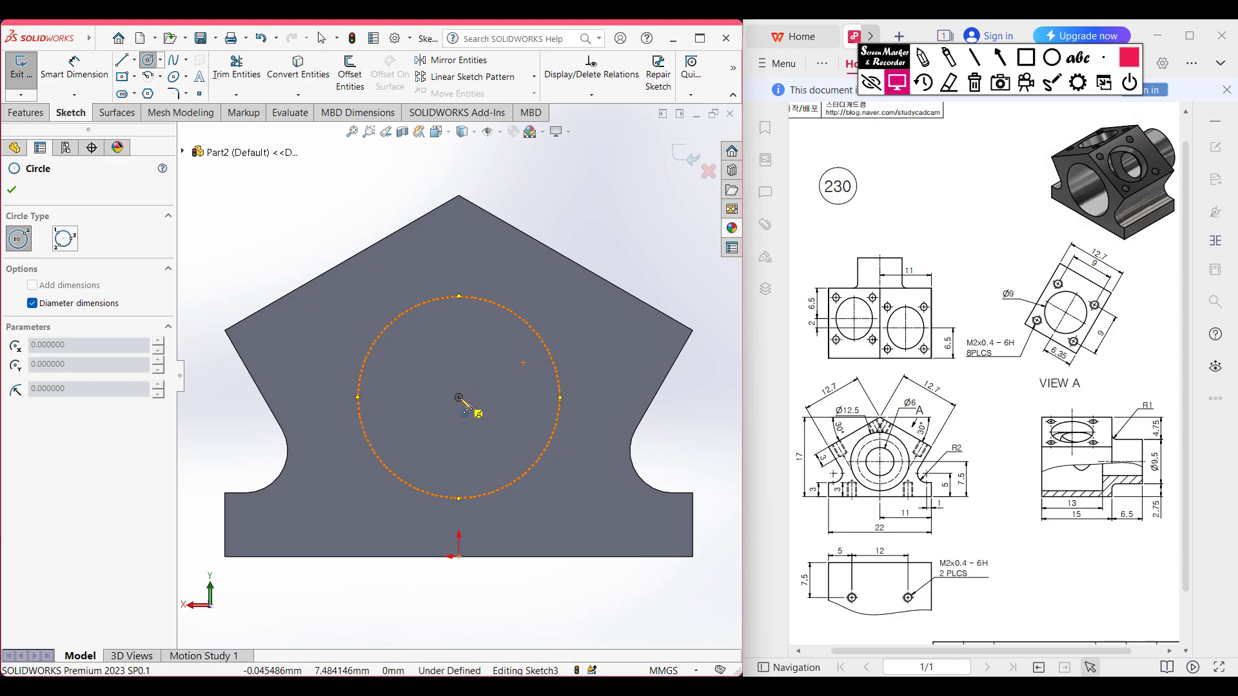
{"action": "left_click", "coordinate": [459, 397]}
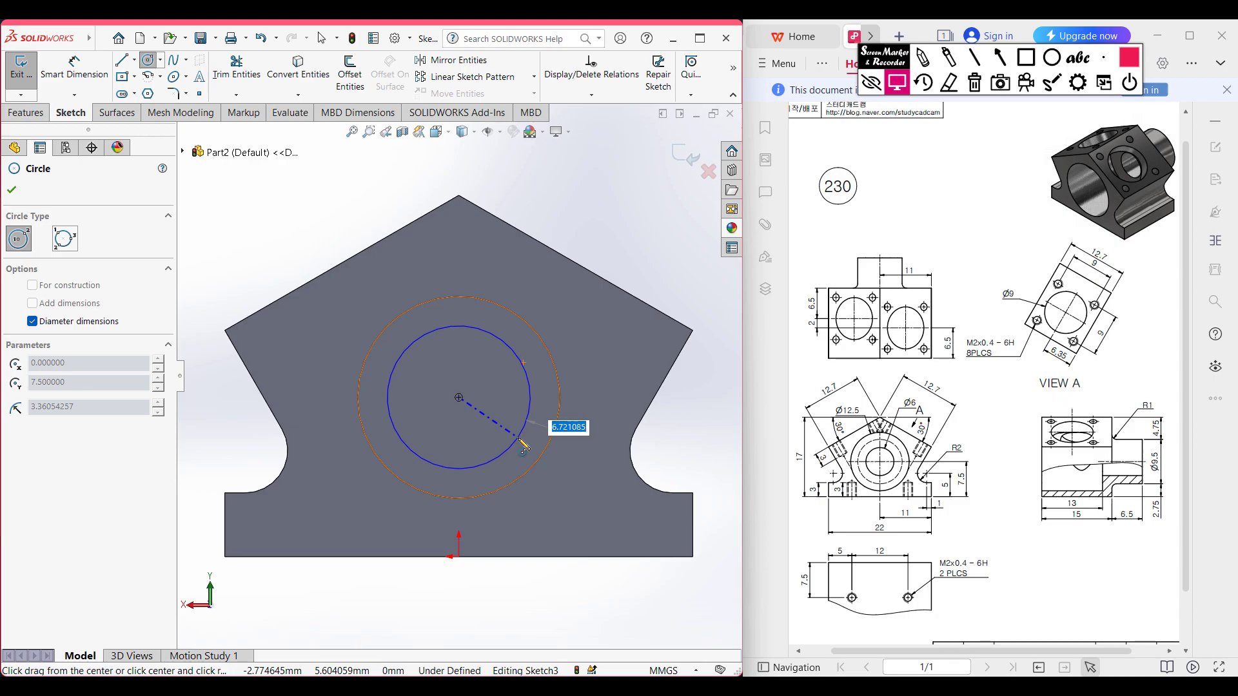
{"action": "type", "text": "12.5"}
{"action": "key", "text": "Return"}
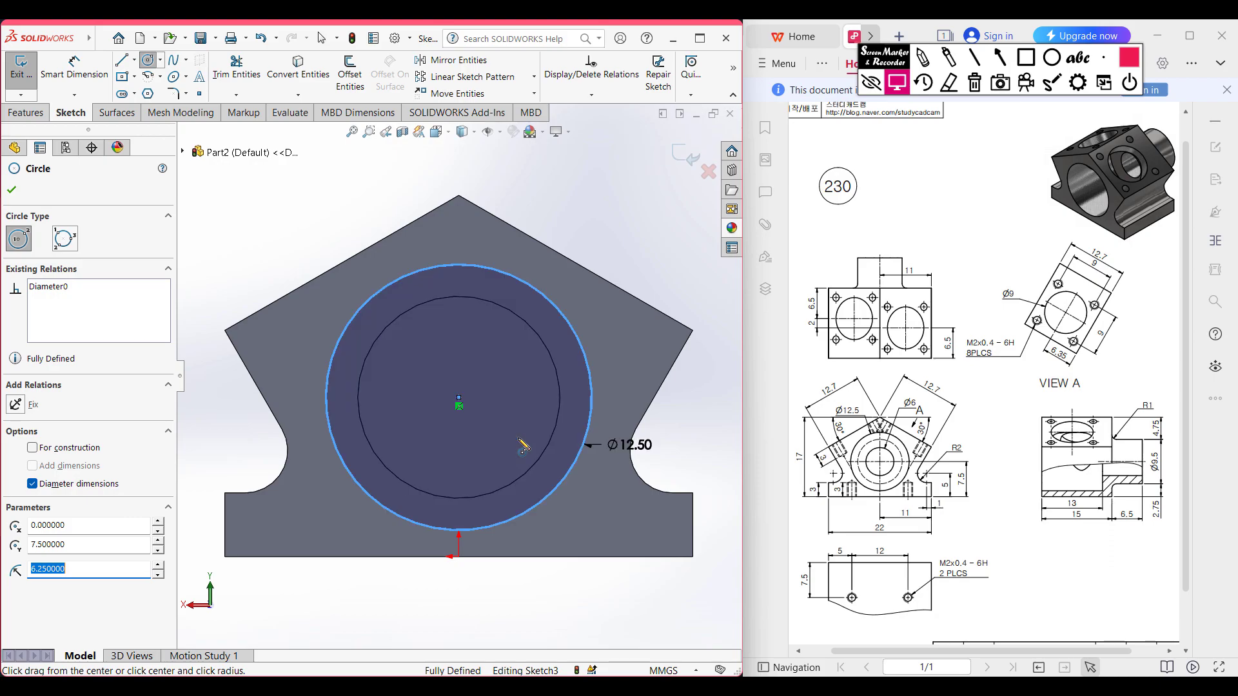
{"action": "key", "text": "ctrl+7"}
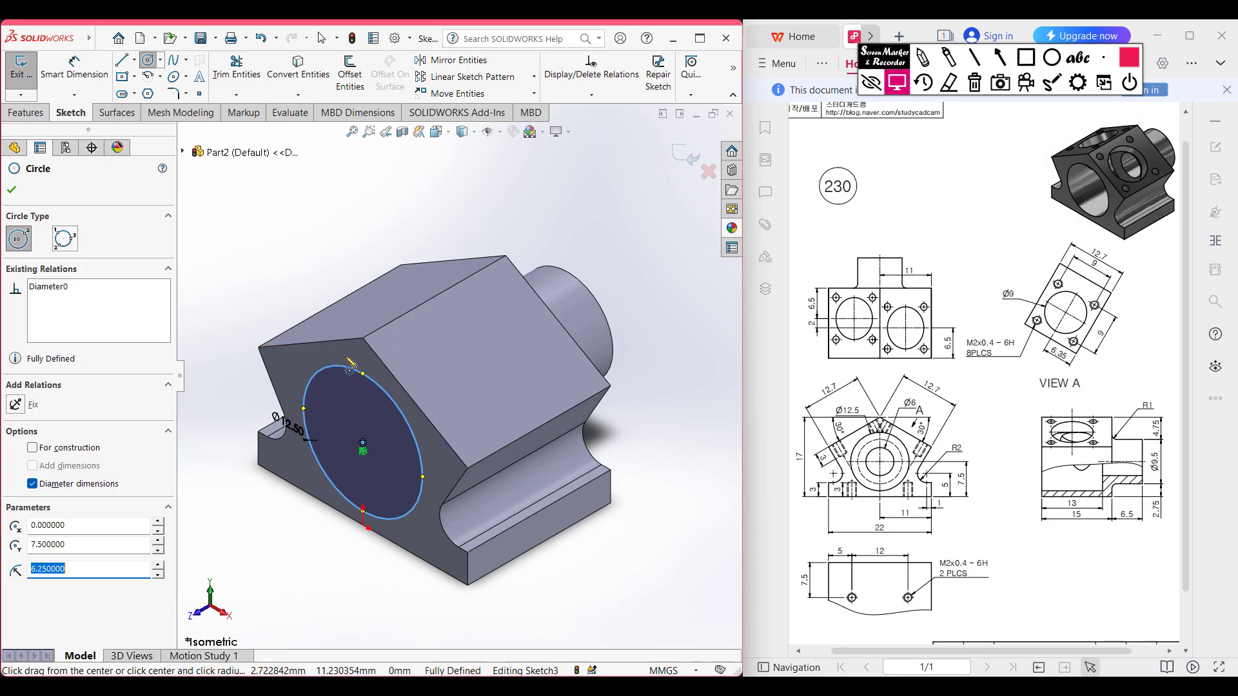
{"action": "left_click", "coordinate": [12, 189]}
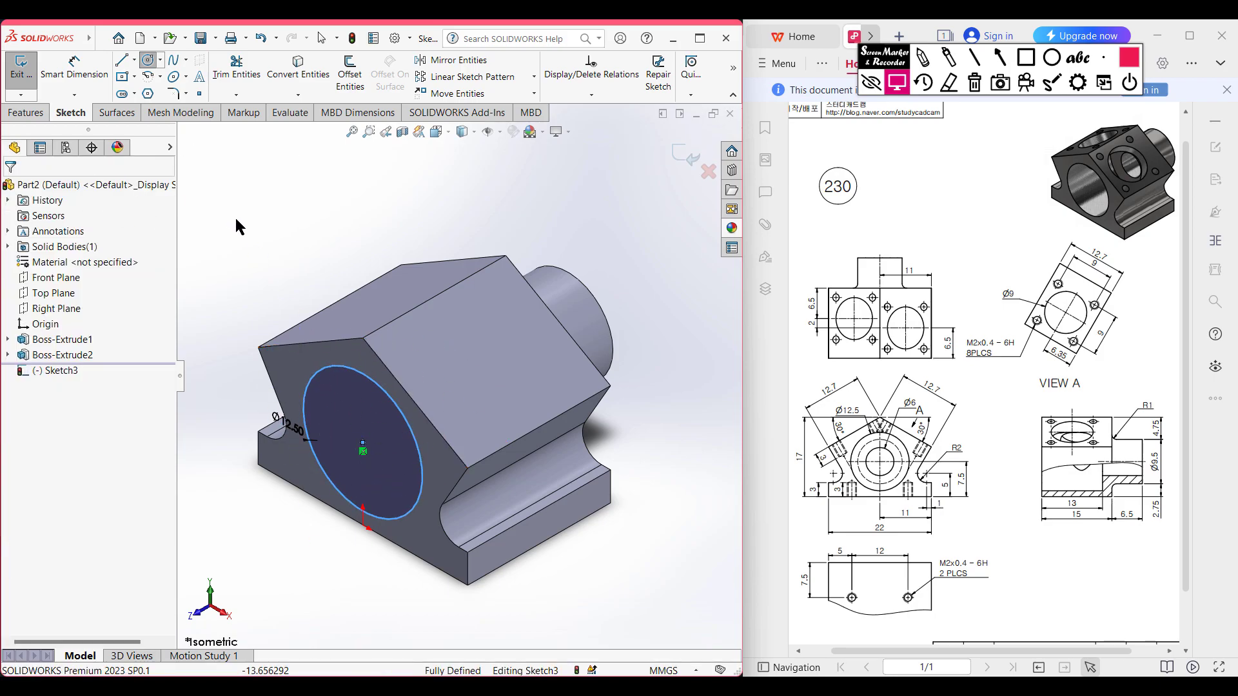
Step: Cut the 12.5 mm circle as a blind bore 13 mm deep into the body
{"action": "left_click", "coordinate": [39, 113]}
{"action": "left_click", "coordinate": [224, 76]}
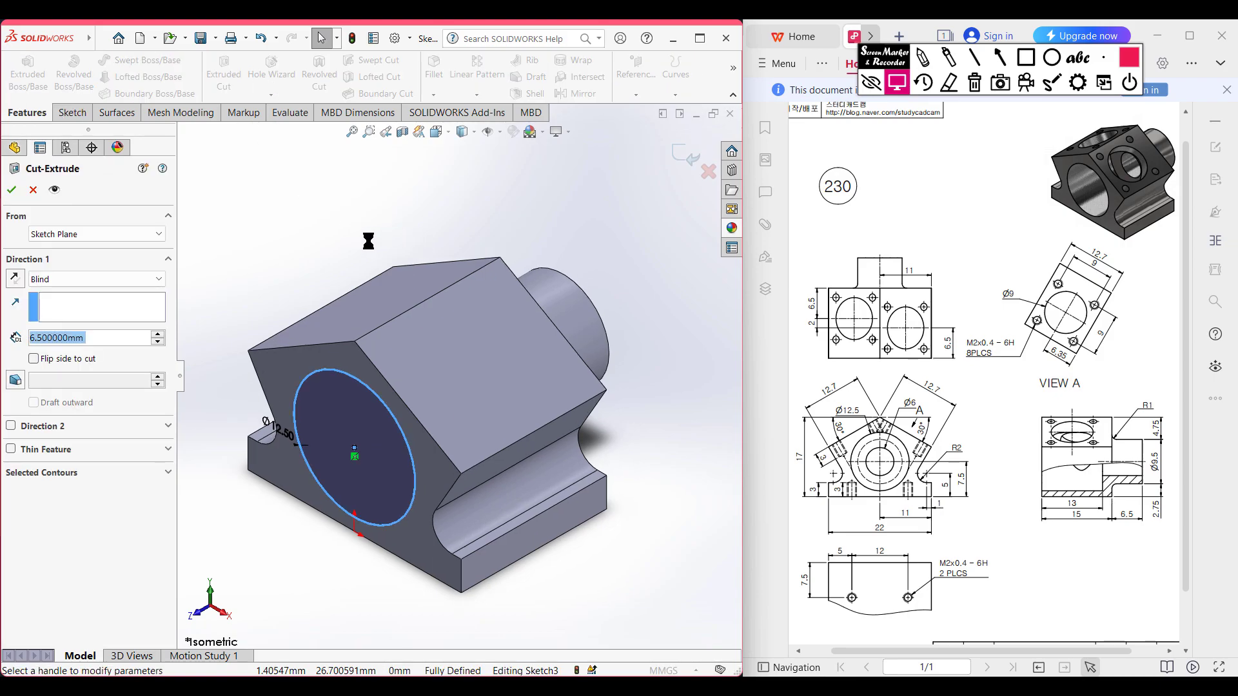
{"action": "type", "text": "13"}
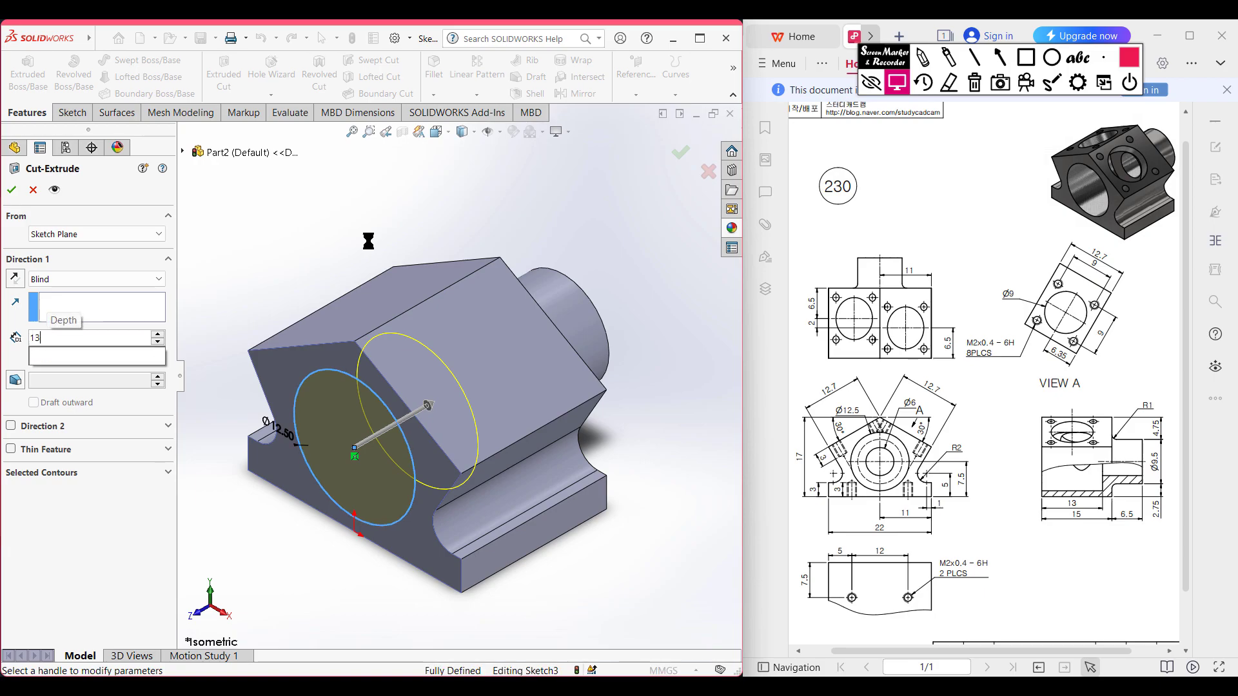
{"action": "key", "text": "Return"}
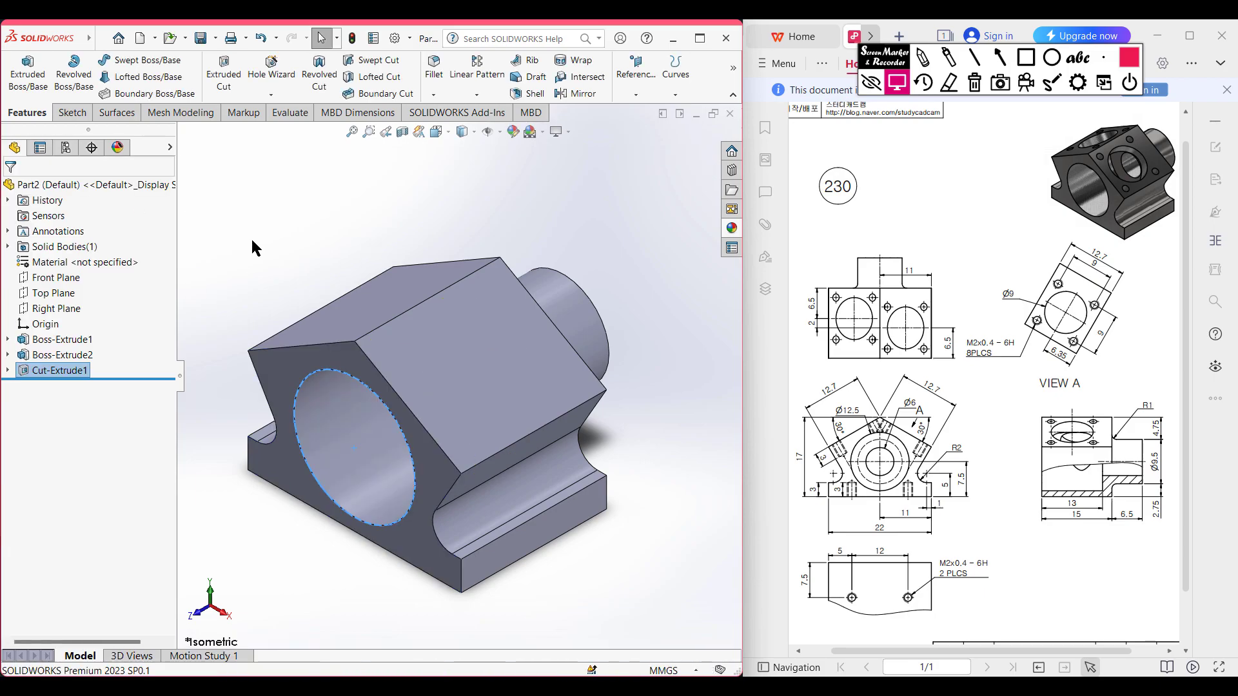
Step: Sketch a 6 mm diameter circle on the floor of the 12.5 mm bore, centred on the bore's axis
{"action": "middle_click_drag", "start_coordinate": [258, 267], "coordinate": [292, 224]}
{"action": "scroll", "coordinate": [294, 225], "scroll_direction": "up", "scroll_amount": 1}
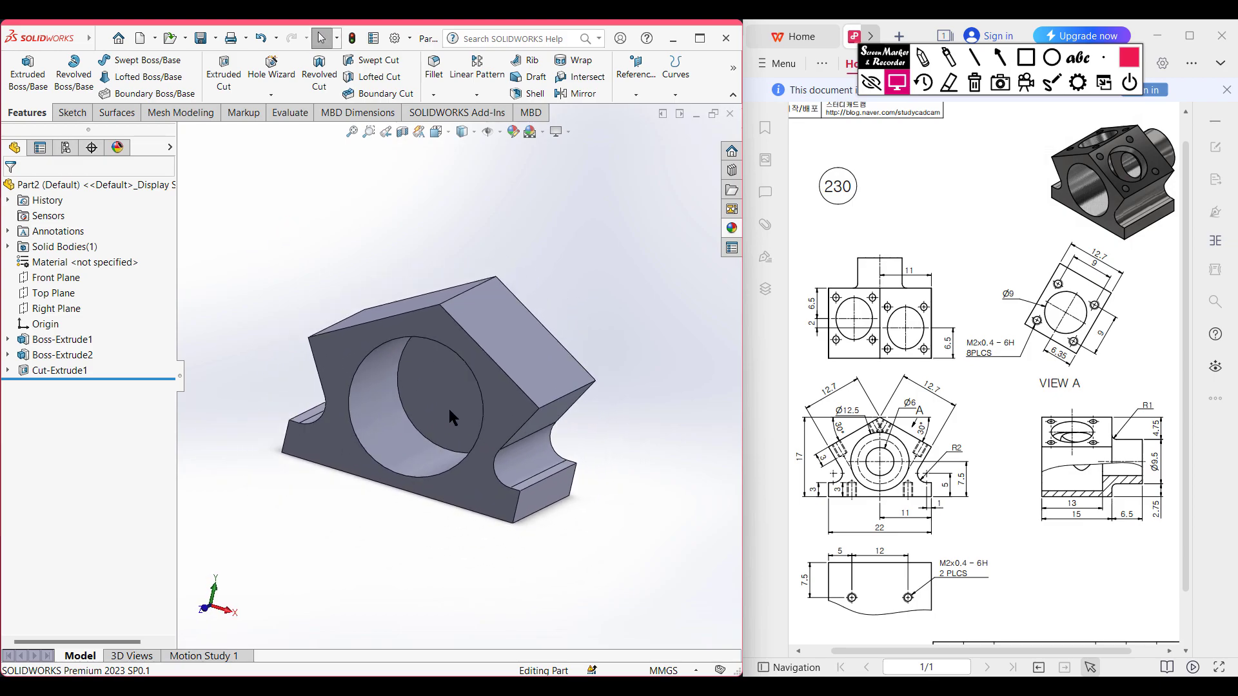
{"action": "left_click", "coordinate": [442, 403]}
{"action": "right_click", "coordinate": [459, 391]}
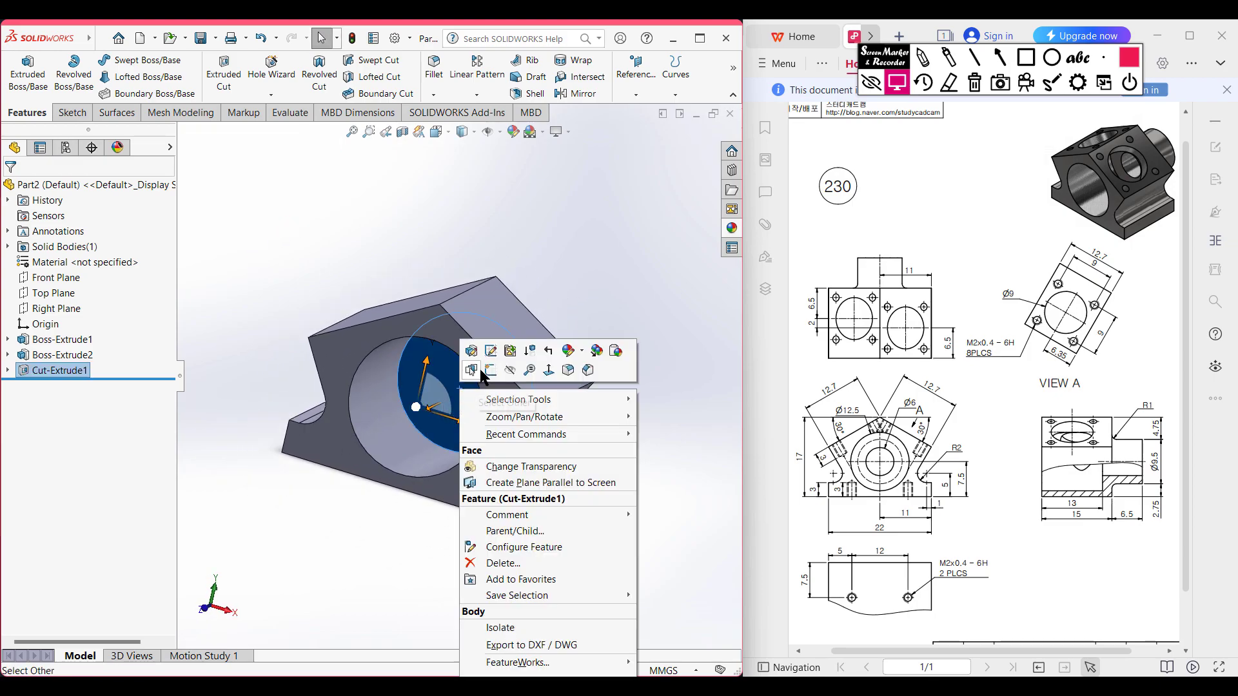
{"action": "left_click", "coordinate": [490, 370]}
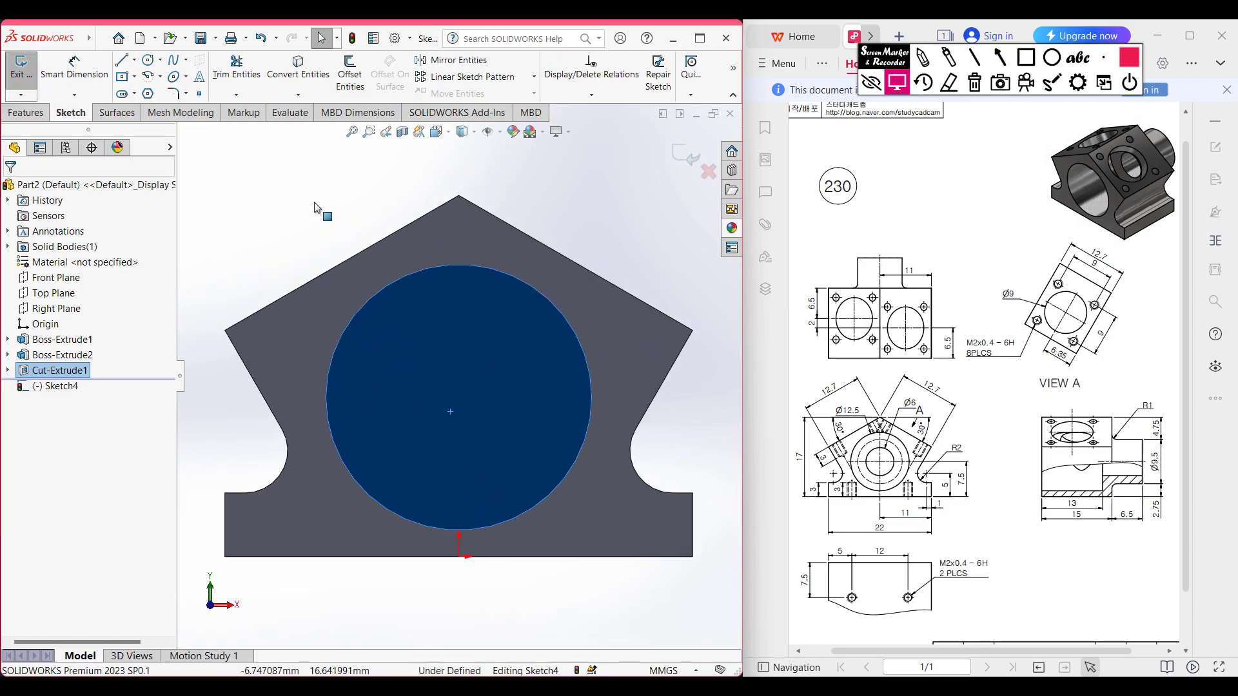
{"action": "left_click", "coordinate": [149, 57]}
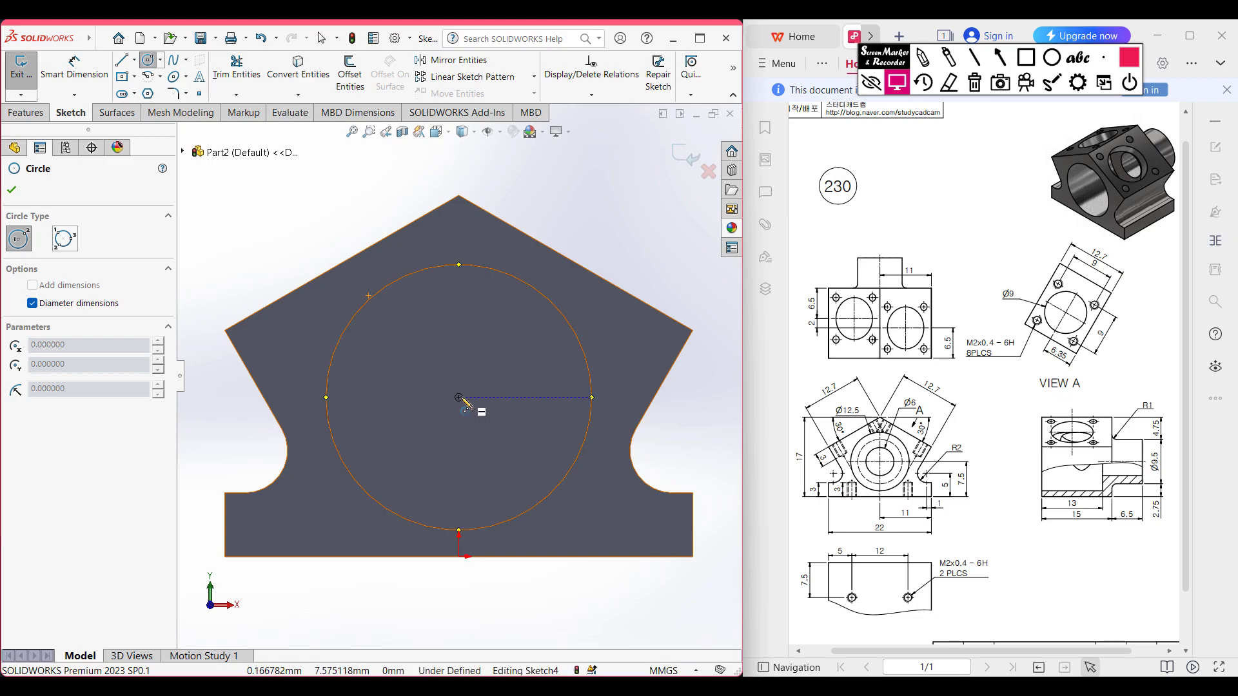
{"action": "left_click", "coordinate": [459, 398]}
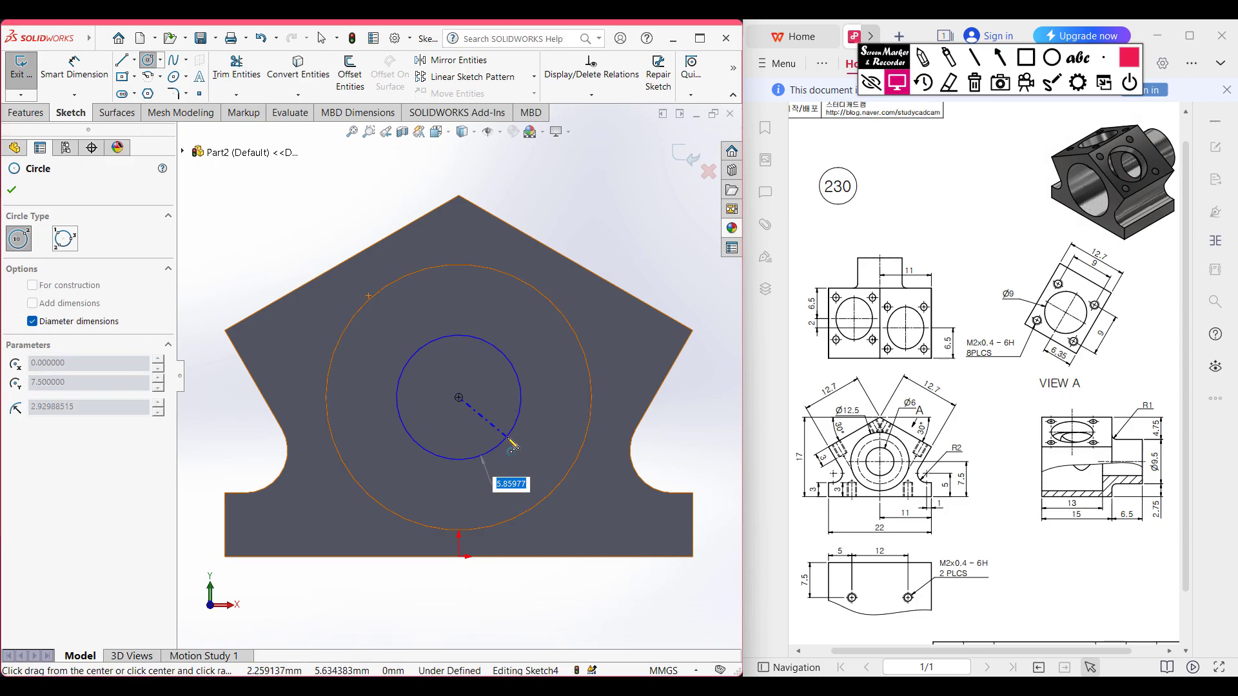
{"action": "key", "text": "Return"}
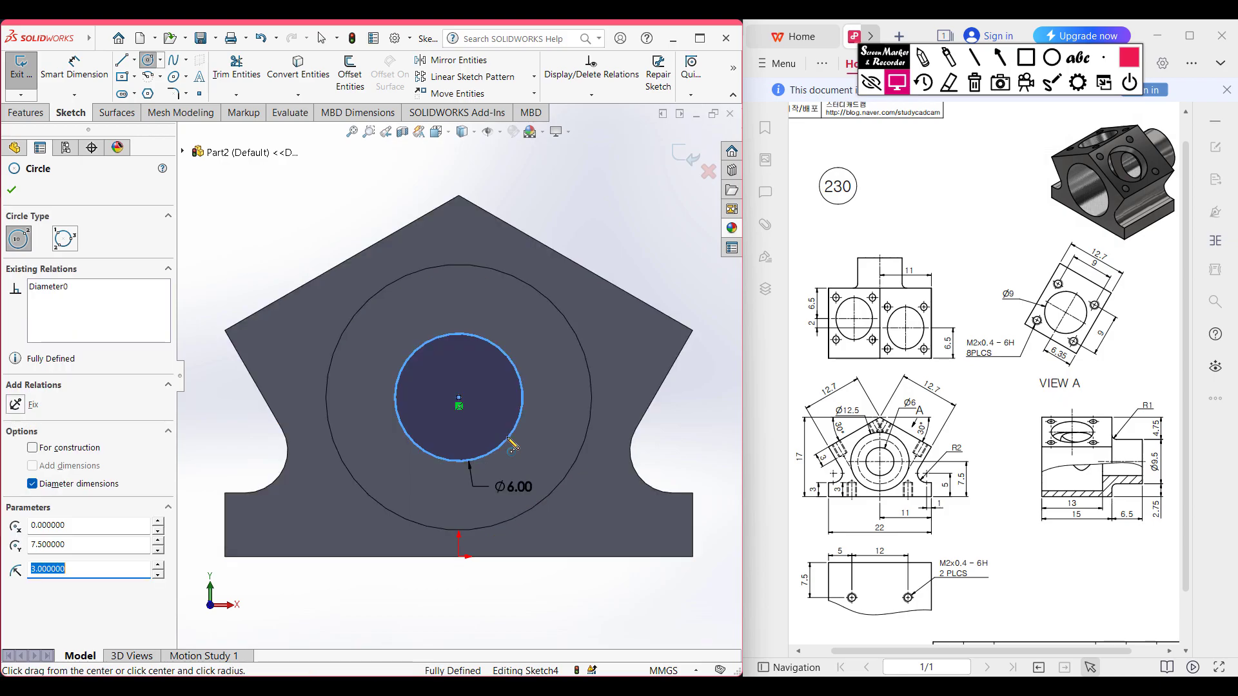
{"action": "key", "text": "ctrl+7"}
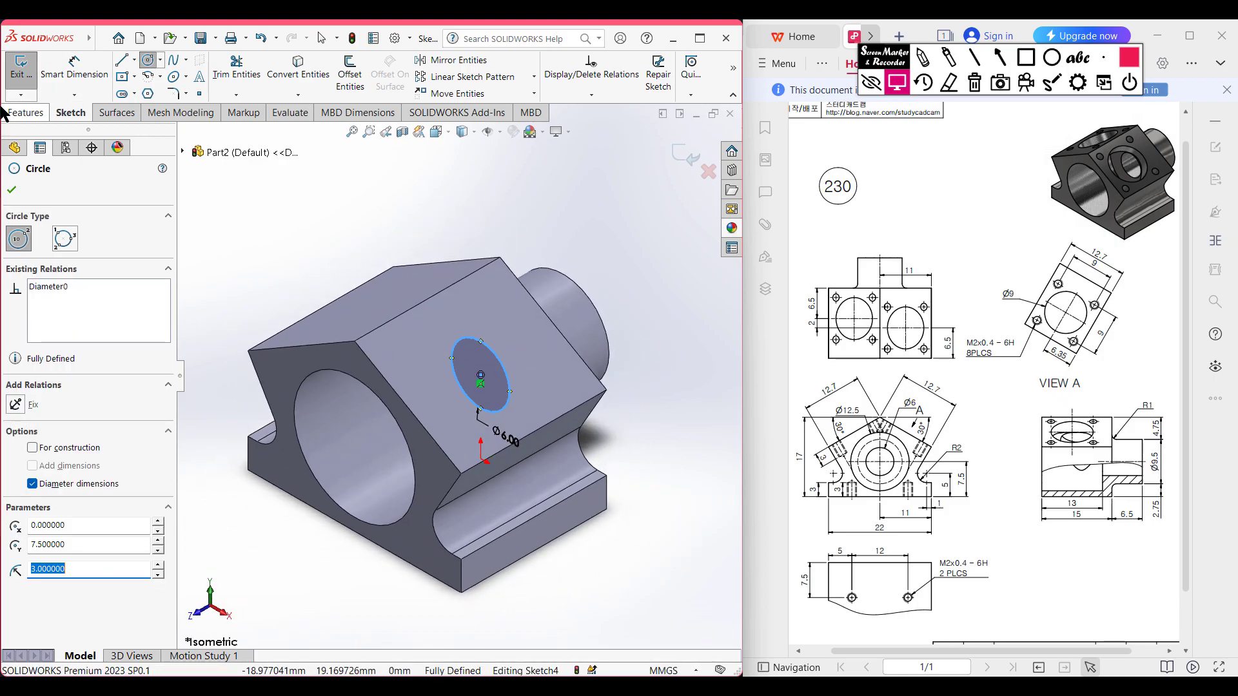
Step: Cut the 6 mm circle through the body and rear boss with the Through All - Both end condition
{"action": "left_click", "coordinate": [5, 113]}
{"action": "left_click", "coordinate": [224, 74]}
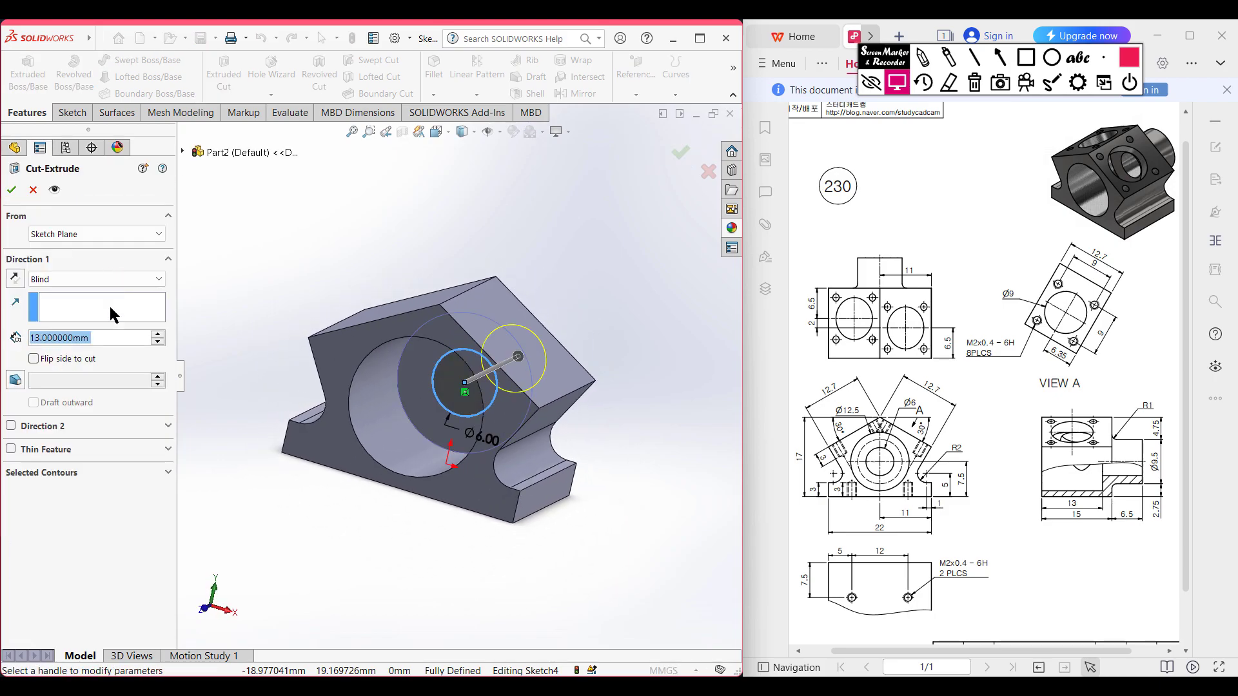
{"action": "left_click", "coordinate": [118, 280]}
{"action": "left_click", "coordinate": [118, 317]}
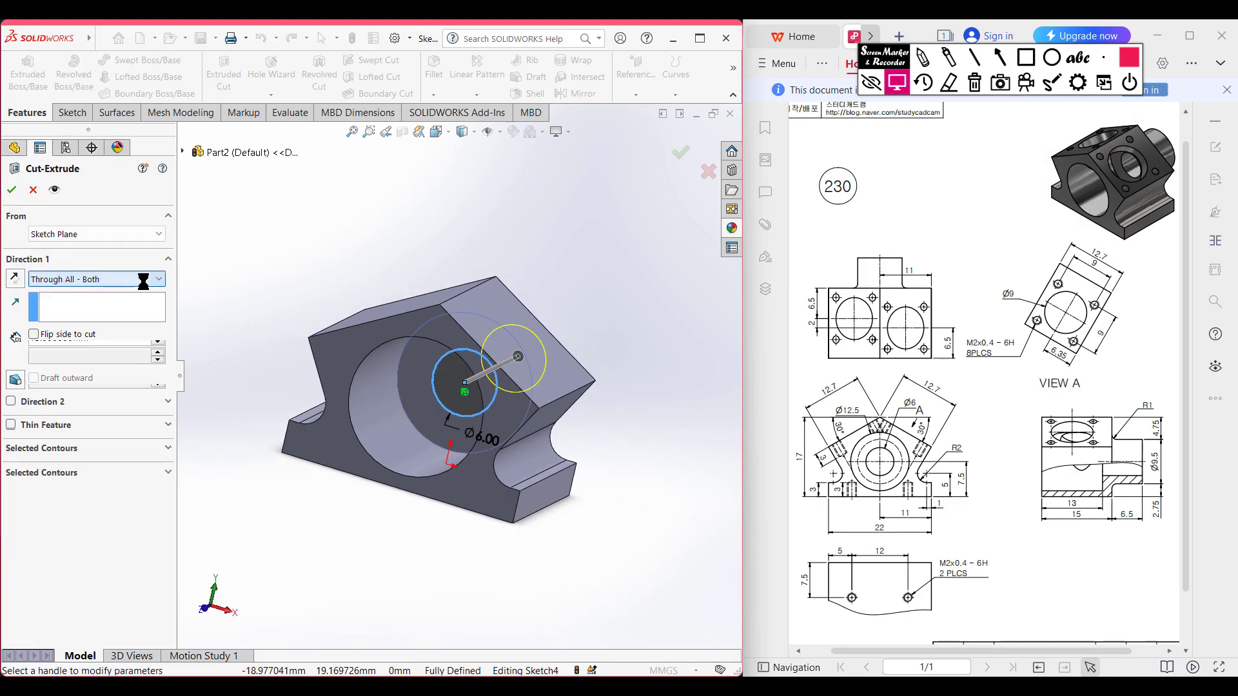
{"action": "left_click", "coordinate": [281, 275]}
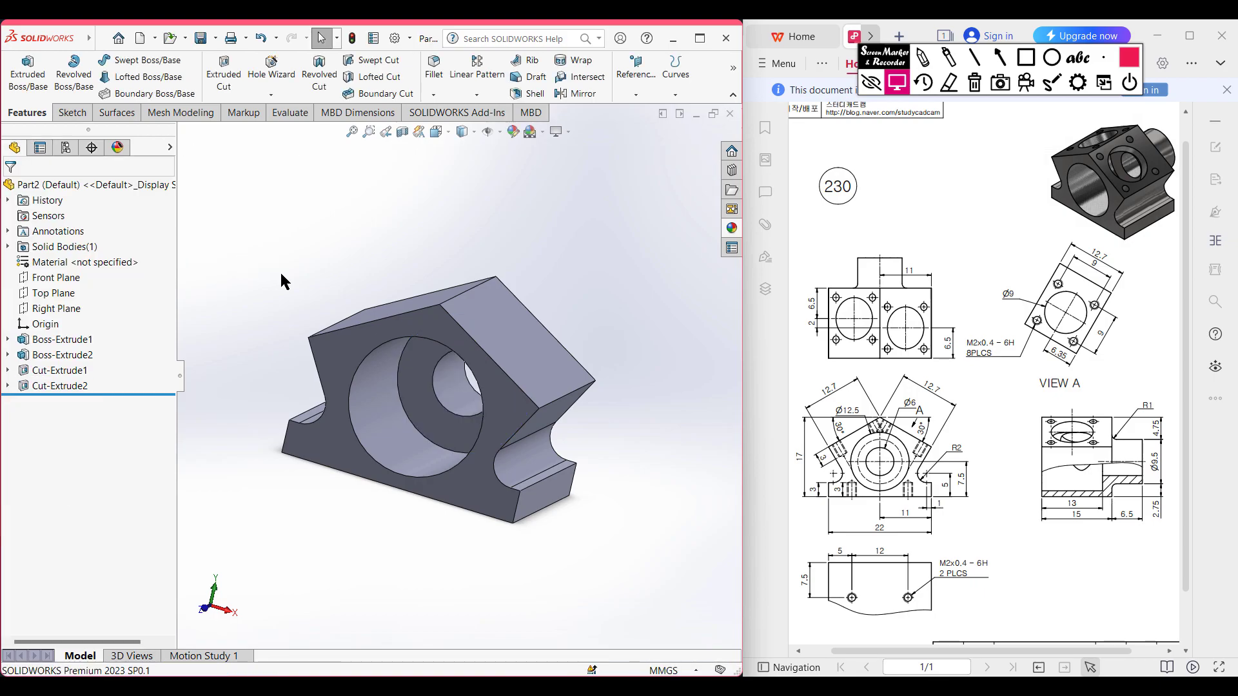
{"action": "key", "text": "ctrl+7"}
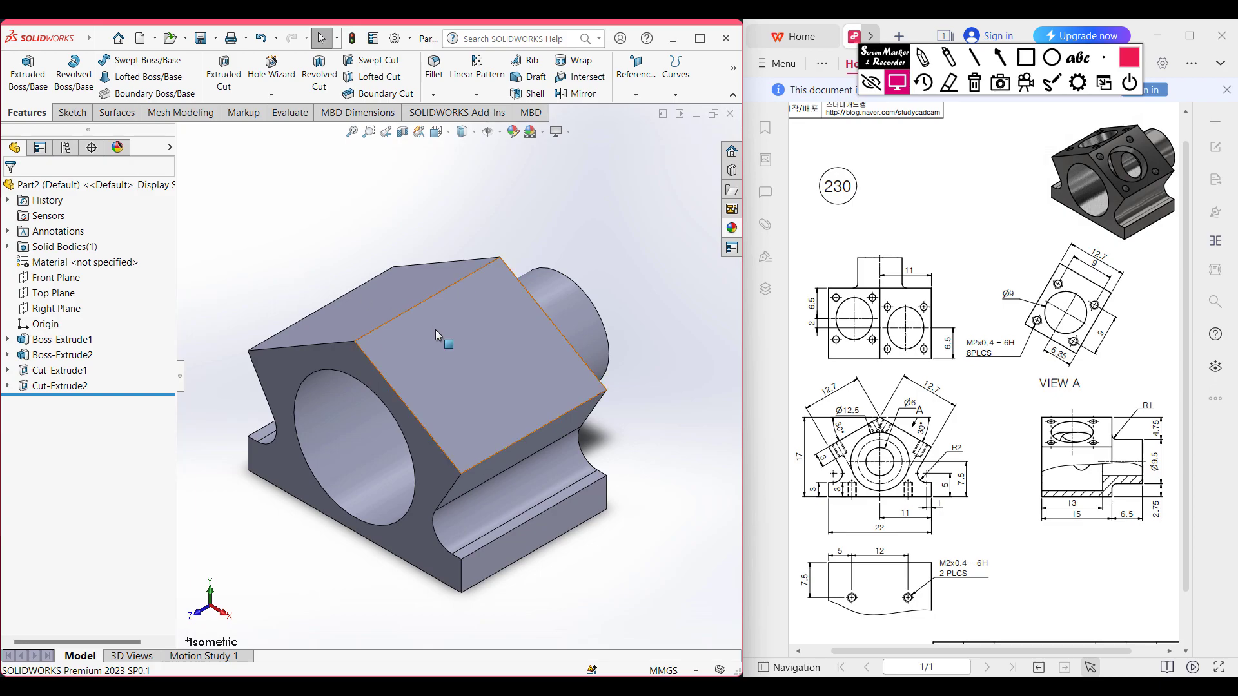
Step: Examine the drawing's inclined faces and View A for the large side bore's diameter and position dimensions
{"action": "left_click", "coordinate": [925, 60]}
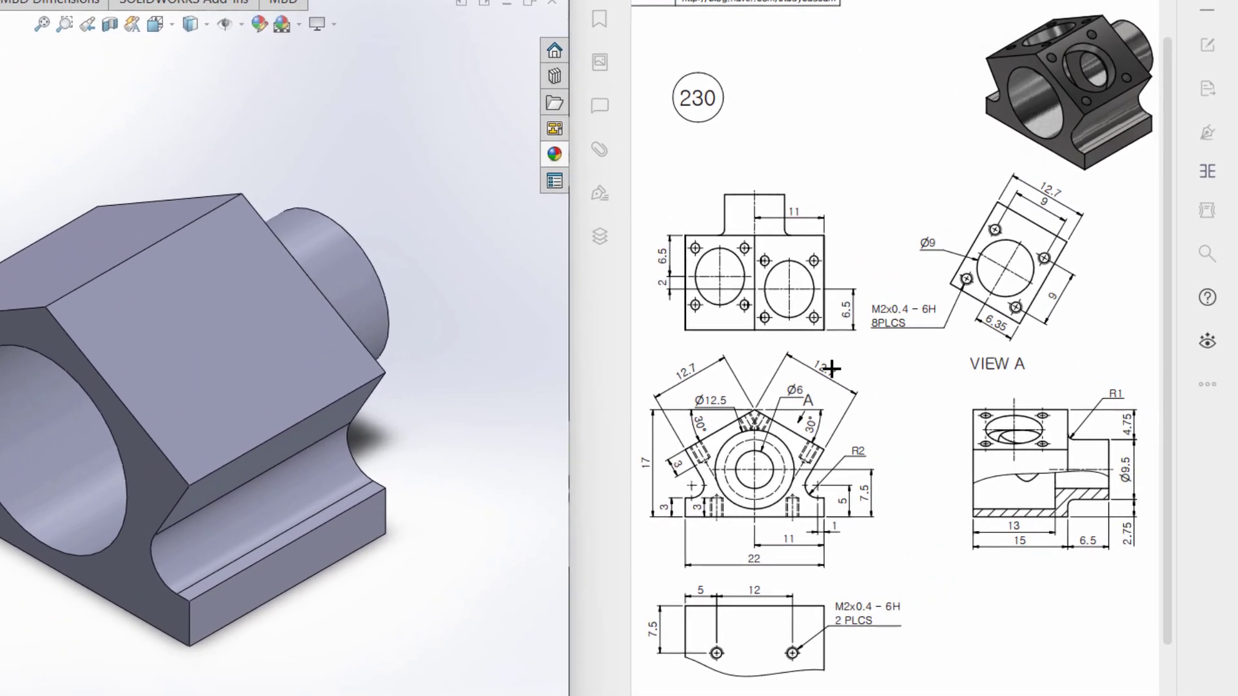
{"action": "mouse_move", "coordinate": [832, 369]}
{"action": "left_mouse_down"}
{"action": "mouse_move", "coordinate": [792, 410]}
{"action": "mouse_move", "coordinate": [829, 390]}
{"action": "left_mouse_up"}
{"action": "left_click_drag", "start_coordinate": [991, 355], "coordinate": [1041, 369]}
{"action": "mouse_move", "coordinate": [1089, 167]}
{"action": "left_mouse_down"}
{"action": "mouse_move", "coordinate": [975, 158]}
{"action": "mouse_move", "coordinate": [1100, 345]}
{"action": "mouse_move", "coordinate": [1076, 150]}
{"action": "left_mouse_up"}
{"action": "key", "text": "e"}
{"action": "mouse_move", "coordinate": [795, 263]}
{"action": "left_mouse_down"}
{"action": "mouse_move", "coordinate": [761, 292]}
{"action": "mouse_move", "coordinate": [817, 275]}
{"action": "left_mouse_up"}
{"action": "mouse_move", "coordinate": [739, 296]}
{"action": "left_mouse_down"}
{"action": "mouse_move", "coordinate": [725, 254]}
{"action": "mouse_move", "coordinate": [699, 279]}
{"action": "mouse_move", "coordinate": [751, 282]}
{"action": "mouse_move", "coordinate": [750, 268]}
{"action": "left_mouse_up"}
{"action": "key", "text": "Escape"}
{"action": "mouse_move", "coordinate": [1032, 249]}
{"action": "left_mouse_down"}
{"action": "mouse_move", "coordinate": [993, 239]}
{"action": "mouse_move", "coordinate": [973, 274]}
{"action": "mouse_move", "coordinate": [1018, 292]}
{"action": "left_mouse_up"}
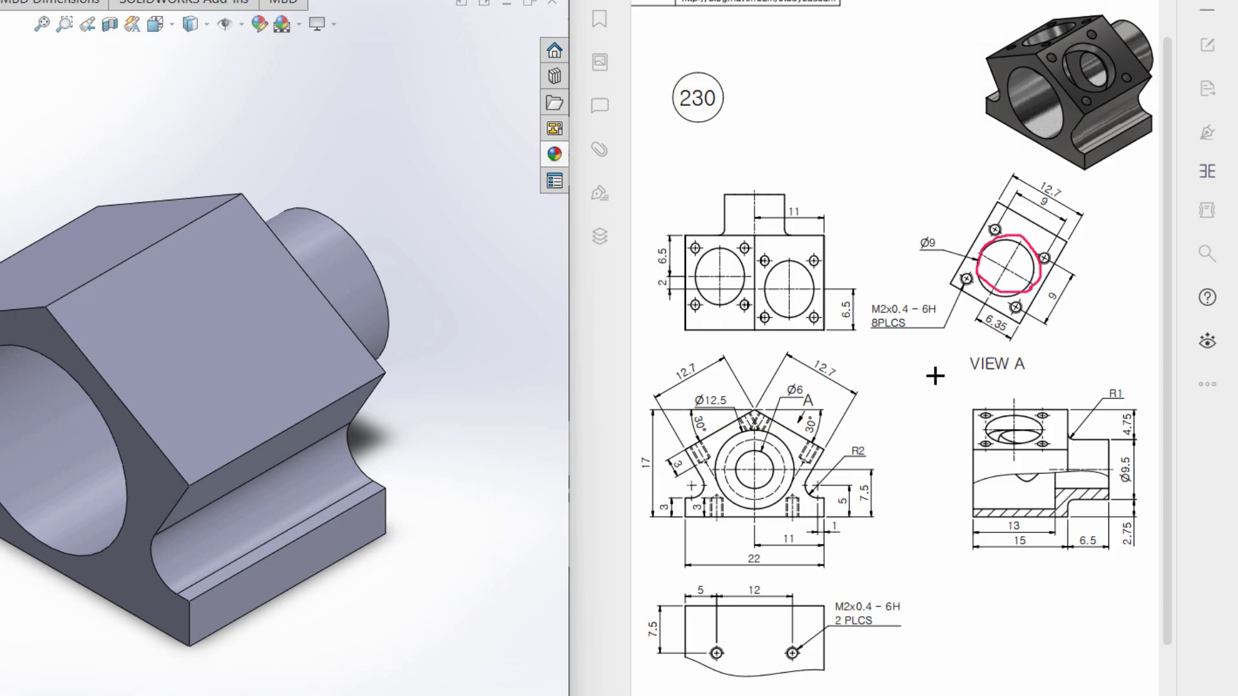
{"action": "mouse_move", "coordinate": [940, 231]}
{"action": "left_mouse_down"}
{"action": "mouse_move", "coordinate": [908, 250]}
{"action": "mouse_move", "coordinate": [939, 231]}
{"action": "left_mouse_up"}
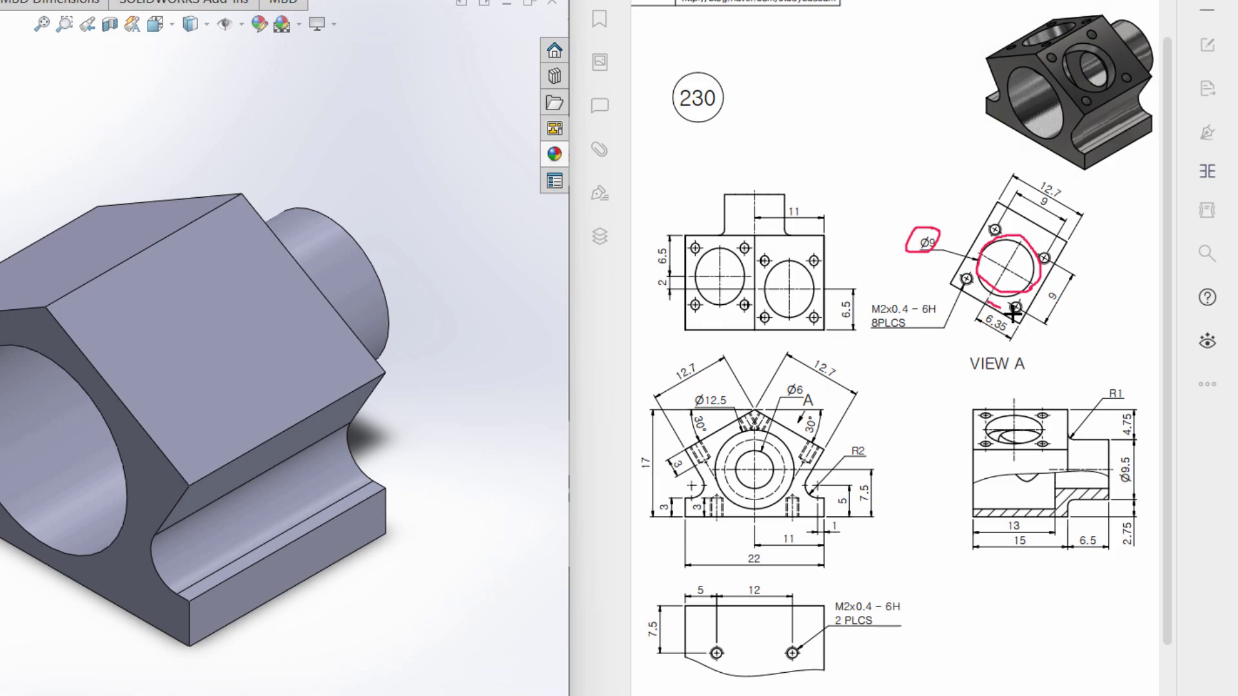
{"action": "mouse_move", "coordinate": [1023, 317]}
{"action": "left_mouse_down"}
{"action": "mouse_move", "coordinate": [994, 306]}
{"action": "mouse_move", "coordinate": [1008, 335]}
{"action": "left_mouse_up"}
{"action": "mouse_move", "coordinate": [824, 285]}
{"action": "left_mouse_down"}
{"action": "mouse_move", "coordinate": [824, 326]}
{"action": "mouse_move", "coordinate": [832, 306]}
{"action": "mouse_move", "coordinate": [857, 303]}
{"action": "left_mouse_up"}
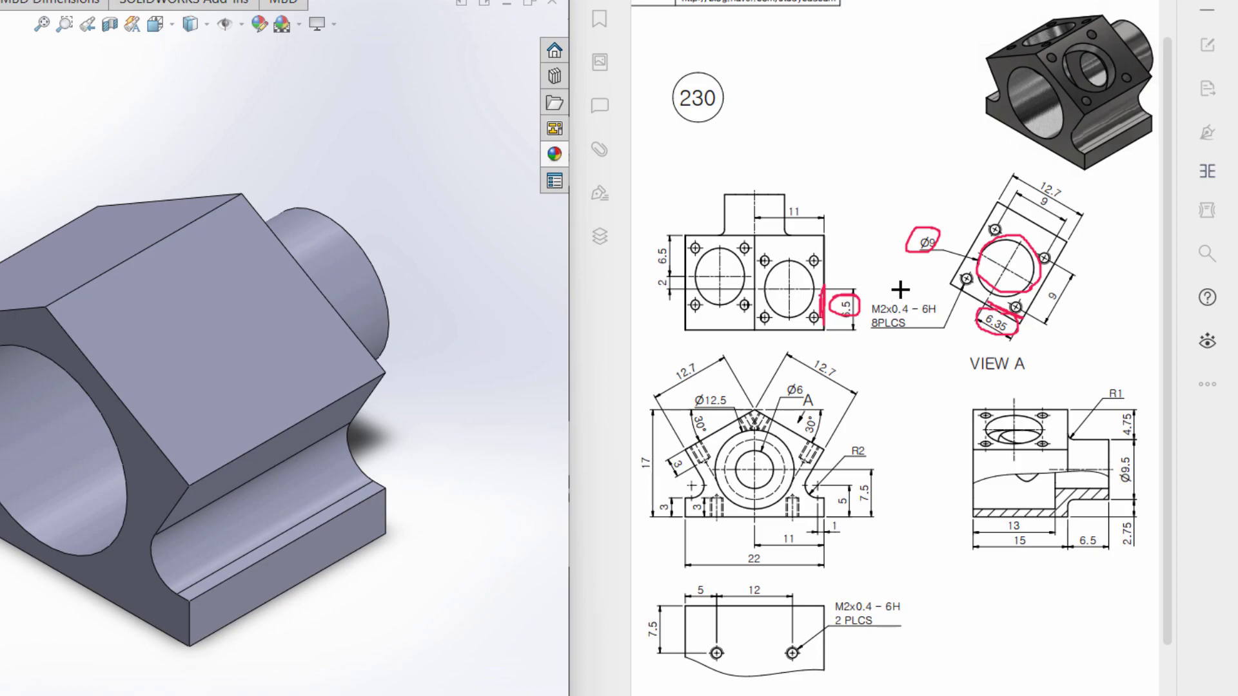
{"action": "key", "text": "e"}
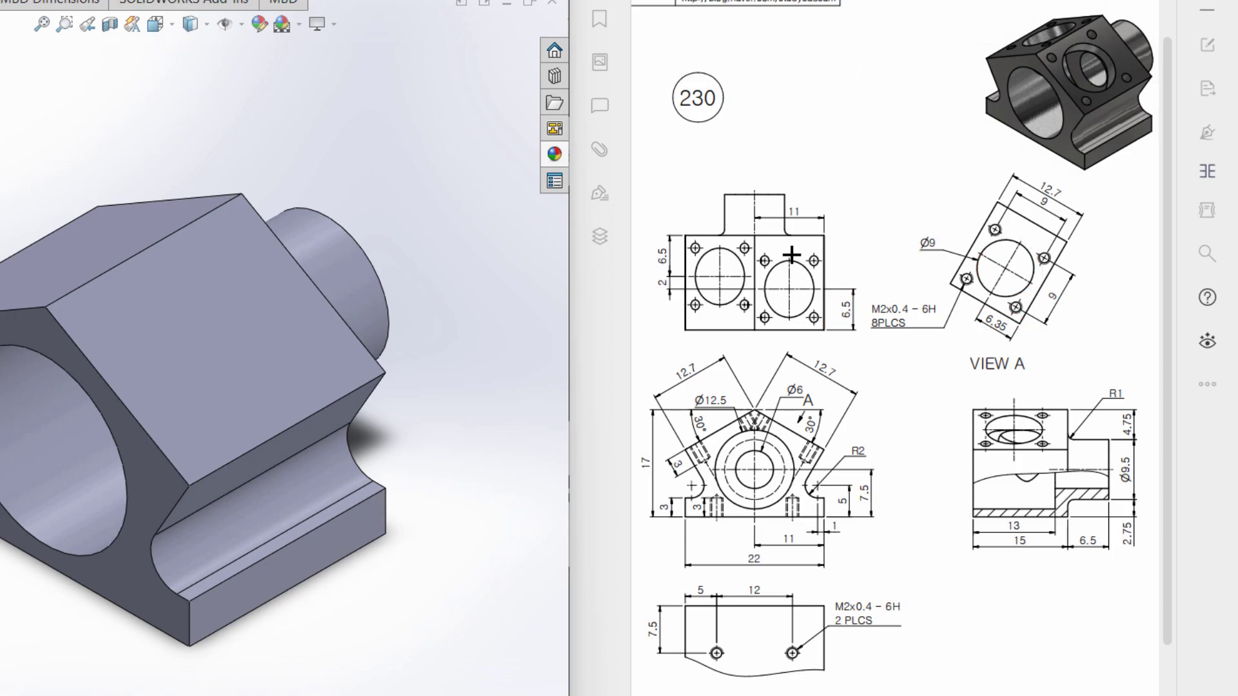
Step: Examine the drawing's top and front views for how far the two angled side bores run into the central bore
{"action": "left_click_drag", "start_coordinate": [778, 280], "coordinate": [809, 271]}
{"action": "left_click_drag", "start_coordinate": [705, 264], "coordinate": [738, 265]}
{"action": "key", "text": "Escape"}
{"action": "mouse_move", "coordinate": [791, 431]}
{"action": "left_mouse_down"}
{"action": "mouse_move", "coordinate": [765, 472]}
{"action": "mouse_move", "coordinate": [781, 465]}
{"action": "left_mouse_up"}
{"action": "mouse_move", "coordinate": [702, 425]}
{"action": "left_mouse_down"}
{"action": "mouse_move", "coordinate": [738, 475]}
{"action": "mouse_move", "coordinate": [730, 492]}
{"action": "left_mouse_up"}
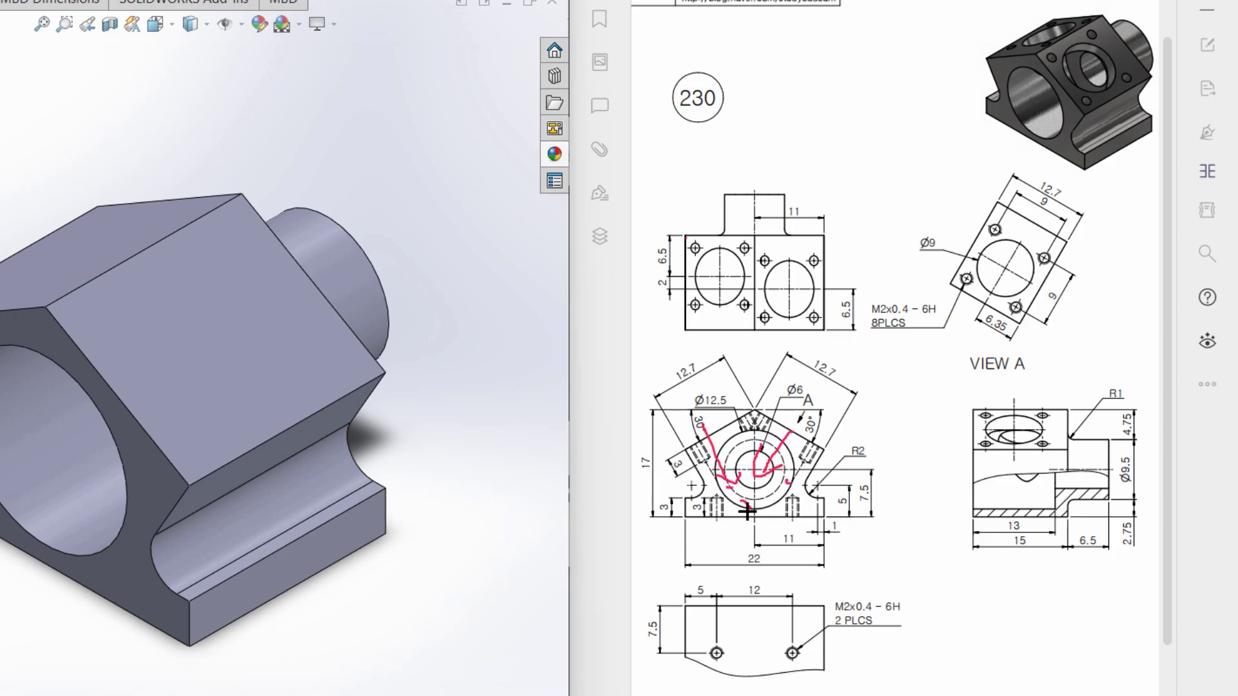
{"action": "mouse_move", "coordinate": [729, 492]}
{"action": "left_mouse_down"}
{"action": "mouse_move", "coordinate": [788, 457]}
{"action": "mouse_move", "coordinate": [735, 489]}
{"action": "left_mouse_up"}
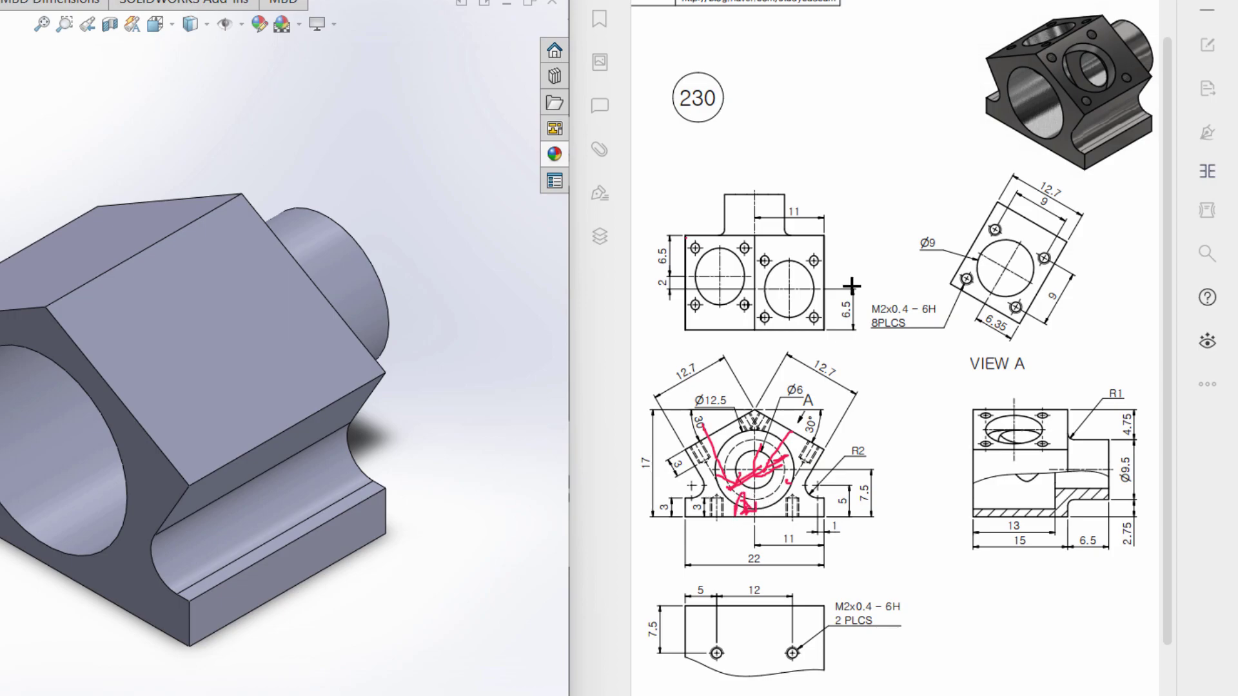
{"action": "key", "text": "e"}
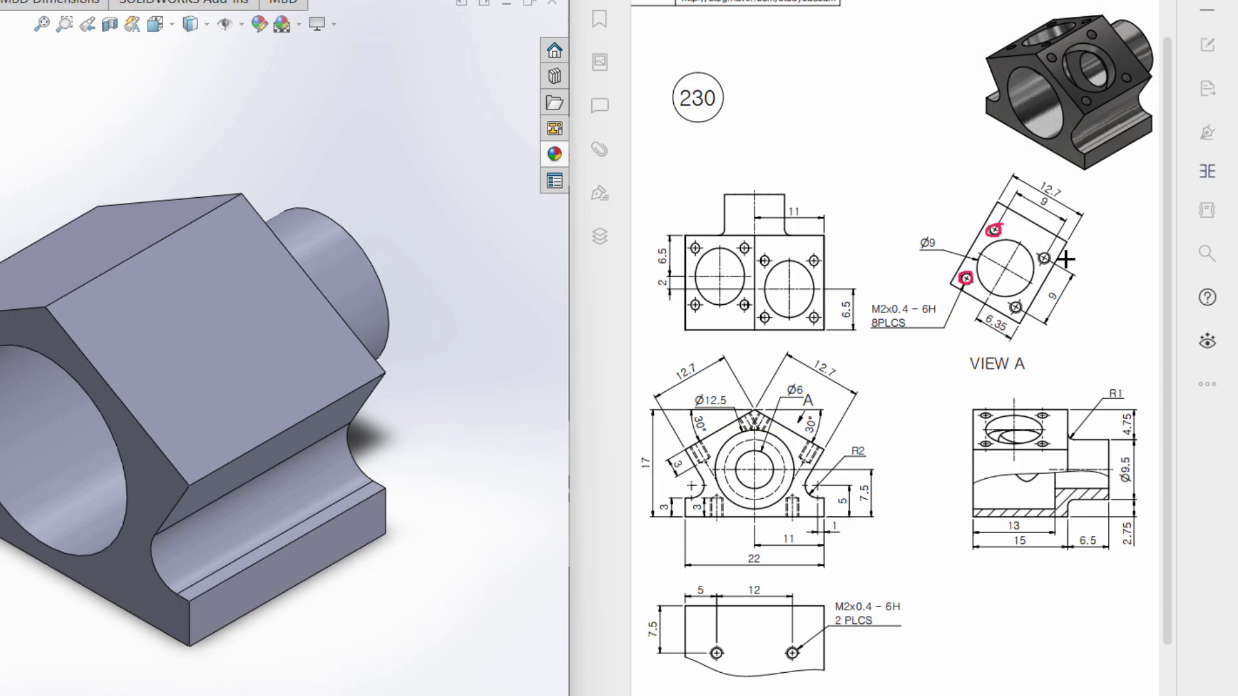
Step: Examine the tapped-hole callout beside View A and locate those holes around both side bores in the top view
{"action": "left_click_drag", "start_coordinate": [1006, 302], "coordinate": [1017, 298]}
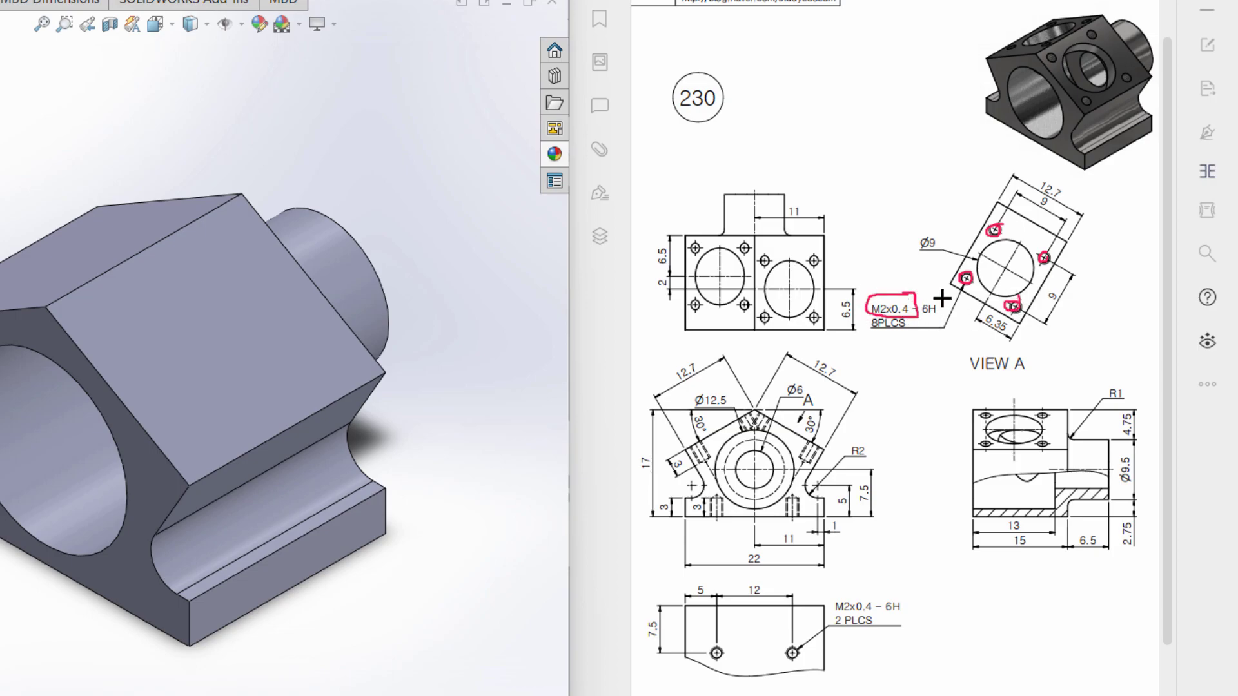
{"action": "left_click_drag", "start_coordinate": [920, 310], "coordinate": [937, 307]}
{"action": "mouse_move", "coordinate": [879, 314]}
{"action": "left_mouse_down"}
{"action": "mouse_move", "coordinate": [871, 338]}
{"action": "mouse_move", "coordinate": [917, 316]}
{"action": "left_mouse_up"}
{"action": "left_click_drag", "start_coordinate": [814, 318], "coordinate": [830, 305]}
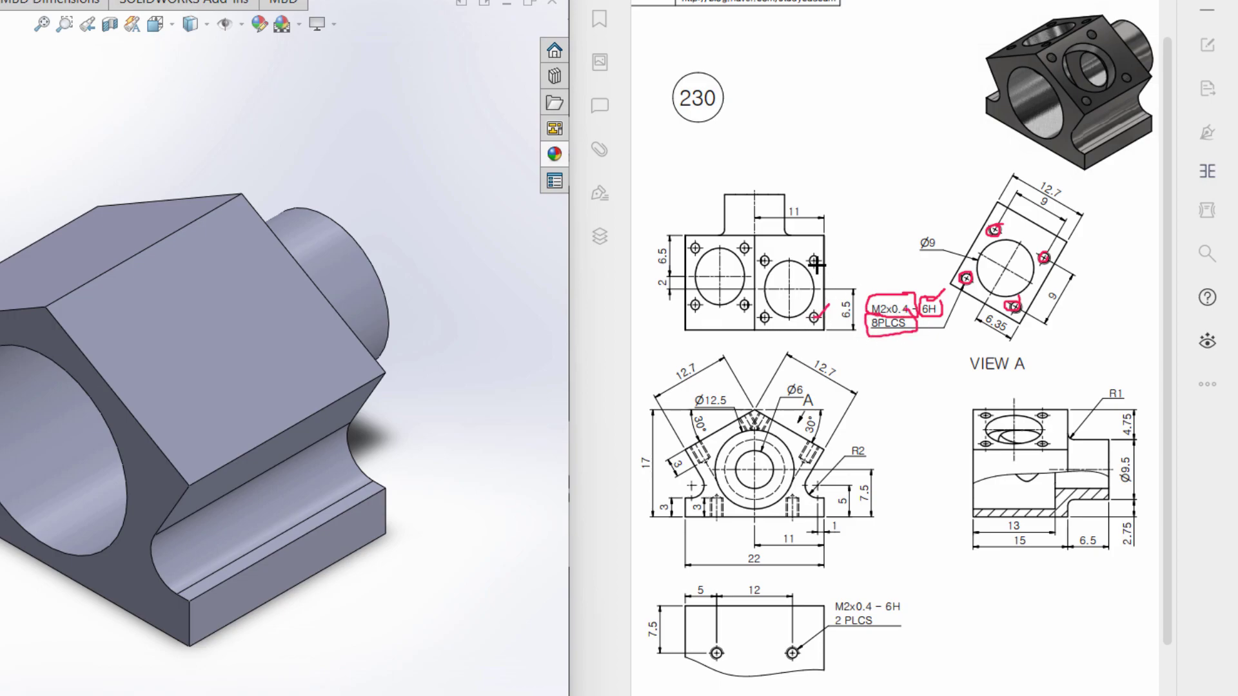
{"action": "left_click_drag", "start_coordinate": [811, 263], "coordinate": [830, 260]}
{"action": "mouse_move", "coordinate": [764, 309]}
{"action": "left_mouse_down"}
{"action": "mouse_move", "coordinate": [791, 295]}
{"action": "mouse_move", "coordinate": [769, 283]}
{"action": "left_mouse_up"}
{"action": "left_click_drag", "start_coordinate": [687, 240], "coordinate": [715, 232]}
{"action": "left_click_drag", "start_coordinate": [696, 307], "coordinate": [749, 273]}
{"action": "key", "text": "Escape"}
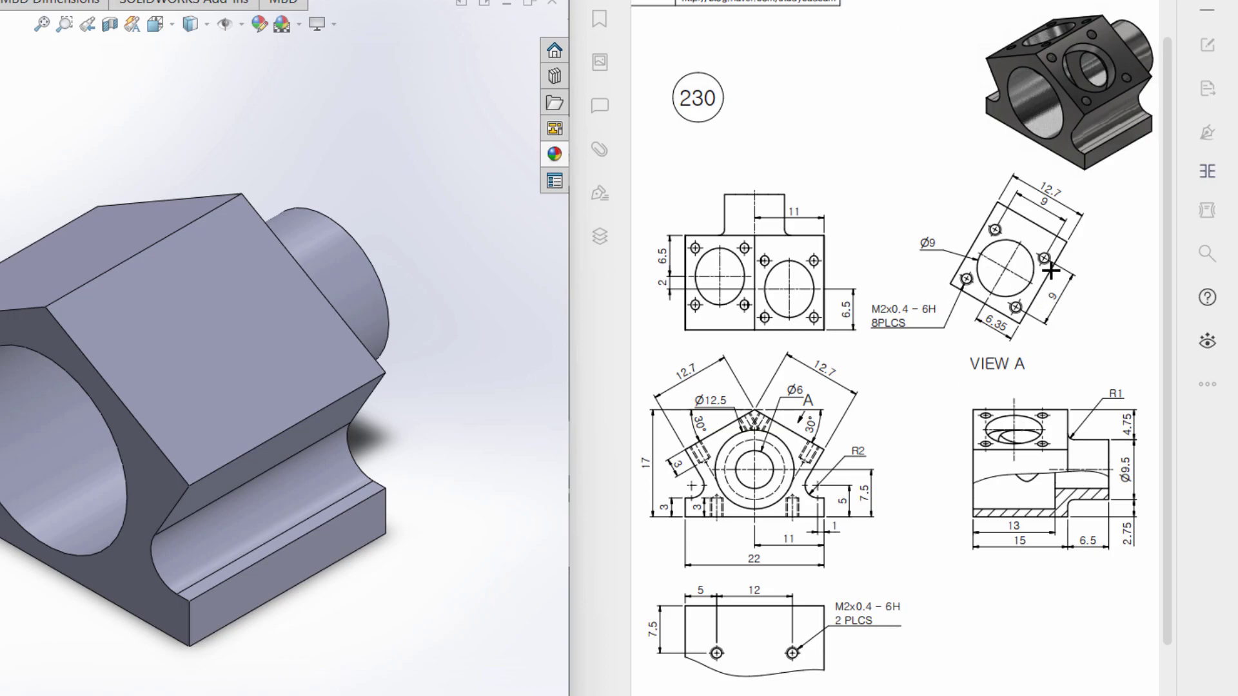
Step: Examine View A for the spacing of the four tapped holes around the side bore in both directions
{"action": "mouse_move", "coordinate": [1044, 256]}
{"action": "left_mouse_down"}
{"action": "mouse_move", "coordinate": [1014, 308]}
{"action": "mouse_move", "coordinate": [1062, 291]}
{"action": "left_mouse_up"}
{"action": "mouse_move", "coordinate": [996, 229]}
{"action": "left_mouse_down"}
{"action": "mouse_move", "coordinate": [1028, 249]}
{"action": "mouse_move", "coordinate": [1040, 205]}
{"action": "left_mouse_up"}
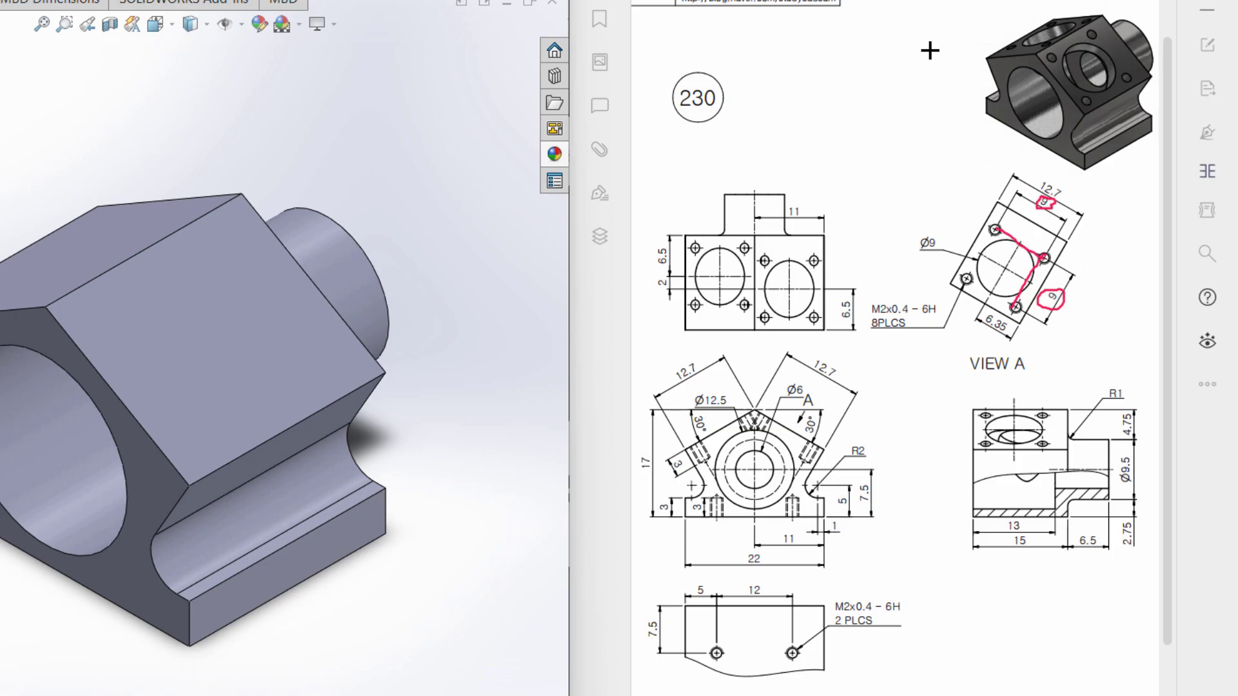
{"action": "key", "text": "e"}
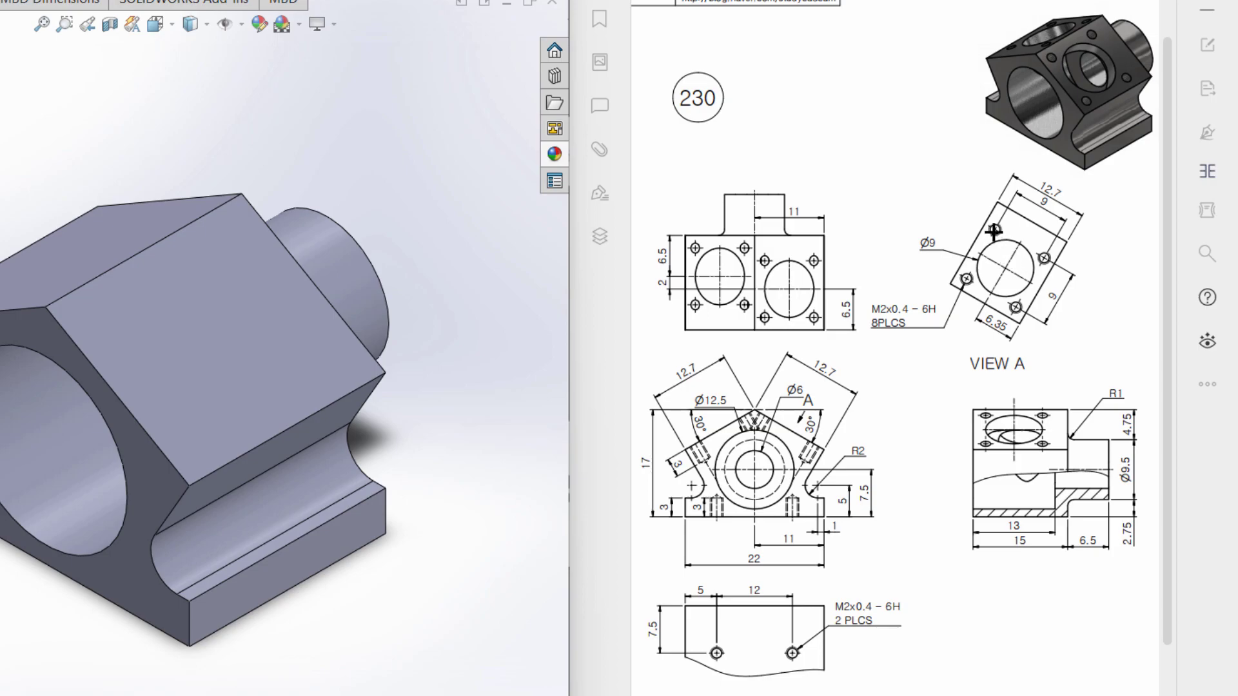
{"action": "mouse_move", "coordinate": [994, 228]}
{"action": "left_mouse_down"}
{"action": "mouse_move", "coordinate": [971, 269]}
{"action": "mouse_move", "coordinate": [1017, 297]}
{"action": "mouse_move", "coordinate": [1044, 262]}
{"action": "mouse_move", "coordinate": [995, 230]}
{"action": "left_mouse_up"}
{"action": "mouse_move", "coordinate": [1062, 287]}
{"action": "left_mouse_down"}
{"action": "mouse_move", "coordinate": [1046, 289]}
{"action": "mouse_move", "coordinate": [1057, 302]}
{"action": "left_mouse_up"}
{"action": "left_click_drag", "start_coordinate": [1051, 202], "coordinate": [1046, 203]}
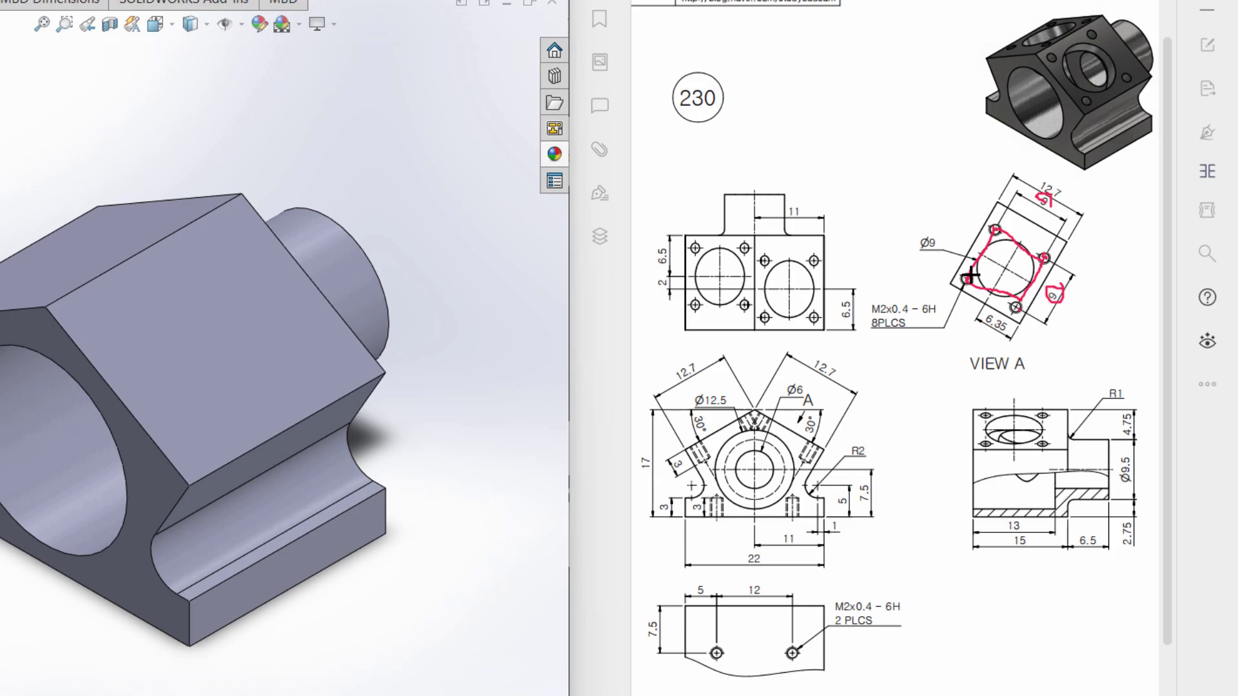
{"action": "key", "text": "Escape"}
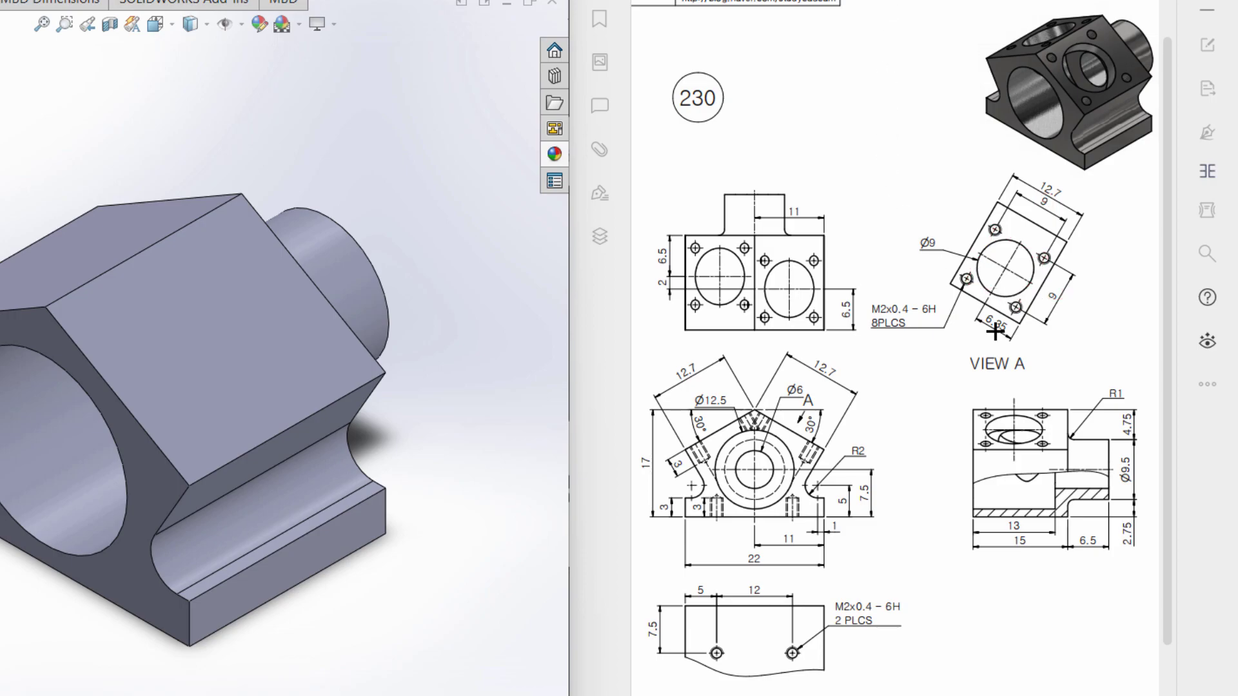
Step: Examine the base underside in the front and bottom views for its tapped-hole locations and thread callout
{"action": "mouse_move", "coordinate": [688, 521]}
{"action": "left_mouse_down"}
{"action": "mouse_move", "coordinate": [791, 527]}
{"action": "mouse_move", "coordinate": [822, 512]}
{"action": "left_mouse_up"}
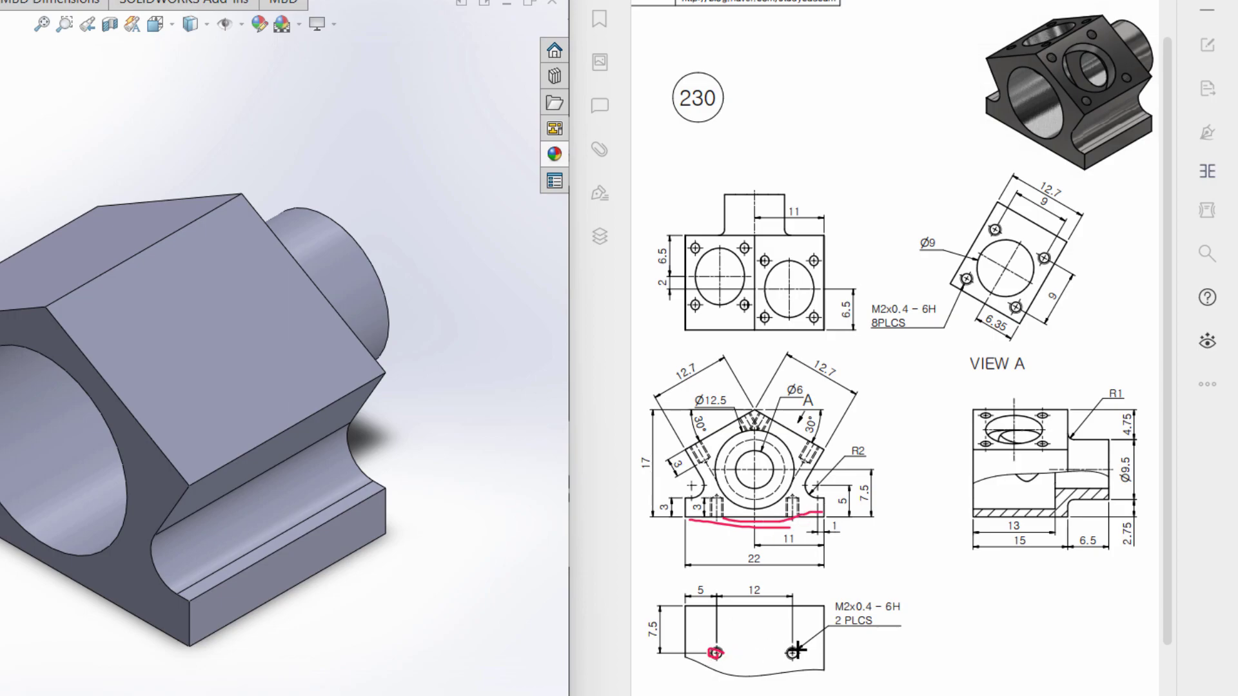
{"action": "mouse_move", "coordinate": [844, 618]}
{"action": "left_mouse_down"}
{"action": "mouse_move", "coordinate": [912, 616]}
{"action": "mouse_move", "coordinate": [902, 587]}
{"action": "mouse_move", "coordinate": [813, 600]}
{"action": "left_mouse_up"}
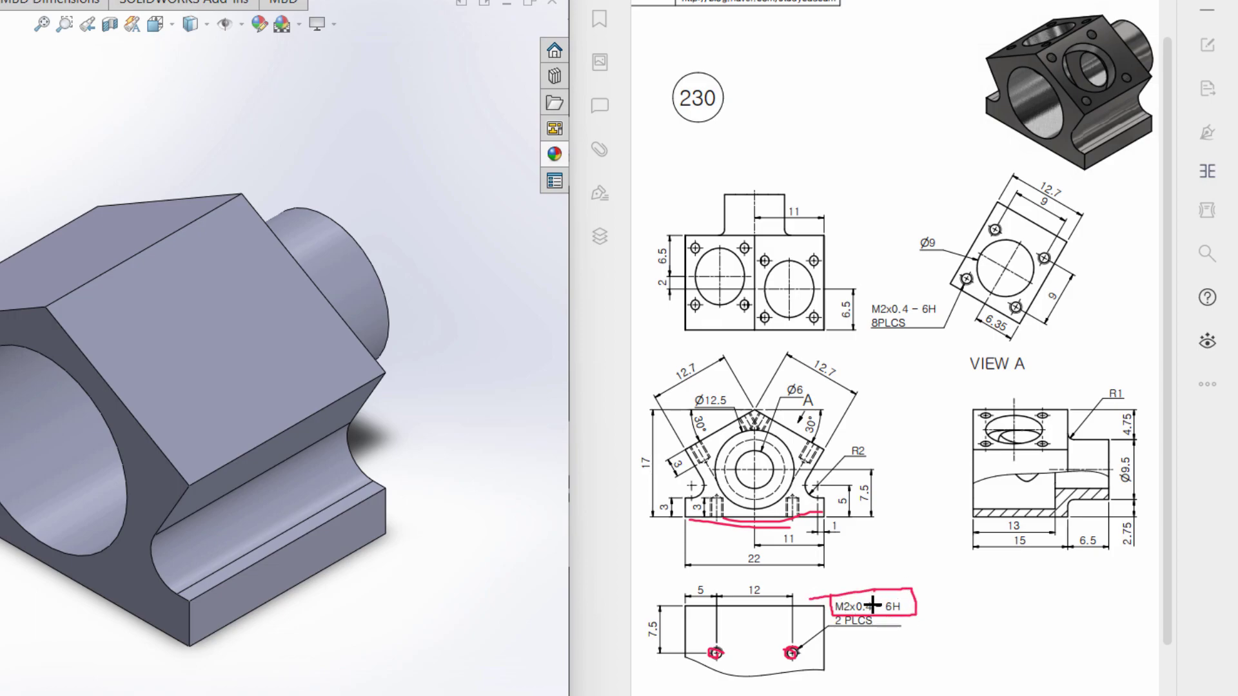
{"action": "left_click_drag", "start_coordinate": [895, 592], "coordinate": [903, 588]}
{"action": "left_click_drag", "start_coordinate": [834, 623], "coordinate": [896, 607]}
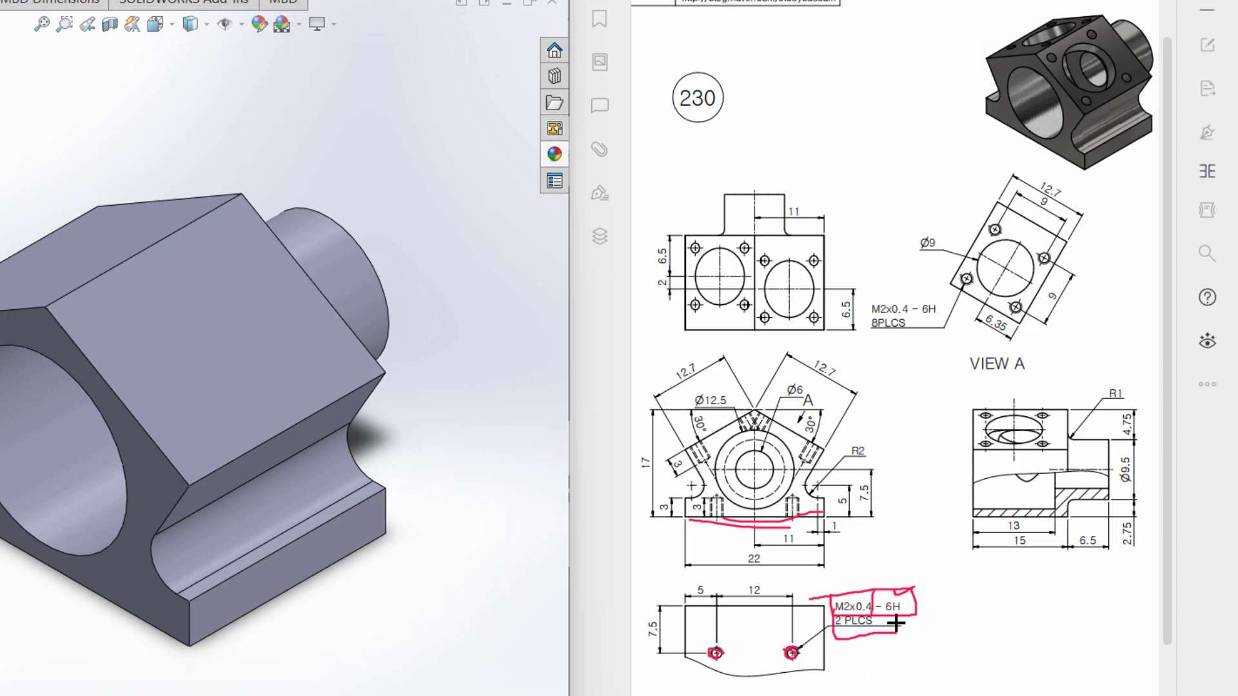
Step: Examine the base tapped holes' position dimensions in the bottom view and the hole depths in the front view
{"action": "left_click_drag", "start_coordinate": [665, 619], "coordinate": [651, 644]}
{"action": "left_click_drag", "start_coordinate": [712, 585], "coordinate": [704, 594]}
{"action": "left_click_drag", "start_coordinate": [727, 646], "coordinate": [788, 648]}
{"action": "mouse_move", "coordinate": [739, 584]}
{"action": "left_mouse_down"}
{"action": "mouse_move", "coordinate": [757, 597]}
{"action": "mouse_move", "coordinate": [788, 570]}
{"action": "left_mouse_up"}
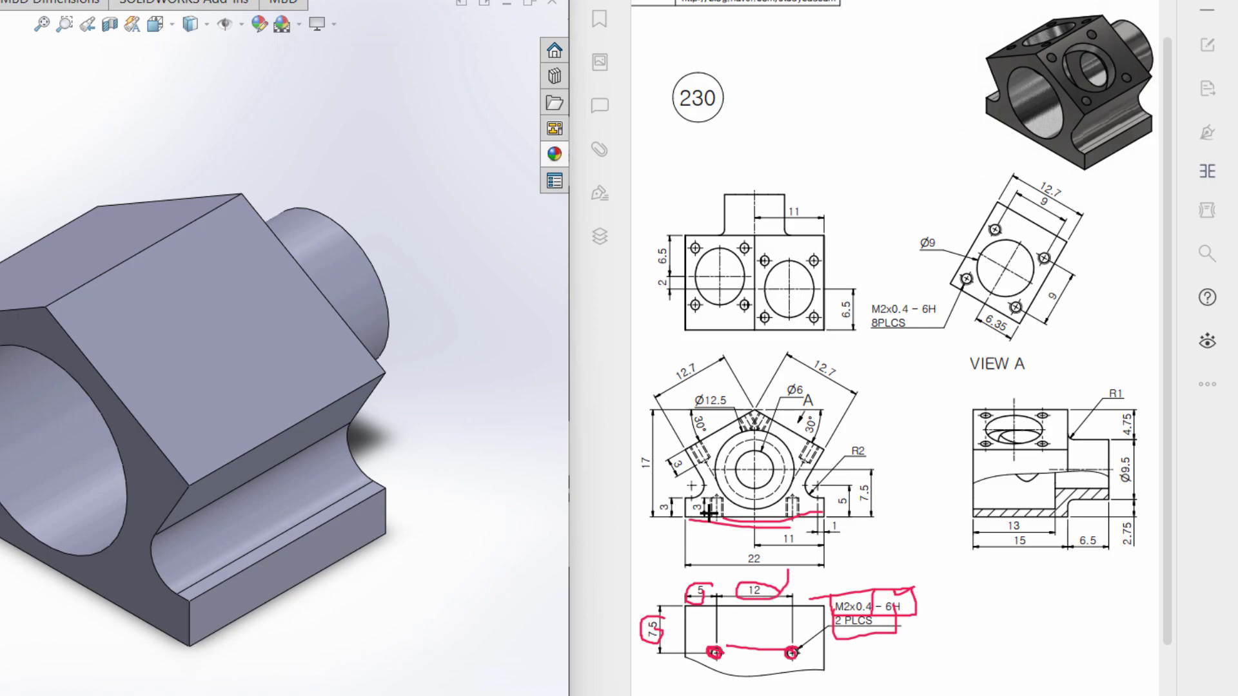
{"action": "mouse_move", "coordinate": [682, 508]}
{"action": "left_mouse_down"}
{"action": "mouse_move", "coordinate": [661, 497]}
{"action": "mouse_move", "coordinate": [675, 507]}
{"action": "left_mouse_up"}
{"action": "mouse_move", "coordinate": [692, 462]}
{"action": "left_mouse_down"}
{"action": "mouse_move", "coordinate": [667, 469]}
{"action": "mouse_move", "coordinate": [684, 471]}
{"action": "left_mouse_up"}
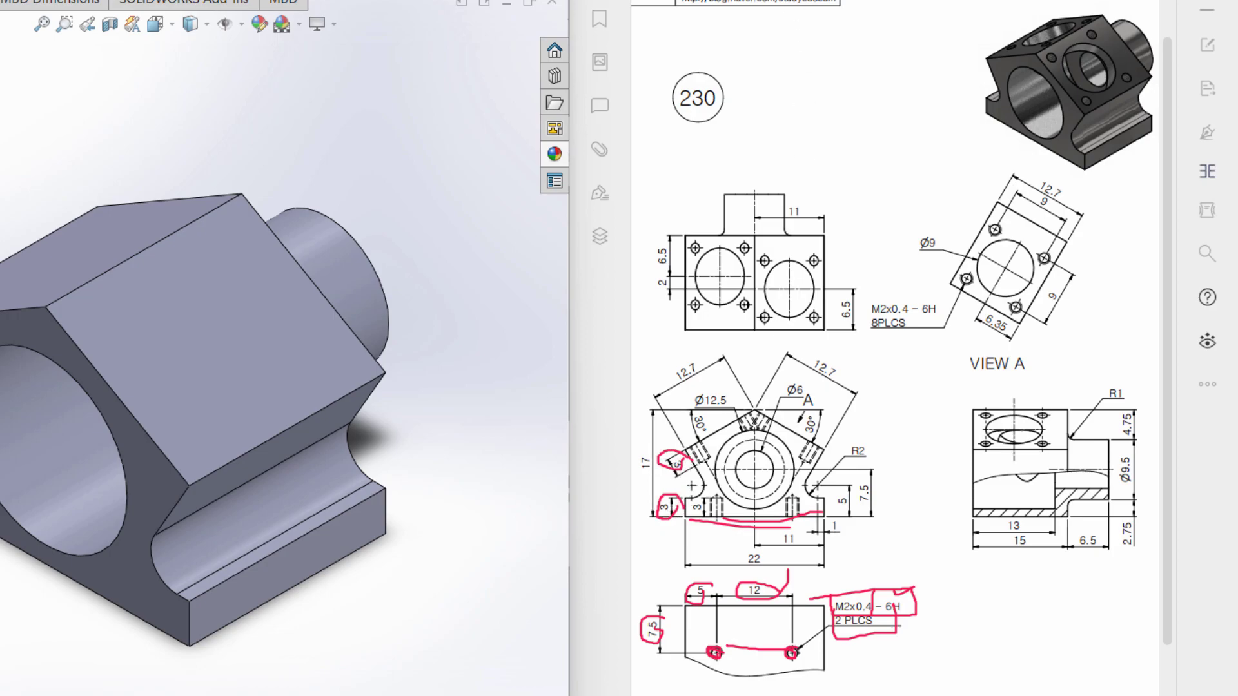
{"action": "key", "text": "Escape"}
Step: Examine the side view for the fillet radius where the rear boss meets the body
{"action": "left_click_drag", "start_coordinate": [1075, 438], "coordinate": [1056, 436]}
{"action": "mouse_move", "coordinate": [1123, 373]}
{"action": "left_mouse_down"}
{"action": "mouse_move", "coordinate": [1133, 390]}
{"action": "mouse_move", "coordinate": [1123, 373]}
{"action": "left_mouse_up"}
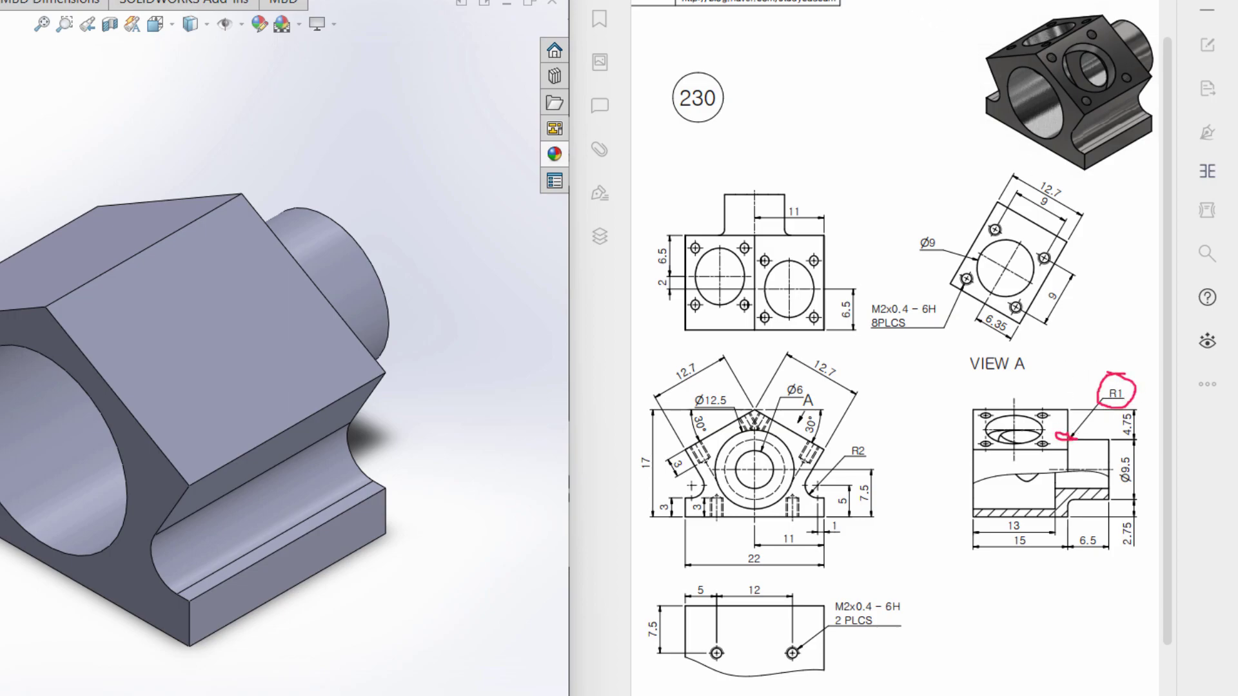
{"action": "key", "text": "Escape"}
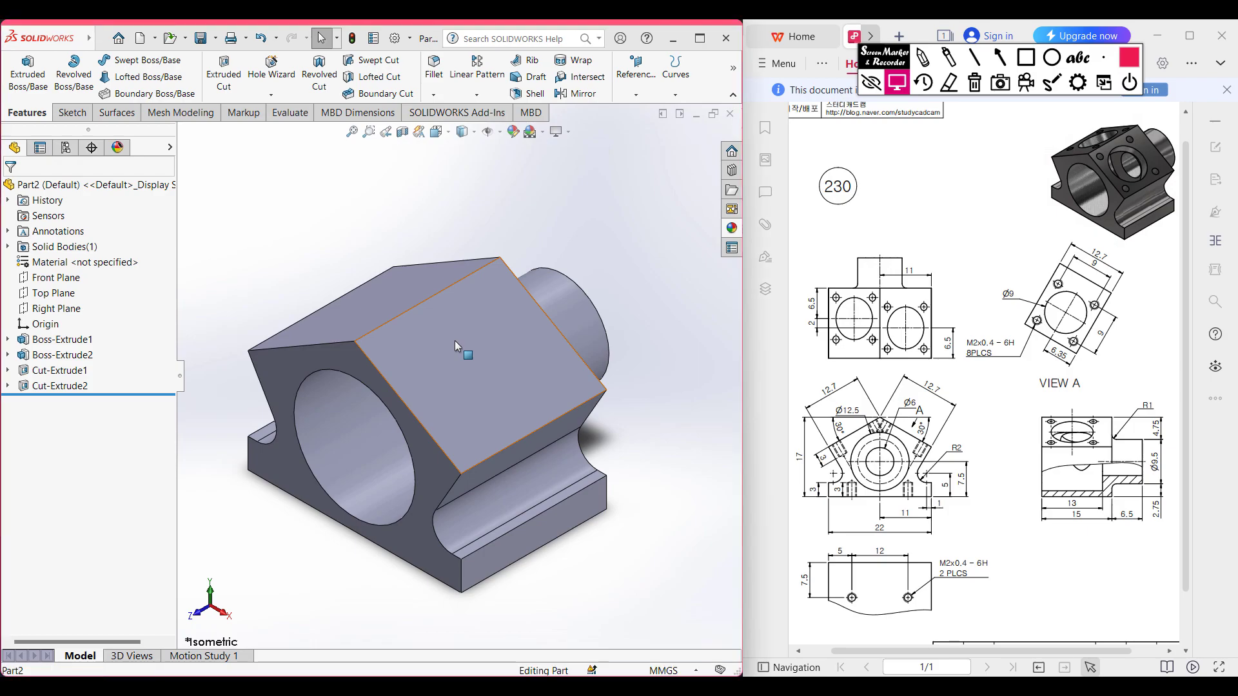
Step: Start a sketch on the right inclined face and draw a 9 mm diameter circle near its middle
{"action": "left_click", "coordinate": [457, 342]}
{"action": "right_click", "coordinate": [464, 346]}
{"action": "left_click", "coordinate": [464, 337]}
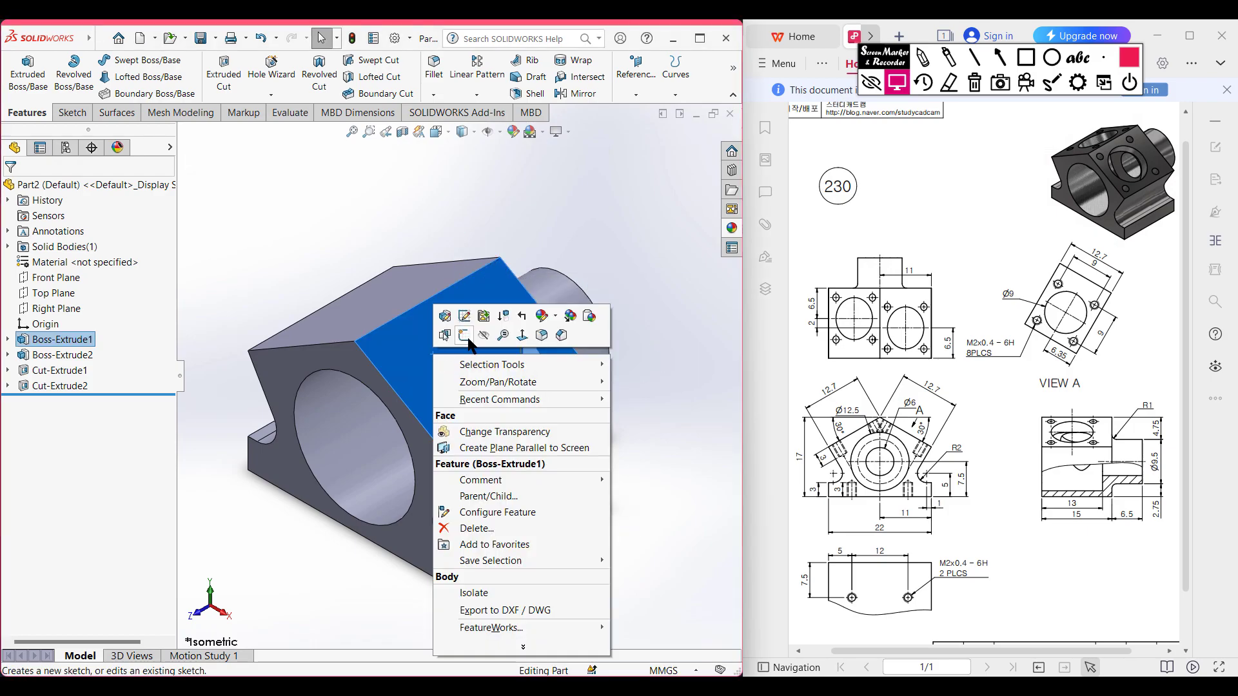
{"action": "left_click", "coordinate": [567, 279]}
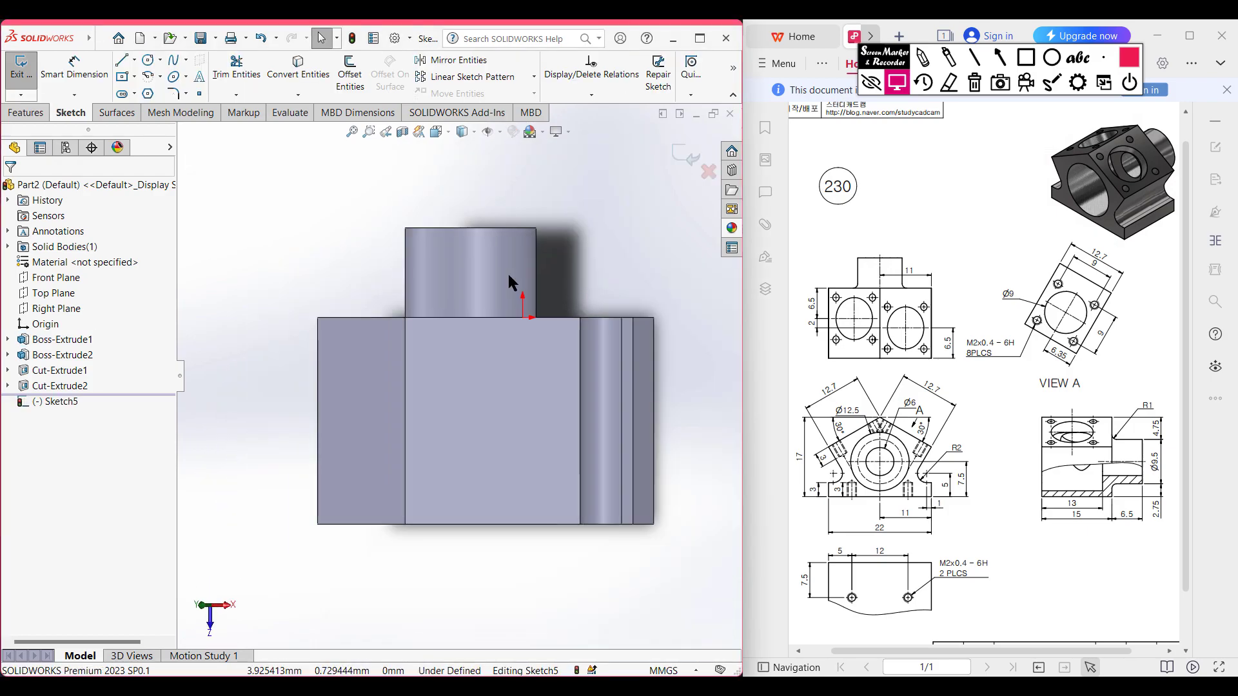
{"action": "left_click", "coordinate": [148, 60]}
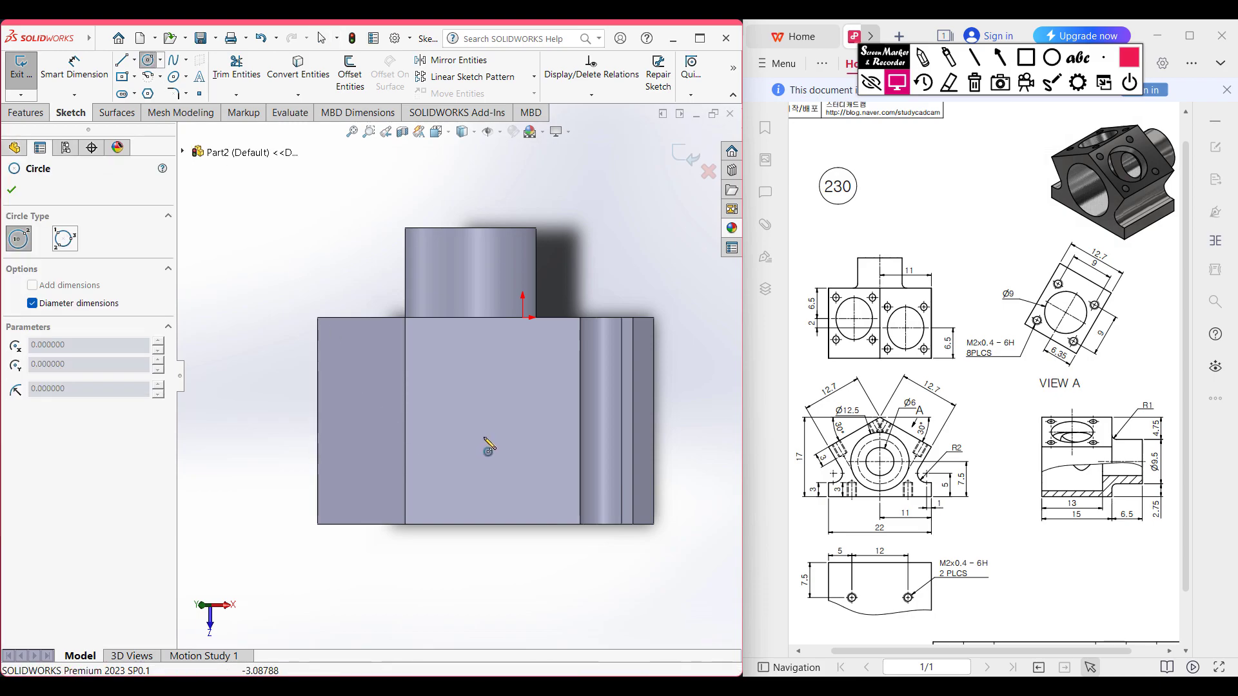
{"action": "left_click", "coordinate": [486, 430]}
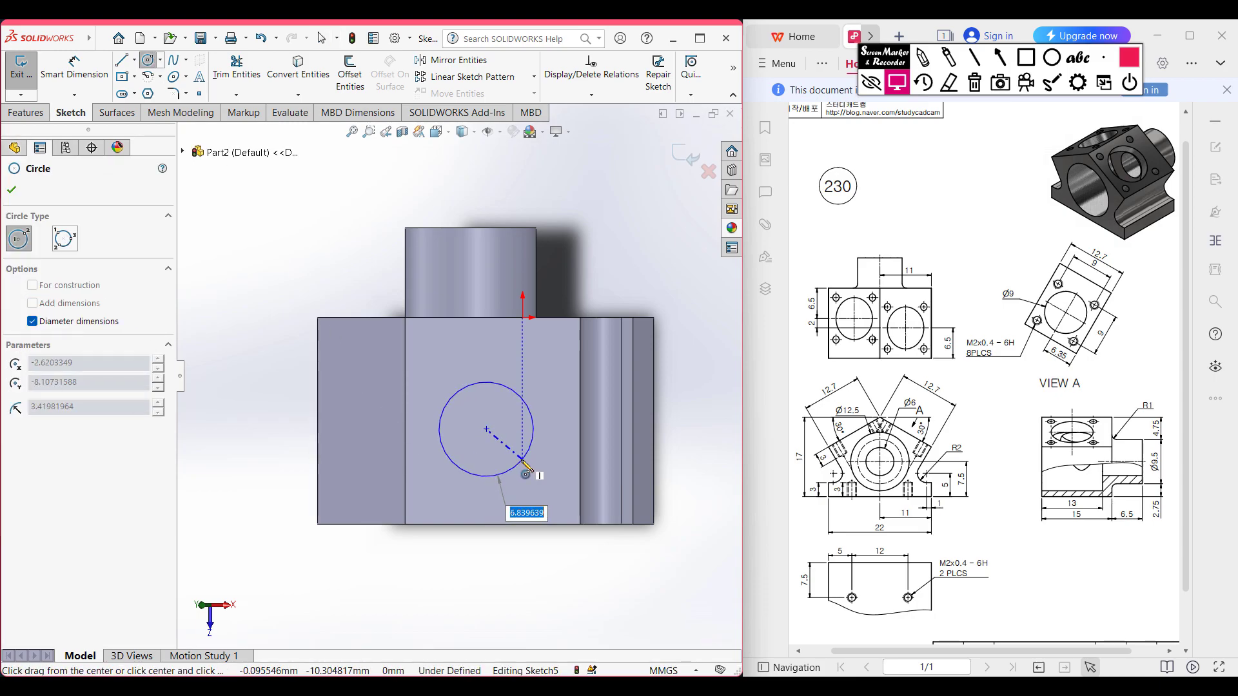
{"action": "type", "text": "9"}
{"action": "key", "text": "Return"}
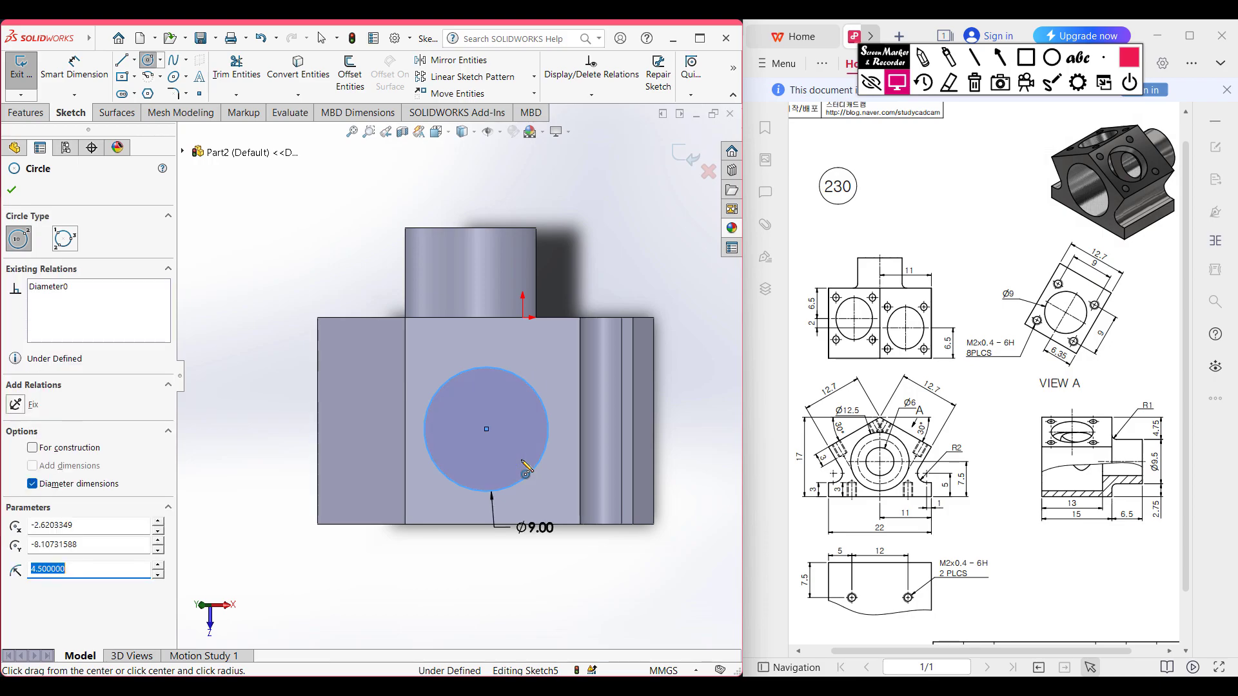
Step: Dimension the circle's centre 6.35 mm from the inclined face's lower outer edge
{"action": "left_click", "coordinate": [74, 67]}
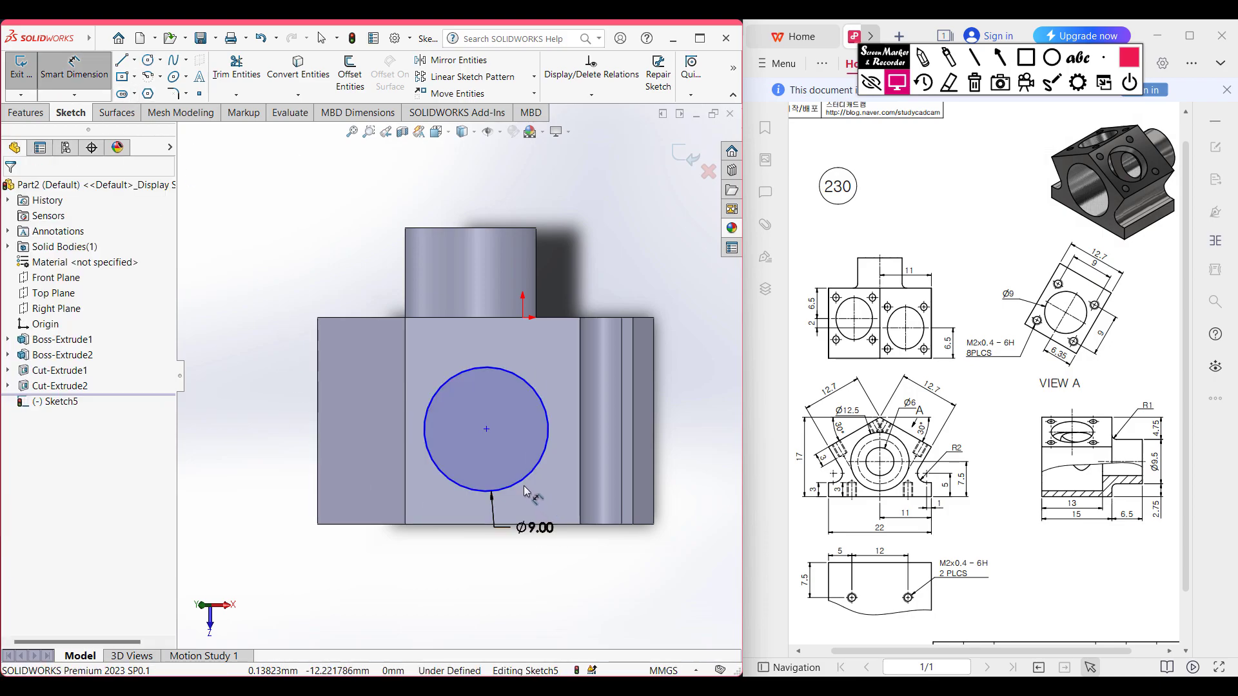
{"action": "left_click", "coordinate": [539, 466]}
{"action": "left_click", "coordinate": [581, 488]}
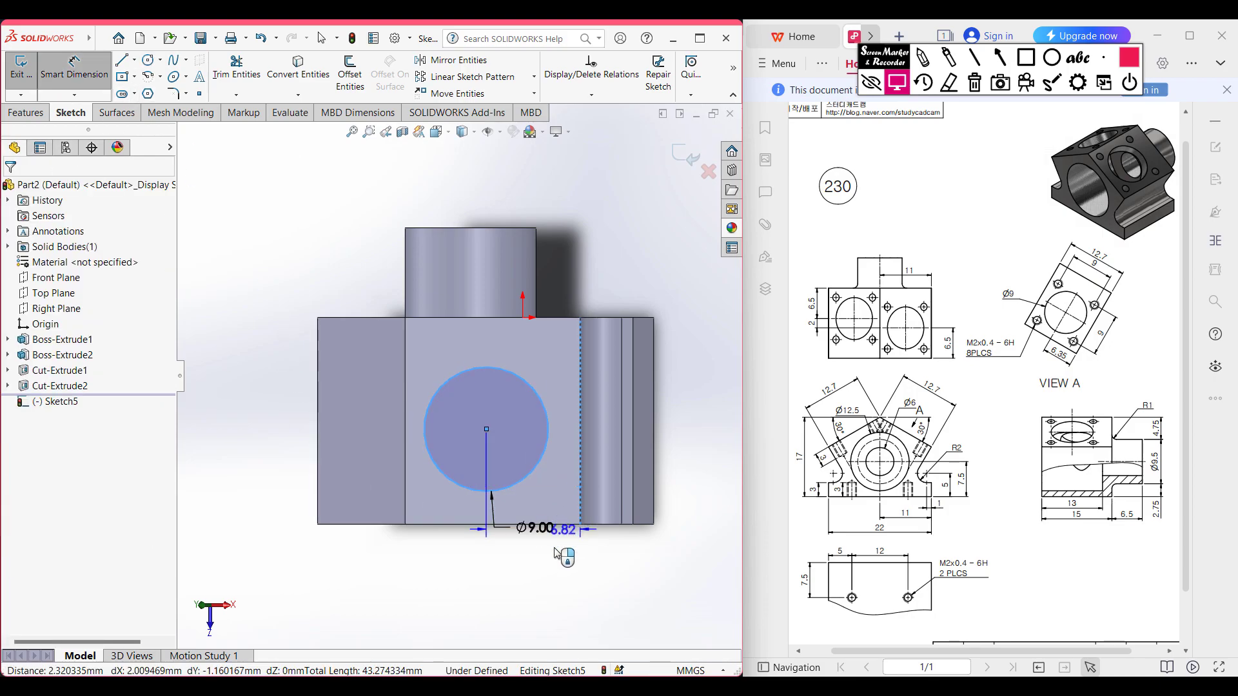
{"action": "left_click", "coordinate": [654, 577]}
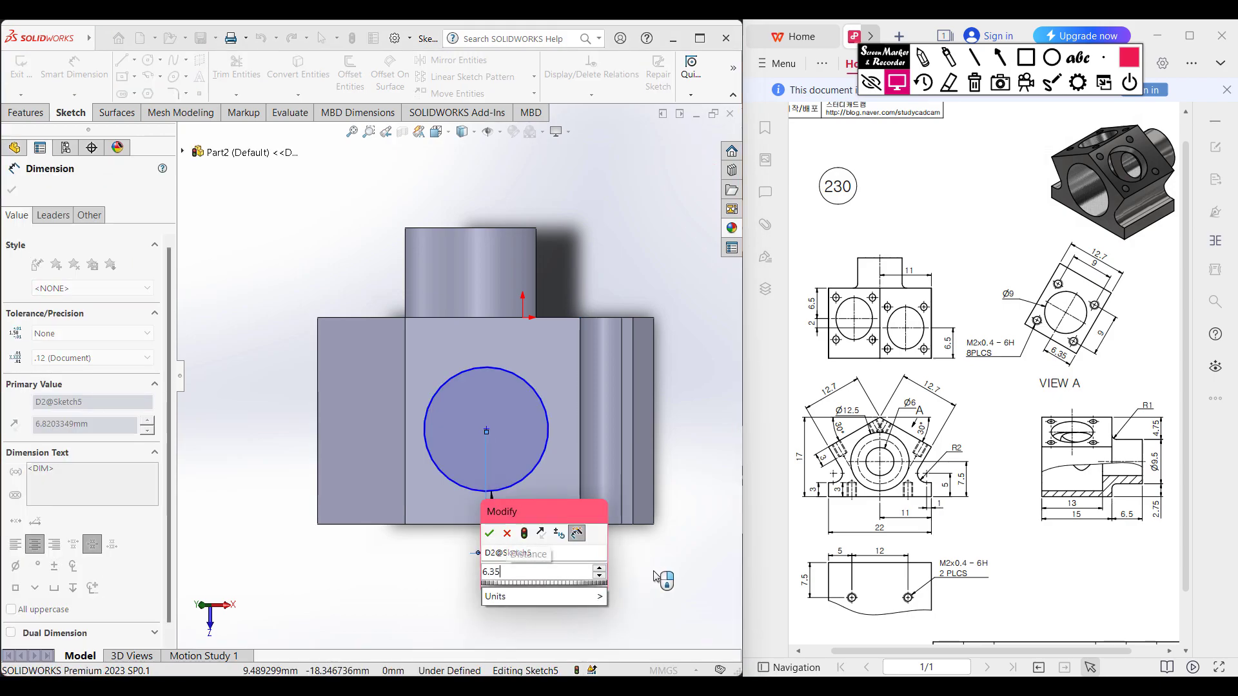
{"action": "key", "text": "Return"}
Step: Dimension the circle's centre 6.5 mm from the inclined face's front edge
{"action": "left_click", "coordinate": [557, 484]}
{"action": "left_click", "coordinate": [542, 479]}
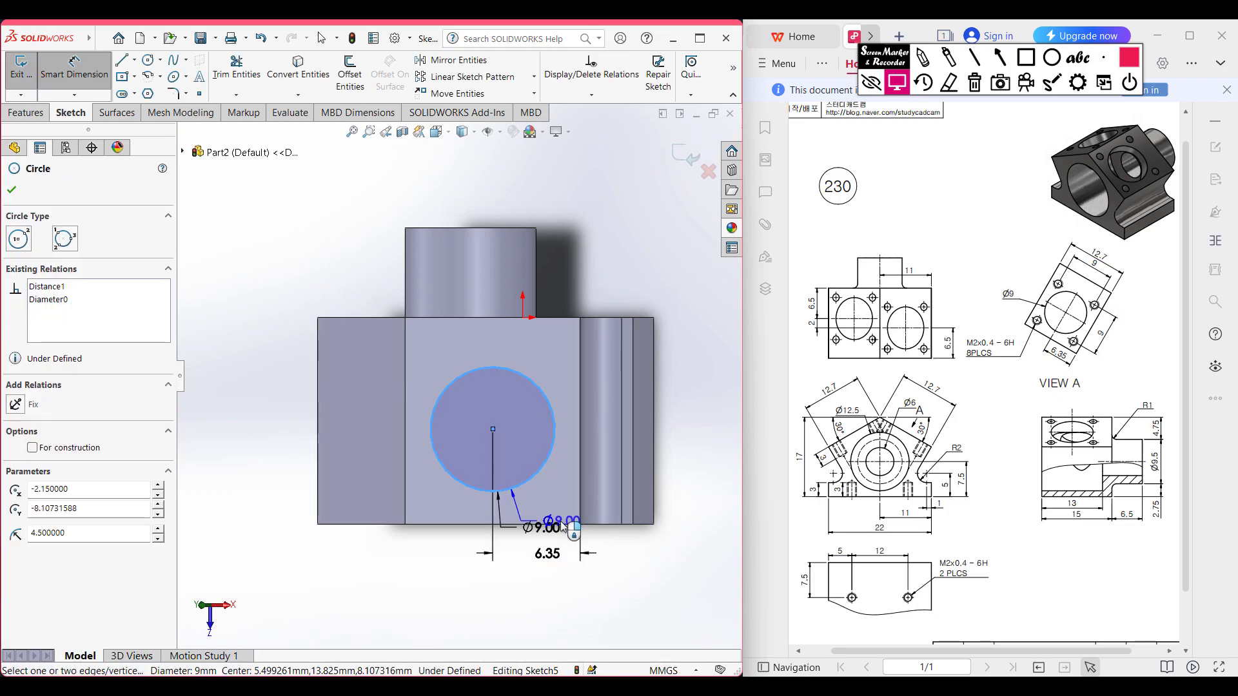
{"action": "left_click", "coordinate": [553, 524]}
{"action": "left_click", "coordinate": [609, 481]}
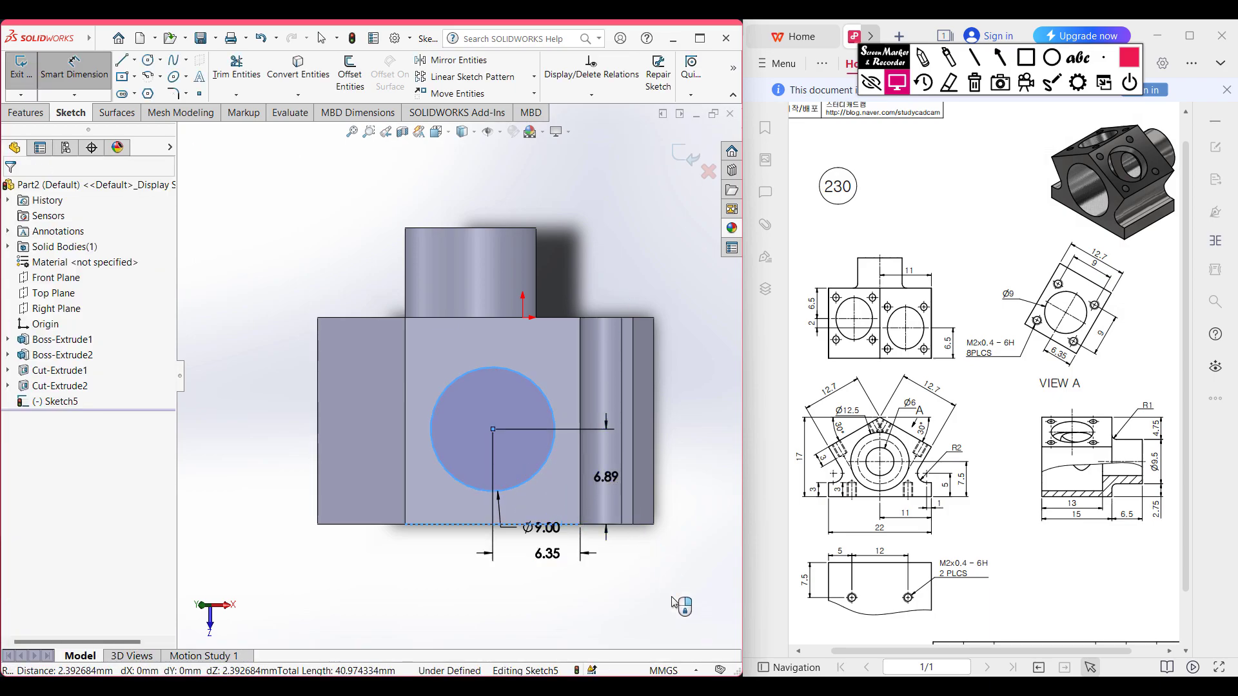
{"action": "type", "text": "6.5"}
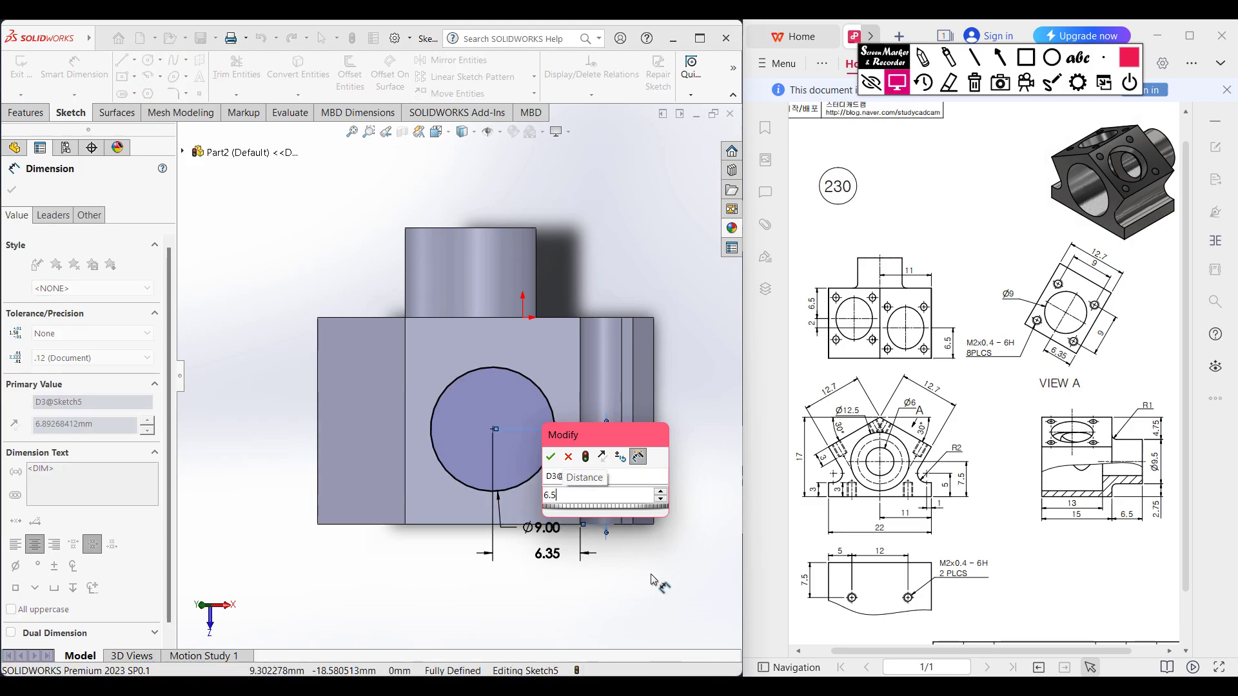
{"action": "key", "text": "Return"}
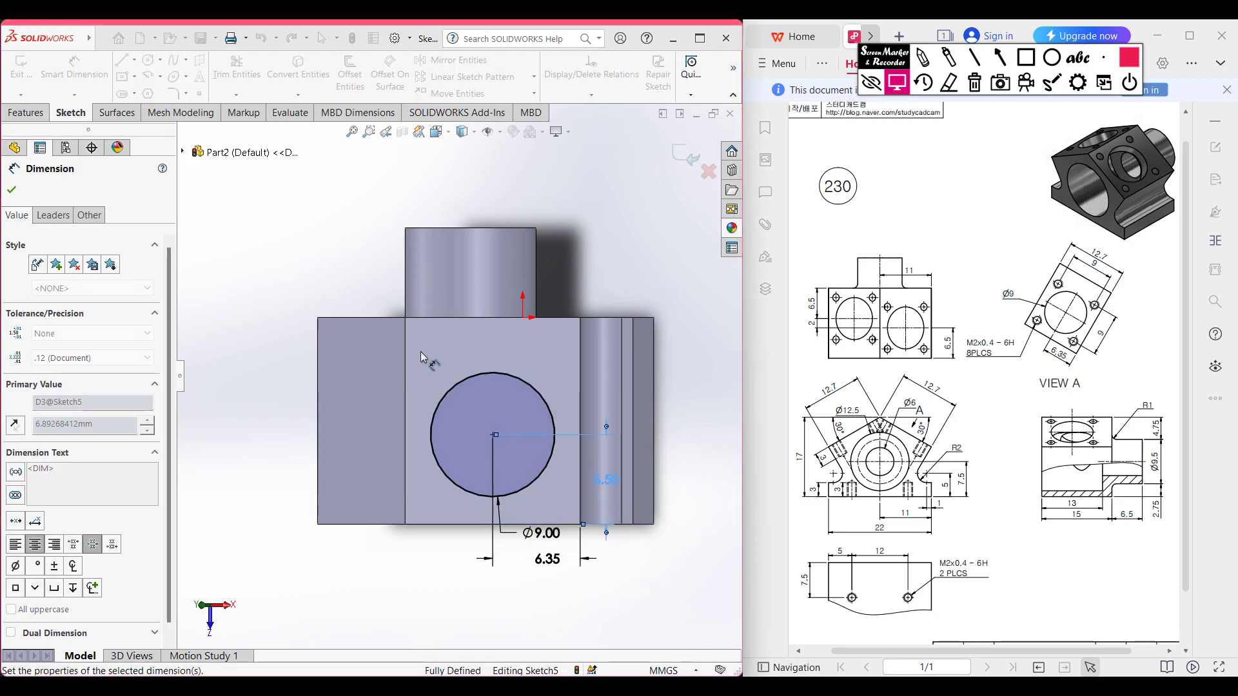
{"action": "key", "text": "Escape"}
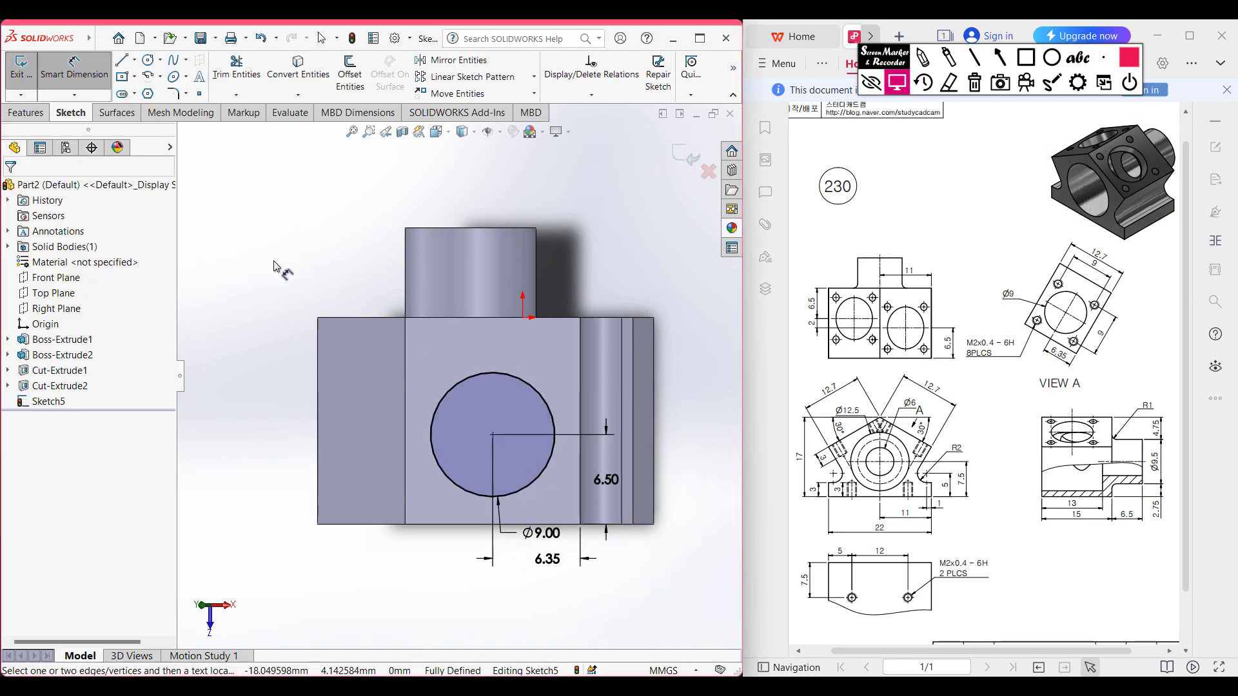
Step: Cut the 9 mm circle into the central bore with a Blind depth of 8 mm, judging the depth from the front
{"action": "key", "text": "ctrl+7"}
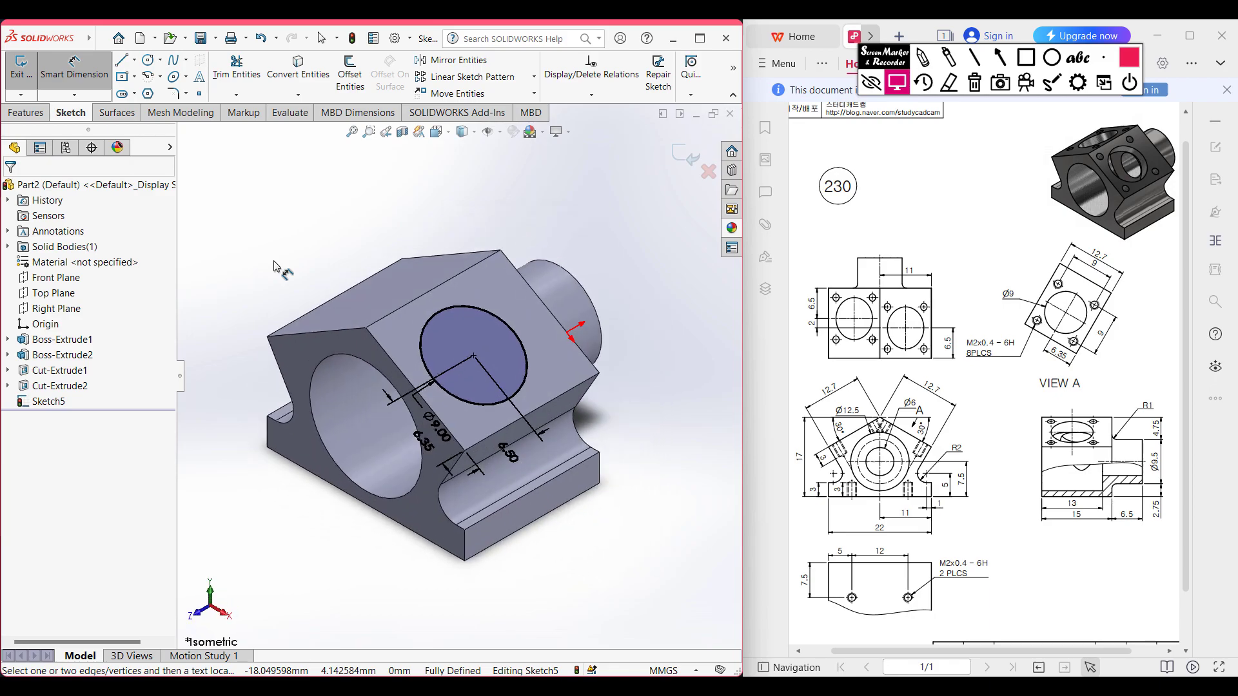
{"action": "left_click", "coordinate": [26, 112]}
{"action": "left_click", "coordinate": [224, 80]}
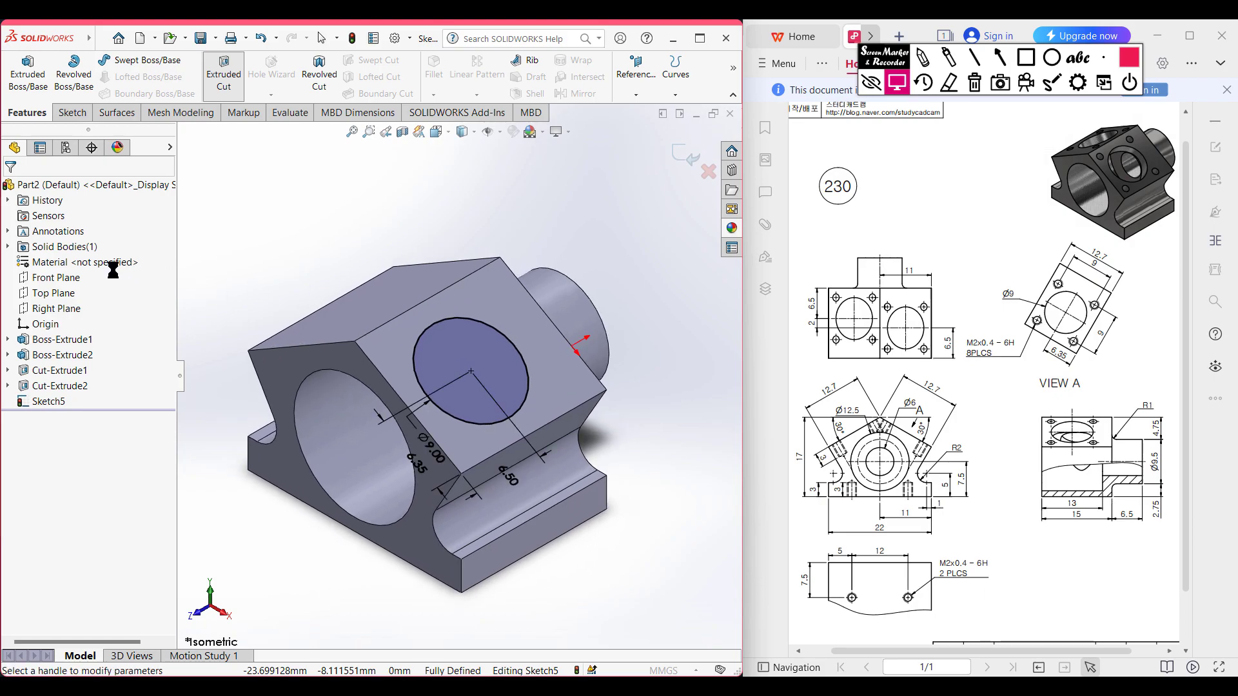
{"action": "left_click", "coordinate": [110, 274]}
{"action": "left_click", "coordinate": [65, 292]}
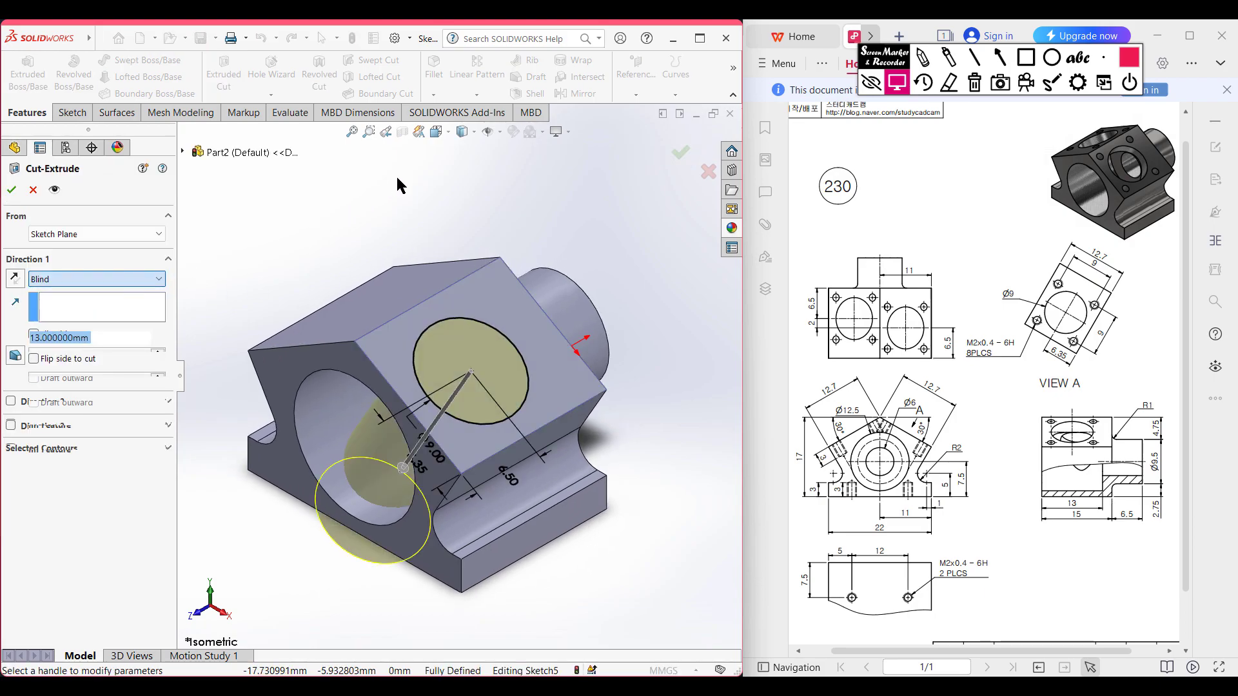
{"action": "left_click", "coordinate": [436, 131]}
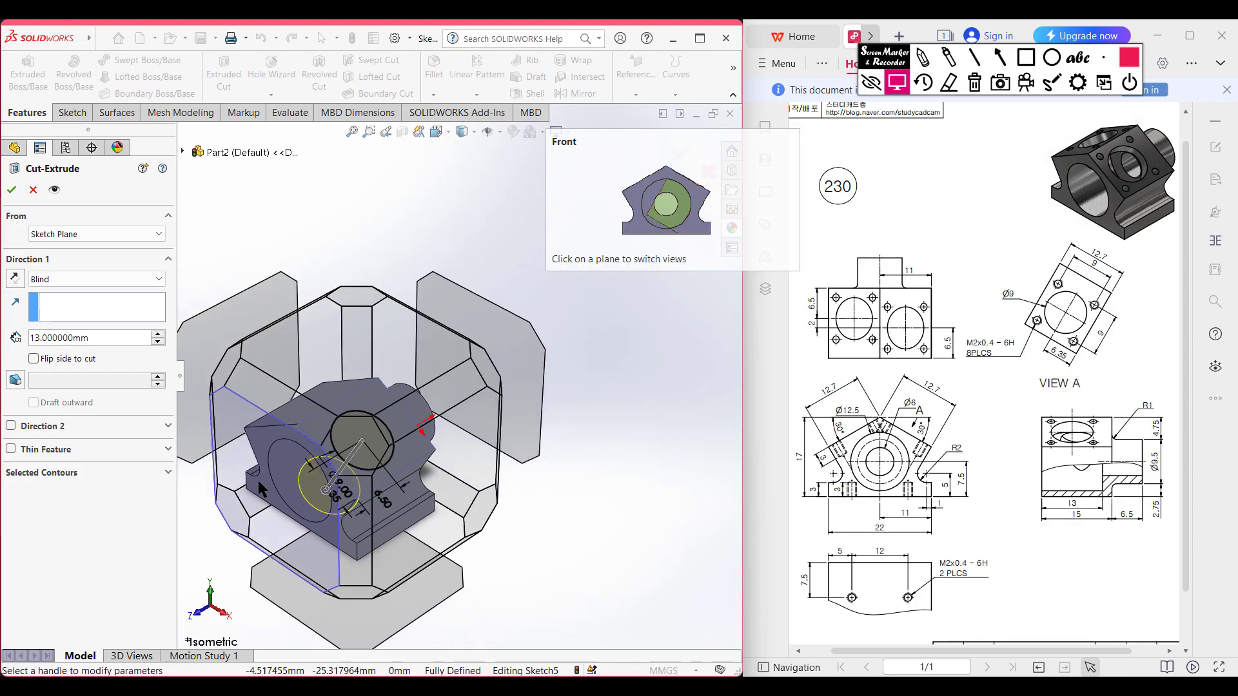
{"action": "left_click", "coordinate": [258, 481]}
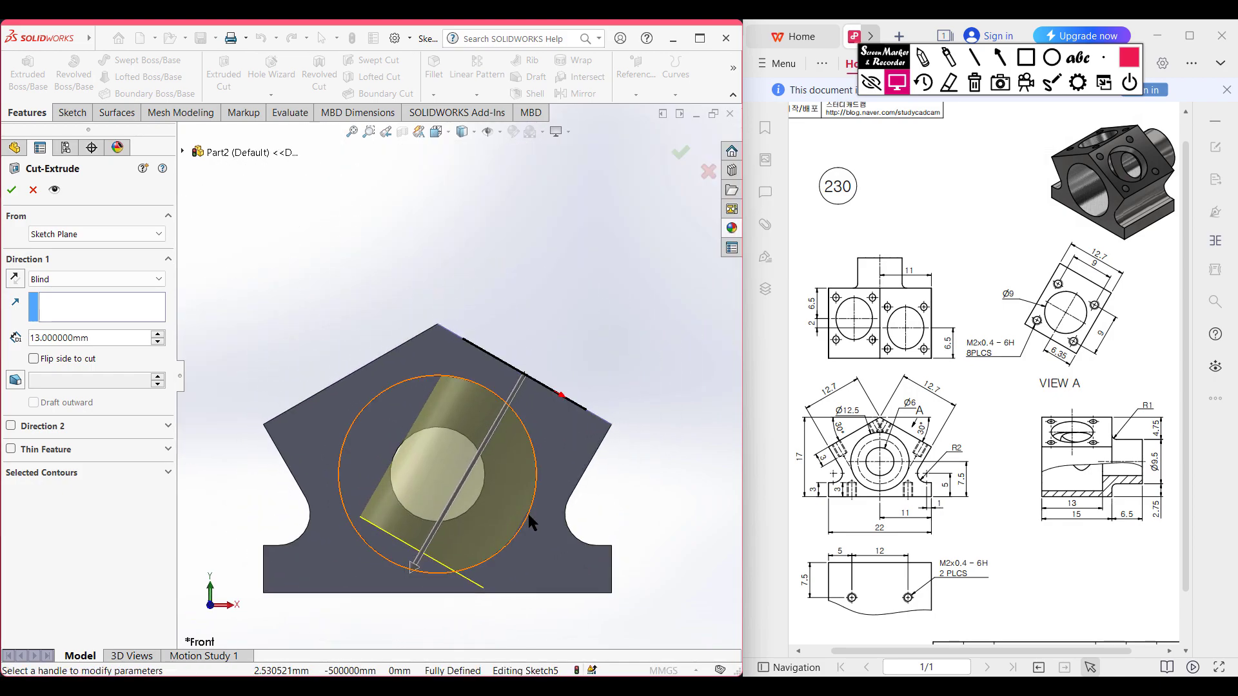
{"action": "left_click", "coordinate": [414, 567]}
{"action": "left_click", "coordinate": [477, 482]}
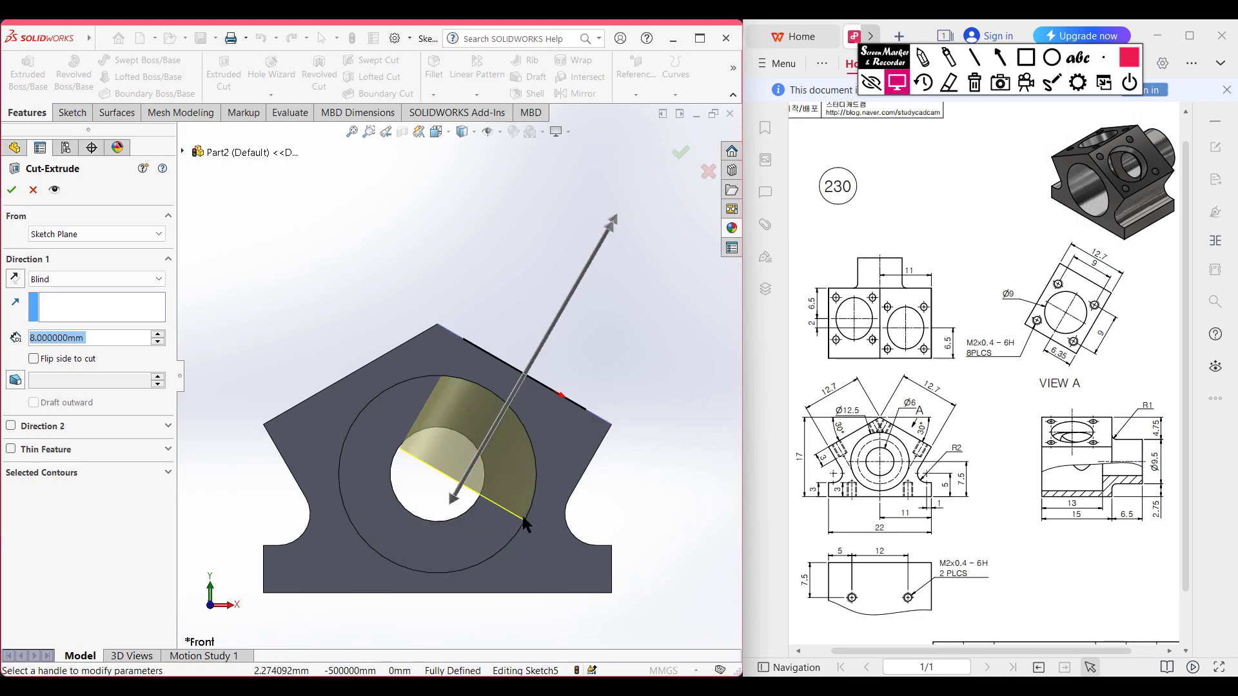
{"action": "scroll", "coordinate": [524, 515], "scroll_direction": "down", "scroll_amount": 3}
{"action": "scroll", "coordinate": [516, 500], "scroll_direction": "down", "scroll_amount": 3}
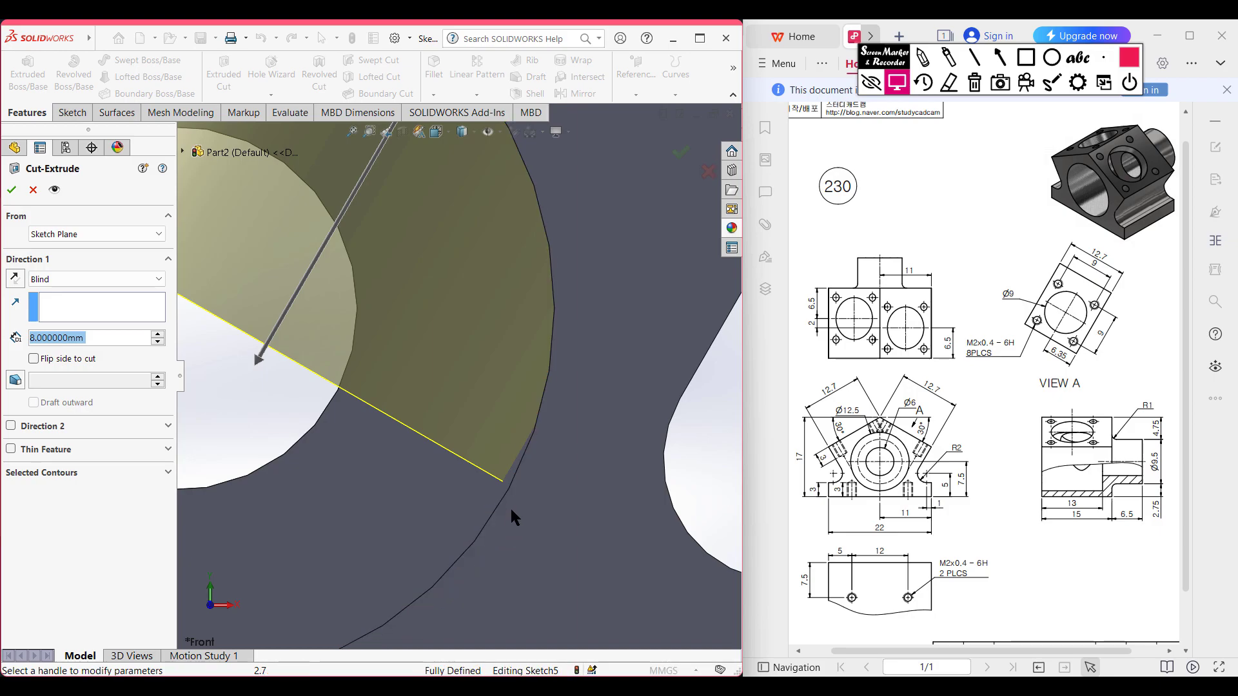
{"action": "scroll", "coordinate": [510, 507], "scroll_direction": "up", "scroll_amount": 5}
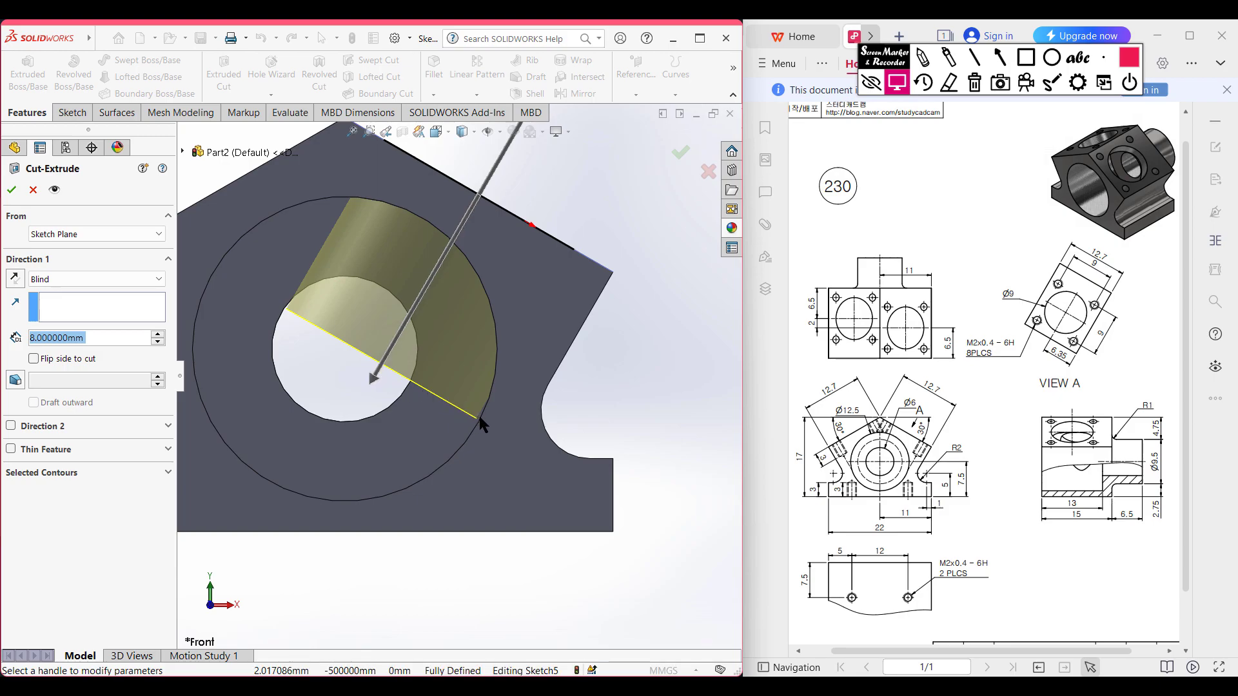
{"action": "left_click", "coordinate": [12, 189]}
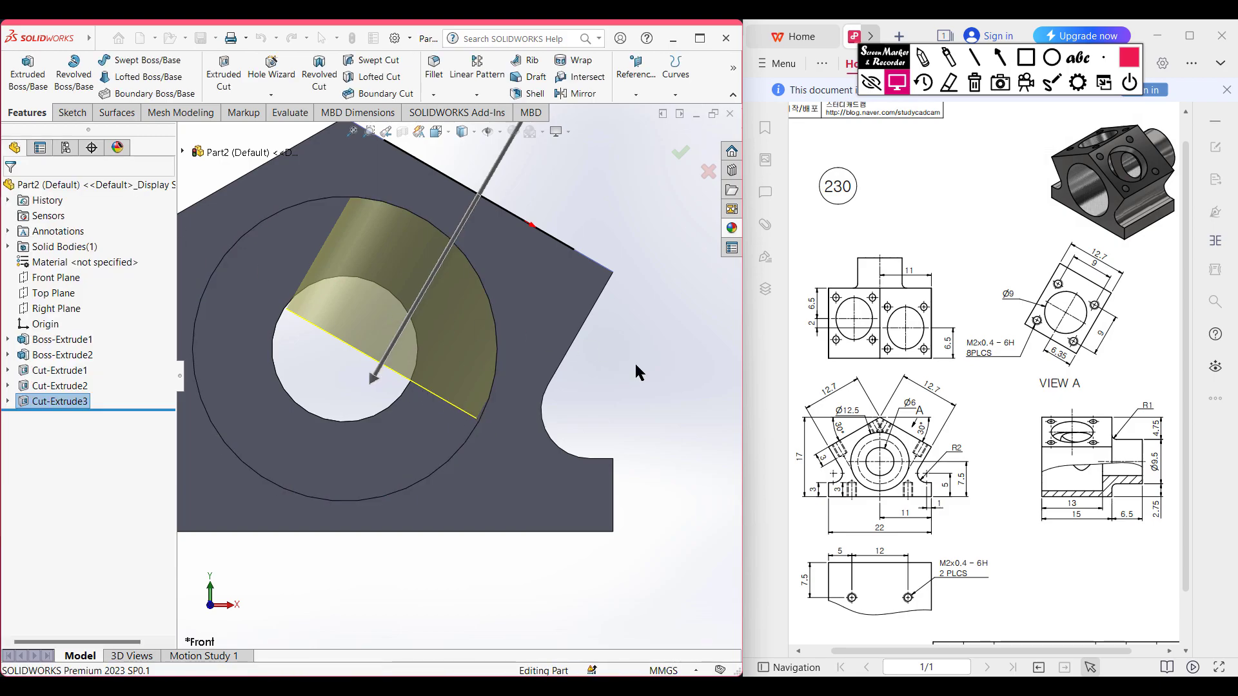
{"action": "key", "text": "ctrl+7"}
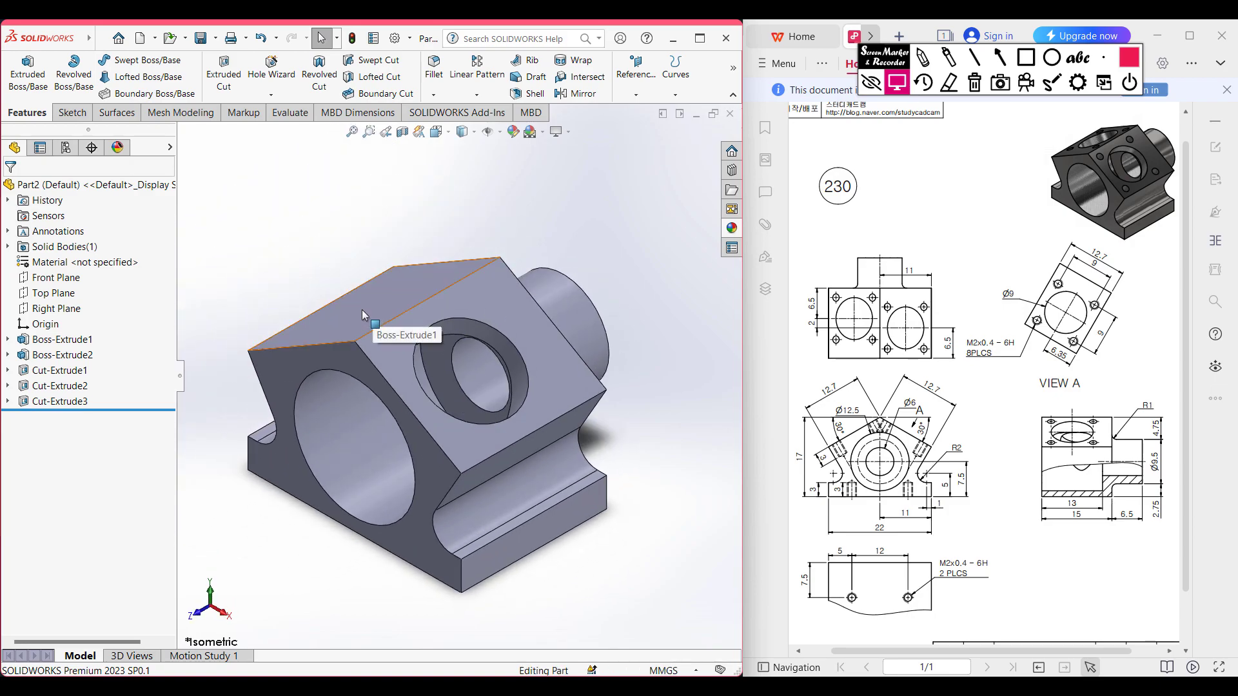
Step: Start a sketch on the left inclined face and draw a 9 mm diameter circle near its middle
{"action": "left_click", "coordinate": [390, 284]}
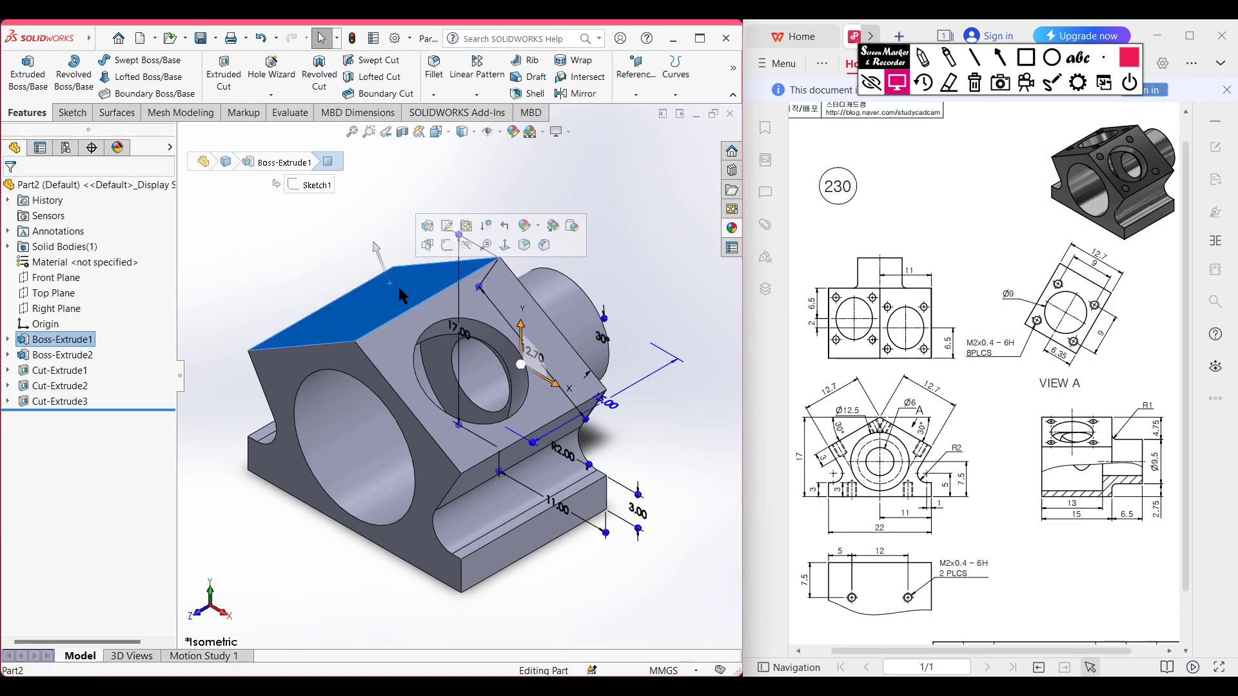
{"action": "right_click", "coordinate": [399, 288]}
{"action": "left_click", "coordinate": [436, 278]}
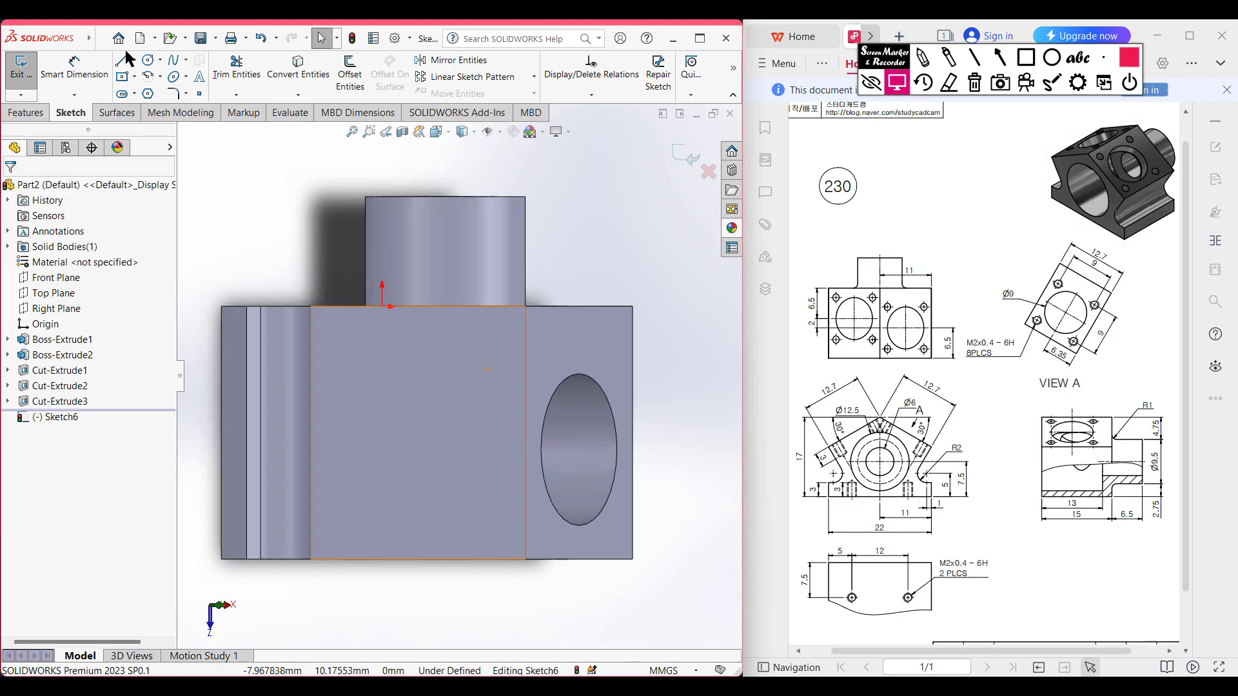
{"action": "left_click", "coordinate": [149, 61]}
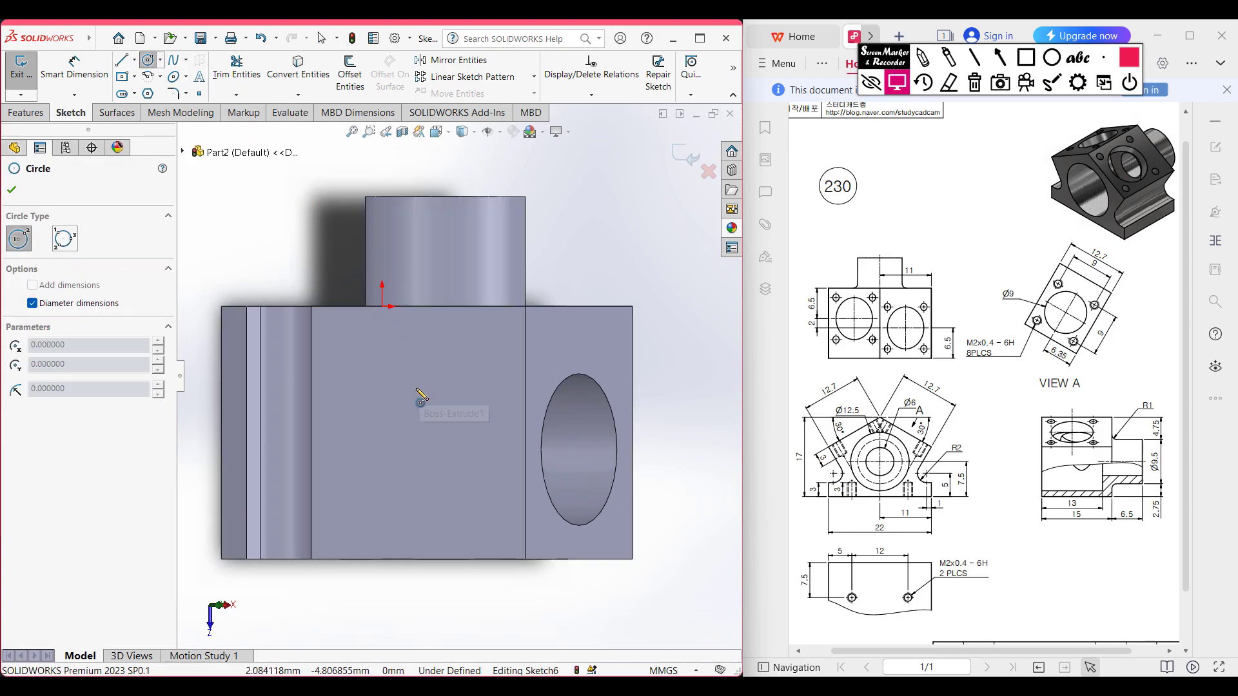
{"action": "left_click", "coordinate": [413, 394]}
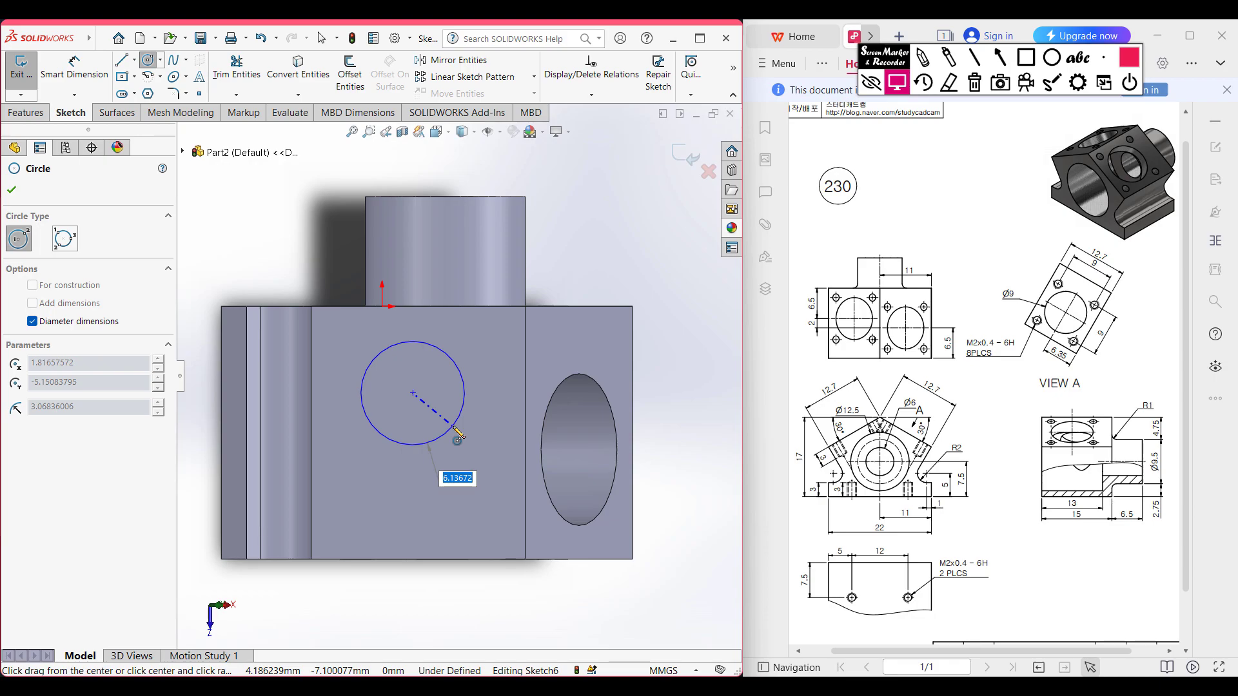
{"action": "type", "text": "9"}
{"action": "key", "text": "Return"}
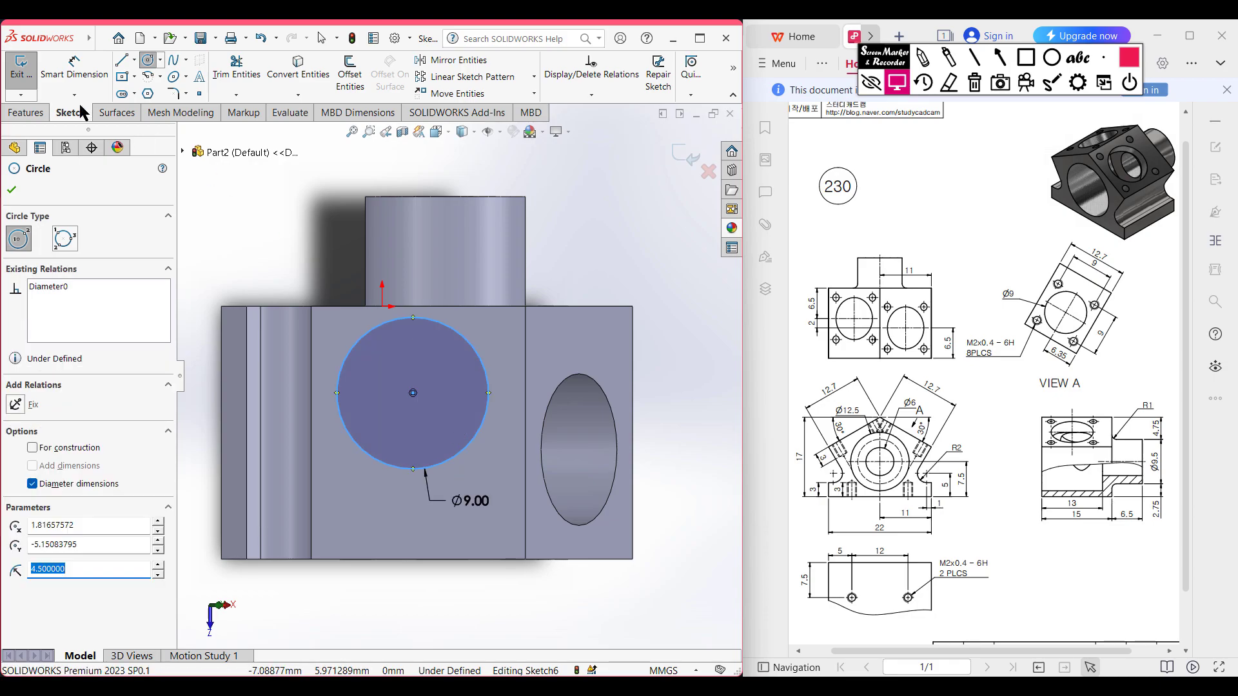
Step: Dimension the circle's centre 6.35 mm from the left inclined face's lower outer edge
{"action": "left_click", "coordinate": [74, 67]}
{"action": "left_click", "coordinate": [442, 324]}
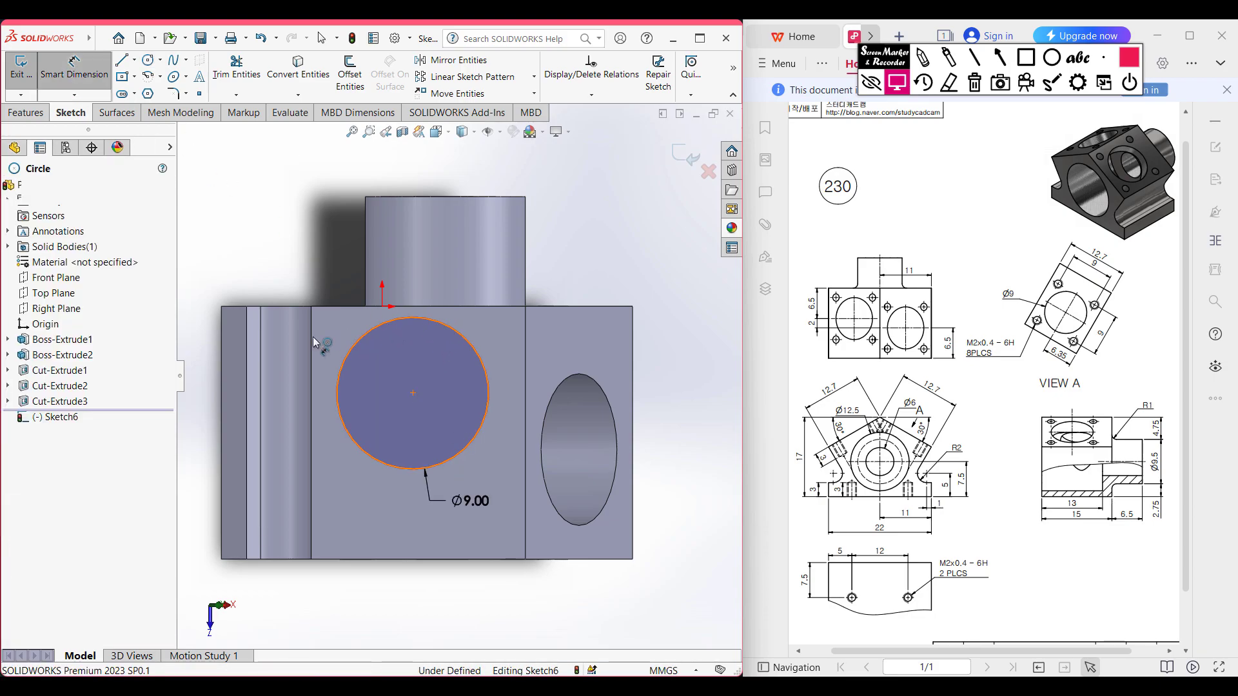
{"action": "left_click", "coordinate": [312, 336]}
{"action": "left_click", "coordinate": [336, 284]}
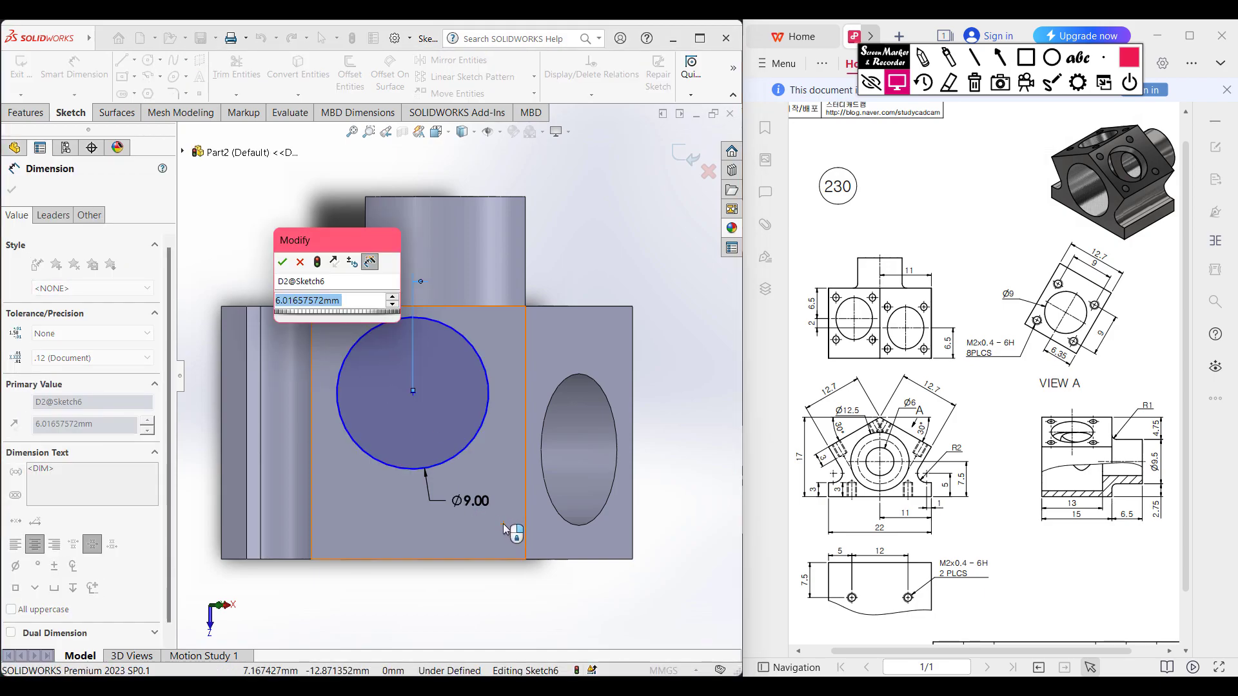
{"action": "type", "text": "6.35"}
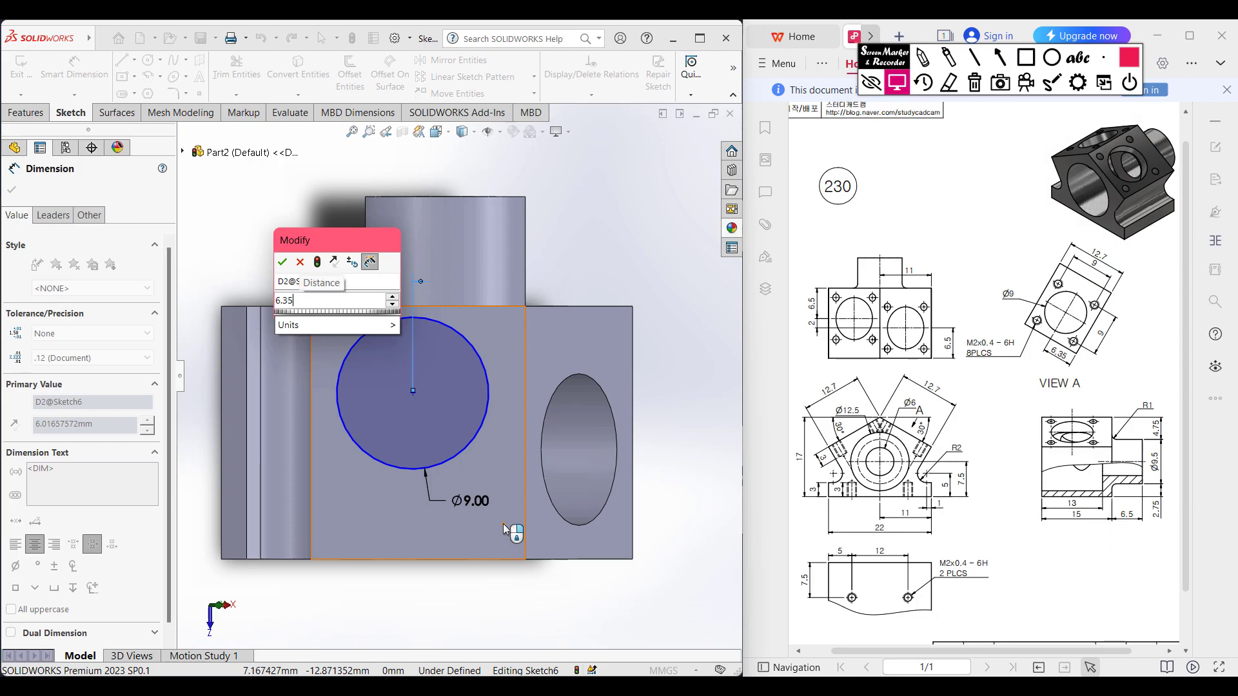
{"action": "key", "text": "Return"}
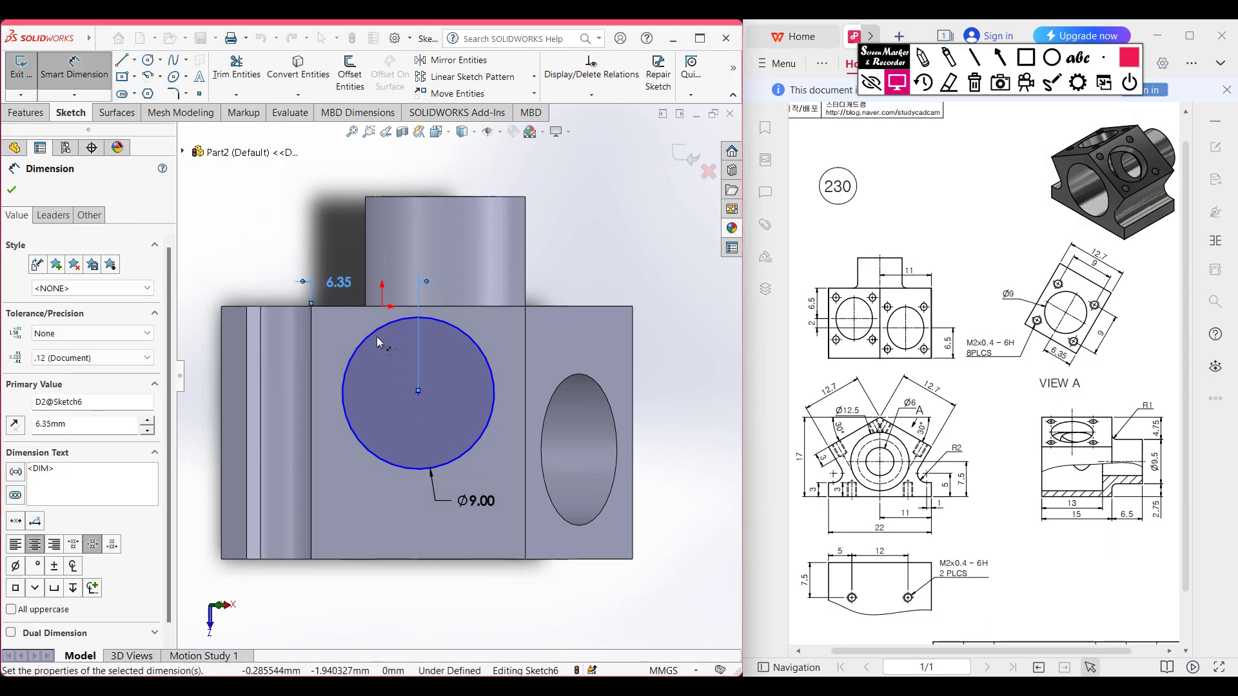
Step: Dimension the circle's centre 6.5 mm from the origin along the part's depth on the left inclined face
{"action": "left_click", "coordinate": [382, 321]}
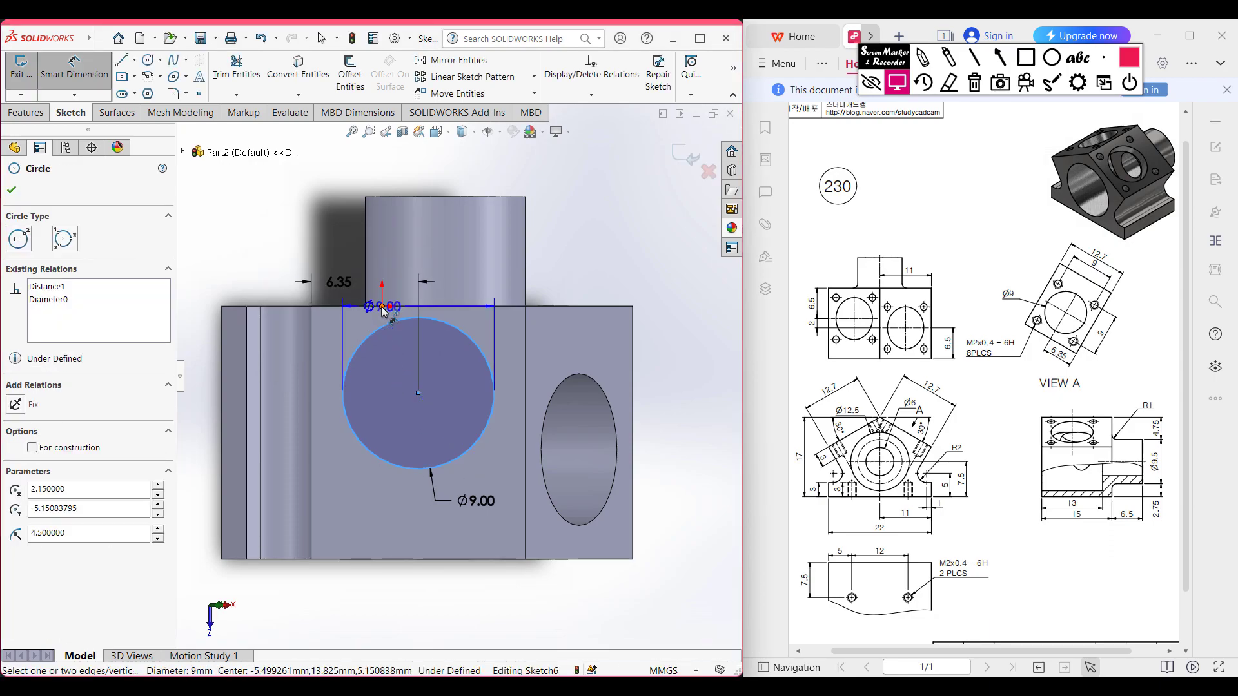
{"action": "left_click", "coordinate": [383, 308]}
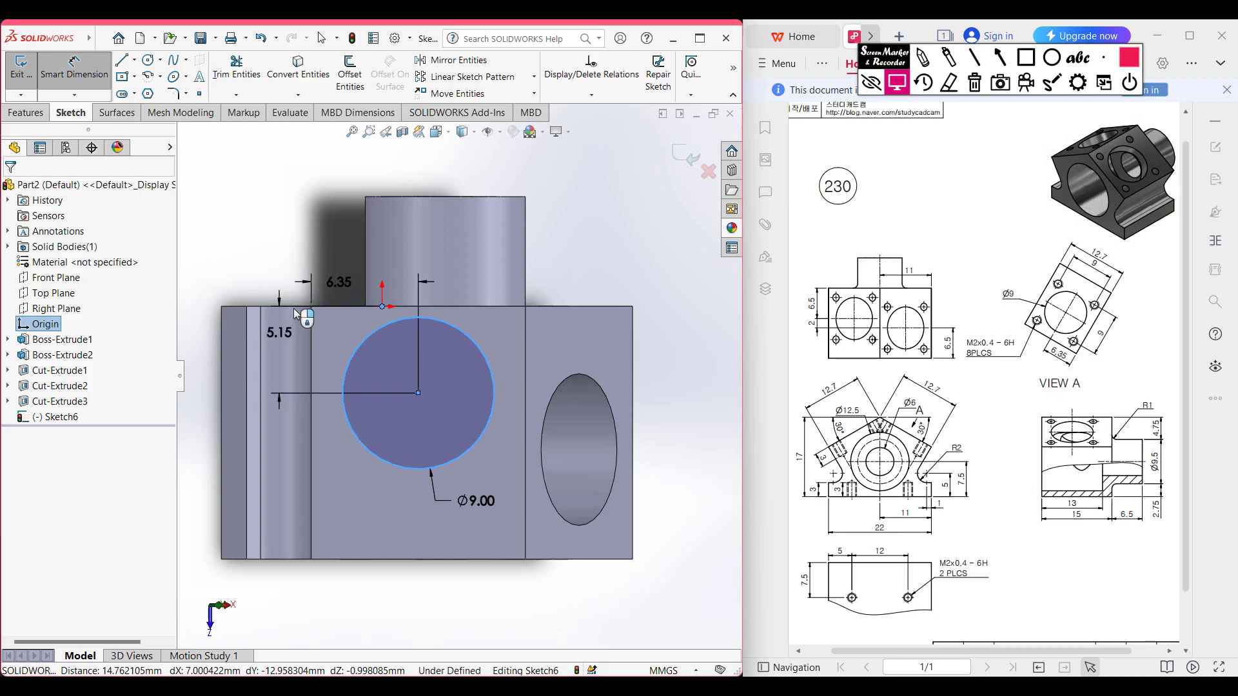
{"action": "left_click", "coordinate": [279, 249]}
{"action": "type", "text": "6.35"}
{"action": "key", "text": "Return"}
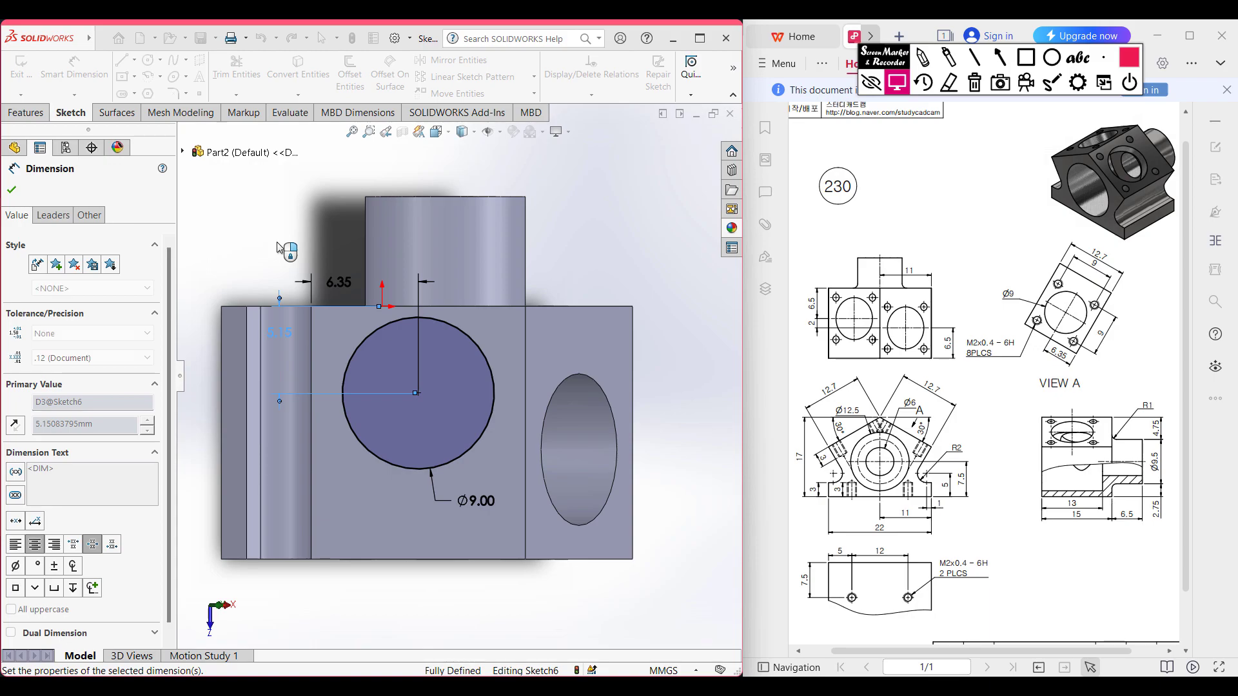
{"action": "left_click", "coordinate": [9, 192]}
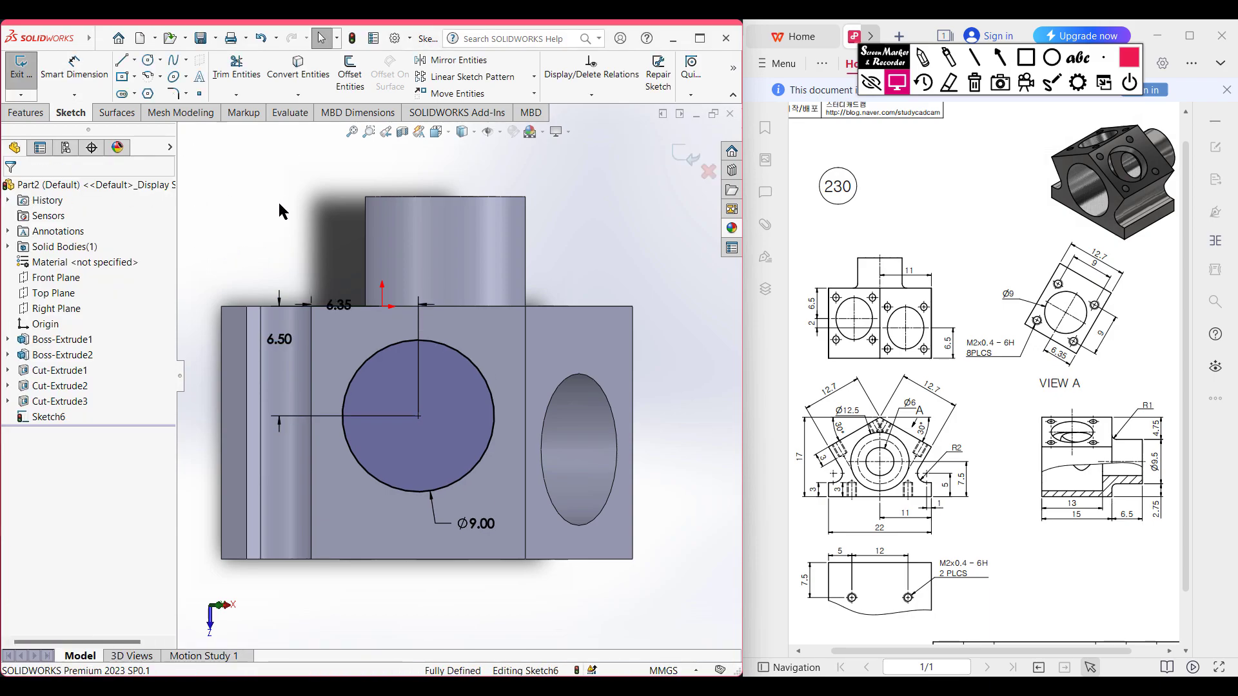
Step: Cut the left face's 9 mm circle into the central bore with a Blind depth of 8 mm, judging the depth from the front
{"action": "key", "text": "ctrl+7"}
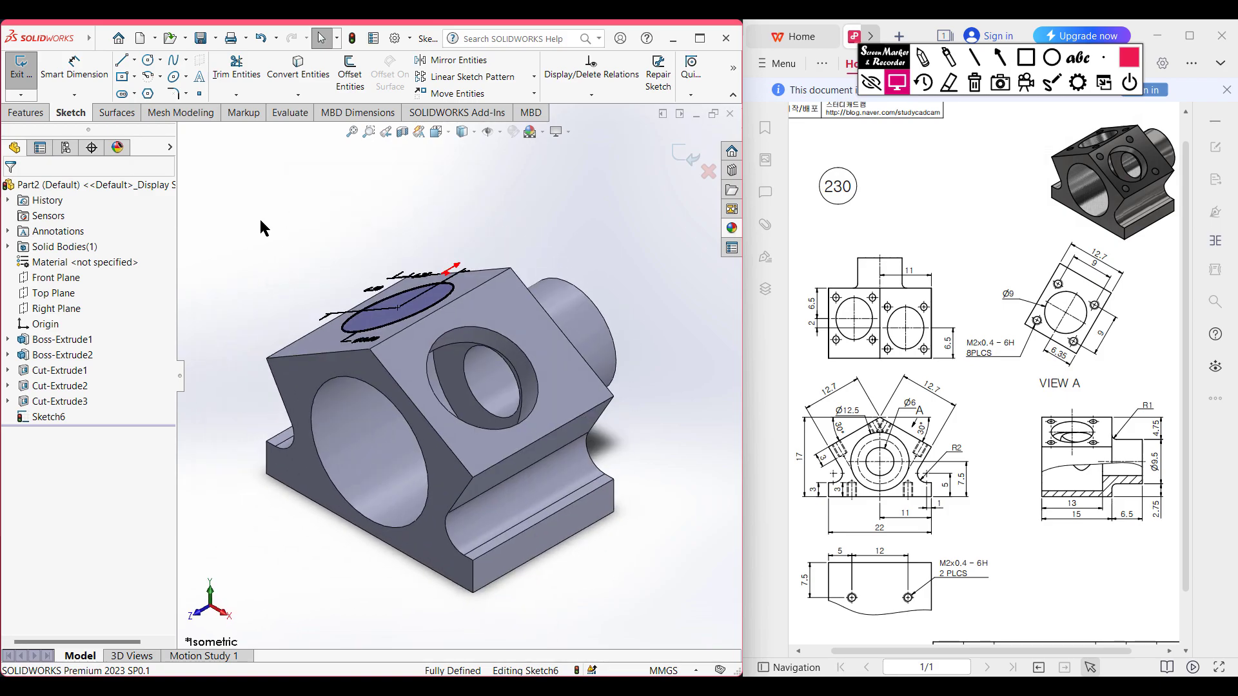
{"action": "left_click", "coordinate": [44, 113]}
{"action": "left_click", "coordinate": [234, 83]}
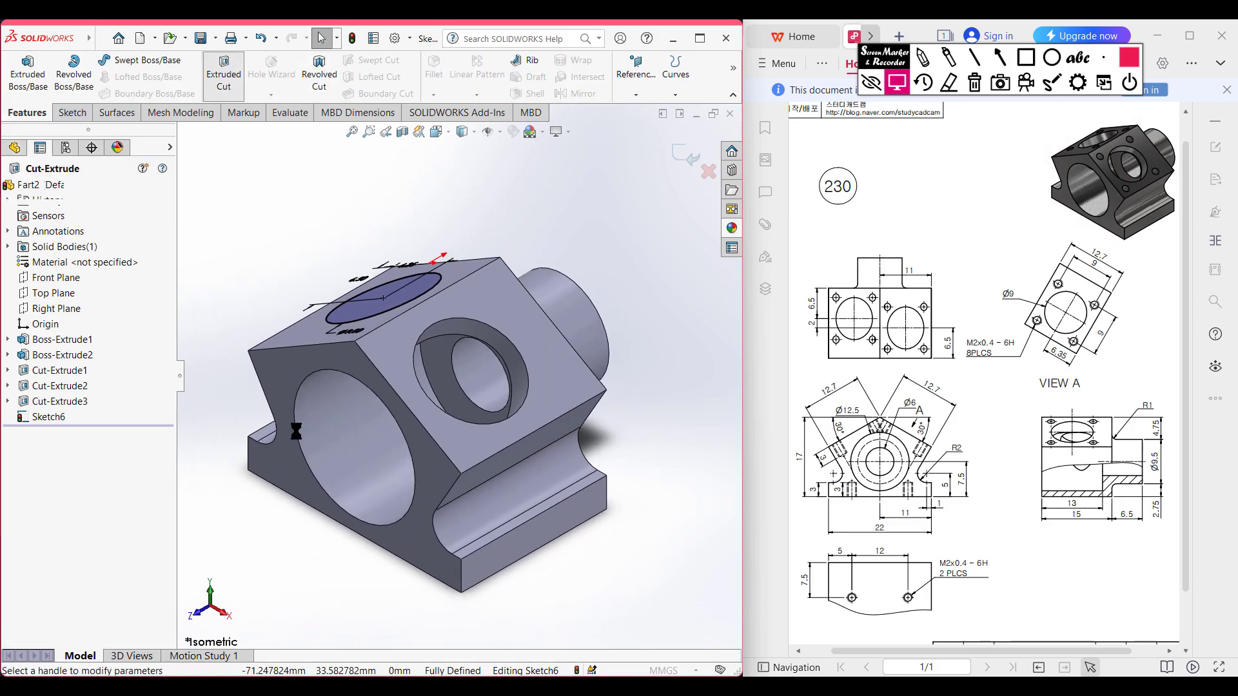
{"action": "left_click", "coordinate": [439, 135]}
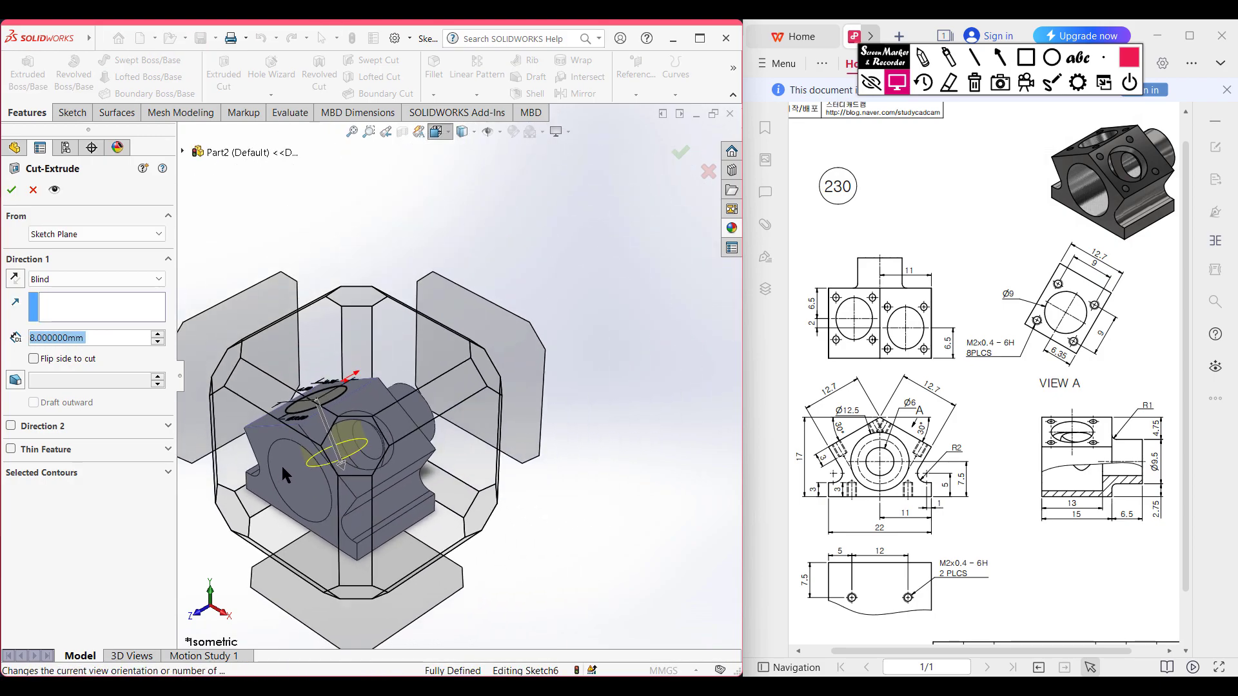
{"action": "left_click", "coordinate": [282, 466]}
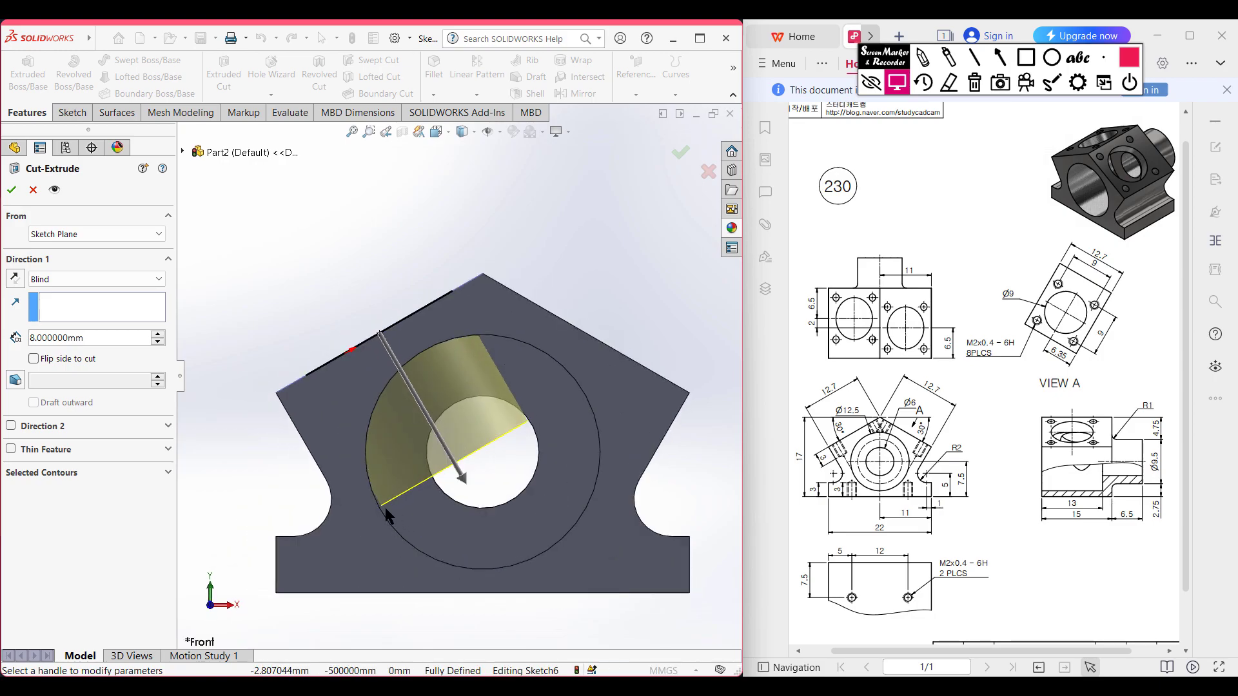
{"action": "scroll", "coordinate": [383, 477], "scroll_direction": "down", "scroll_amount": 5}
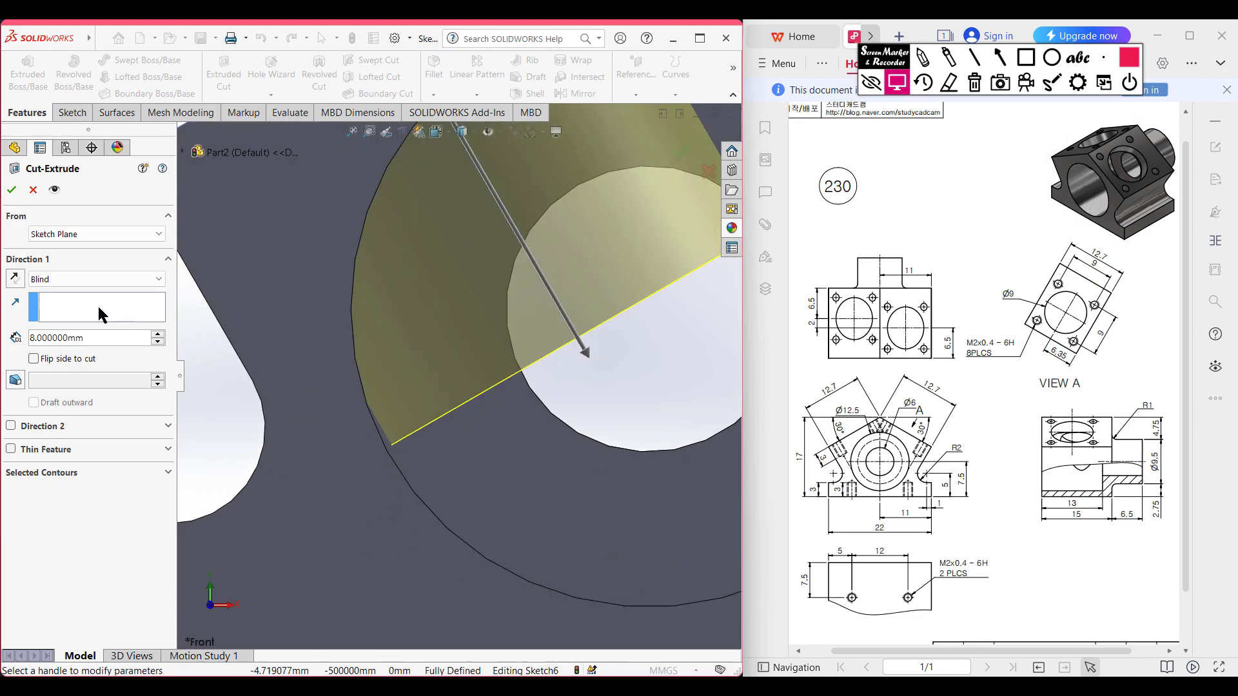
{"action": "left_click", "coordinate": [11, 191]}
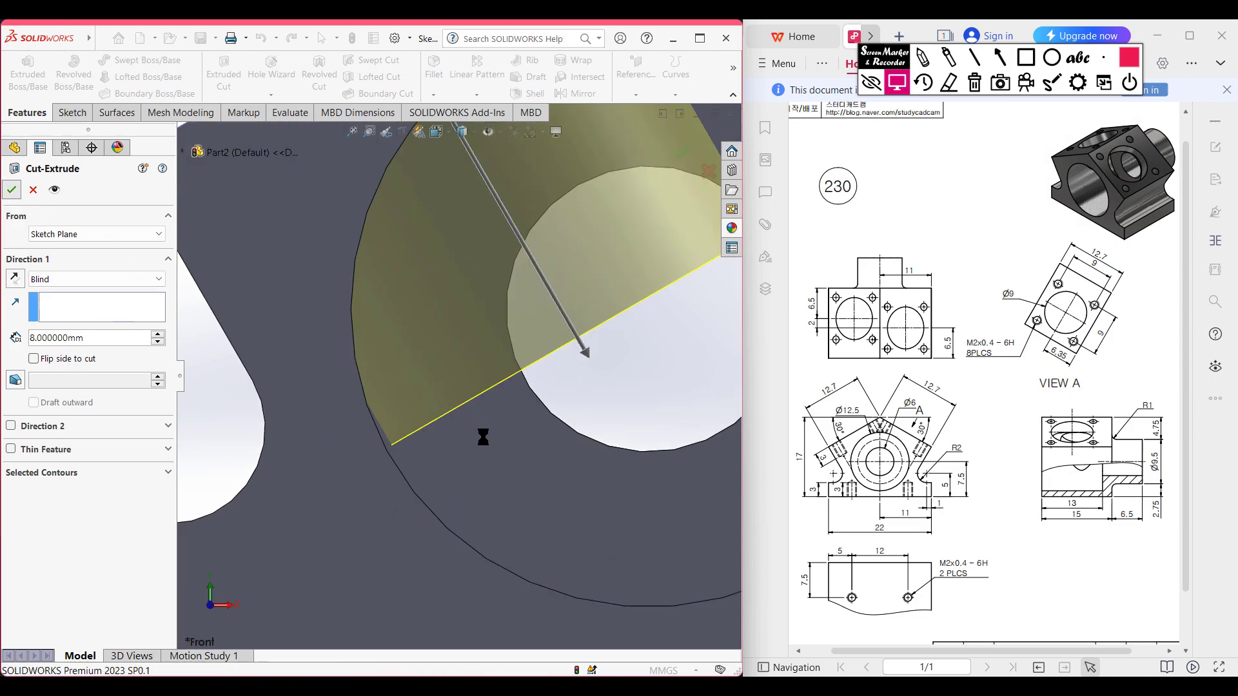
{"action": "scroll", "coordinate": [492, 442], "scroll_direction": "up", "scroll_amount": 5}
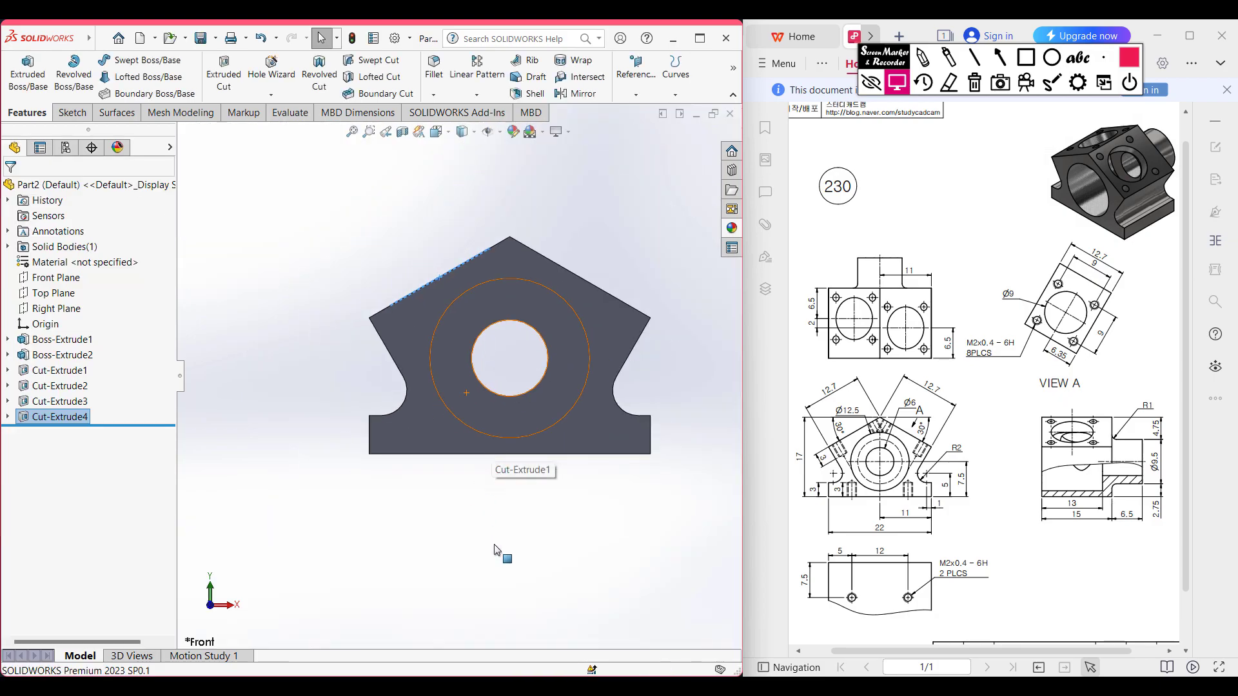
{"action": "left_click", "coordinate": [497, 534]}
{"action": "key", "text": "ctrl+7"}
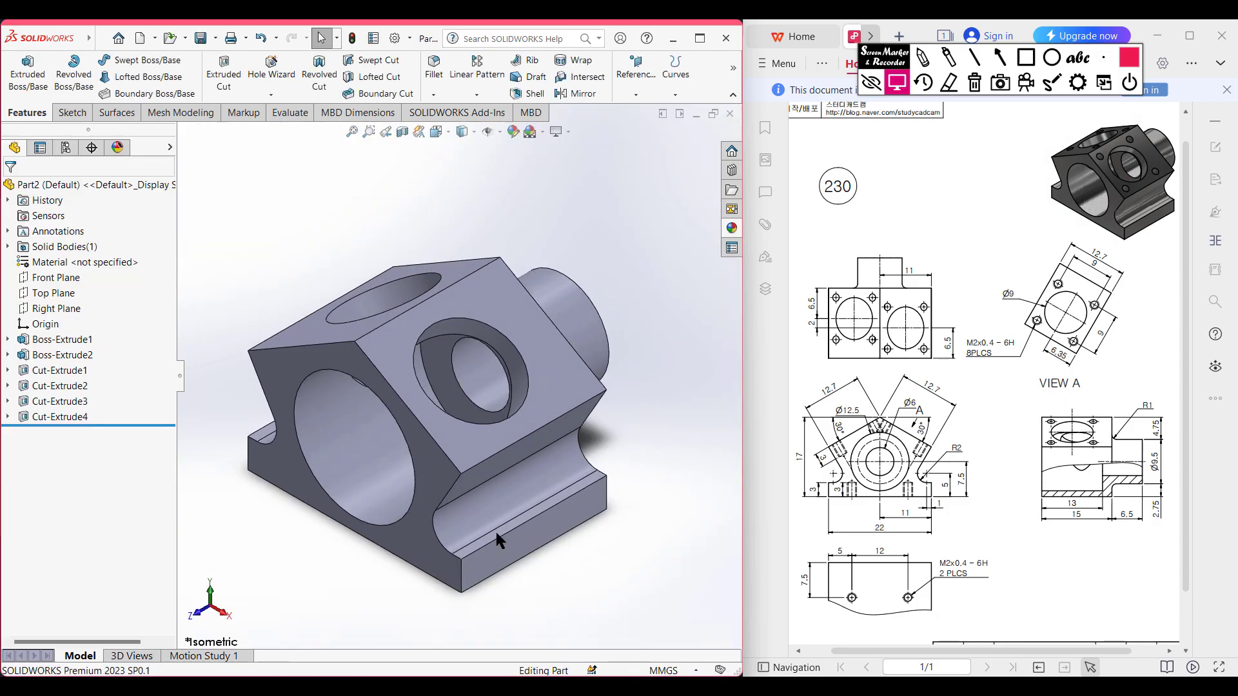
Step: Sketch a 9 mm square on the right inclined face as a centre rectangle centred on the 9 mm bore
{"action": "left_click", "coordinate": [490, 302]}
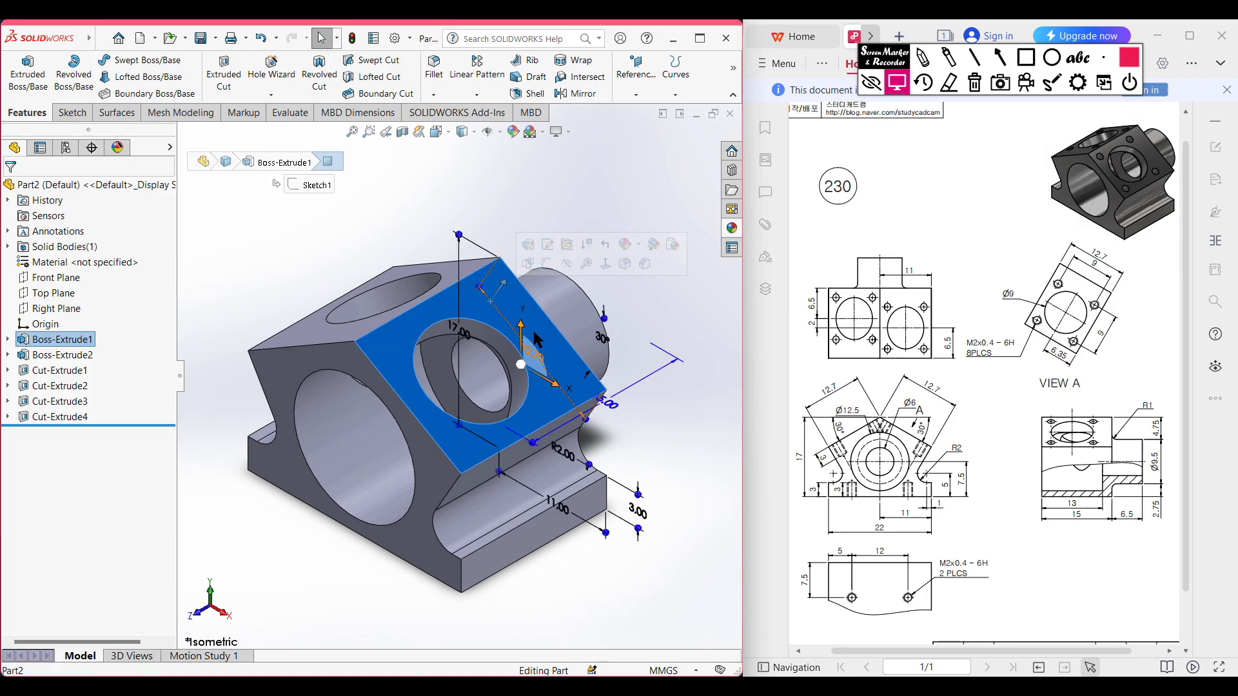
{"action": "left_click", "coordinate": [664, 308]}
{"action": "left_click", "coordinate": [534, 396]}
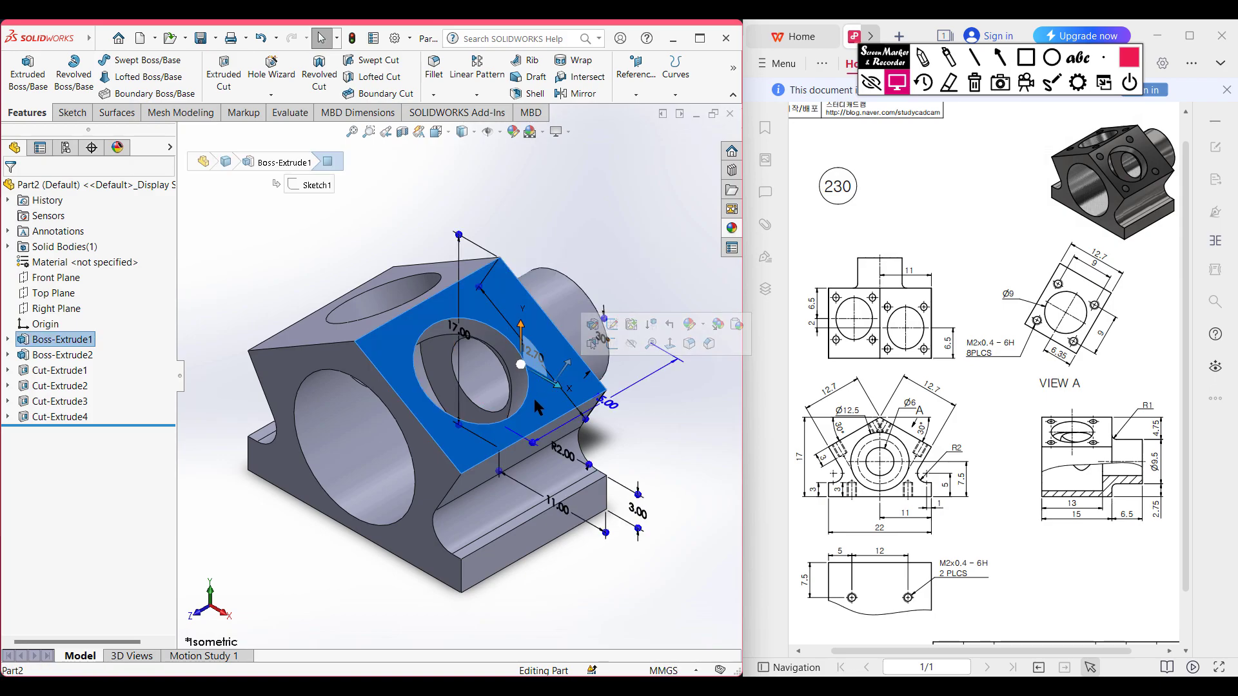
{"action": "right_click", "coordinate": [532, 400]}
{"action": "left_click", "coordinate": [563, 381]}
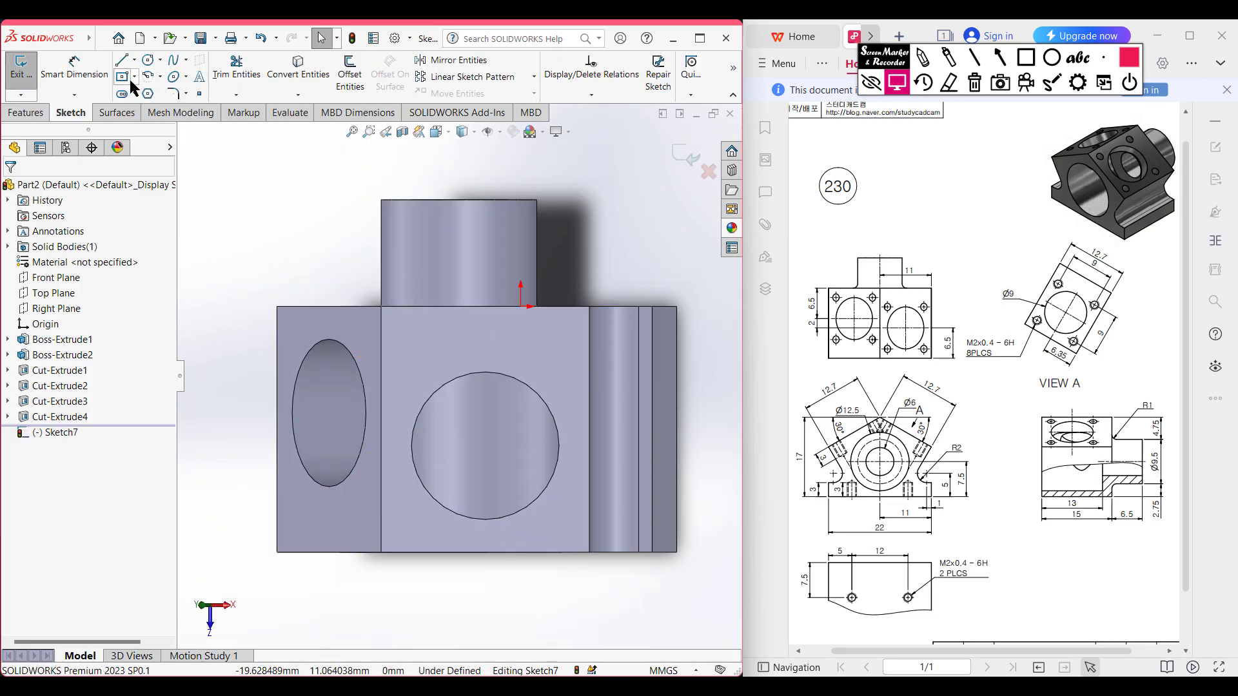
{"action": "left_click", "coordinate": [134, 76]}
{"action": "left_click", "coordinate": [151, 108]}
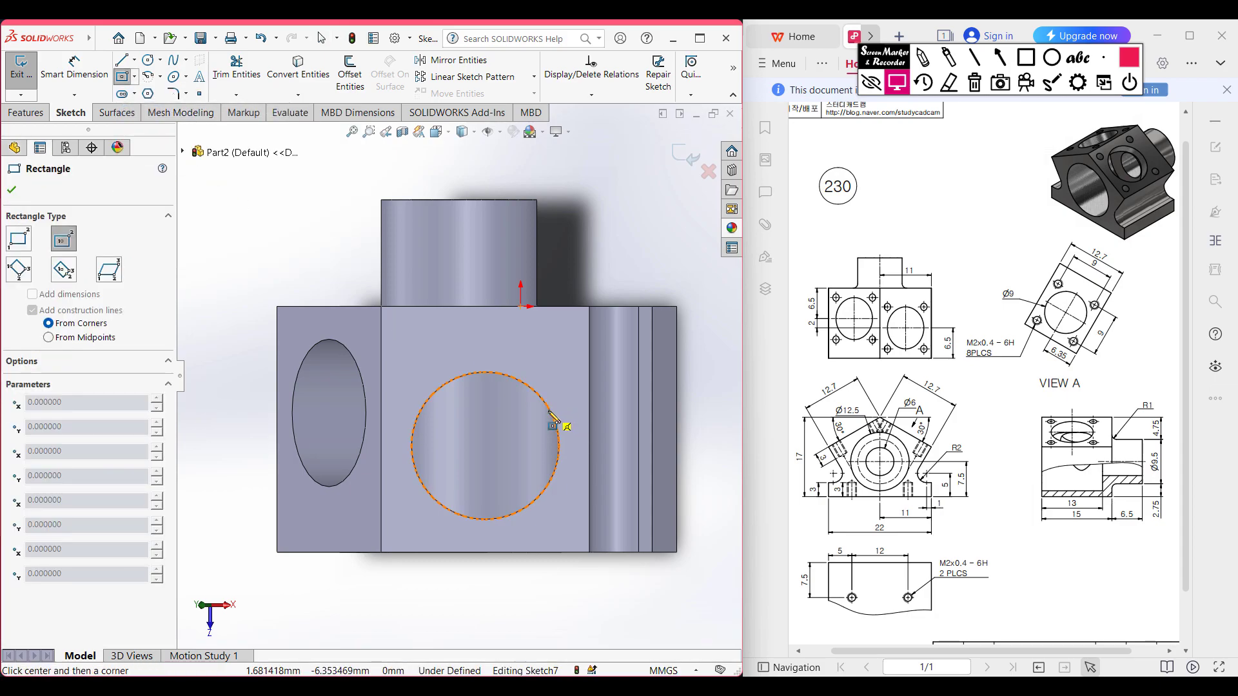
{"action": "left_click", "coordinate": [485, 446]}
{"action": "left_click", "coordinate": [560, 502]}
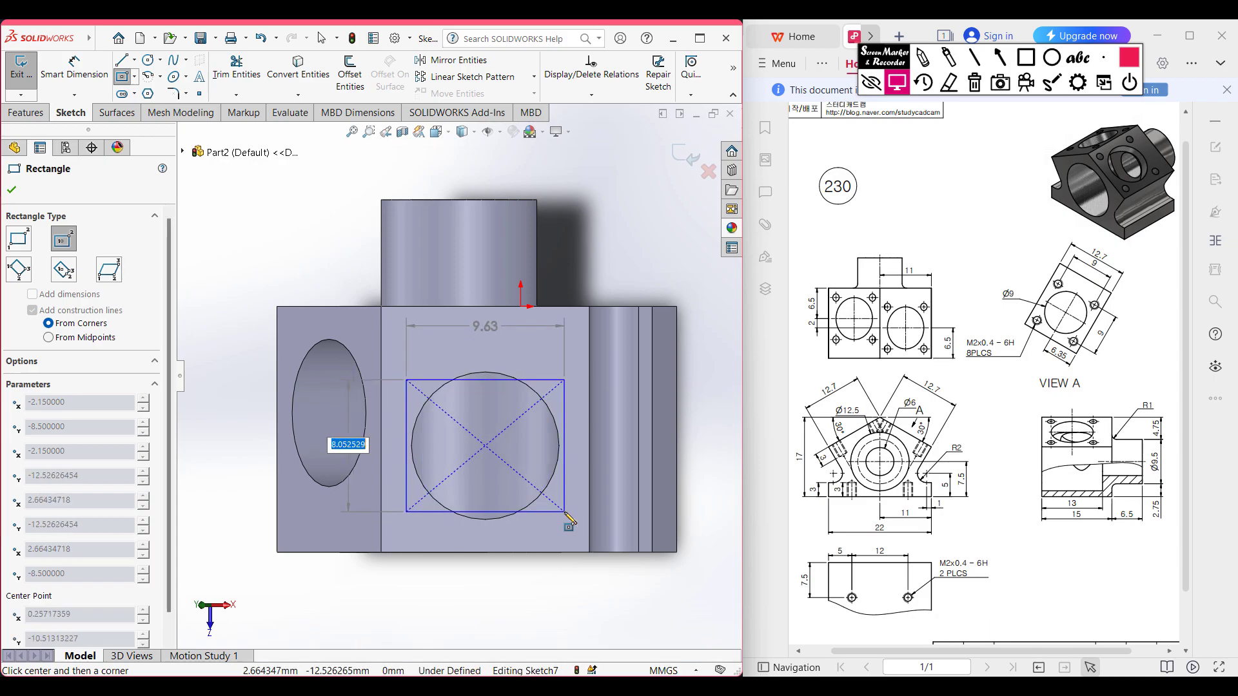
{"action": "key", "text": "Tab"}
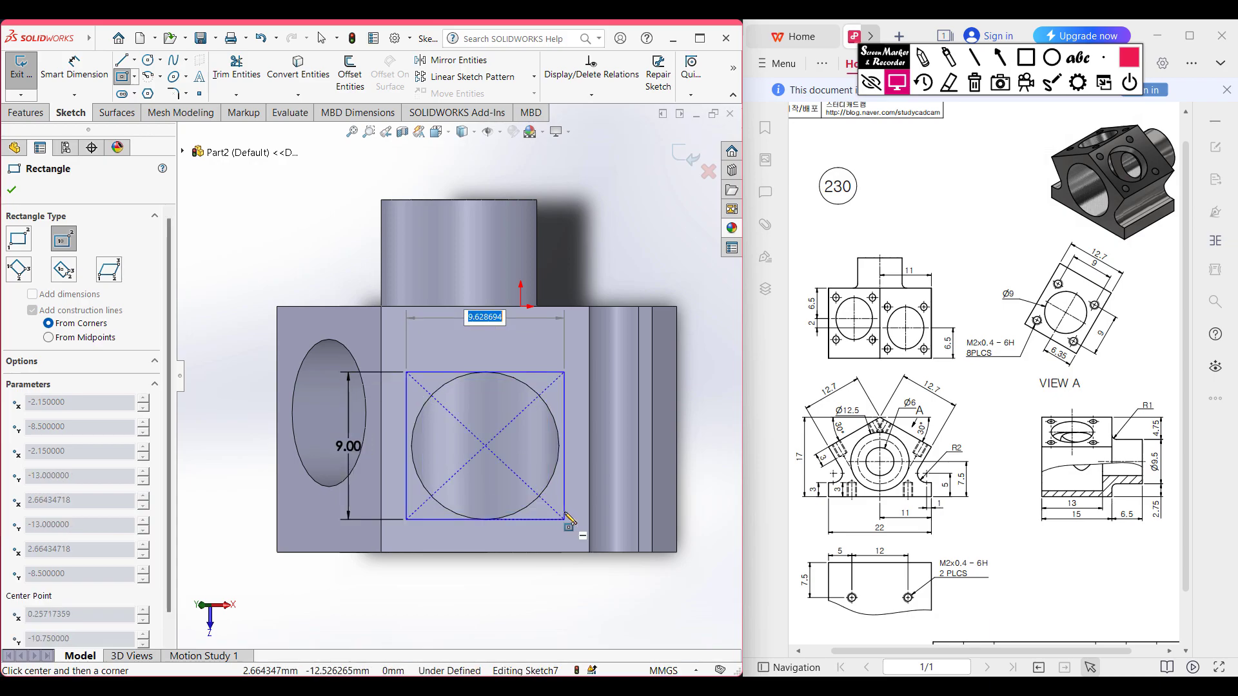
{"action": "key", "text": "Tab"}
{"action": "key", "text": "Return"}
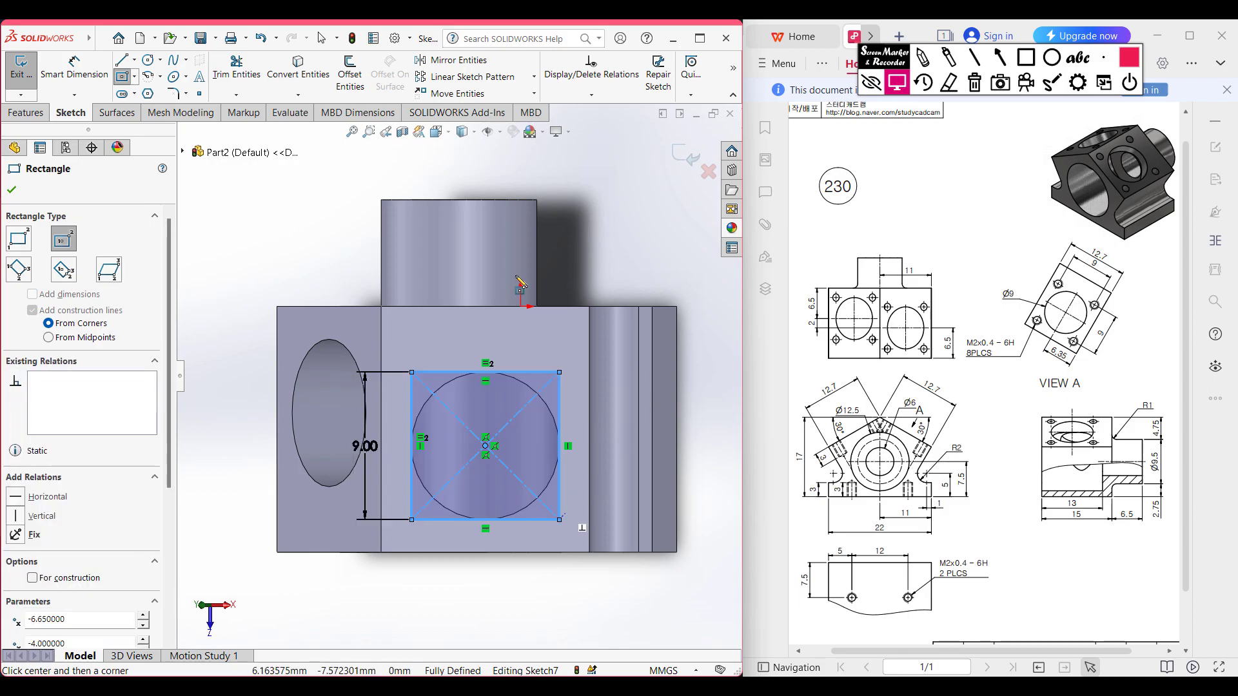
{"action": "left_click", "coordinate": [15, 193]}
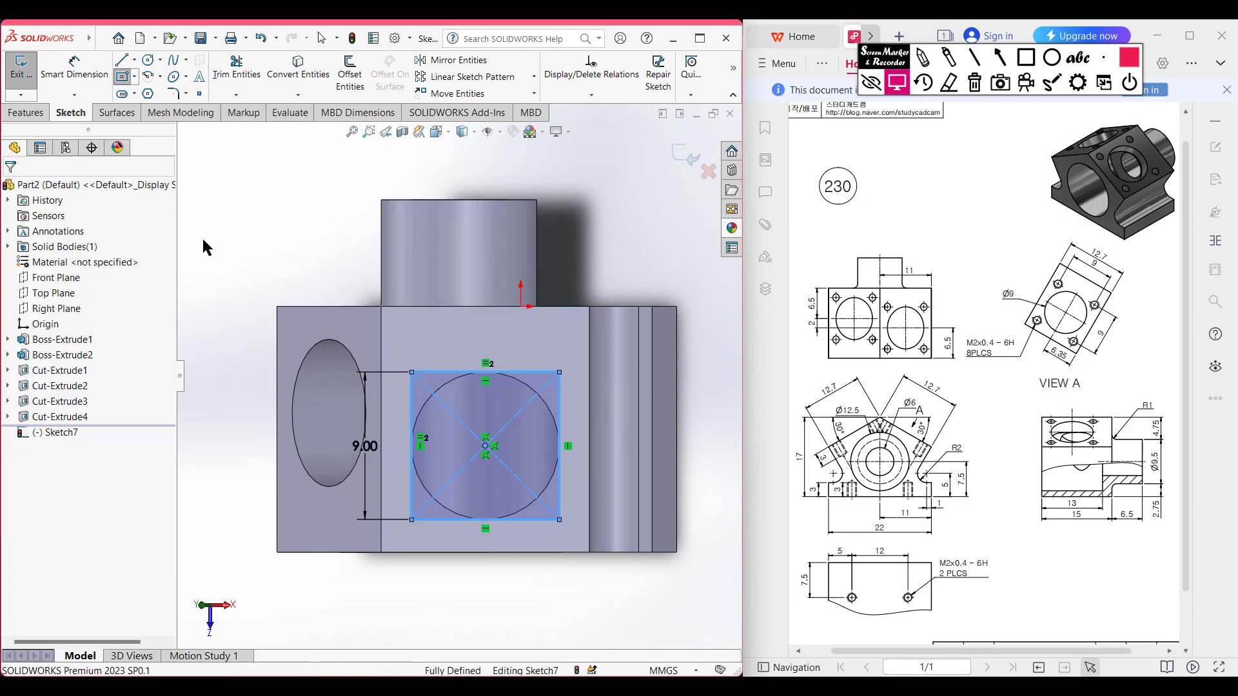
Step: Convert the square's four sides to construction geometry and exit the sketch
{"action": "left_click", "coordinate": [275, 241]}
{"action": "right_click", "coordinate": [284, 240]}
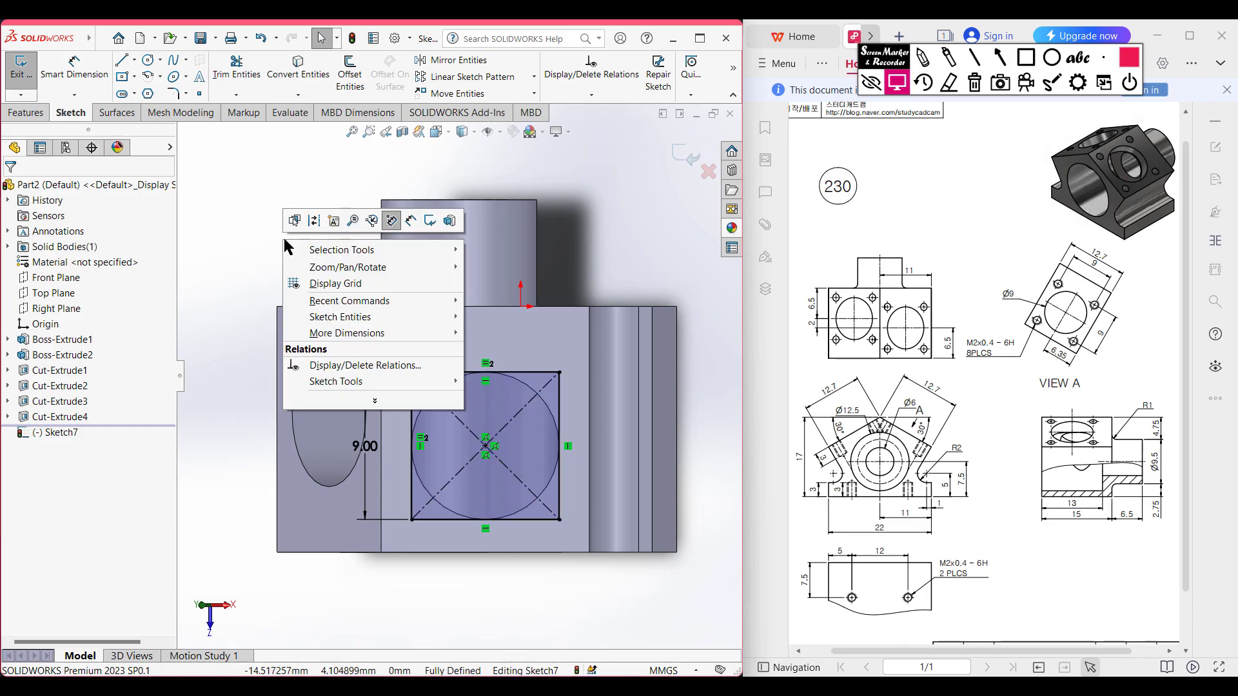
{"action": "left_click", "coordinate": [314, 222]}
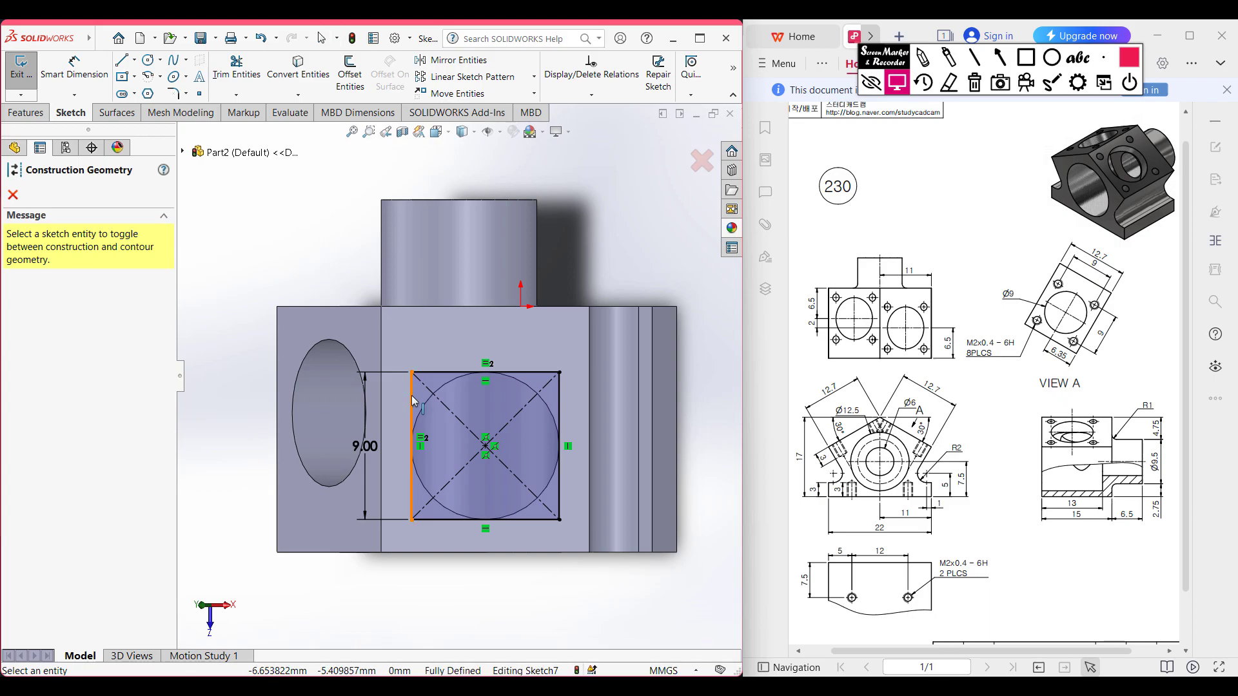
{"action": "left_click", "coordinate": [441, 374]}
{"action": "left_click", "coordinate": [559, 420]}
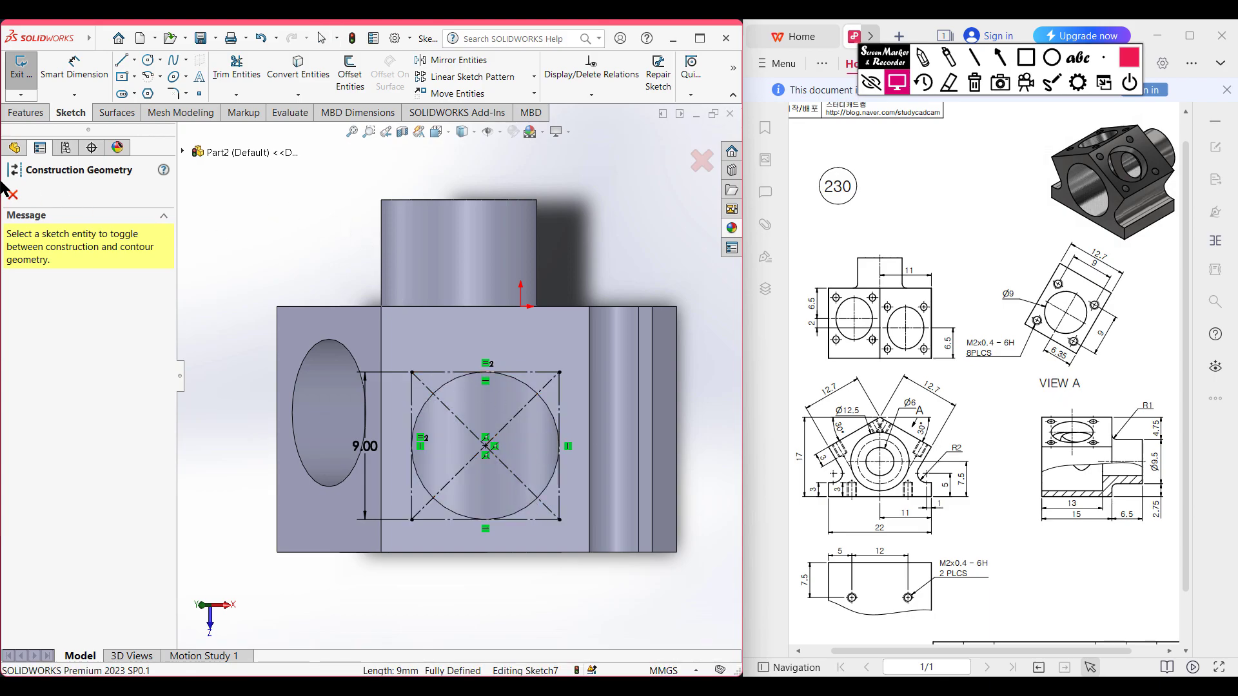
{"action": "left_click", "coordinate": [13, 196]}
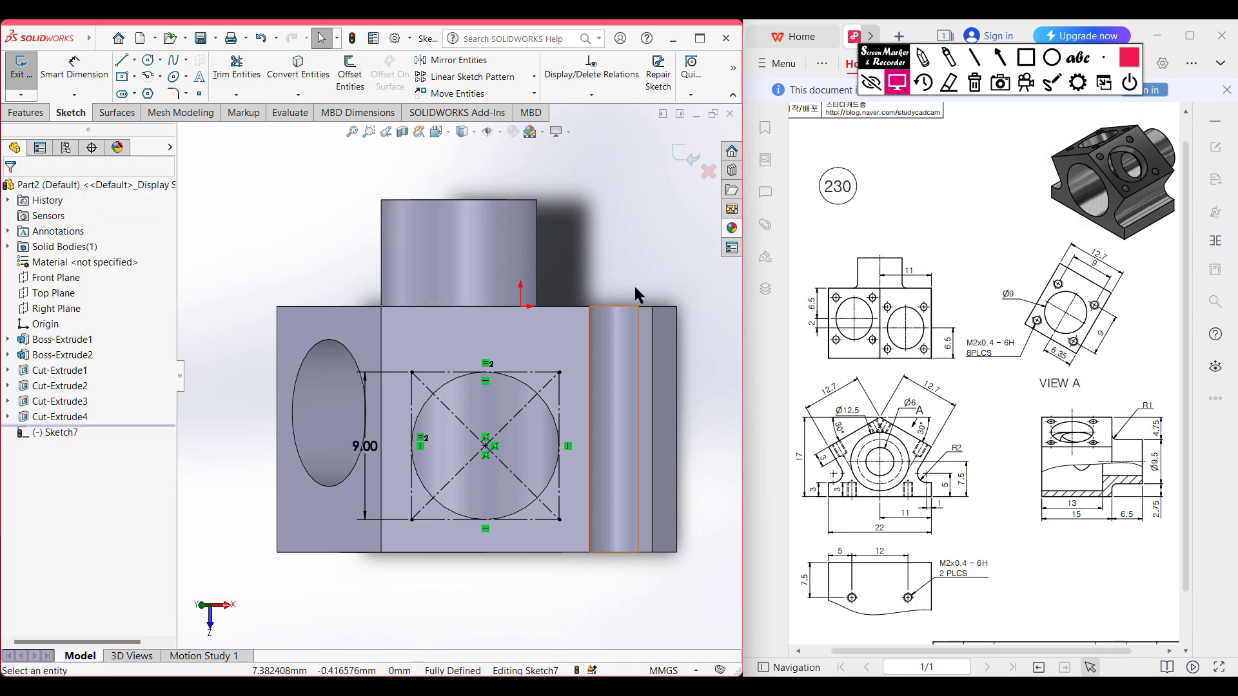
{"action": "key", "text": "ctrl+7"}
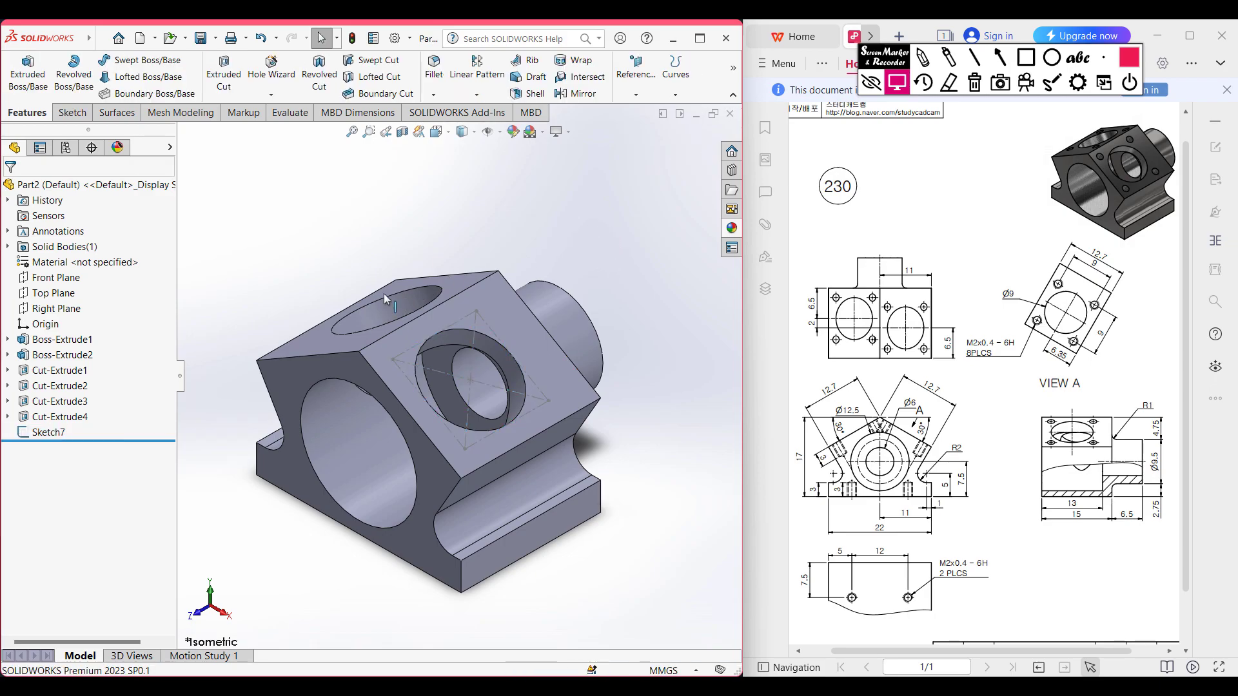
Step: Sketch a 9 mm square on the left inclined face as a centre rectangle centred on the 9 mm bore
{"action": "left_click", "coordinate": [331, 343]}
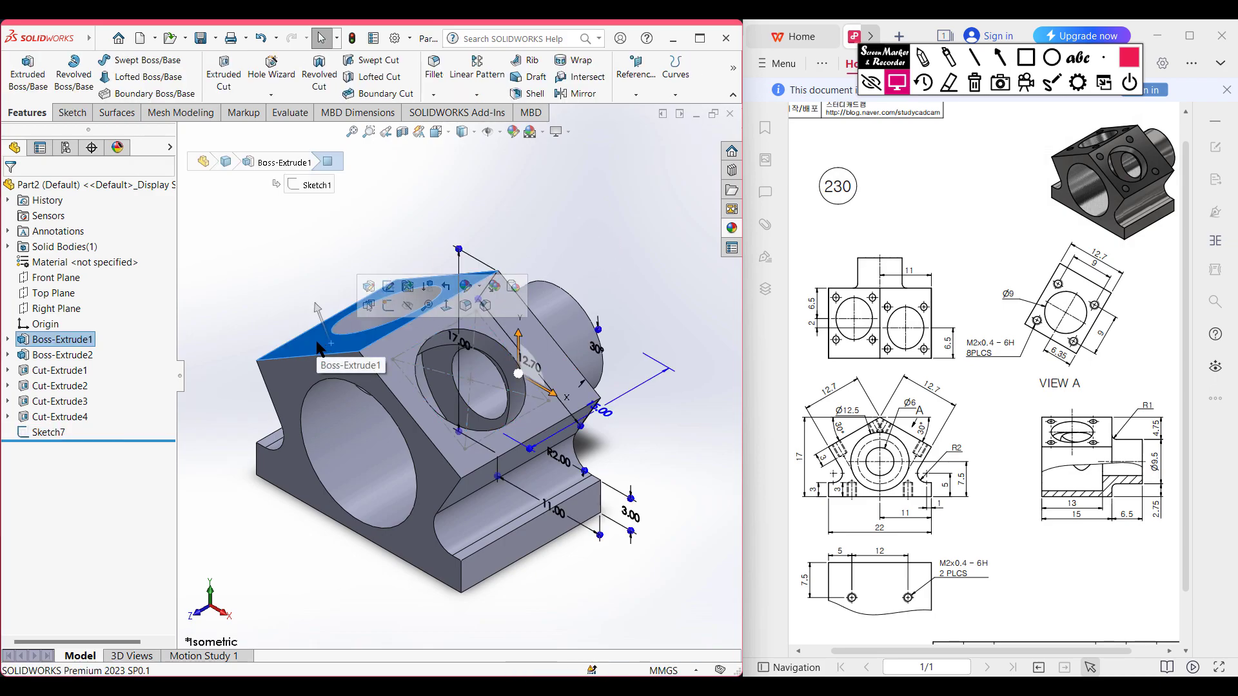
{"action": "right_click", "coordinate": [317, 342]}
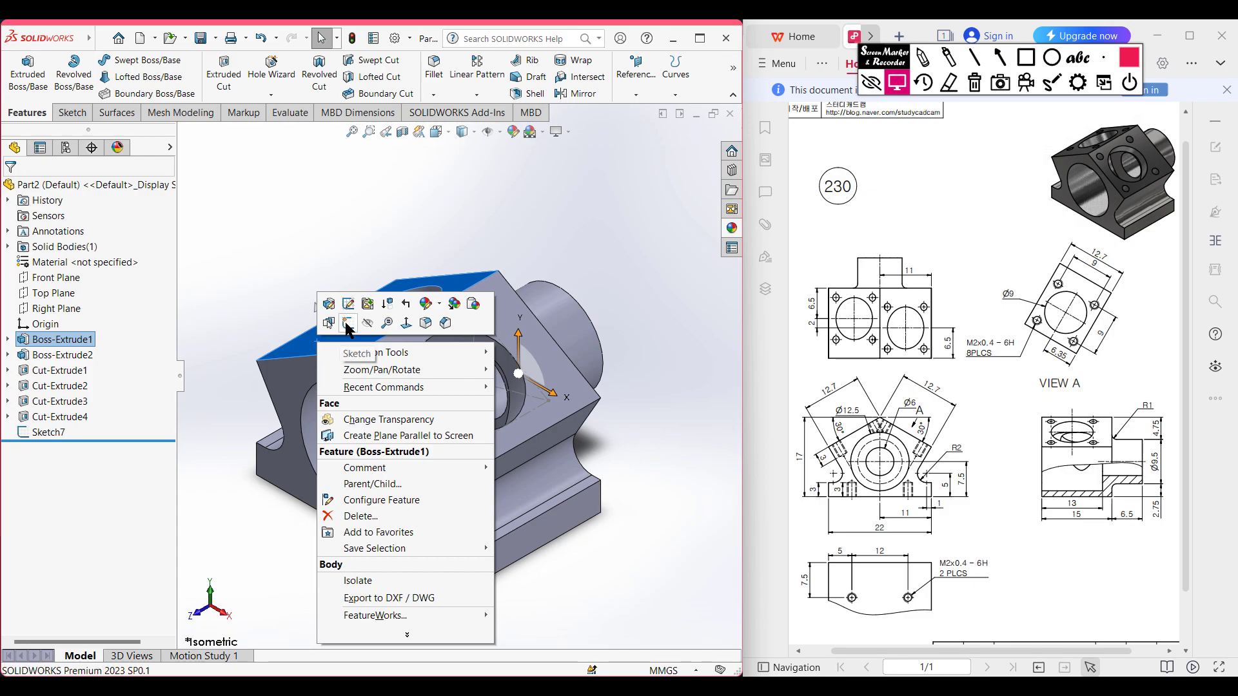
{"action": "left_click", "coordinate": [347, 324]}
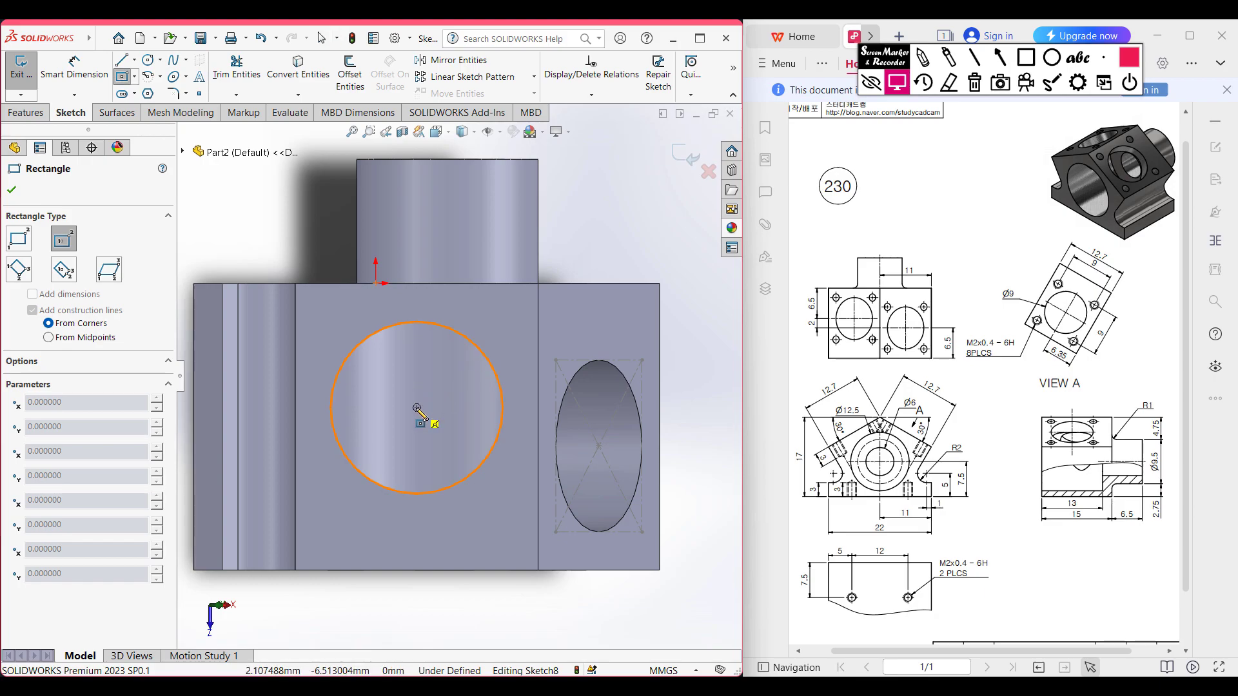
{"action": "left_click", "coordinate": [416, 407]}
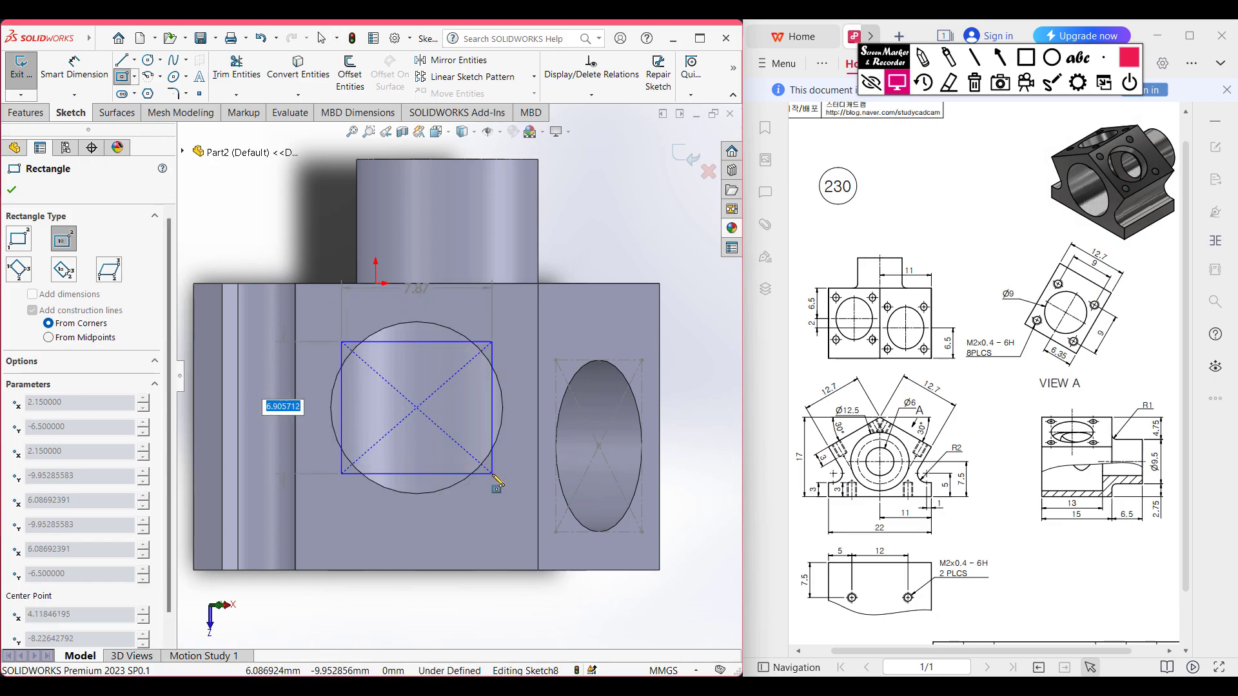
{"action": "type", "text": "9"}
{"action": "key", "text": "Tab"}
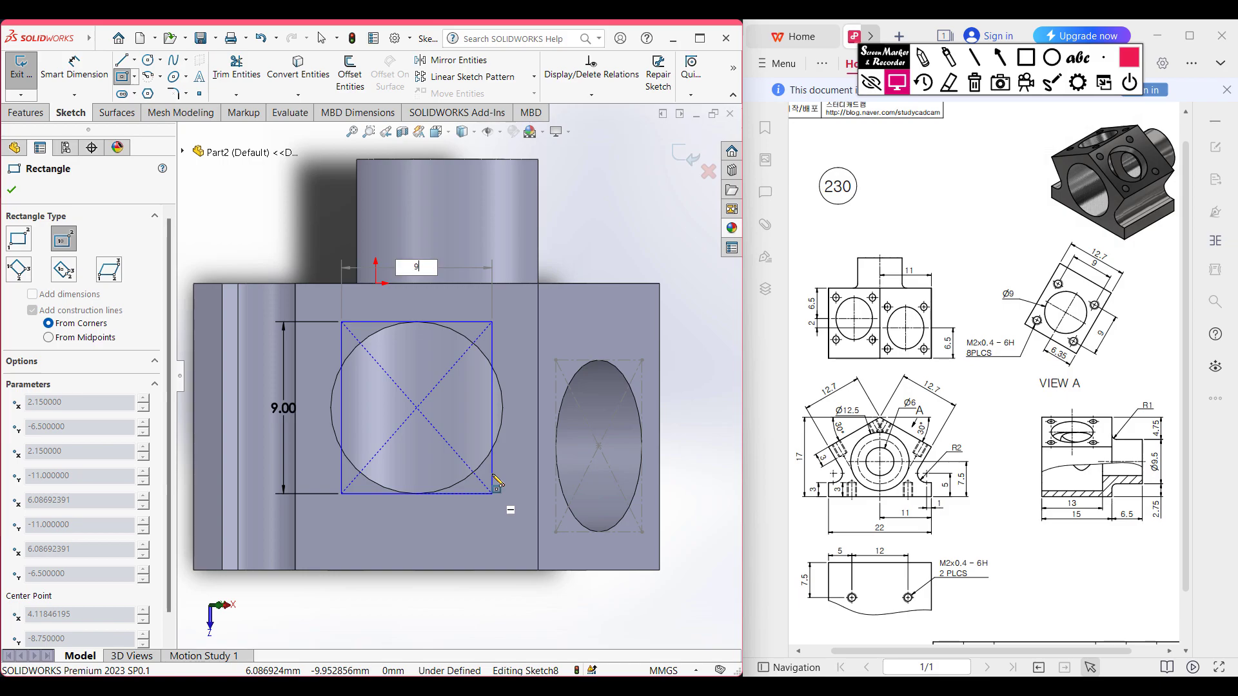
{"action": "key", "text": "Tab"}
{"action": "key", "text": "Return"}
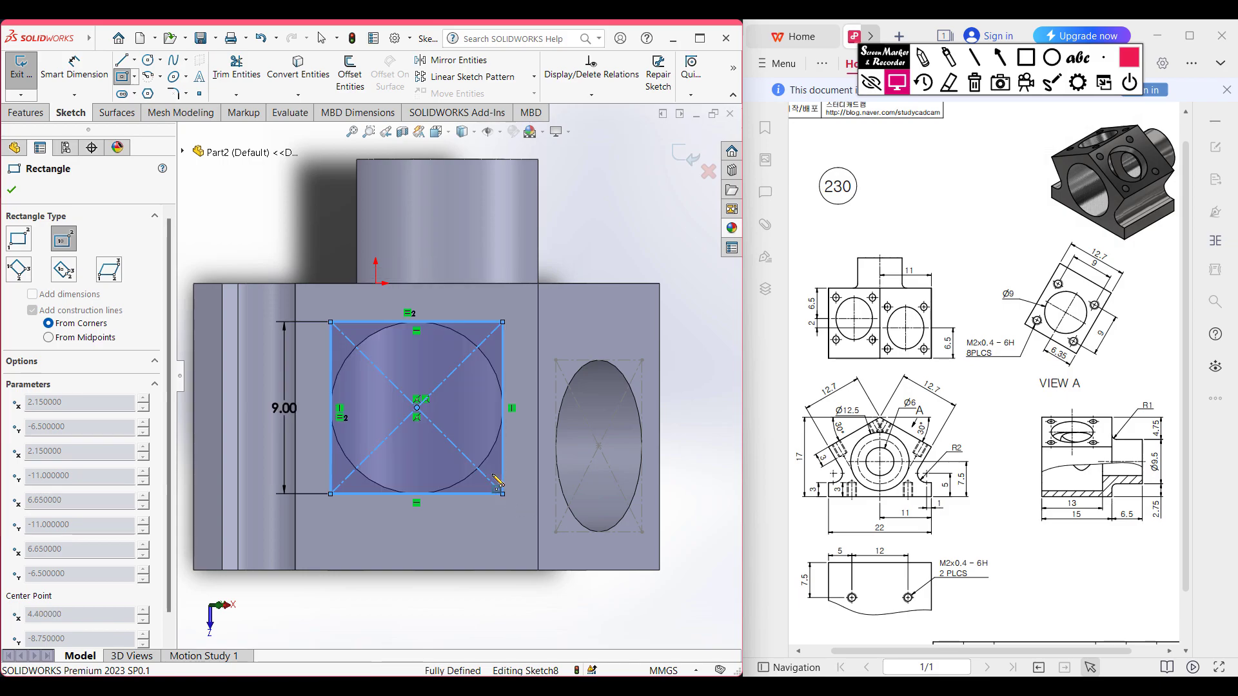
{"action": "left_click", "coordinate": [12, 190]}
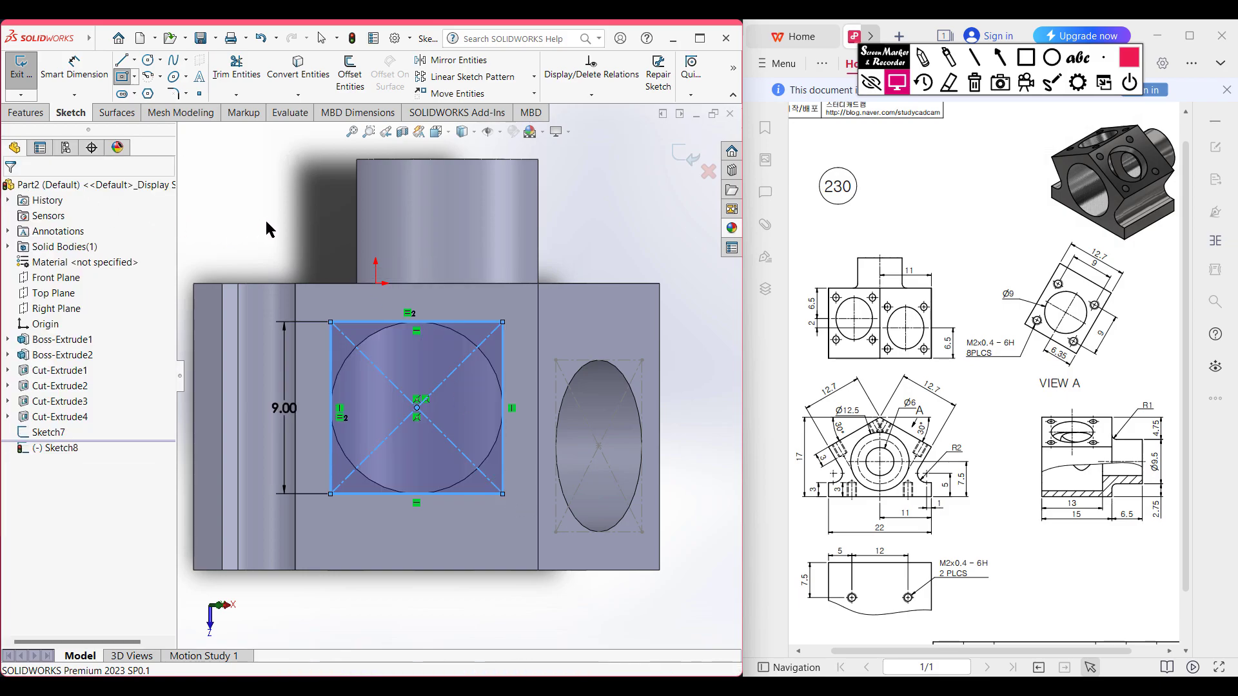
Step: Convert the left face square's four sides to construction geometry and exit the sketch
{"action": "left_click", "coordinate": [267, 215]}
{"action": "right_click", "coordinate": [267, 214]}
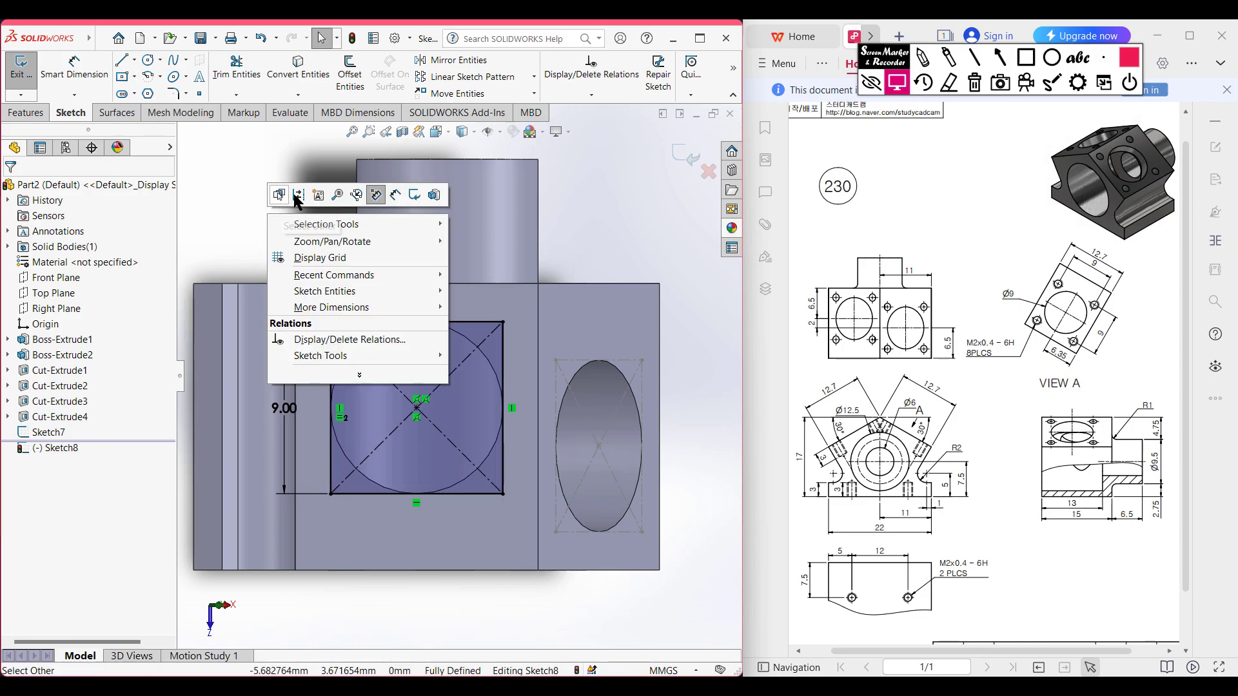
{"action": "left_click", "coordinate": [291, 194]}
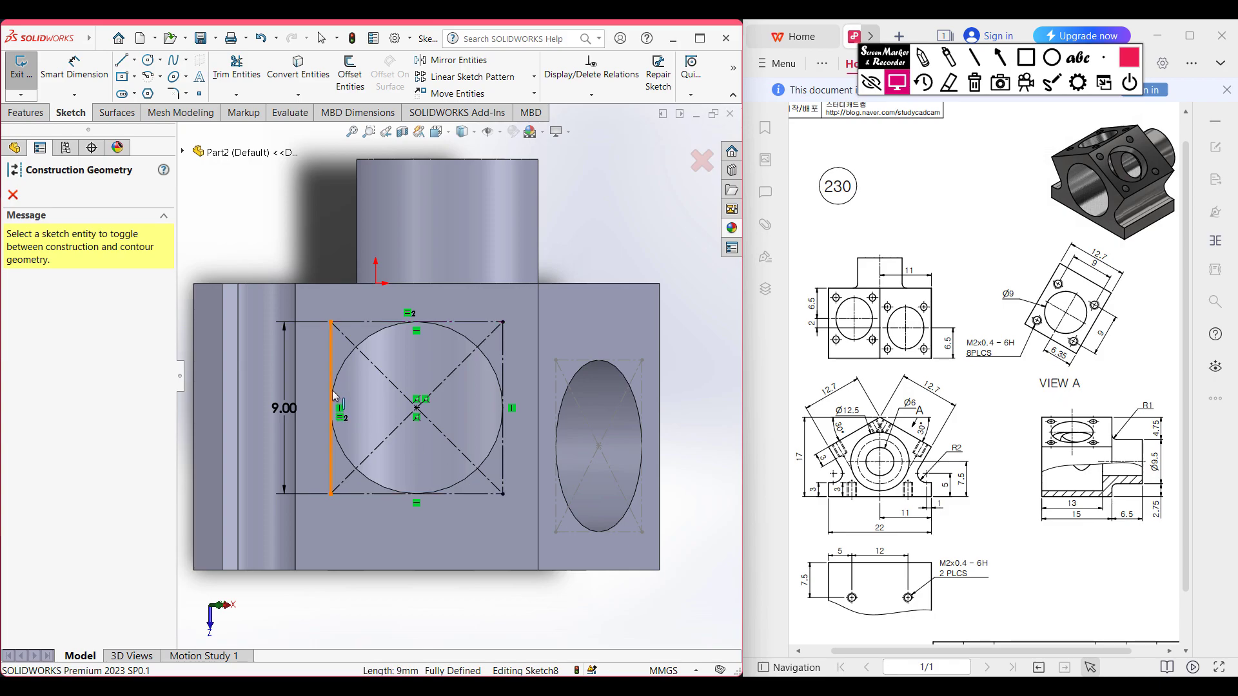
{"action": "left_click", "coordinate": [331, 365]}
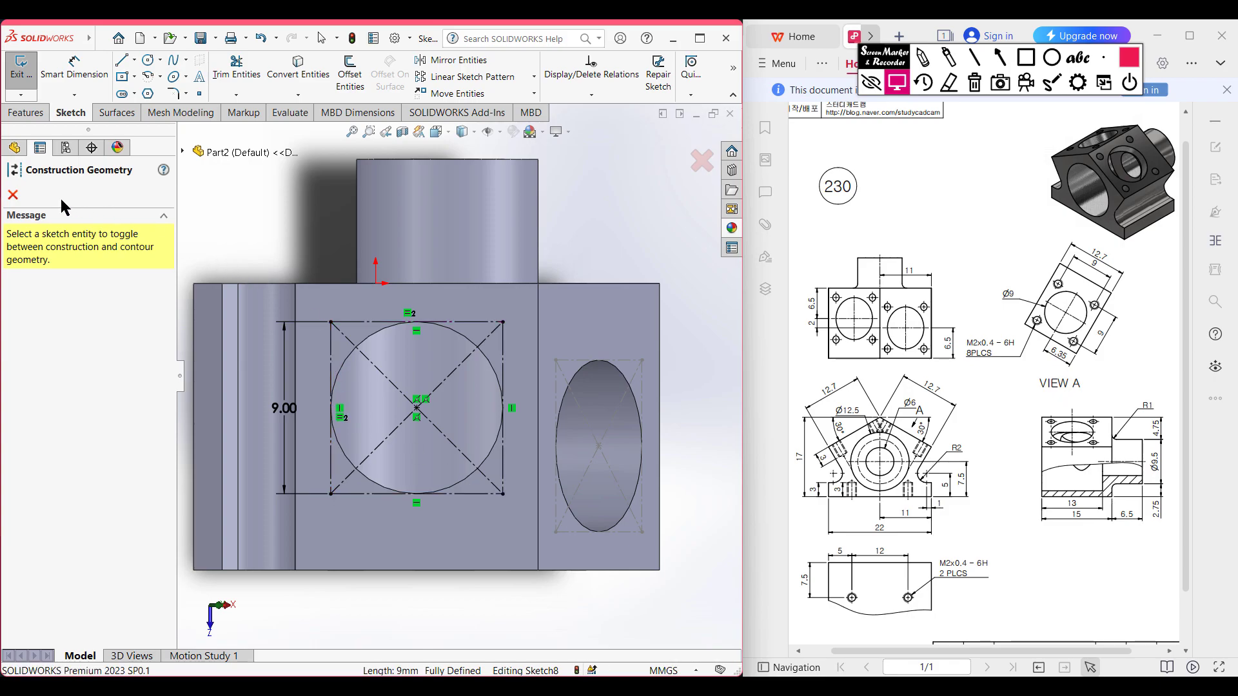
{"action": "left_click", "coordinate": [12, 195]}
{"action": "left_click", "coordinate": [684, 157]}
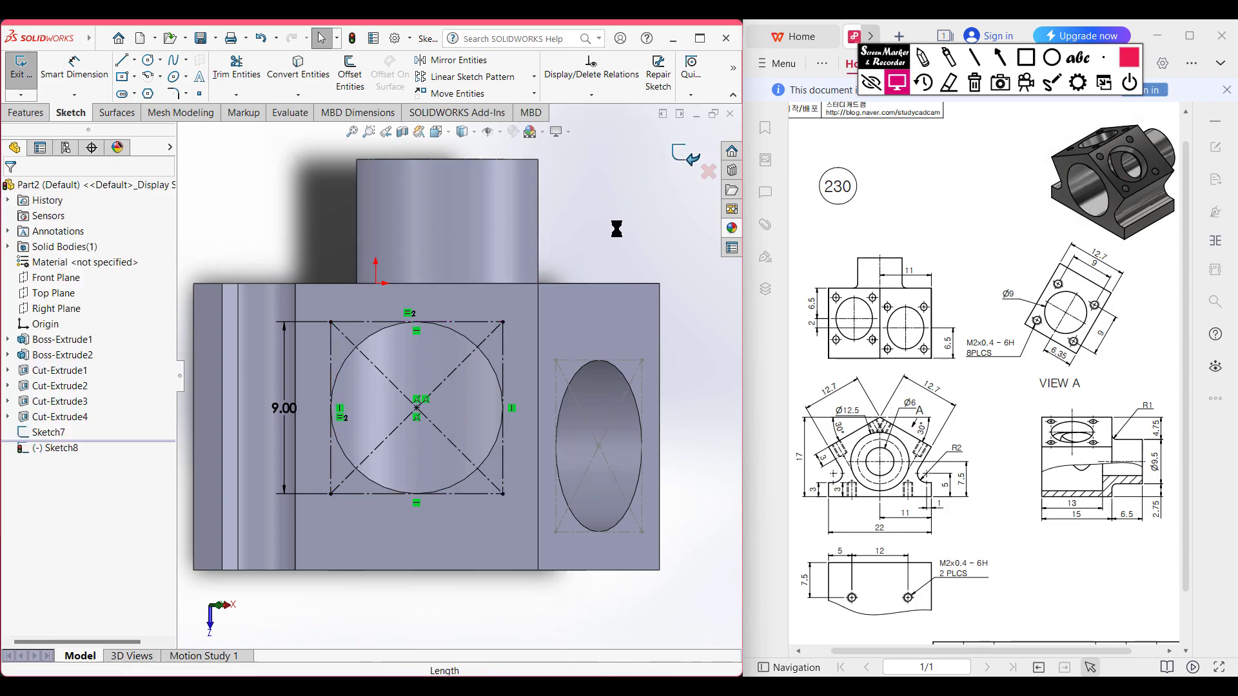
{"action": "key", "text": "Escape"}
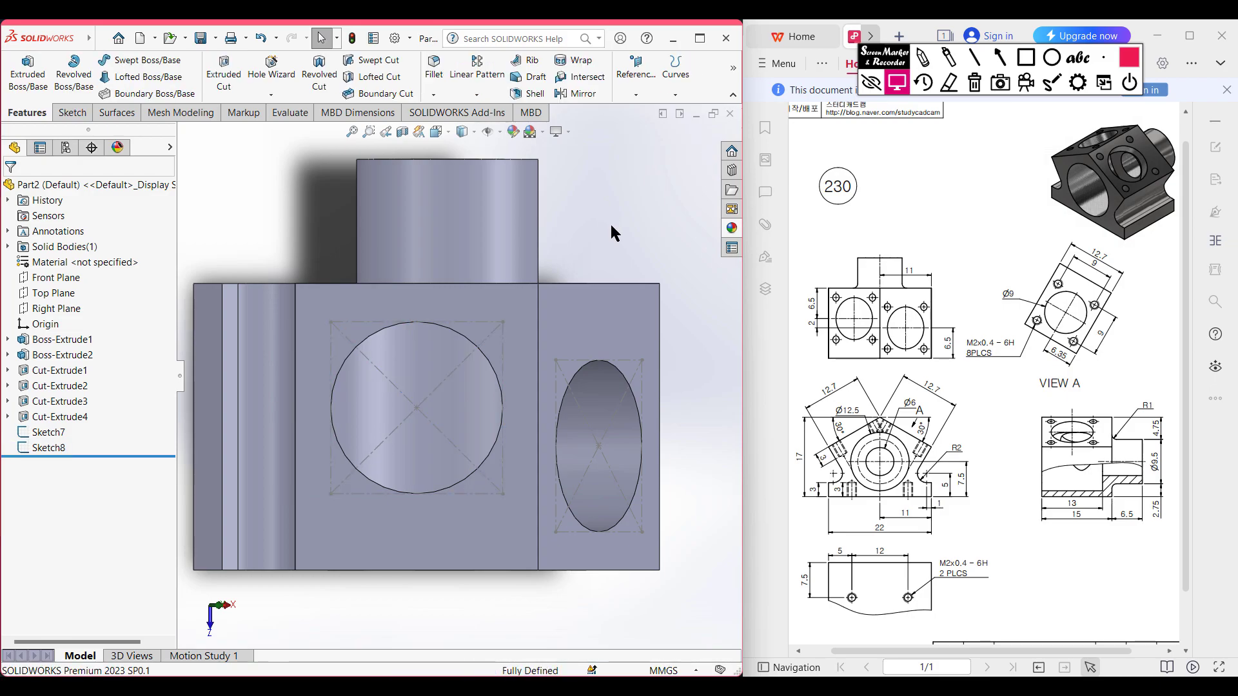
Step: Set up an M2x0.4 ANSI Metric hole in the Hole Wizard as a Tapped hole with a Blind depth of 3 mm
{"action": "key", "text": "ctrl+7"}
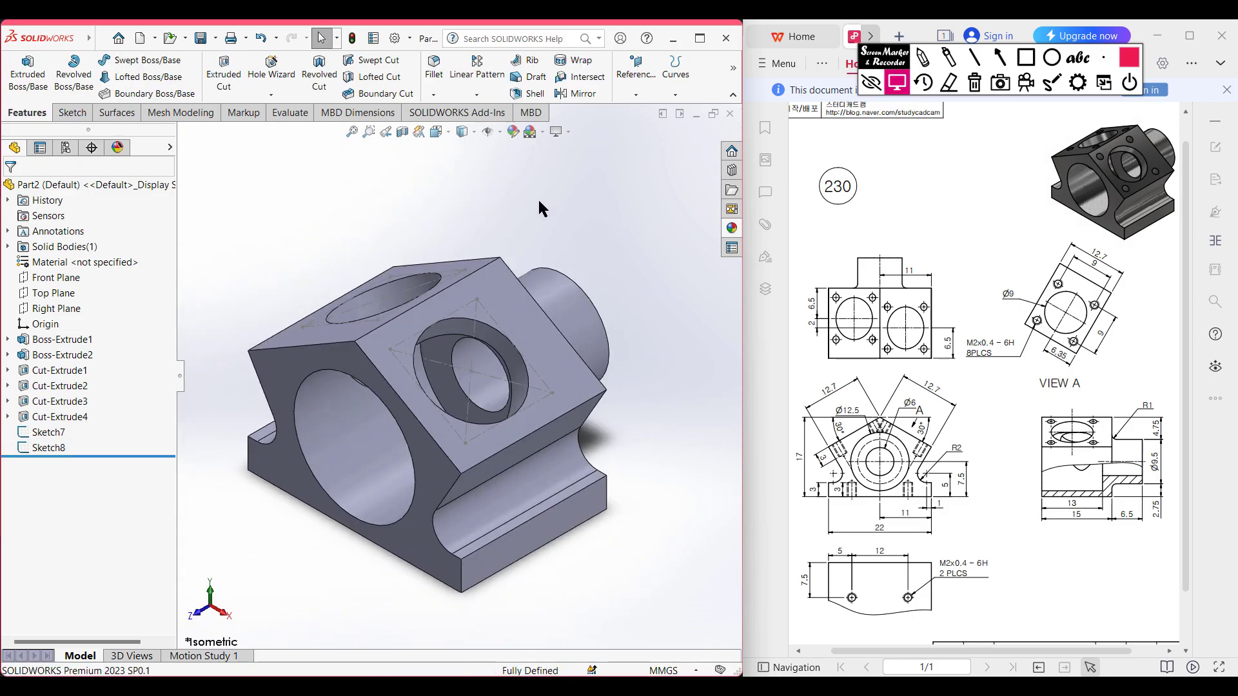
{"action": "left_click", "coordinate": [276, 78]}
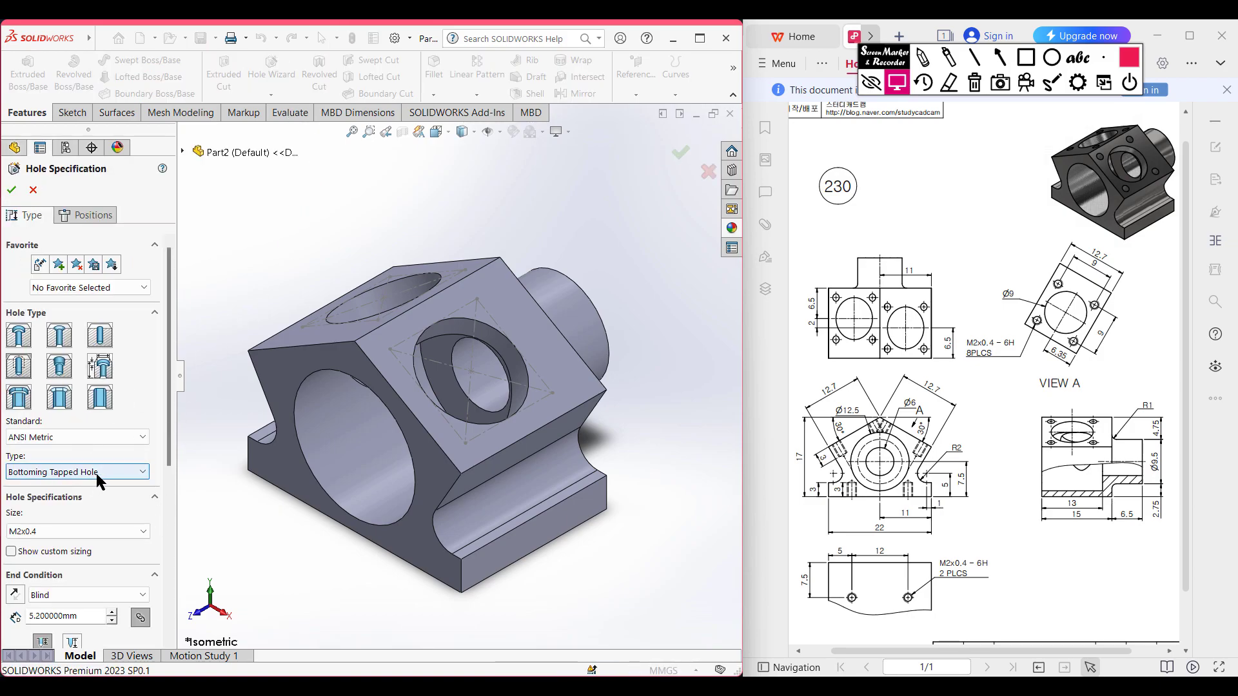
{"action": "left_click", "coordinate": [96, 474]}
{"action": "left_click", "coordinate": [94, 504]}
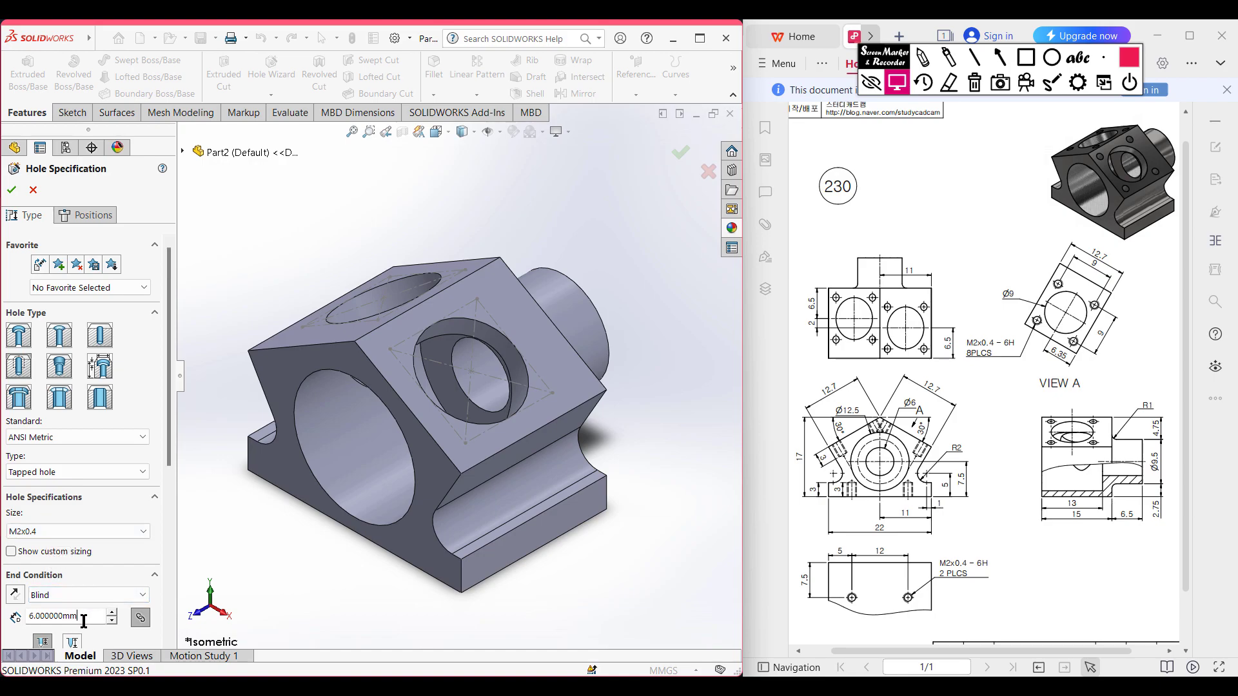
{"action": "type", "text": "3"}
{"action": "key", "text": "Return"}
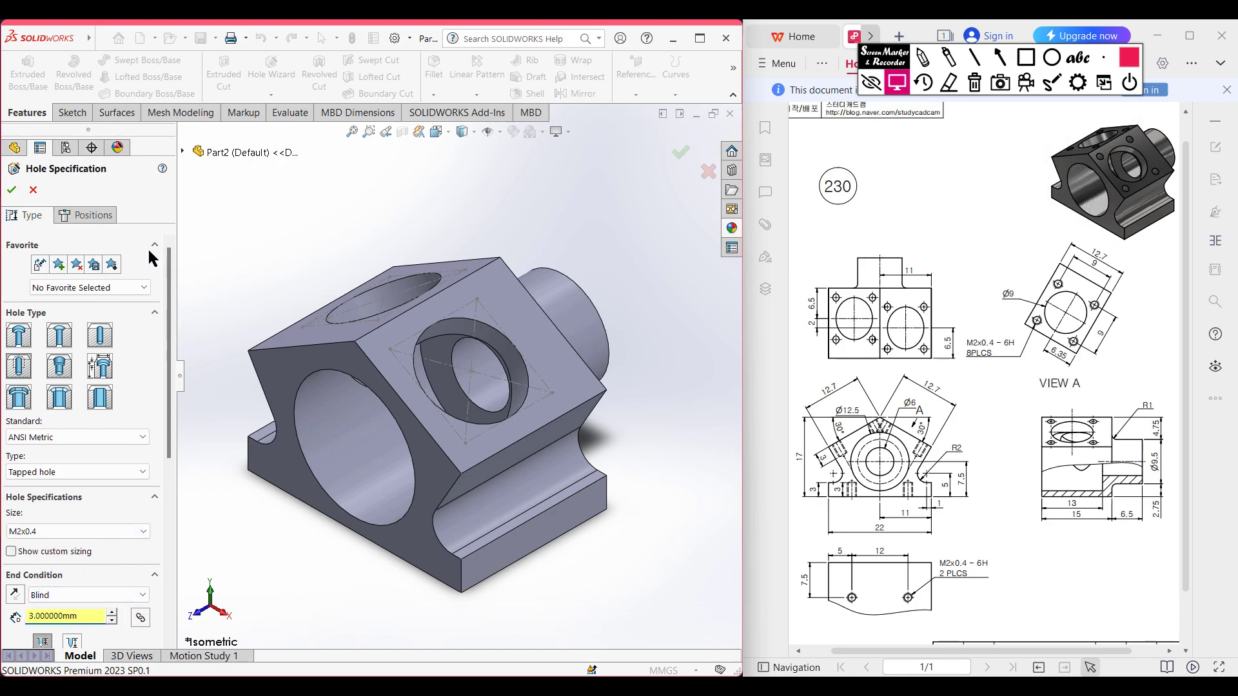
Step: Position tapped holes in a 3D sketch at the four corners of the right inclined face's construction square
{"action": "left_click", "coordinate": [81, 215]}
{"action": "left_click", "coordinate": [83, 354]}
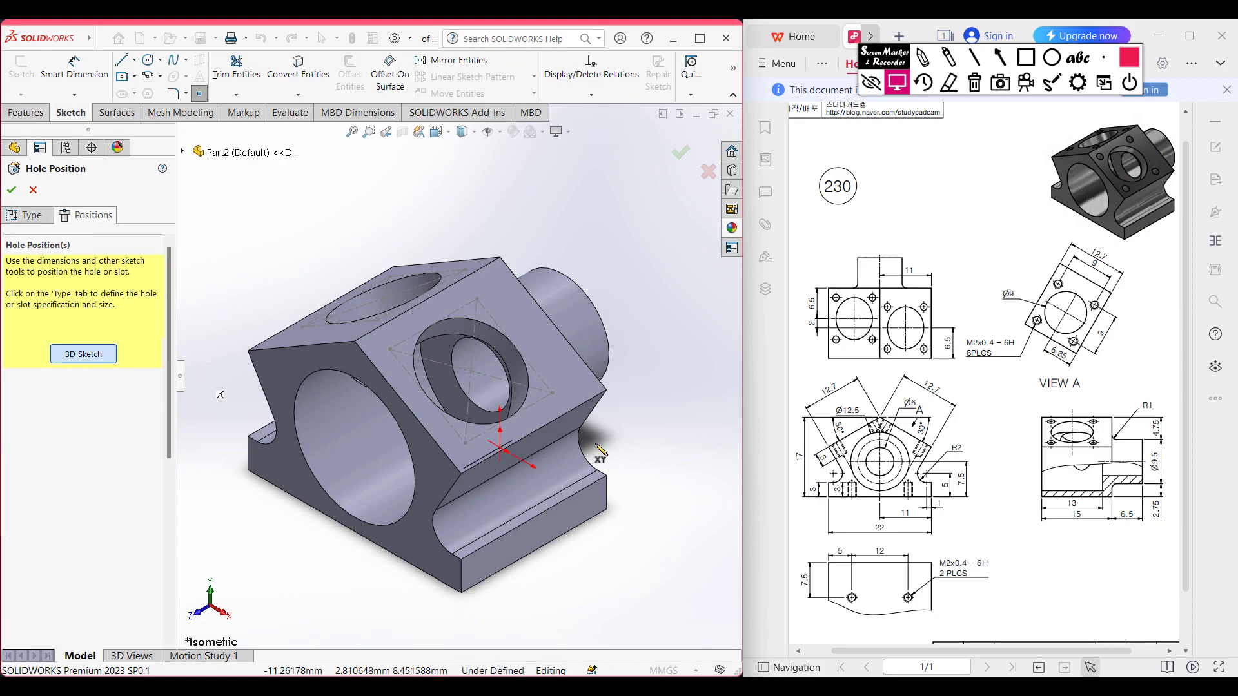
{"action": "scroll", "coordinate": [469, 443], "scroll_direction": "down", "scroll_amount": 3}
{"action": "left_click", "coordinate": [464, 438]}
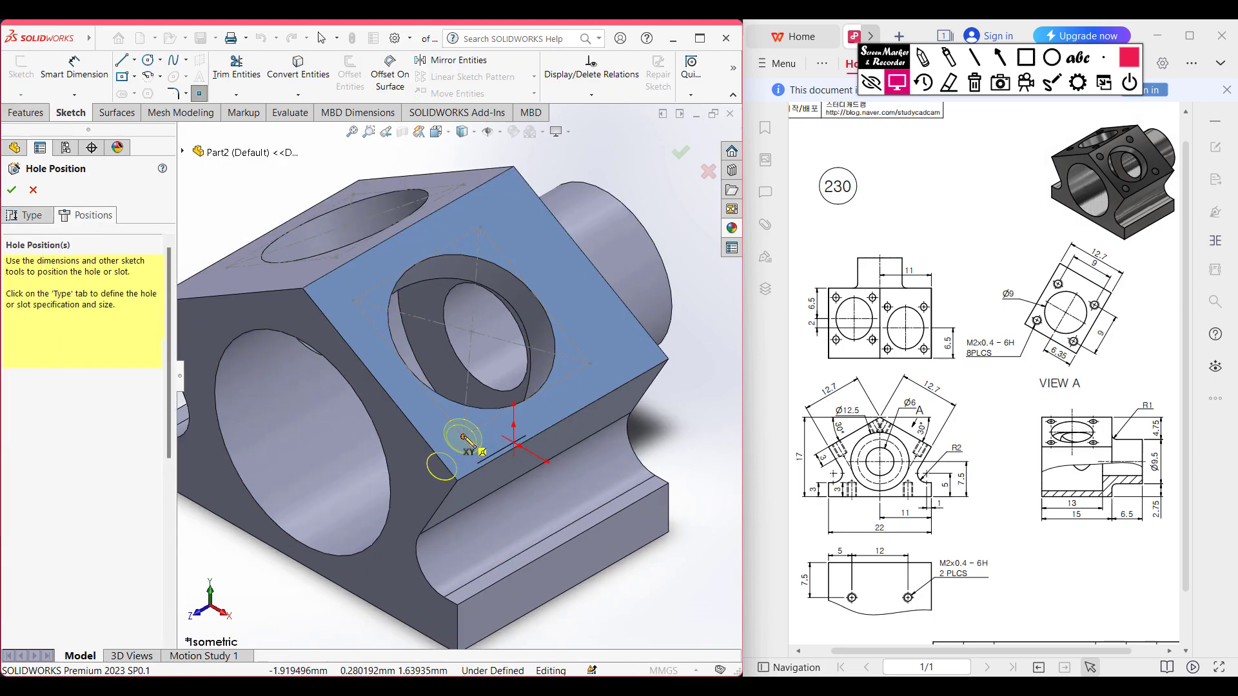
{"action": "left_click", "coordinate": [592, 365]}
{"action": "left_click", "coordinate": [590, 365]}
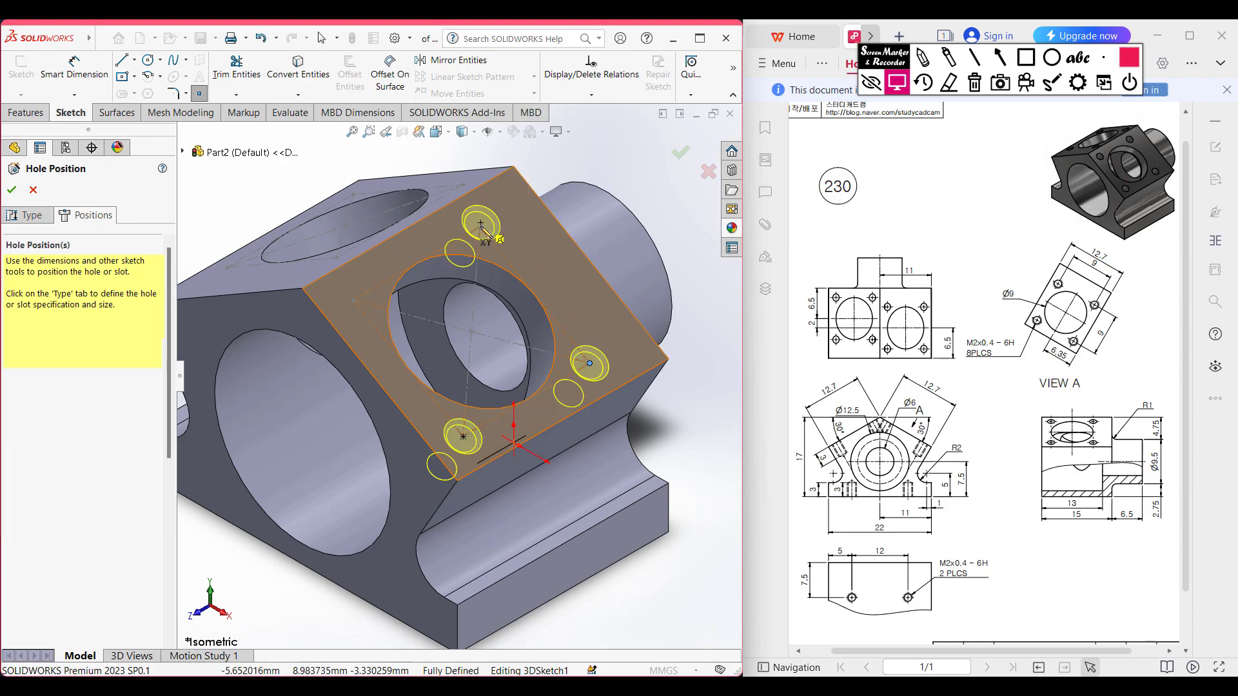
{"action": "left_click", "coordinate": [481, 229]}
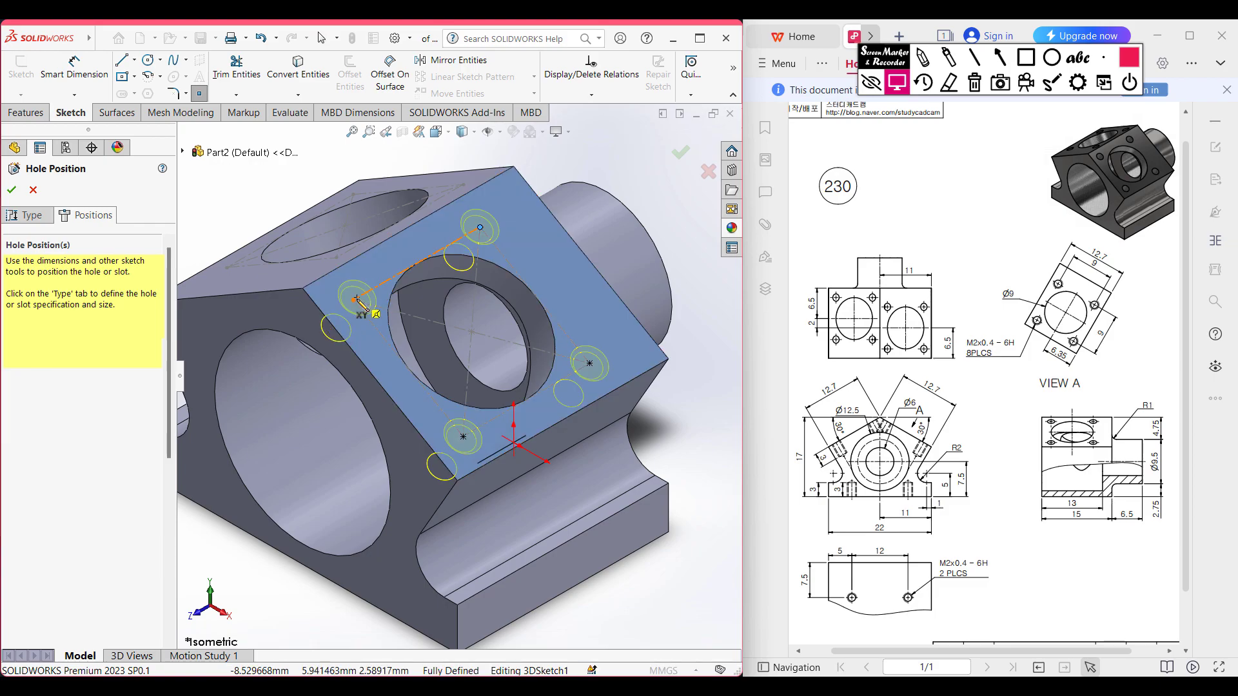
{"action": "left_click", "coordinate": [353, 301]}
Step: Add tapped holes at the four corners of the left inclined face's construction square and finish the hole feature
{"action": "middle_click_drag", "start_coordinate": [353, 300], "coordinate": [342, 316]}
{"action": "scroll", "coordinate": [344, 318], "scroll_direction": "up", "scroll_amount": 4}
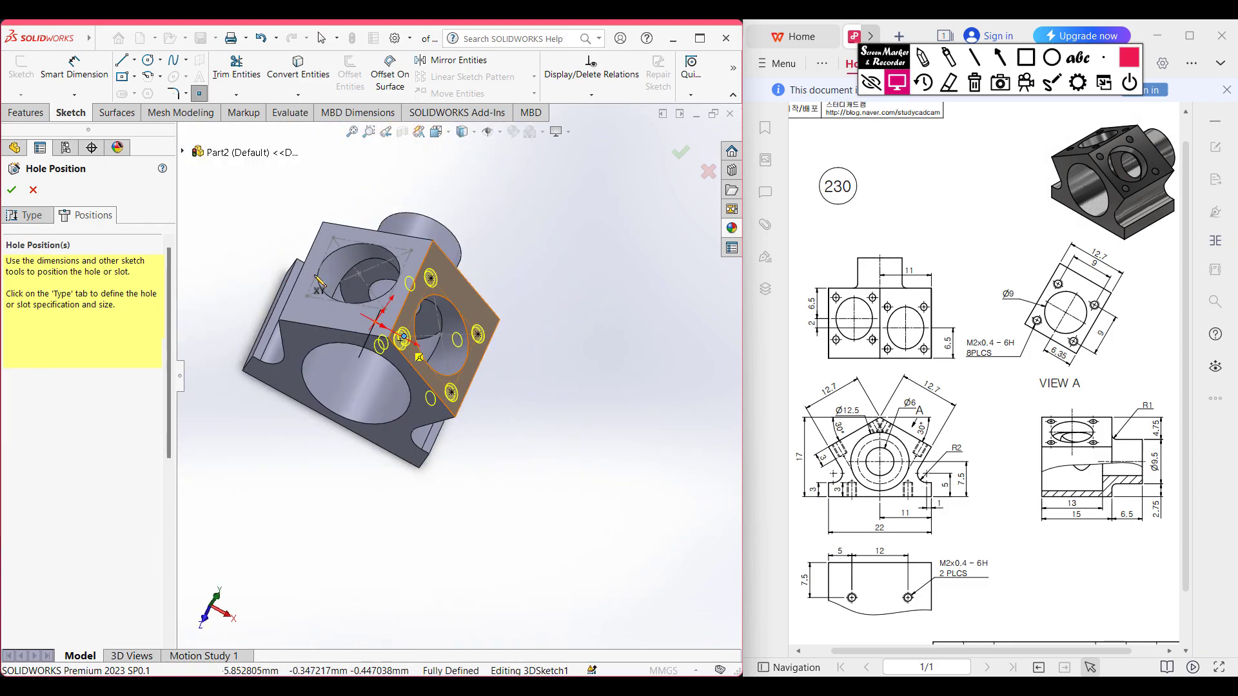
{"action": "scroll", "coordinate": [312, 276], "scroll_direction": "down", "scroll_amount": 1}
{"action": "scroll", "coordinate": [439, 250], "scroll_direction": "down", "scroll_amount": 2}
{"action": "scroll", "coordinate": [455, 261], "scroll_direction": "down", "scroll_amount": 1}
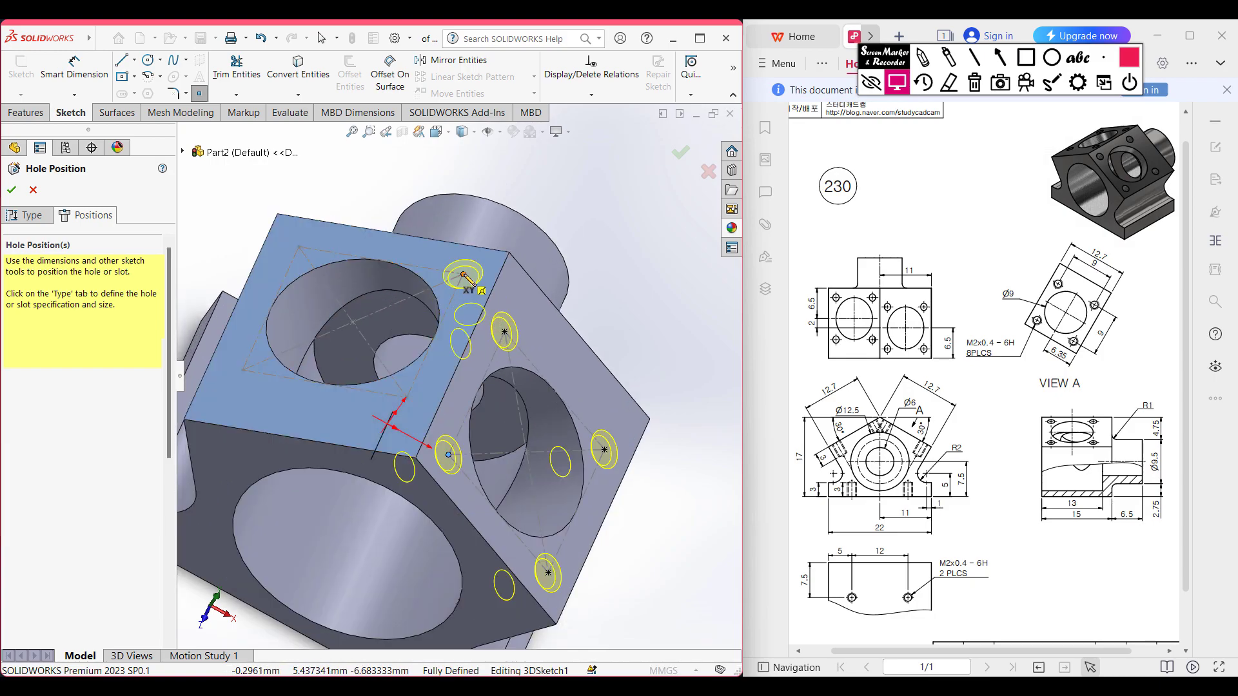
{"action": "left_click", "coordinate": [463, 276]}
{"action": "left_click", "coordinate": [407, 398]}
{"action": "left_click", "coordinate": [242, 370]}
{"action": "left_click", "coordinate": [299, 247]}
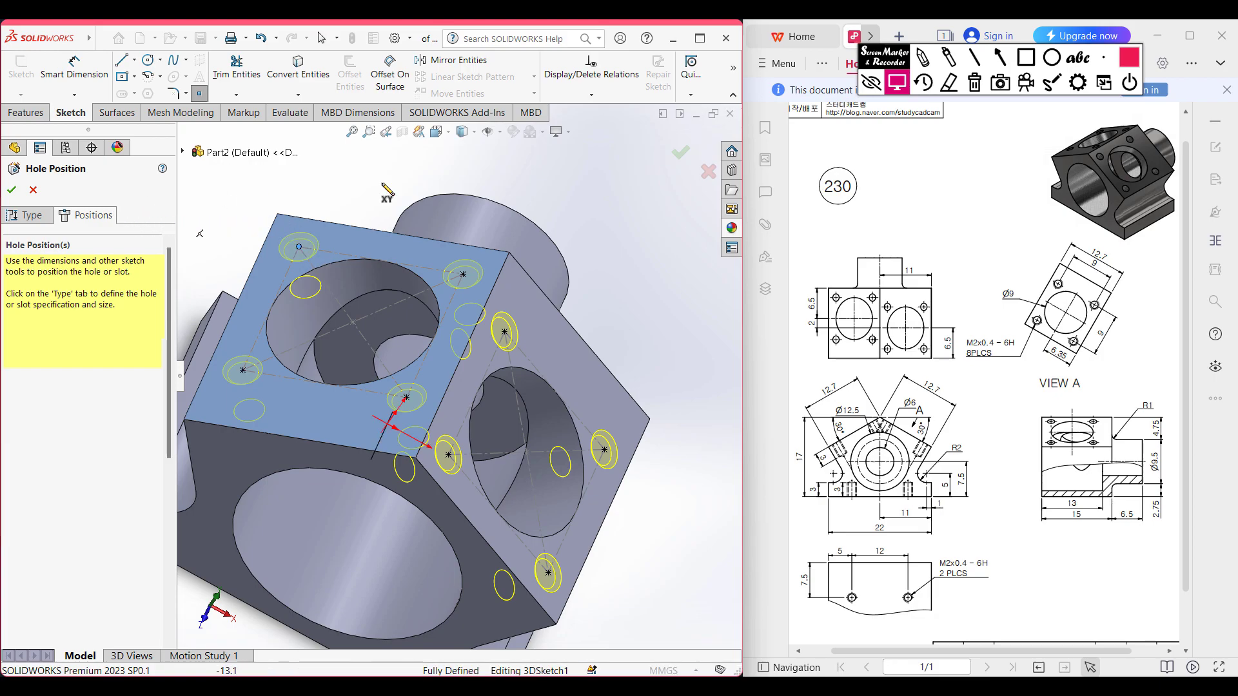
{"action": "left_click", "coordinate": [682, 157]}
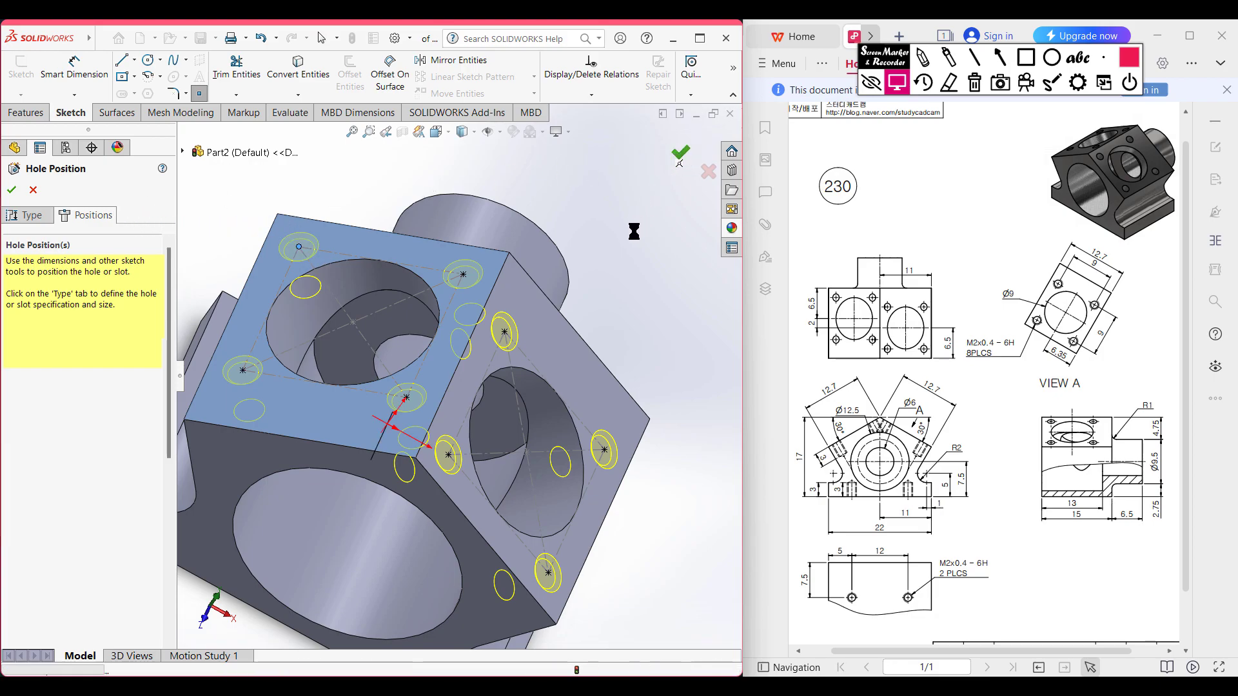
{"action": "left_click", "coordinate": [644, 250]}
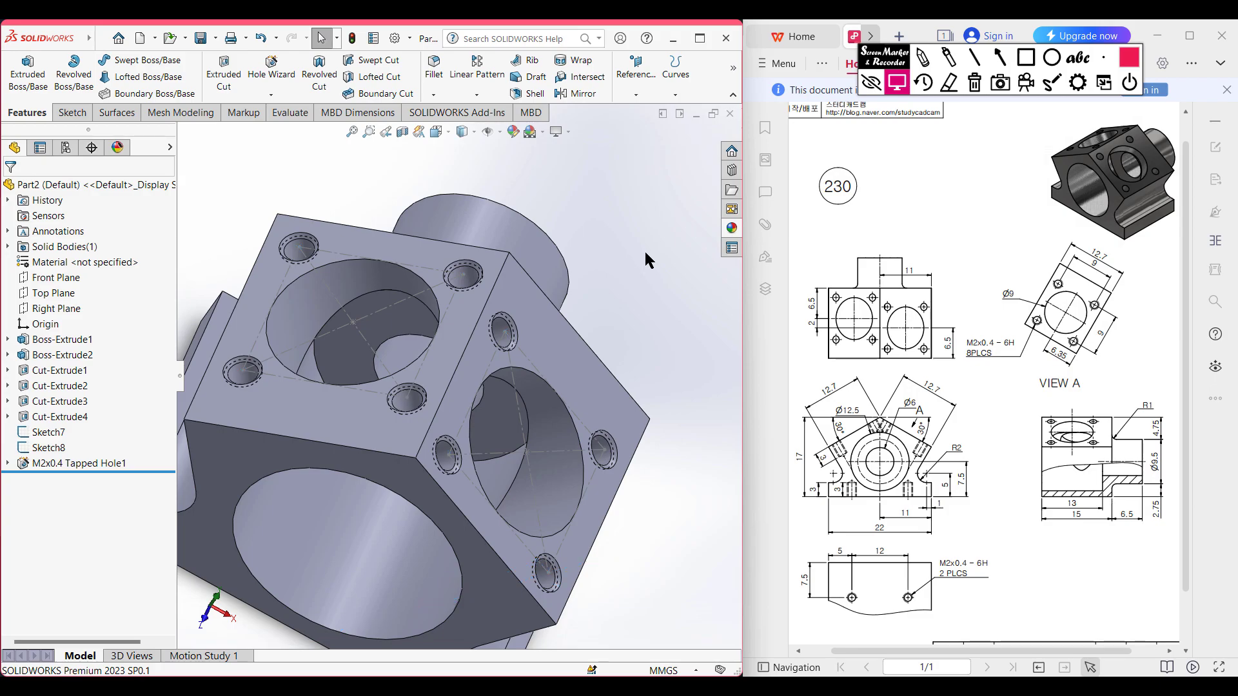
Step: Hide the two construction-square sketches on the inclined faces
{"action": "scroll", "coordinate": [647, 260], "scroll_direction": "up", "scroll_amount": 2}
{"action": "mouse_move", "coordinate": [645, 267]}
{"action": "middle_mouse_down"}
{"action": "mouse_move", "coordinate": [635, 277]}
{"action": "mouse_move", "coordinate": [592, 261]}
{"action": "mouse_move", "coordinate": [567, 290]}
{"action": "middle_mouse_up"}
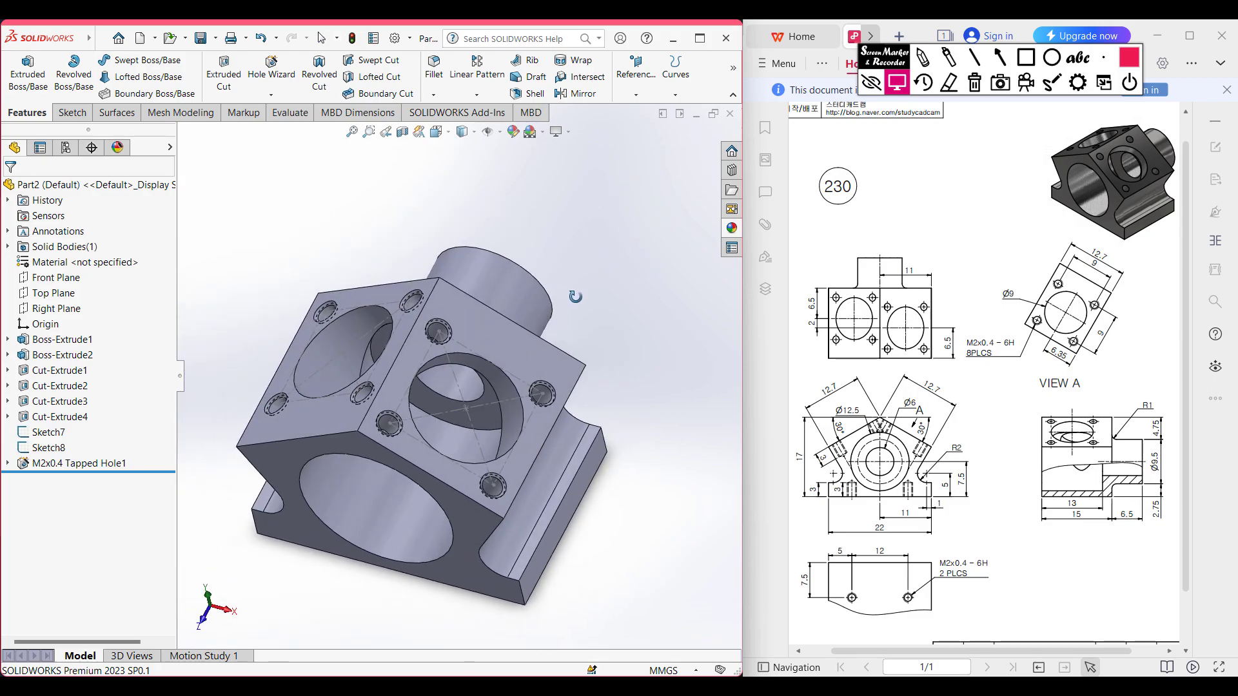
{"action": "right_click", "coordinate": [470, 412]}
{"action": "left_click", "coordinate": [503, 389]}
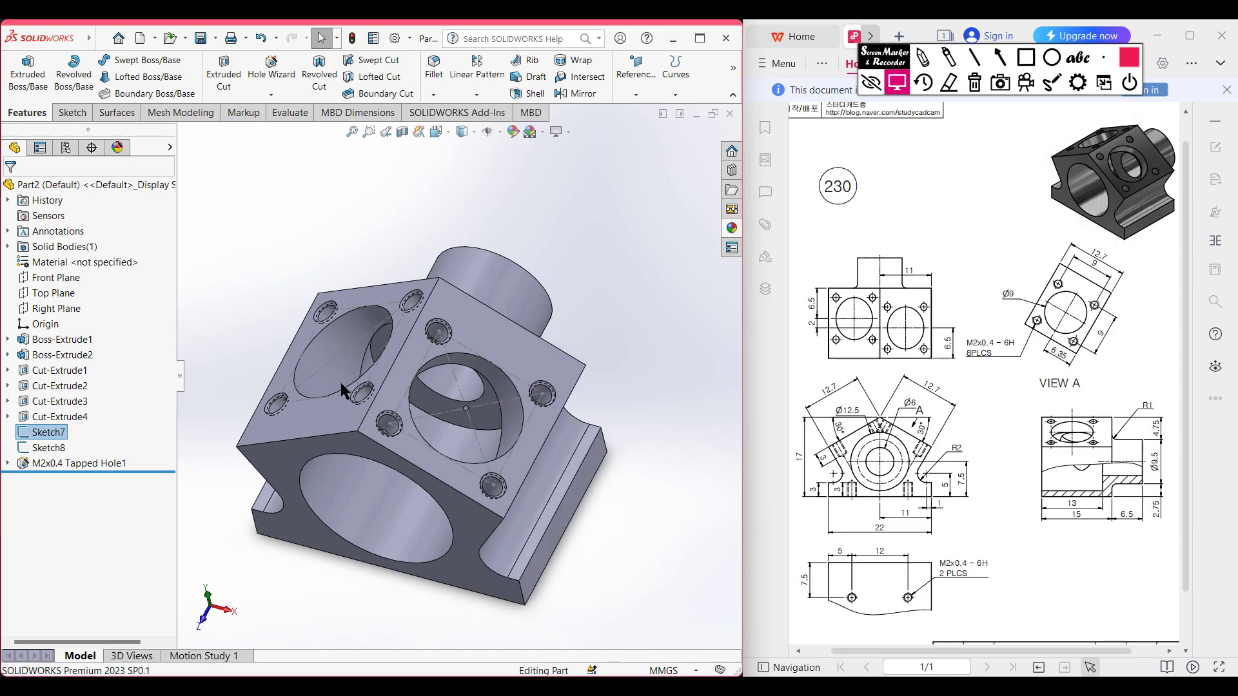
{"action": "right_click", "coordinate": [330, 362]}
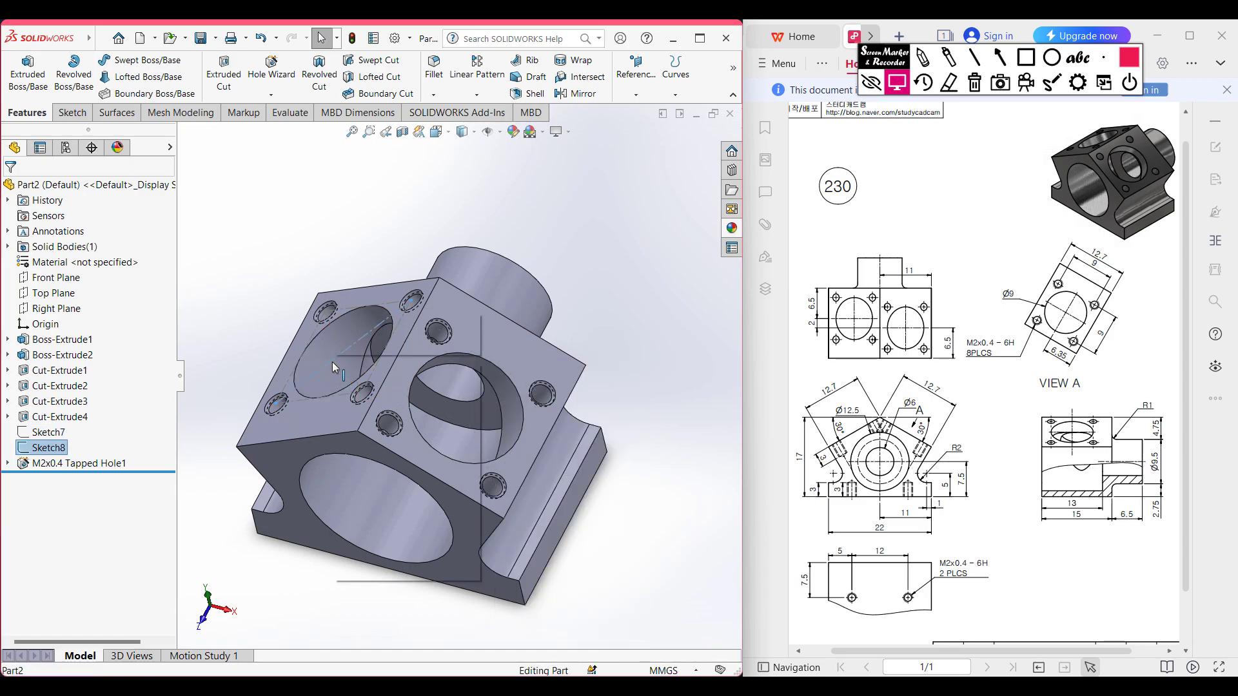
{"action": "left_click", "coordinate": [365, 340]}
{"action": "left_click", "coordinate": [582, 288]}
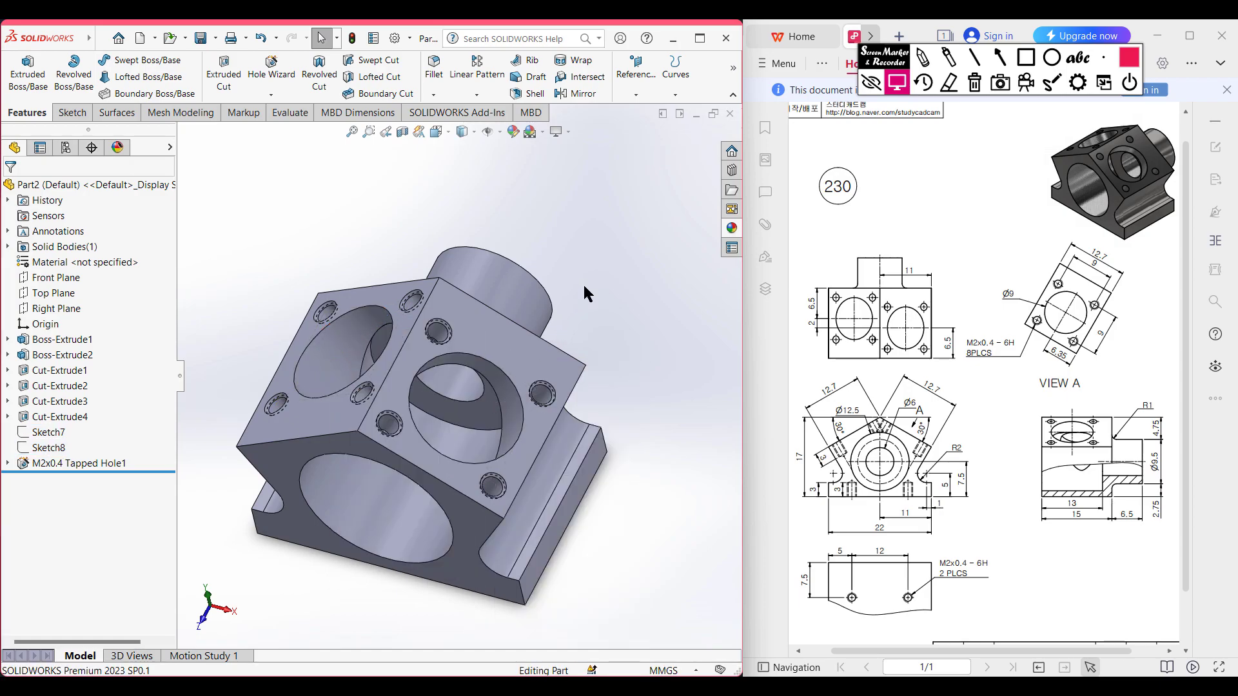
{"action": "key", "text": "ctrl+7"}
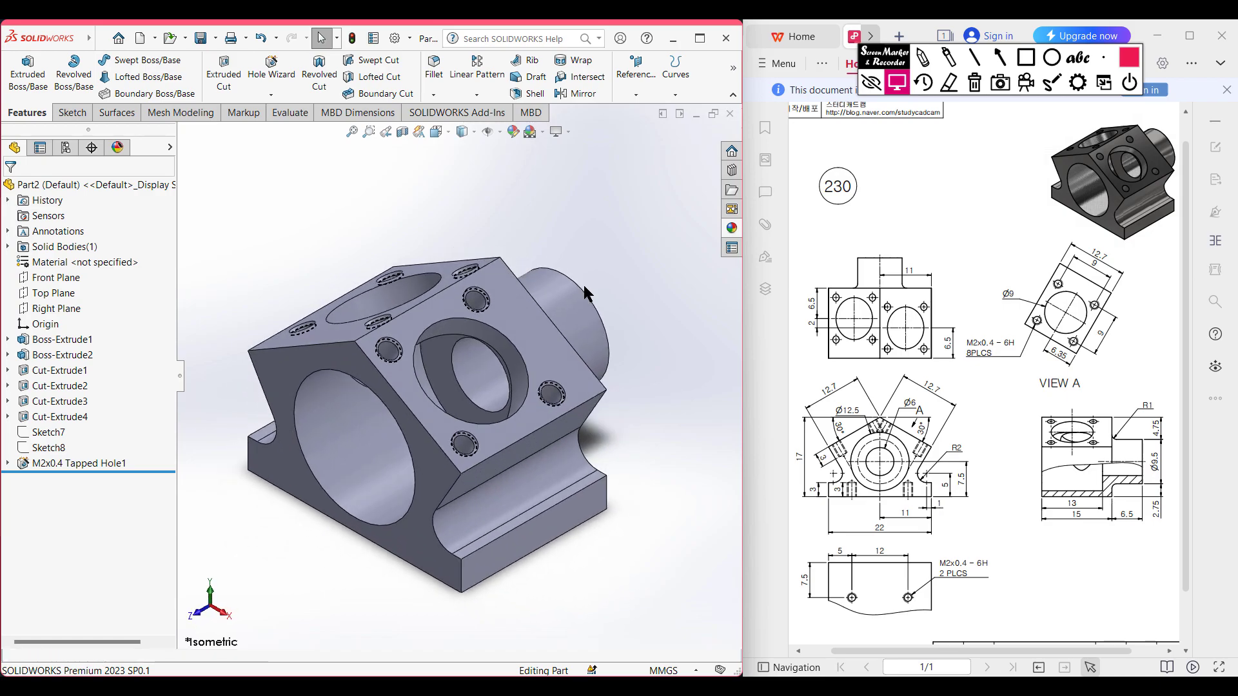
{"action": "middle_click_drag", "start_coordinate": [610, 543], "coordinate": [658, 416]}
{"action": "left_click", "coordinate": [458, 444]}
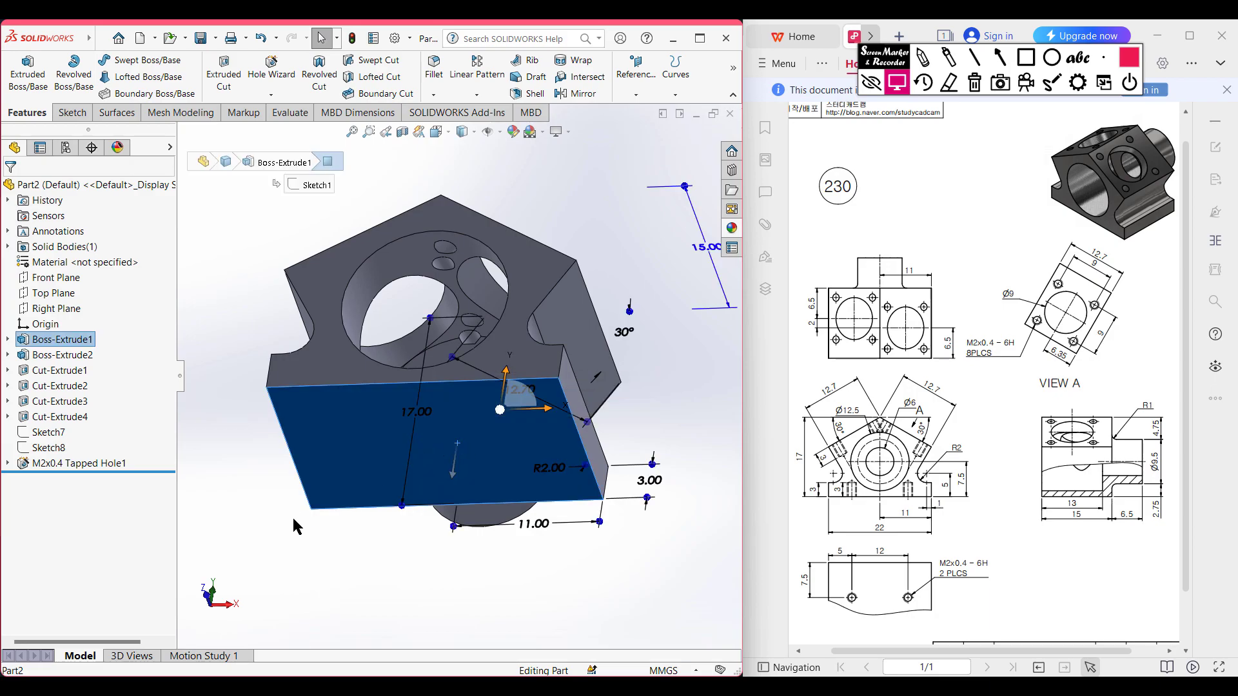
{"action": "left_click", "coordinate": [351, 558]}
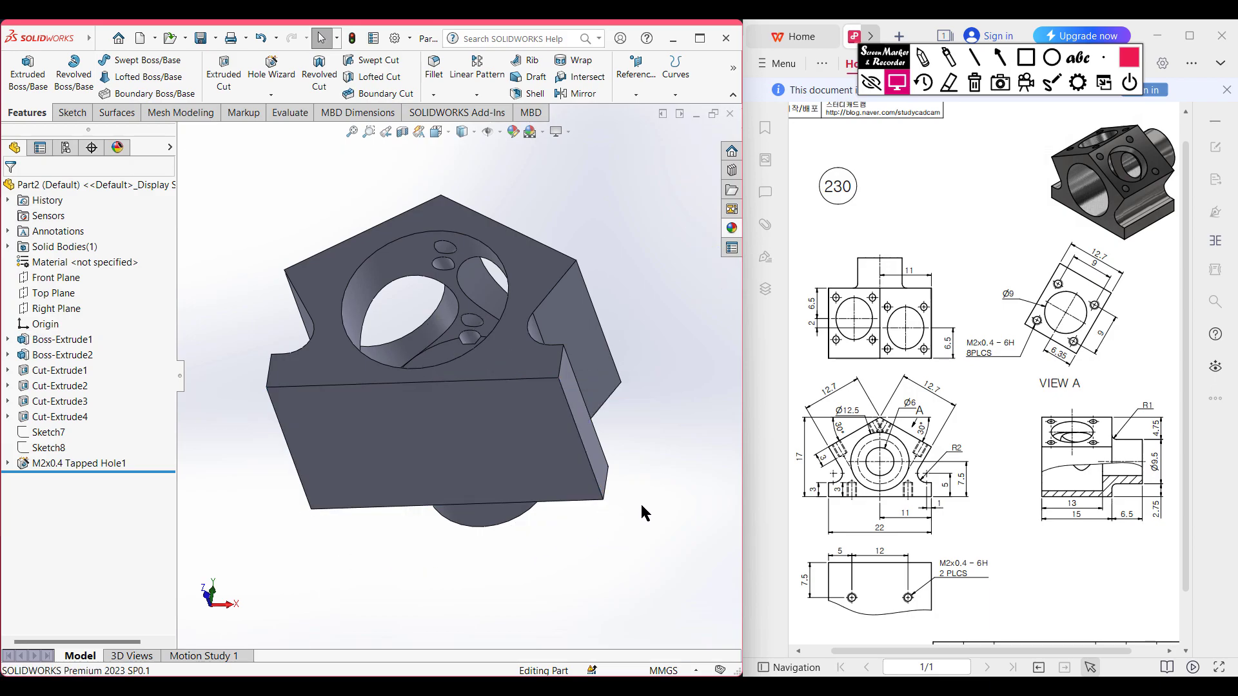
{"action": "key", "text": "ctrl+7"}
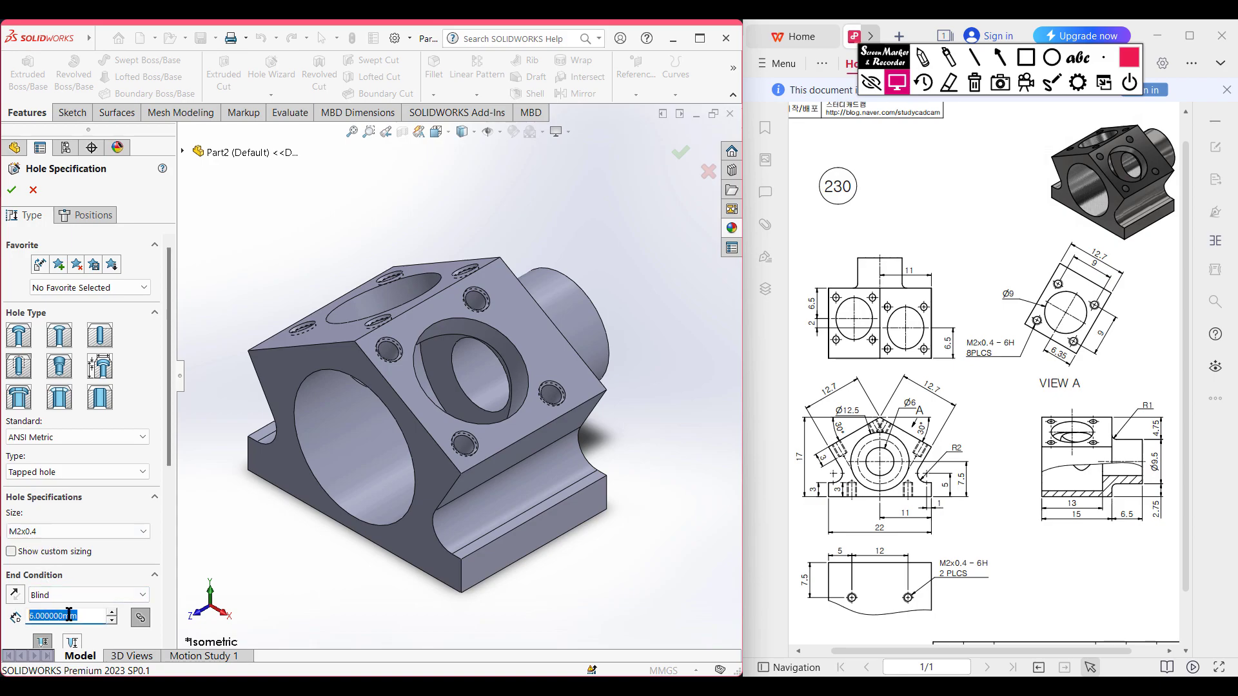
Step: Set up another M2x0.4 ANSI Metric tapped hole with a Blind depth of 3 mm, positioned through a 3D sketch
{"action": "type", "text": "3"}
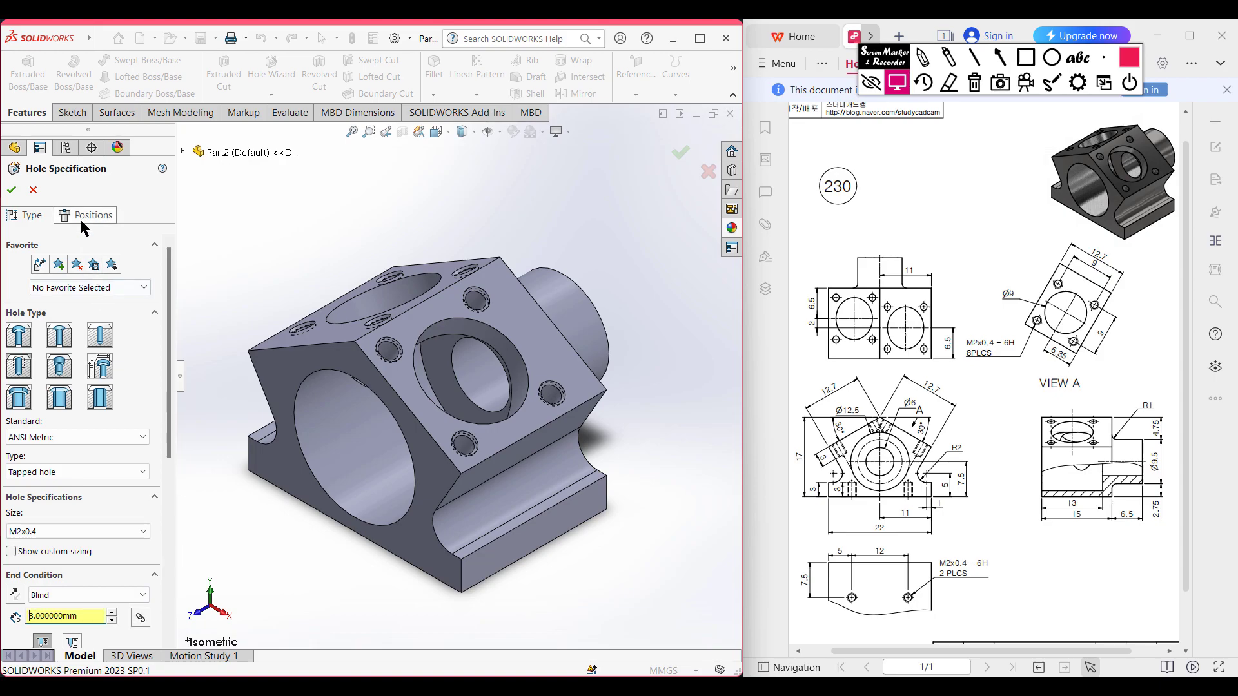
{"action": "left_click", "coordinate": [80, 218]}
{"action": "left_click", "coordinate": [72, 354]}
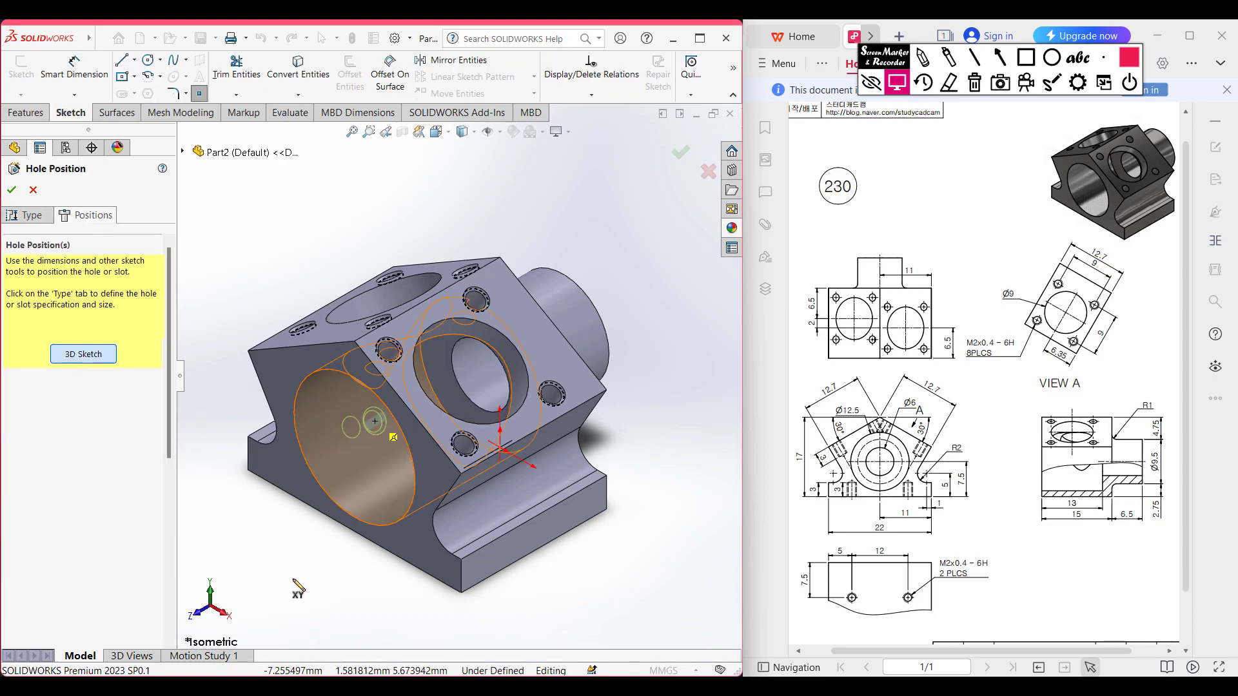
Step: Place two tapped hole points side by side on the underside of the base, viewed from the bottom
{"action": "middle_click_drag", "start_coordinate": [313, 535], "coordinate": [331, 414]}
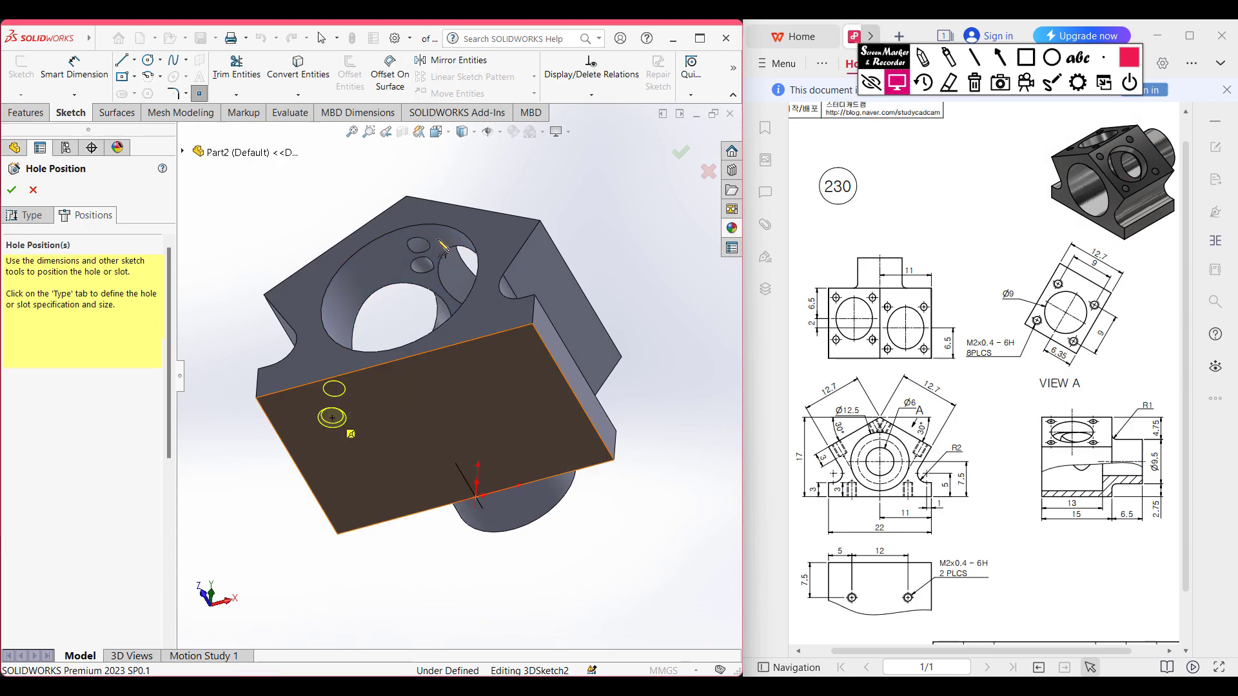
{"action": "left_click", "coordinate": [434, 134]}
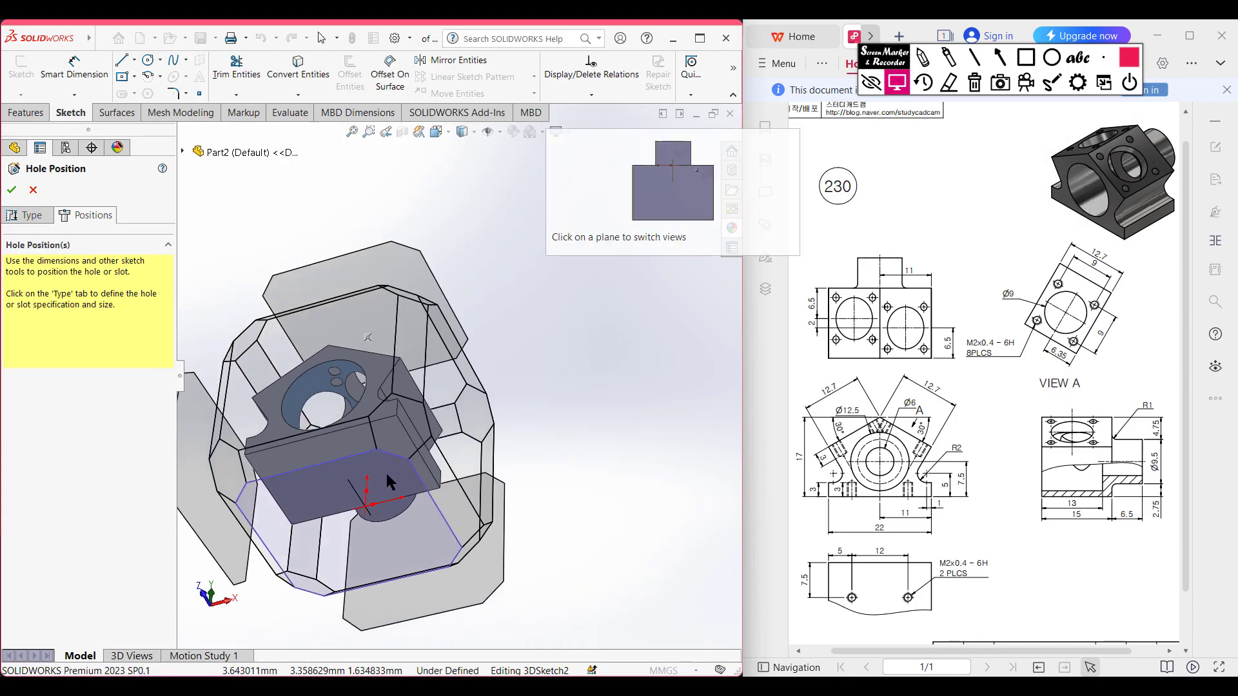
{"action": "left_click", "coordinate": [389, 472]}
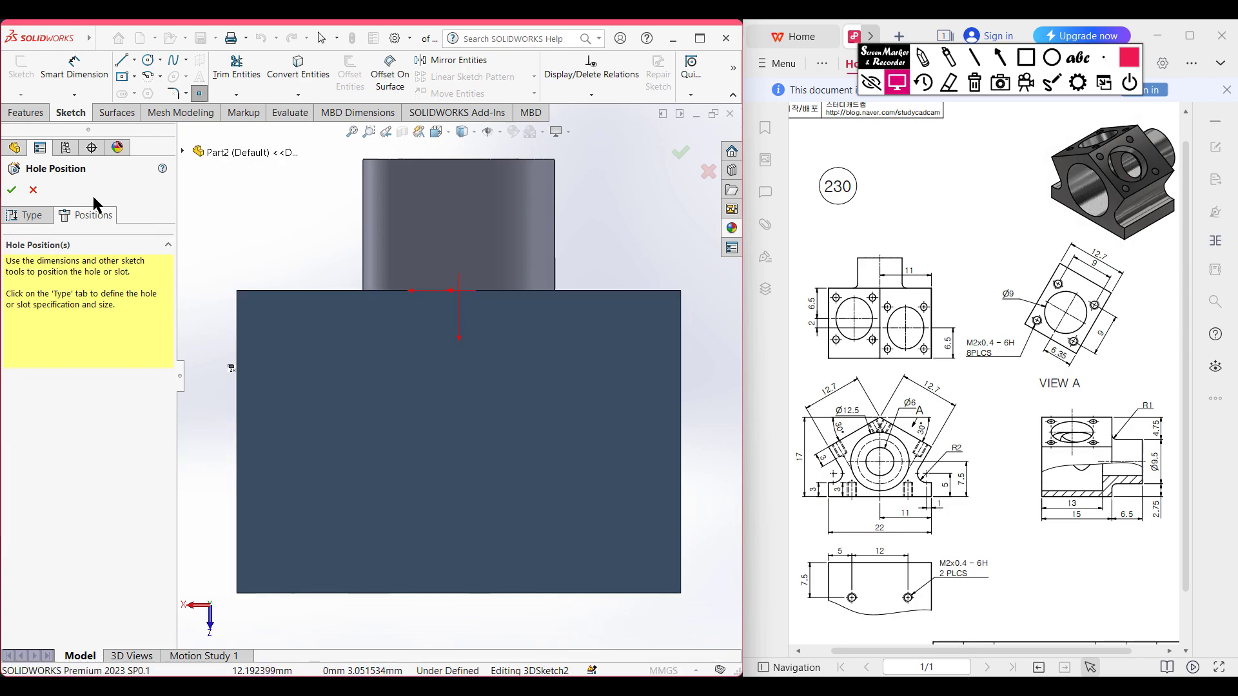
{"action": "scroll", "coordinate": [480, 408], "scroll_direction": "up", "scroll_amount": 2}
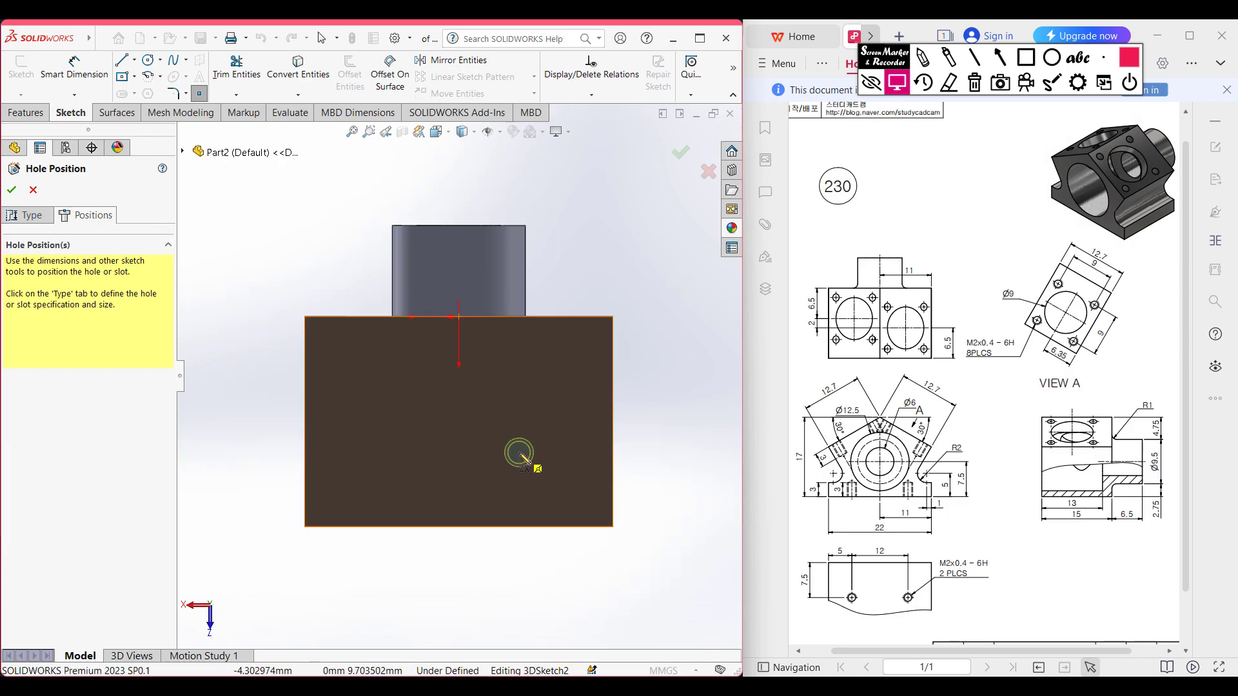
{"action": "scroll", "coordinate": [536, 466], "scroll_direction": "down", "scroll_amount": 1}
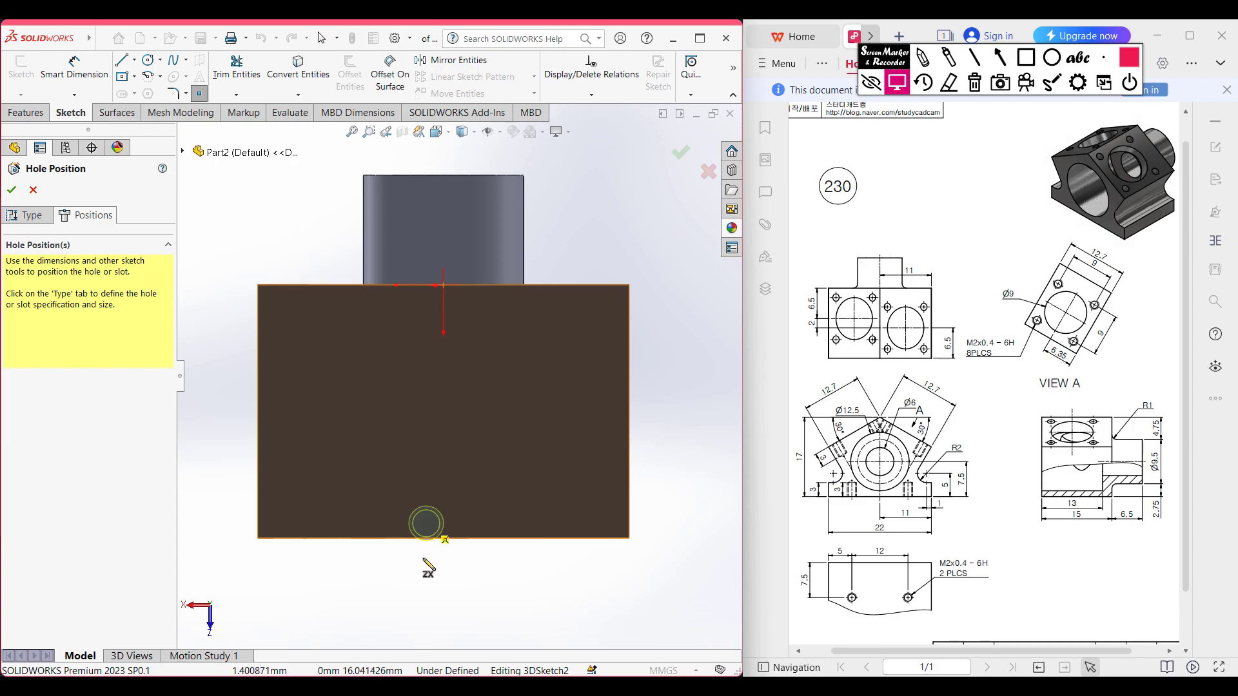
{"action": "middle_click_drag", "start_coordinate": [430, 563], "coordinate": [450, 169]}
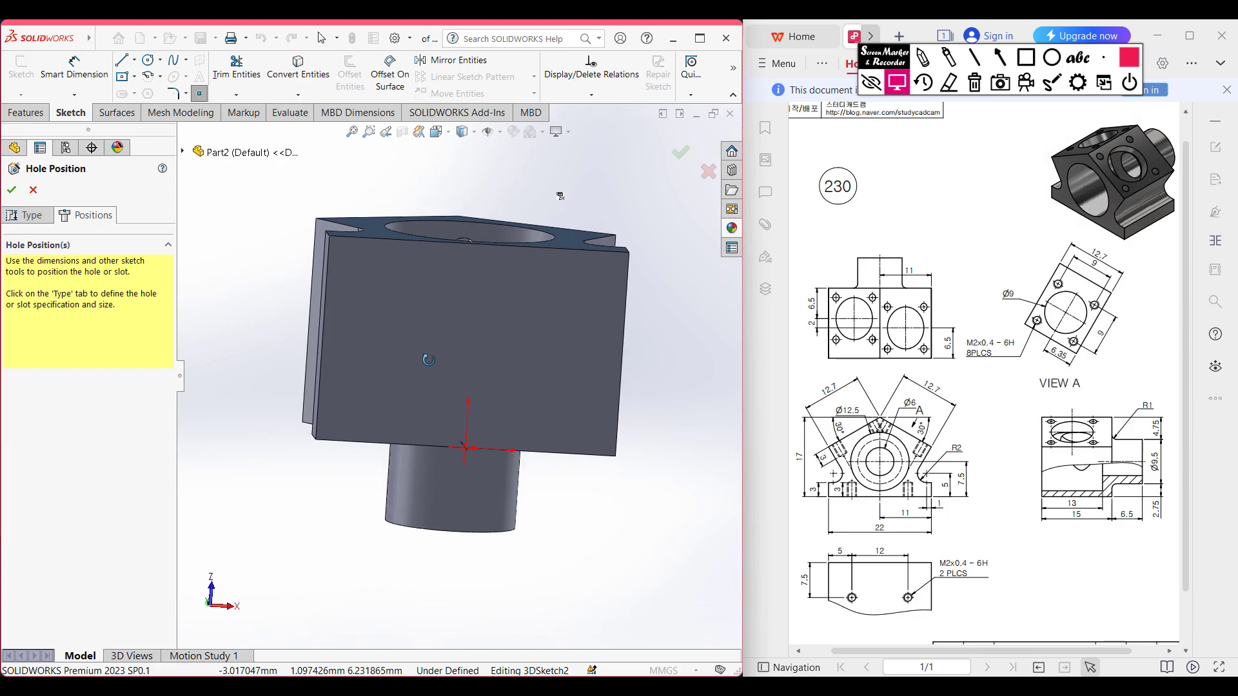
{"action": "left_click", "coordinate": [436, 131]}
{"action": "left_click", "coordinate": [416, 399]}
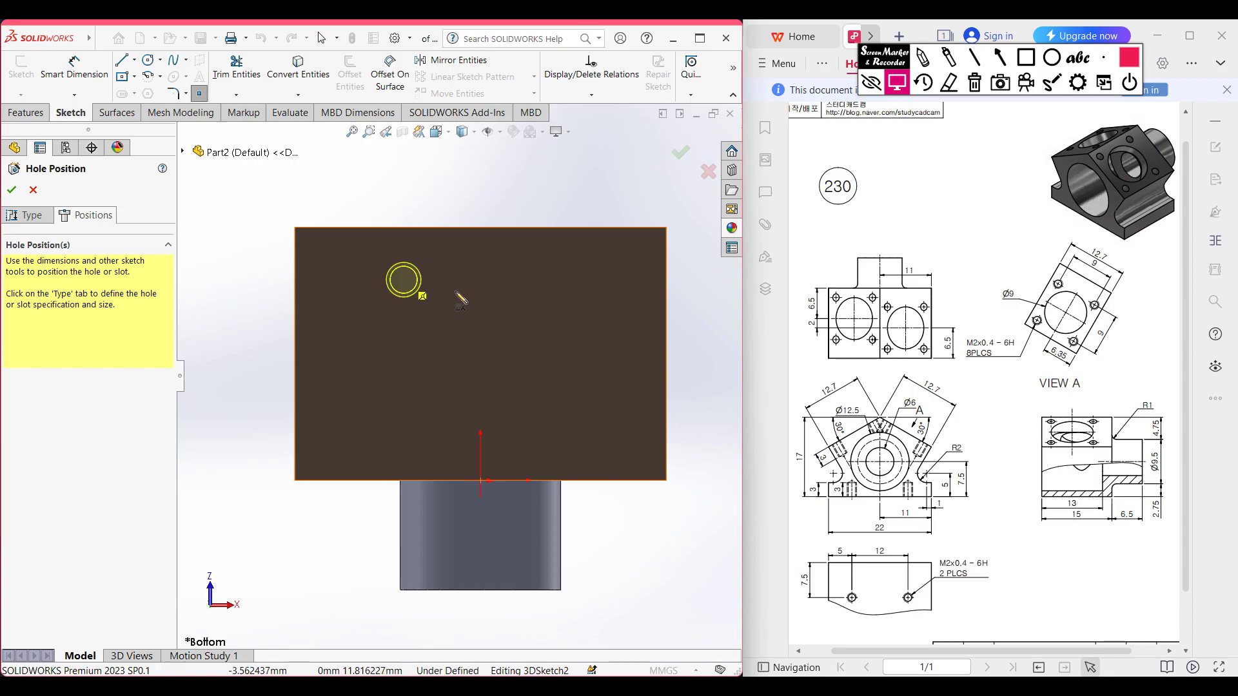
{"action": "left_click", "coordinate": [393, 322]}
{"action": "left_click", "coordinate": [564, 316]}
Step: Dimension the left hole point 7.5 mm from the underside's front edge and 5 mm from its left edge
{"action": "left_click", "coordinate": [74, 68]}
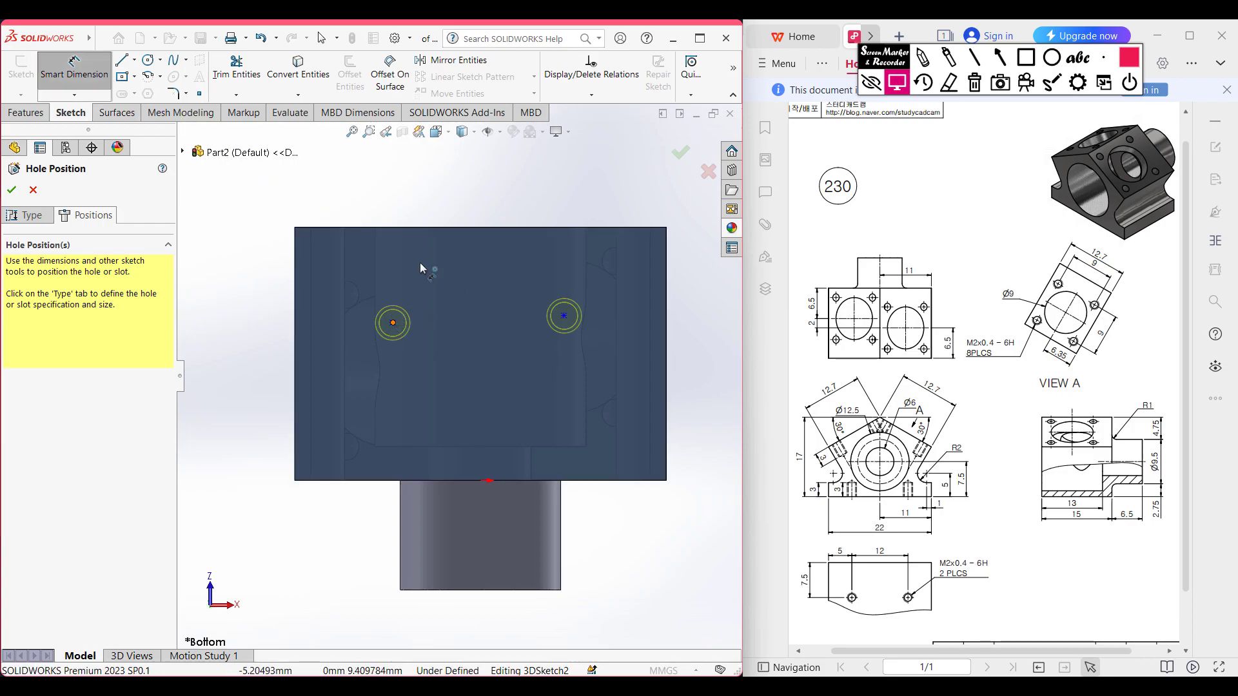
{"action": "left_click", "coordinate": [417, 228]}
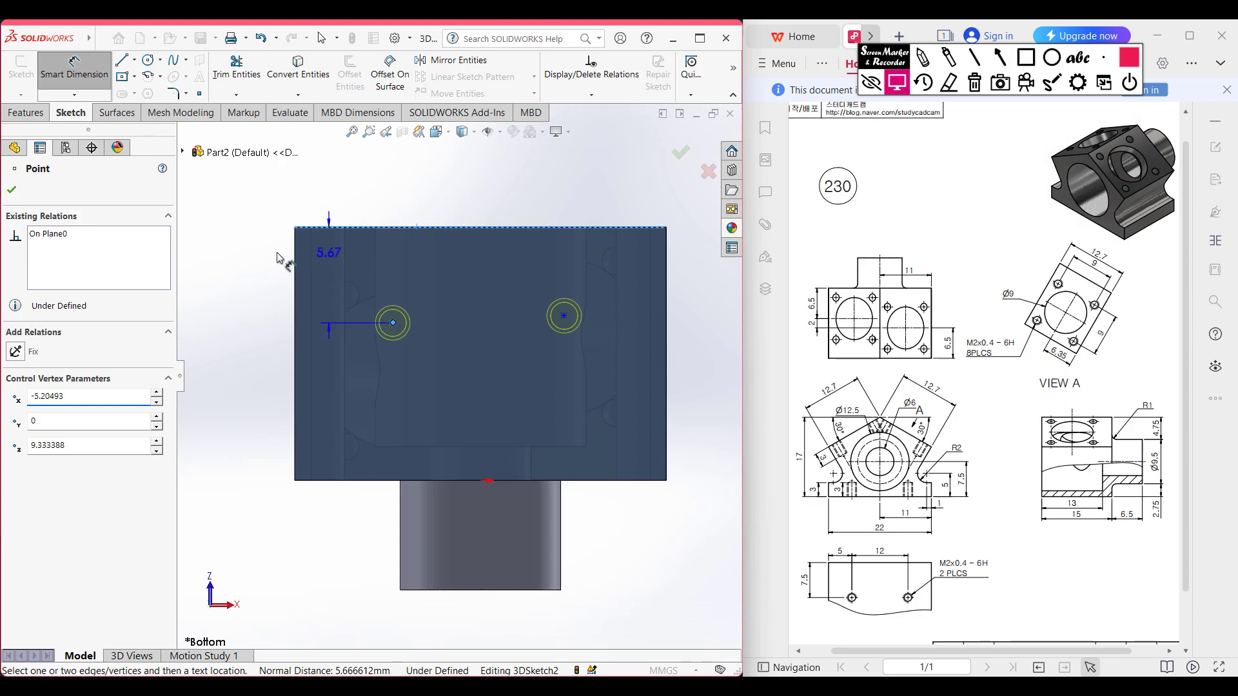
{"action": "left_click", "coordinate": [256, 261]}
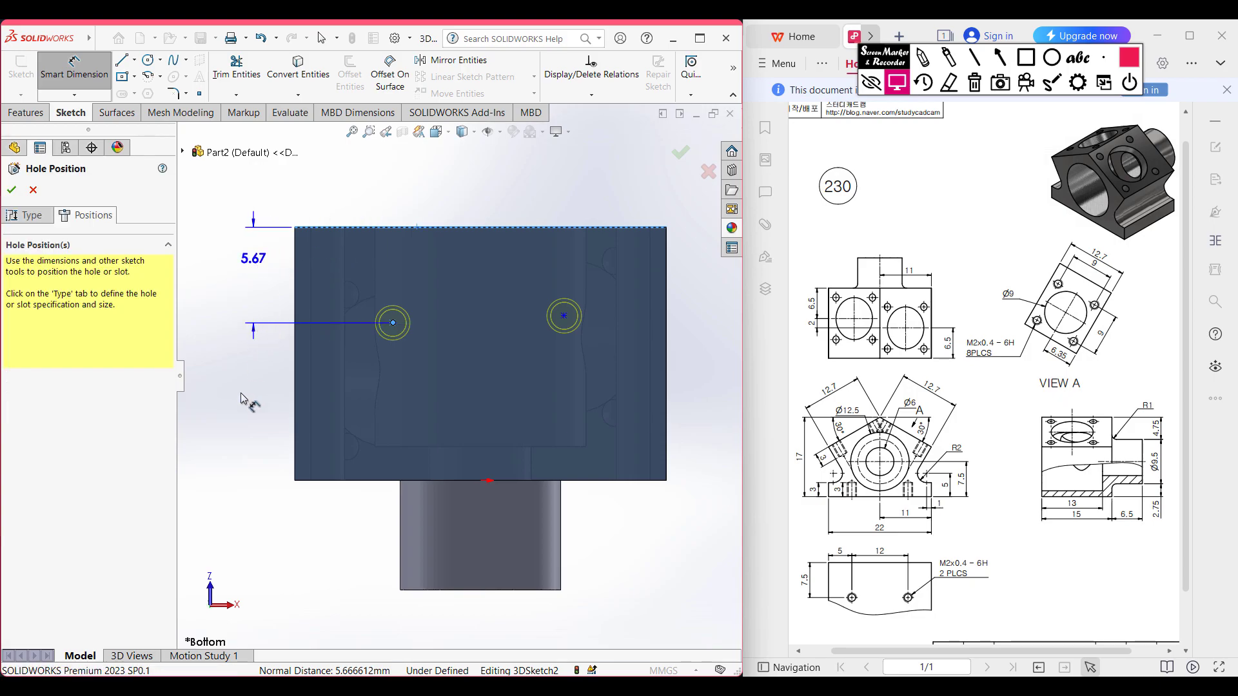
{"action": "type", "text": "7.5"}
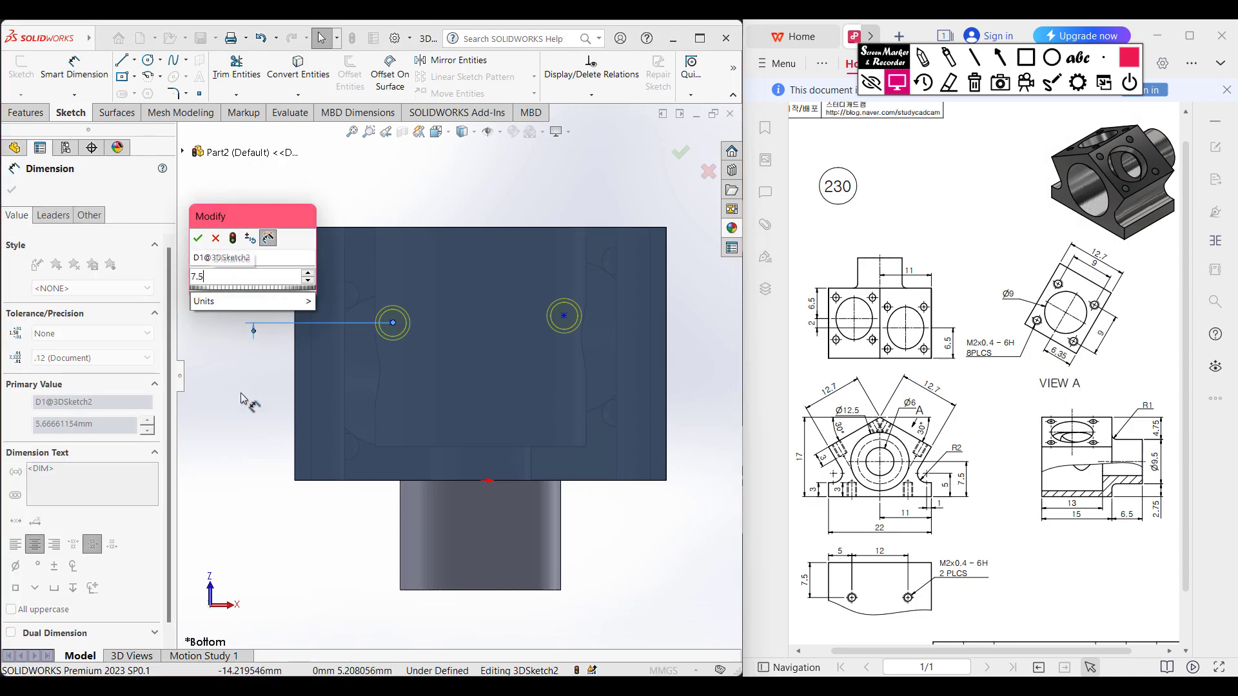
{"action": "key", "text": "Return"}
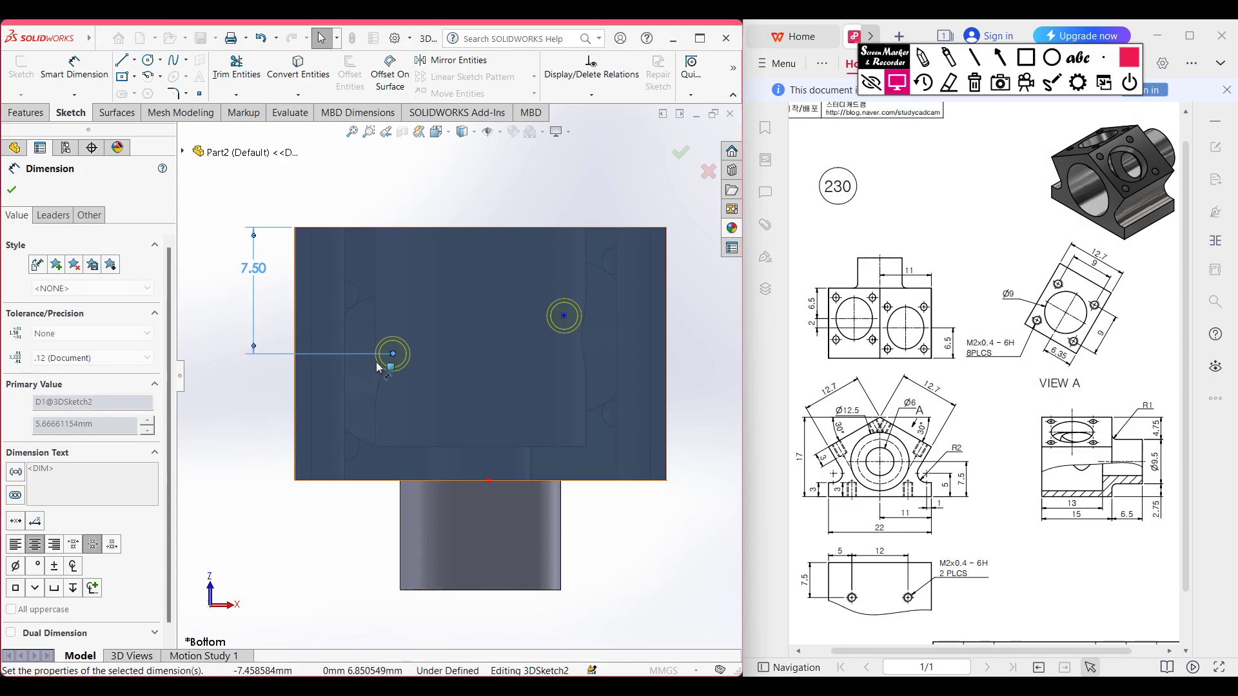
{"action": "left_click", "coordinate": [392, 354]}
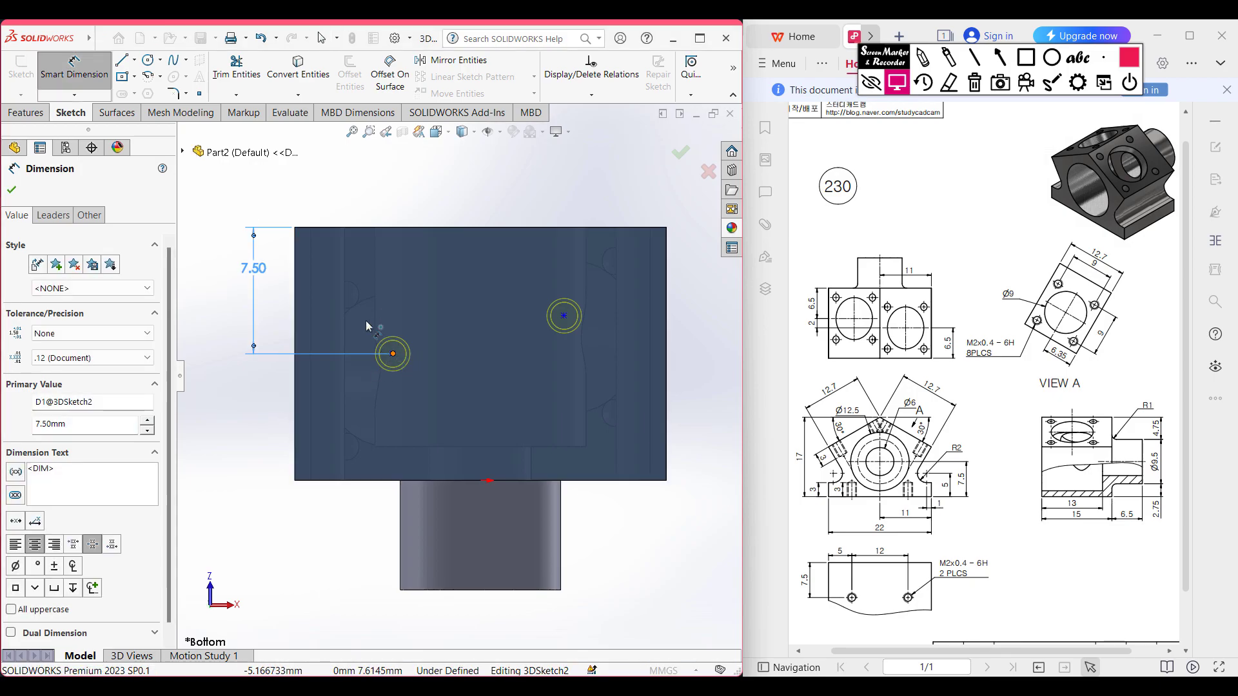
{"action": "left_click", "coordinate": [297, 289]}
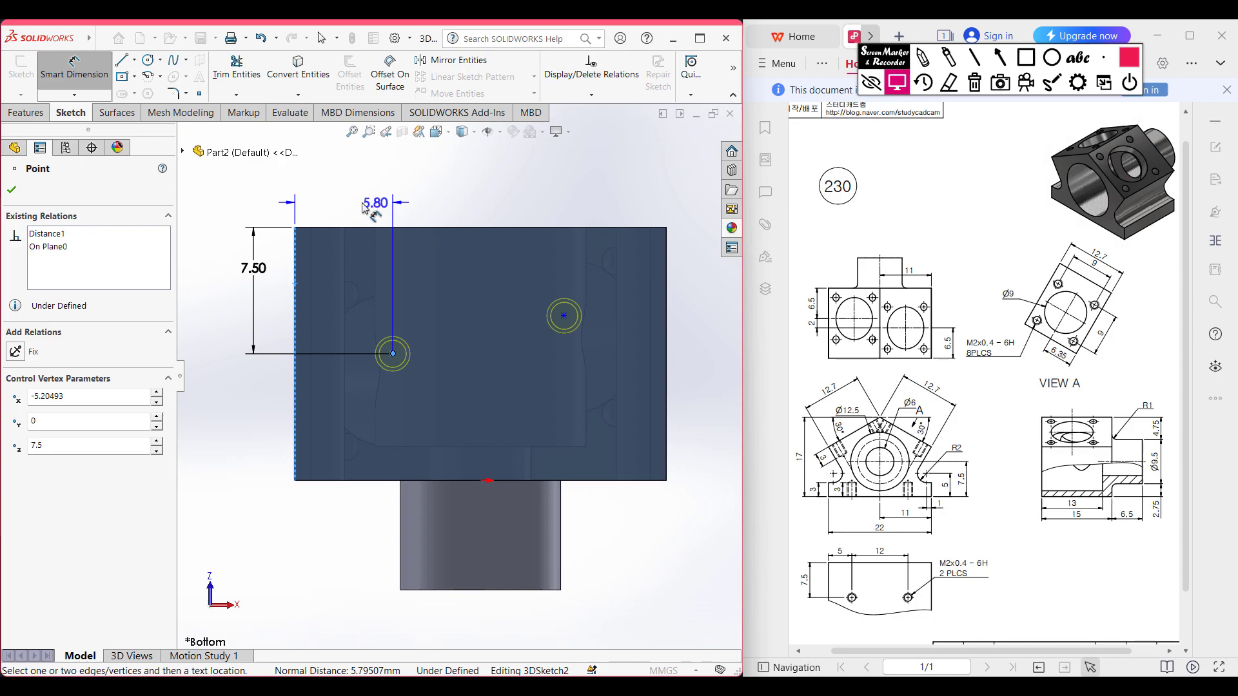
{"action": "left_click", "coordinate": [366, 205]}
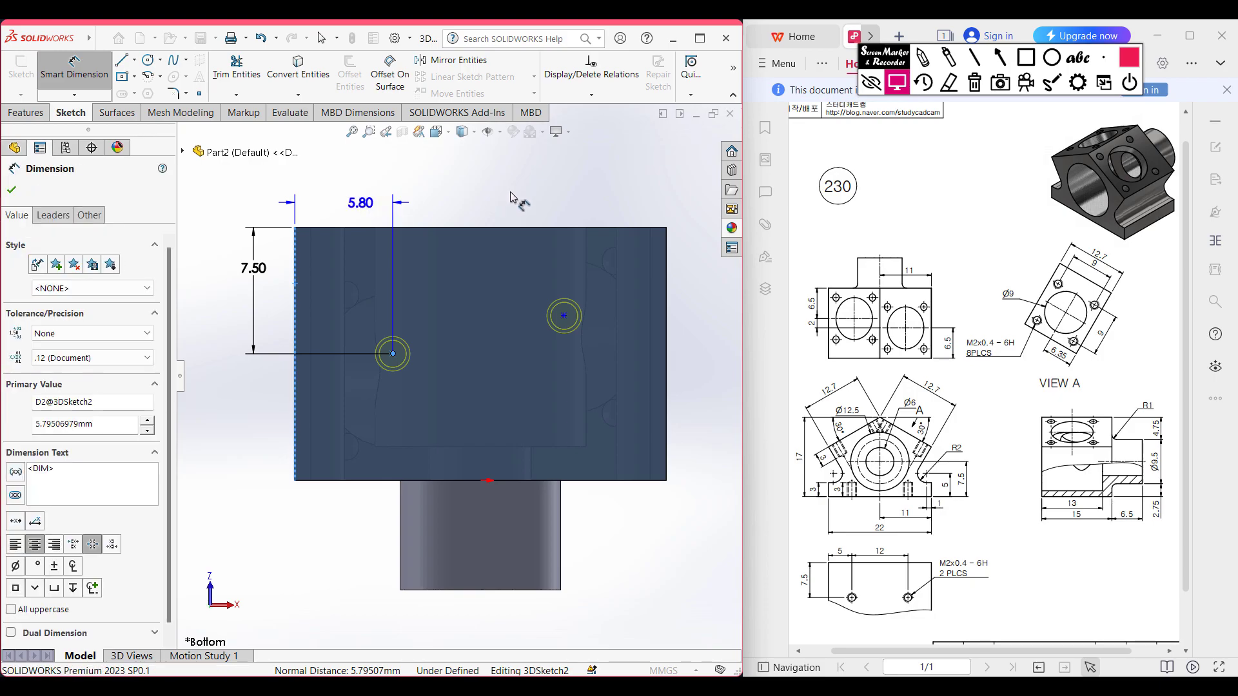
{"action": "type", "text": "5"}
{"action": "key", "text": "Return"}
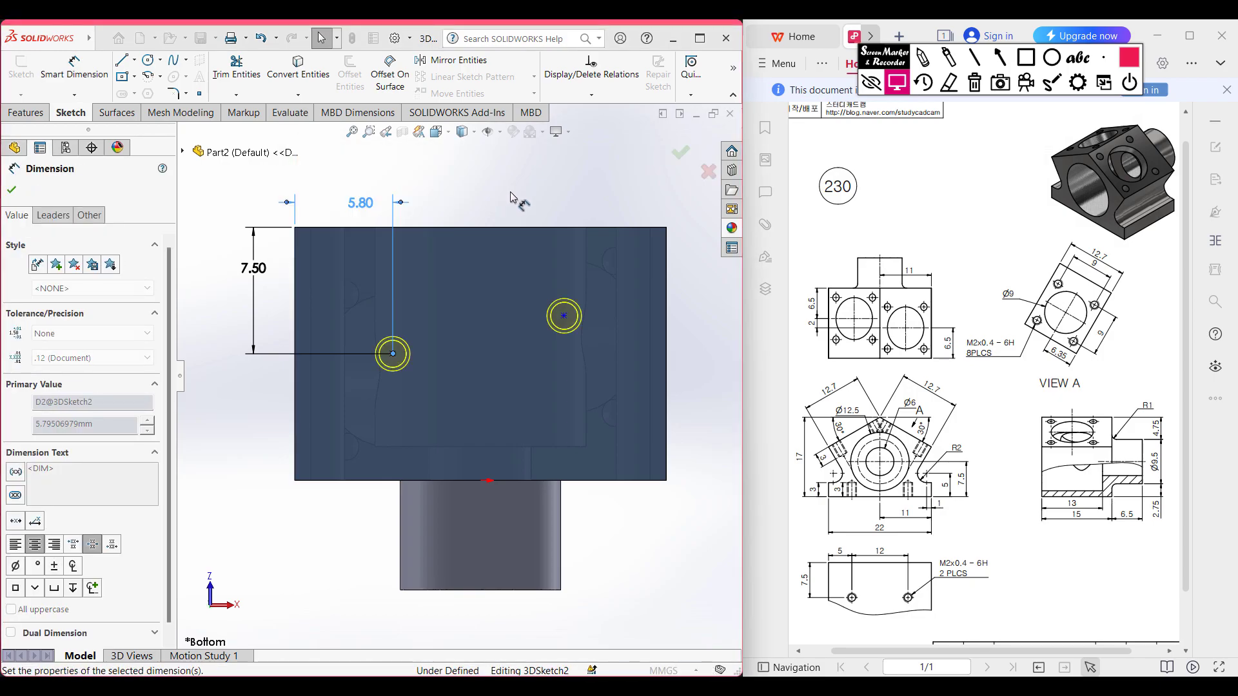
Step: Dimension the right hole point 7.5 mm from the underside's front edge
{"action": "left_click", "coordinate": [565, 316]}
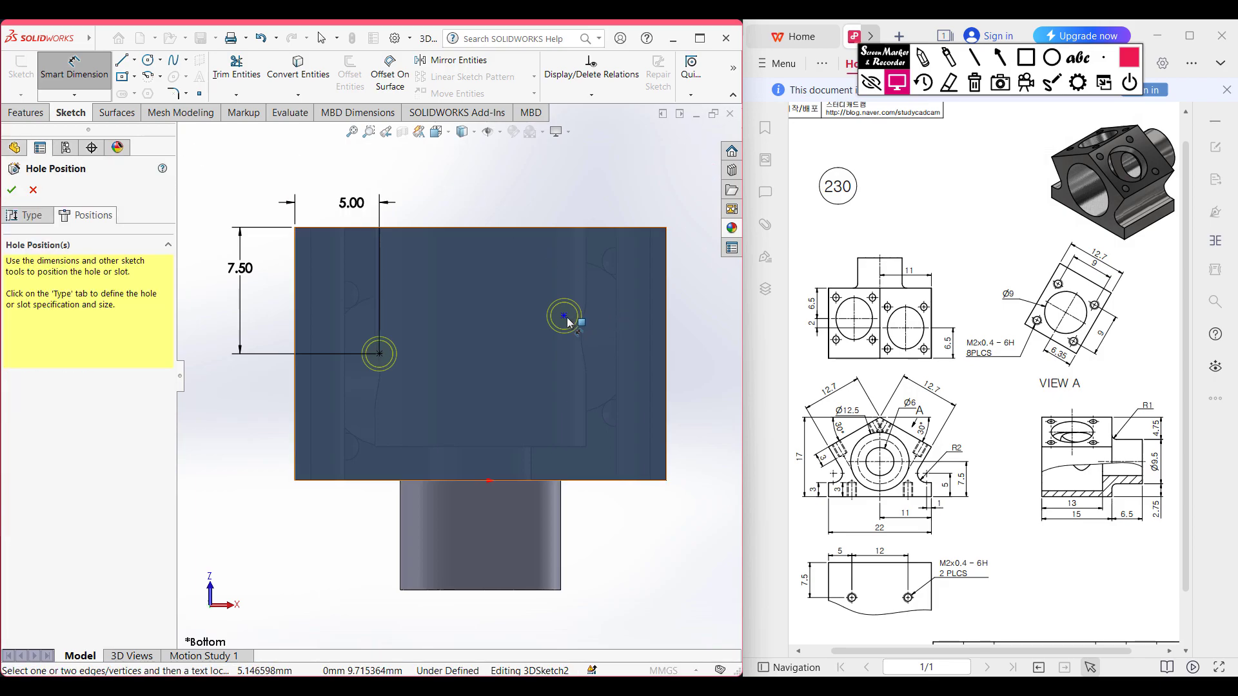
{"action": "left_click", "coordinate": [577, 229]}
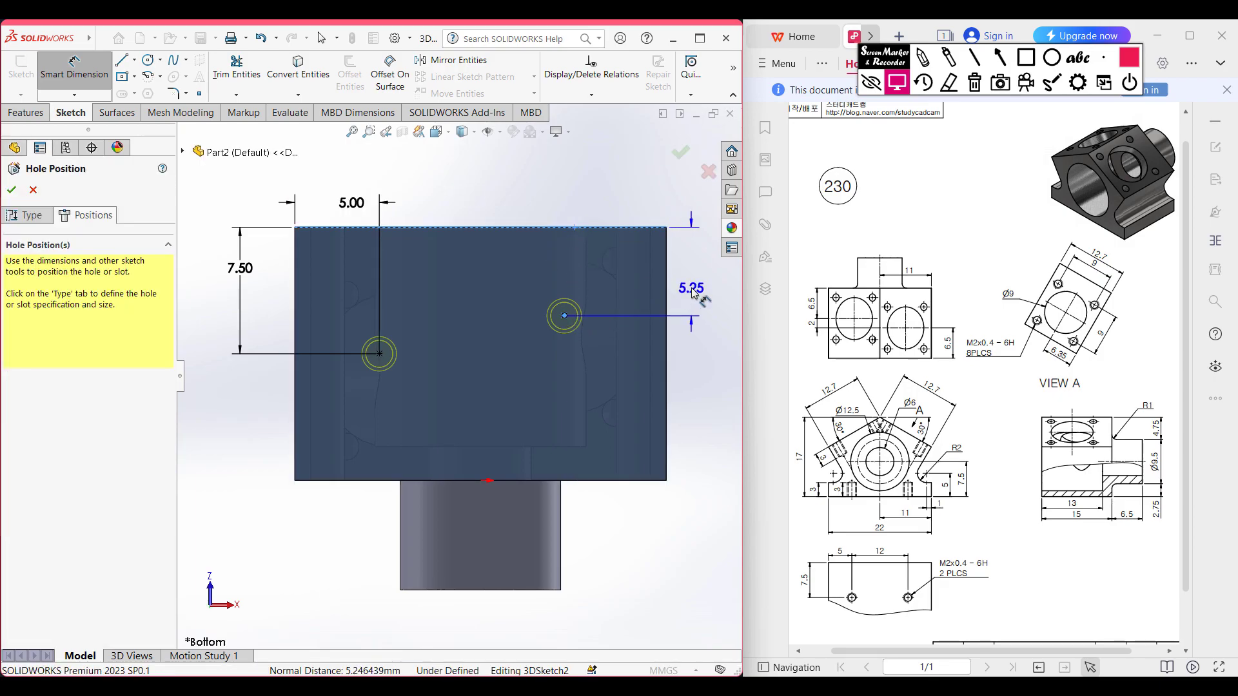
{"action": "left_click", "coordinate": [691, 287]}
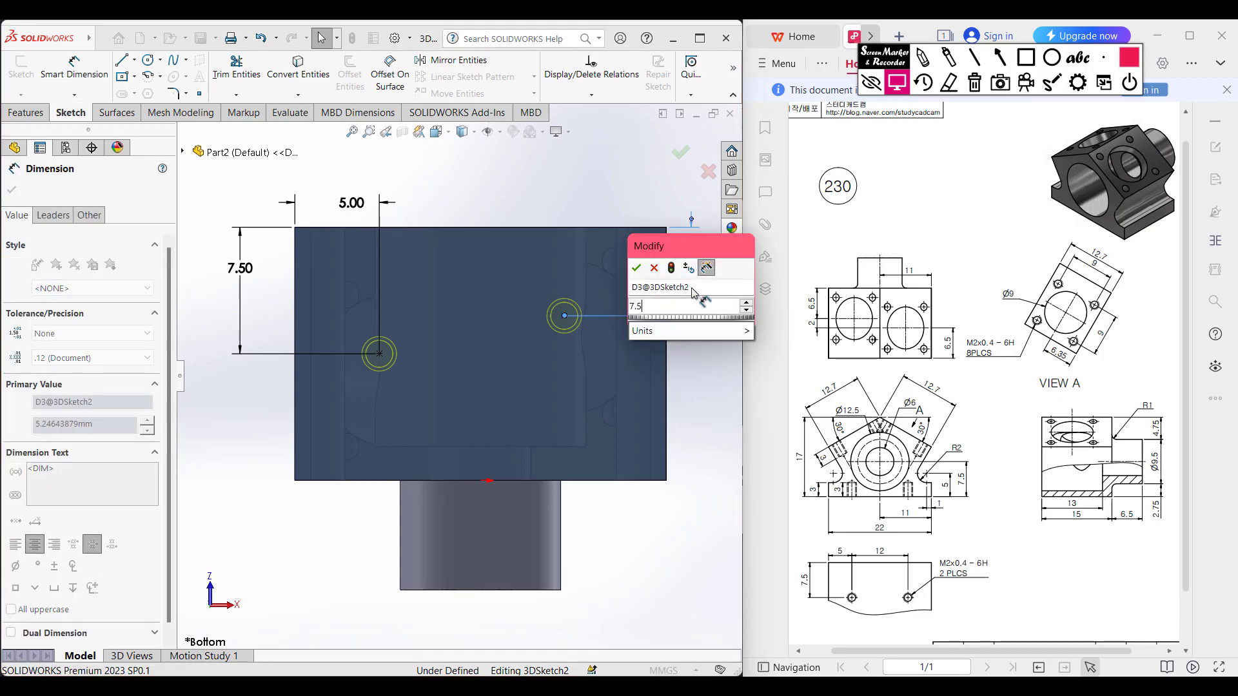
{"action": "key", "text": "Return"}
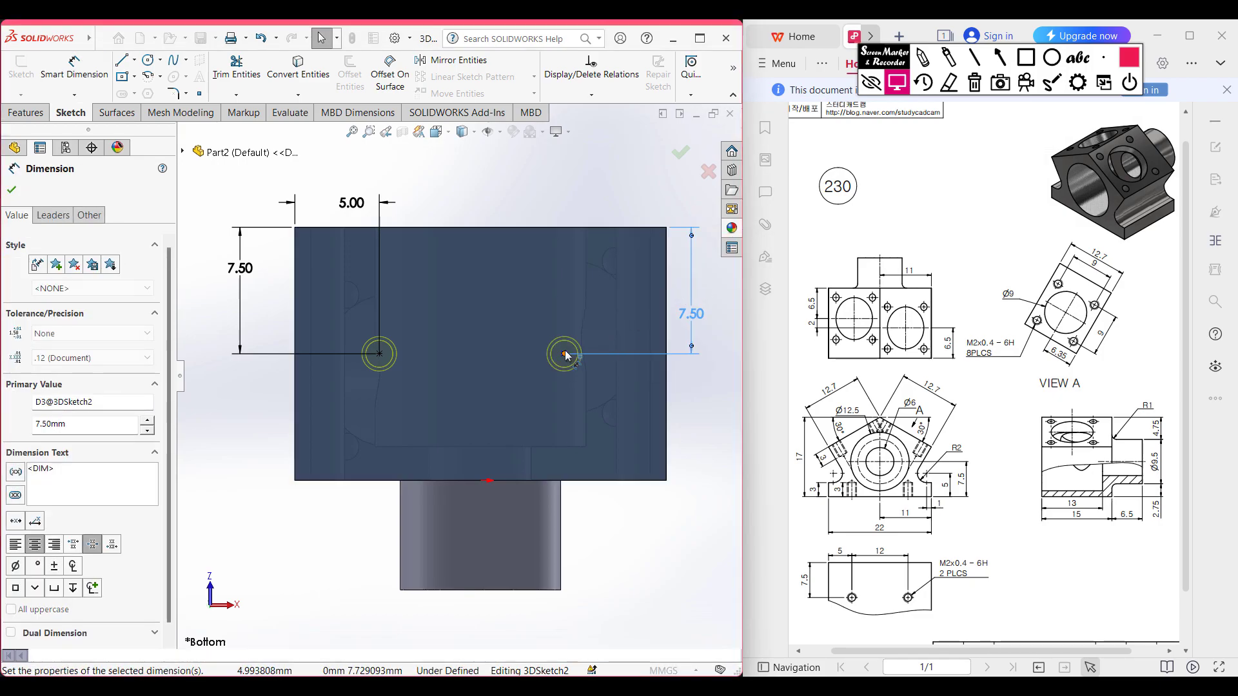
{"action": "left_click", "coordinate": [379, 354]}
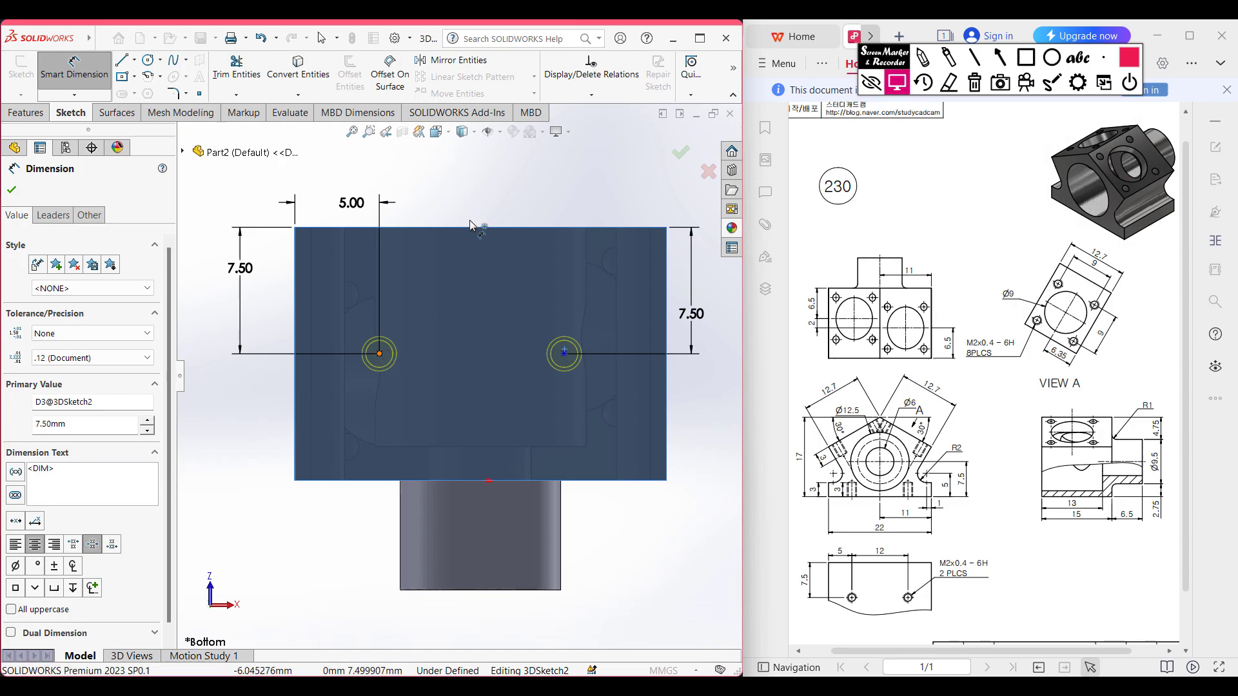
{"action": "key", "text": "Escape"}
{"action": "key", "text": "Escape"}
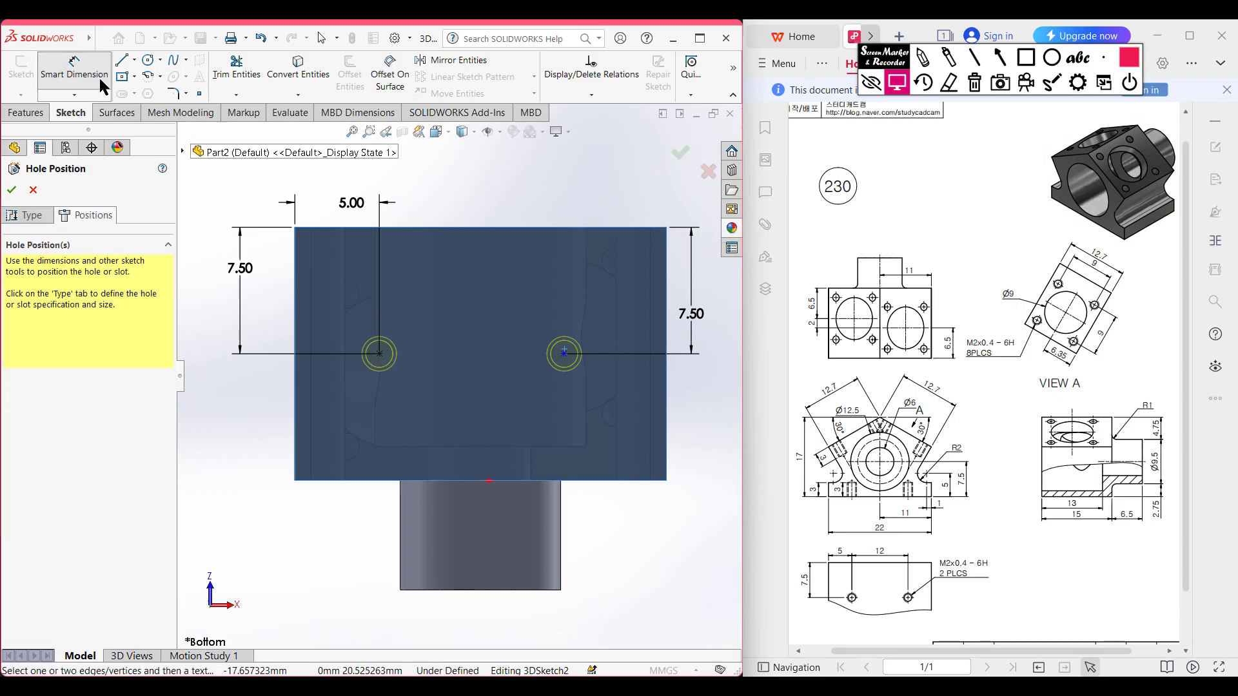
Step: Dimension the spacing between the two underside hole points as 12 mm and finish the tapped hole feature
{"action": "left_click", "coordinate": [74, 80]}
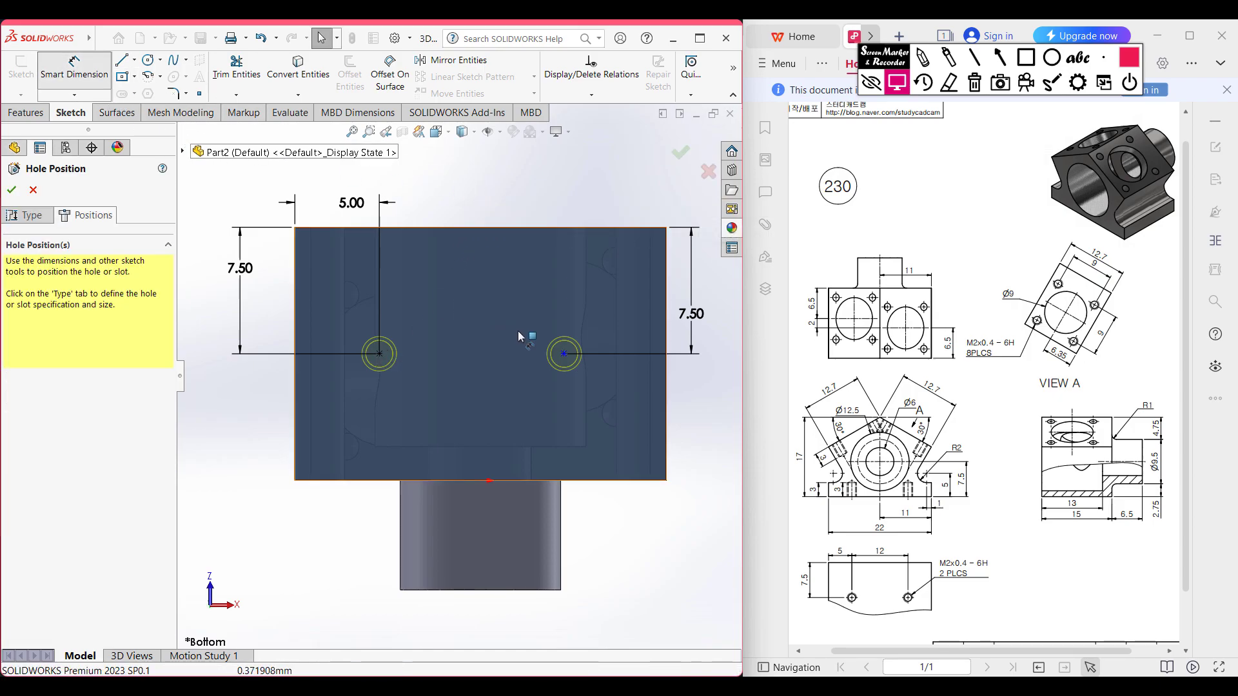
{"action": "left_click", "coordinate": [564, 354]}
{"action": "left_click", "coordinate": [380, 354]}
{"action": "left_click", "coordinate": [469, 199]}
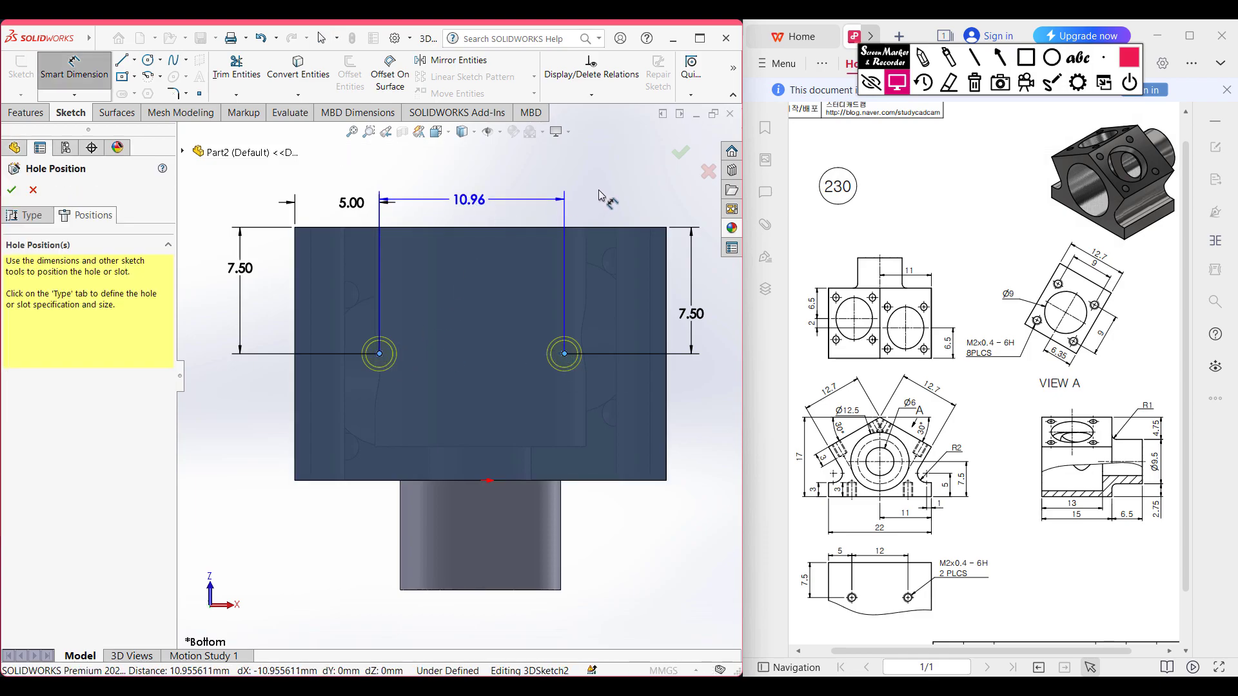
{"action": "type", "text": "12"}
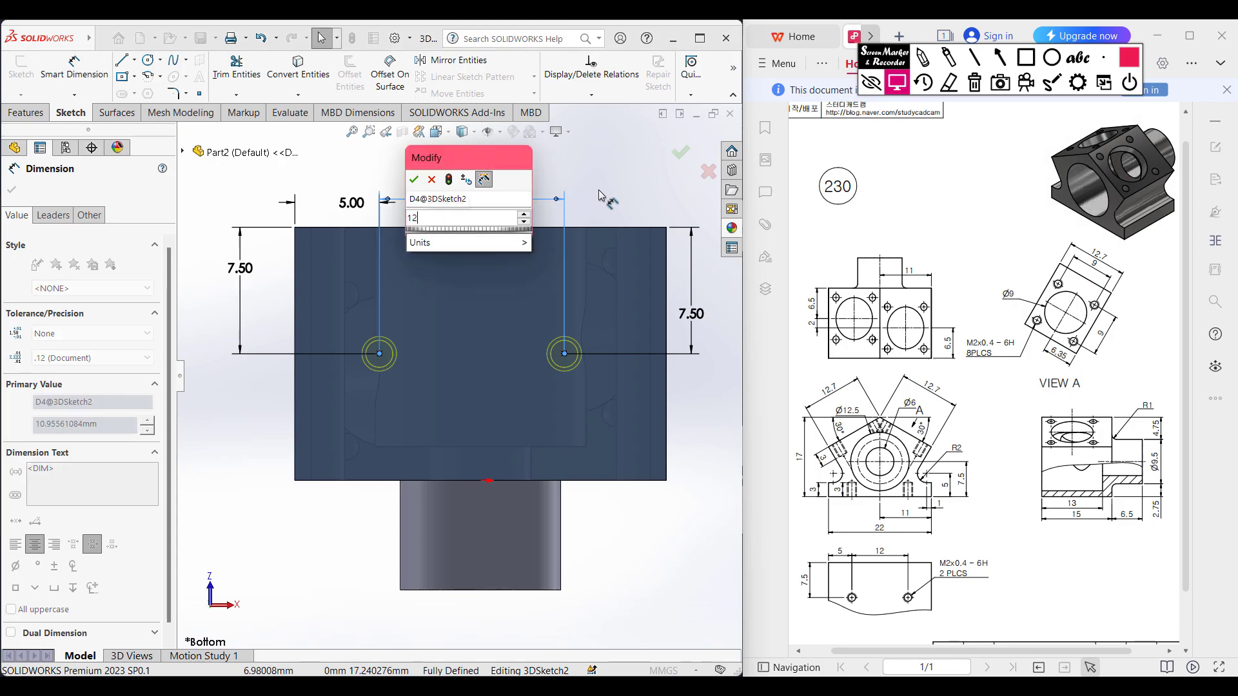
{"action": "key", "text": "Return"}
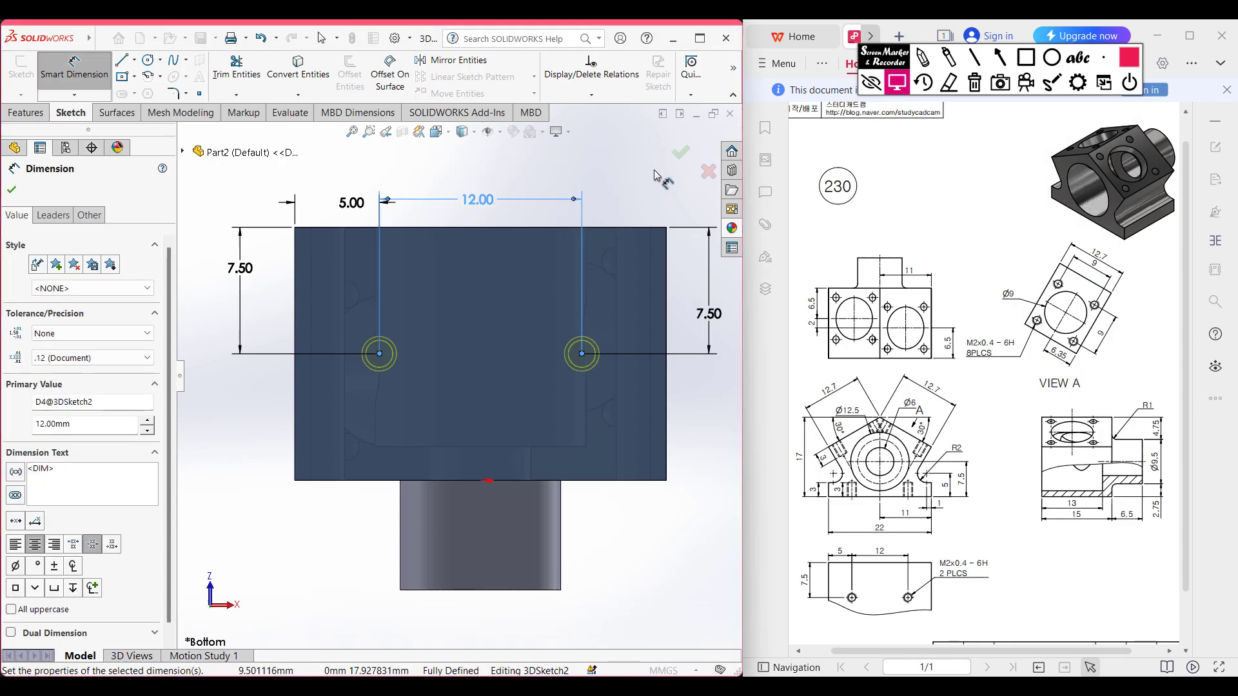
{"action": "left_click", "coordinate": [670, 148]}
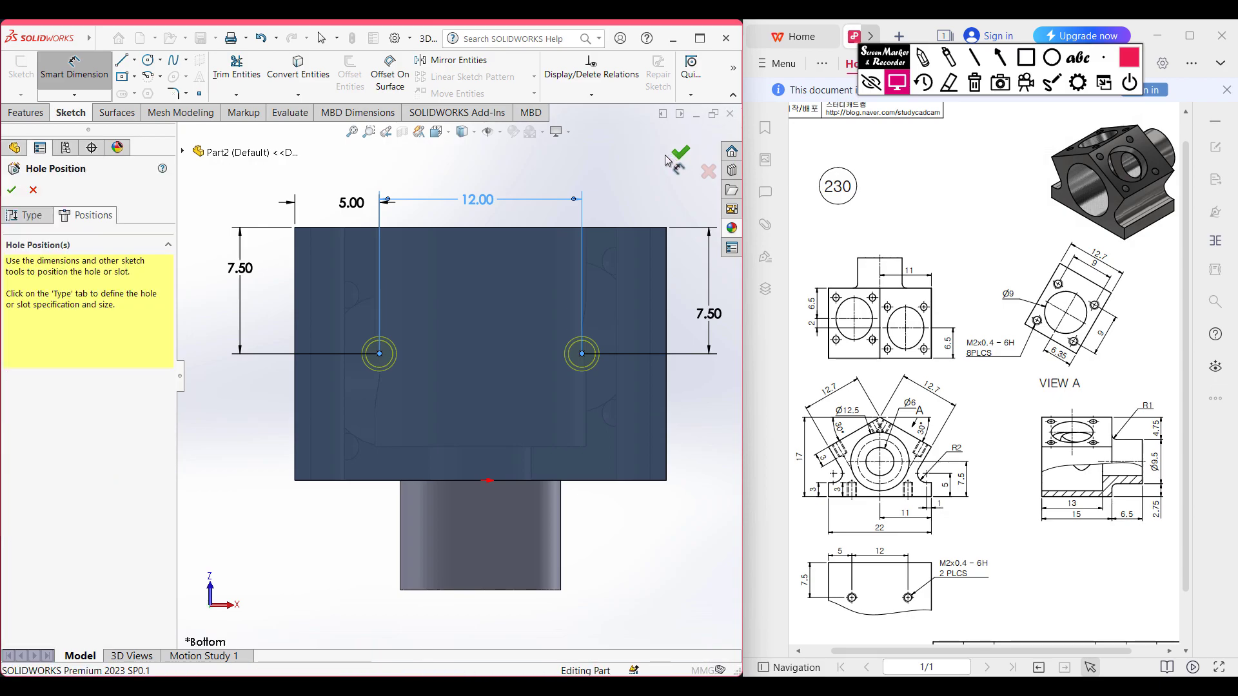
{"action": "left_click", "coordinate": [671, 158]}
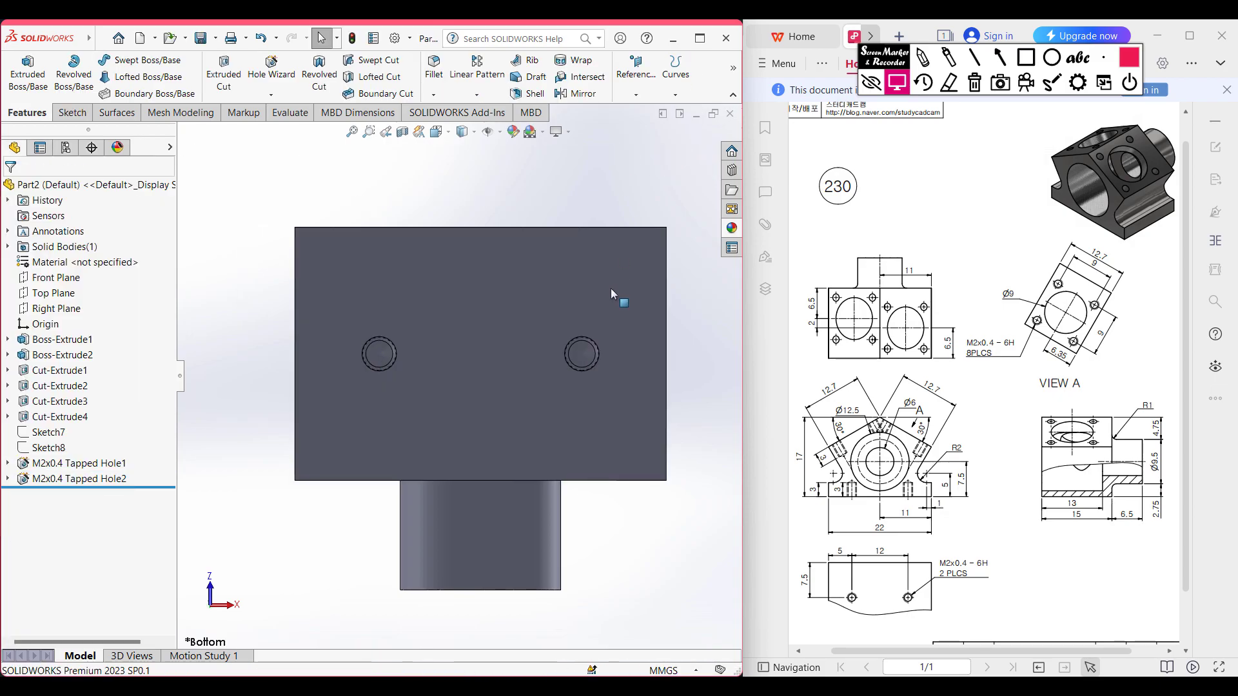
{"action": "middle_click_drag", "start_coordinate": [597, 199], "coordinate": [577, 266]}
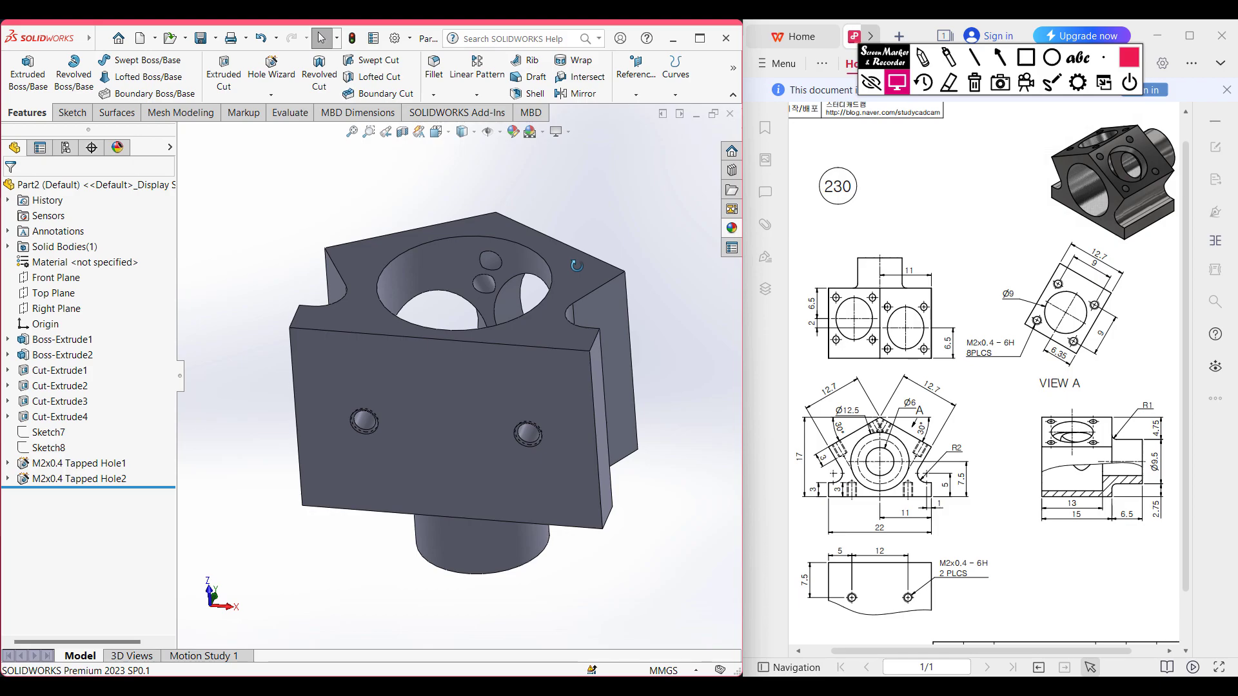
Step: Fillet the circular edge where the rear cylindrical boss meets the main body with a 1 mm radius
{"action": "key", "text": "ctrl+7"}
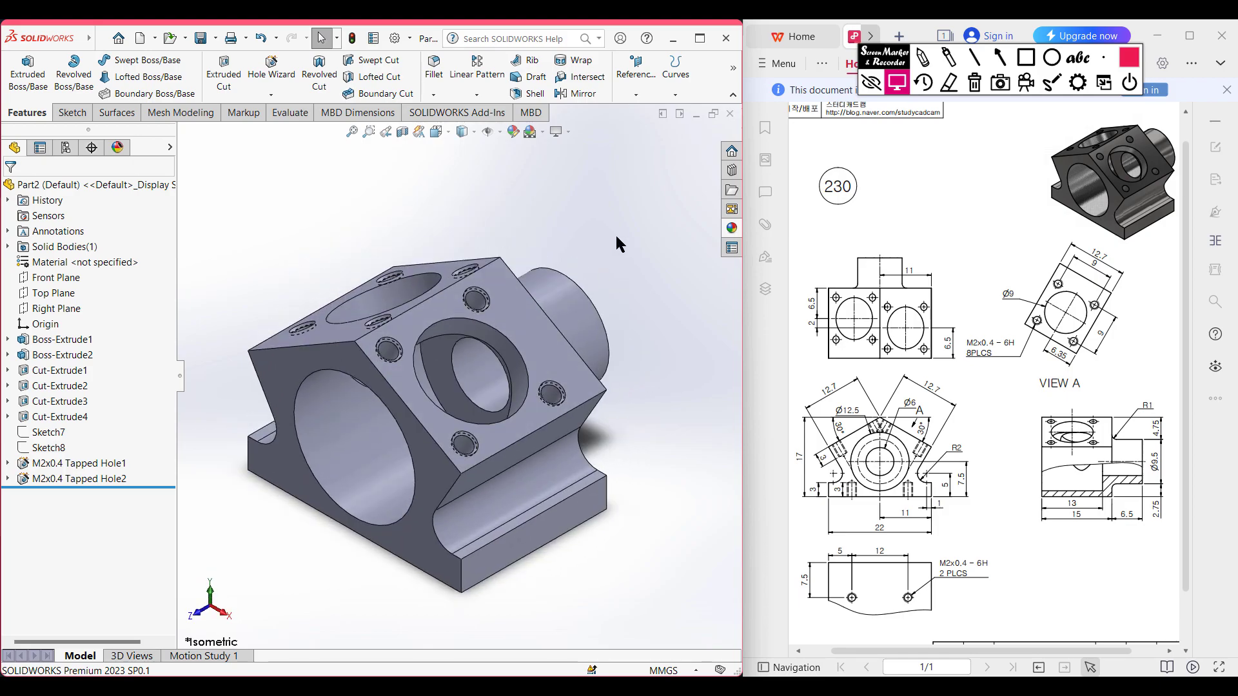
{"action": "left_click", "coordinate": [434, 65]}
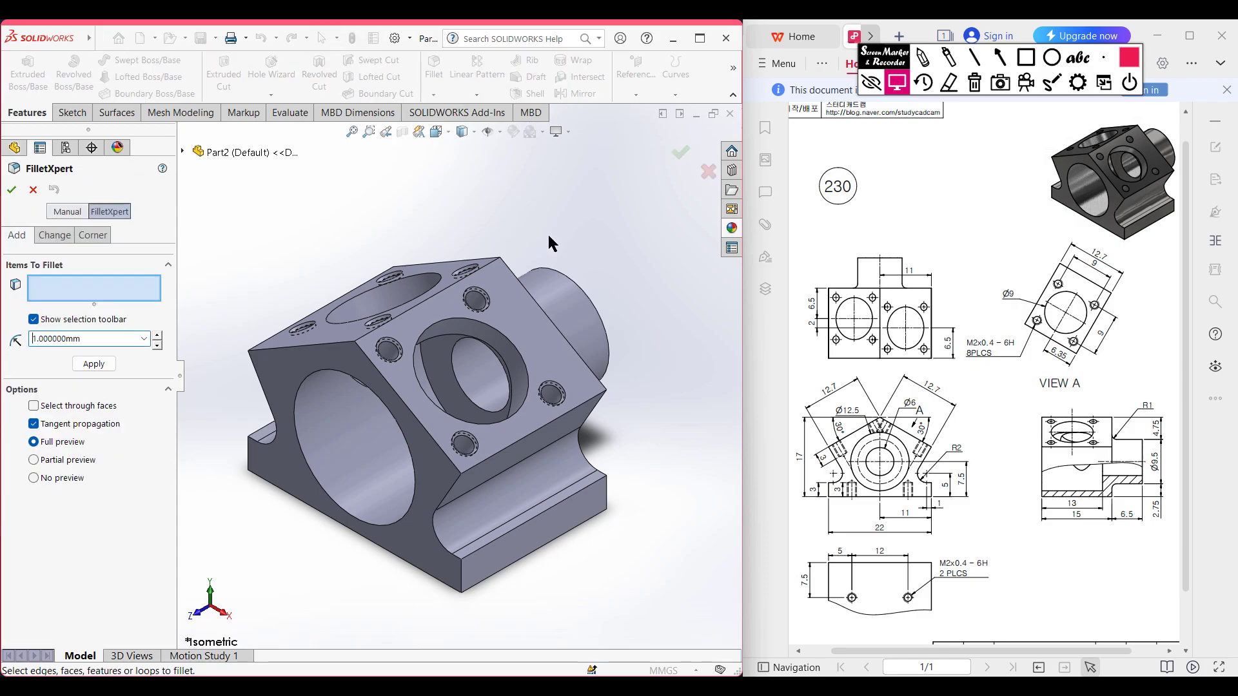
{"action": "middle_click_drag", "start_coordinate": [565, 223], "coordinate": [477, 303]}
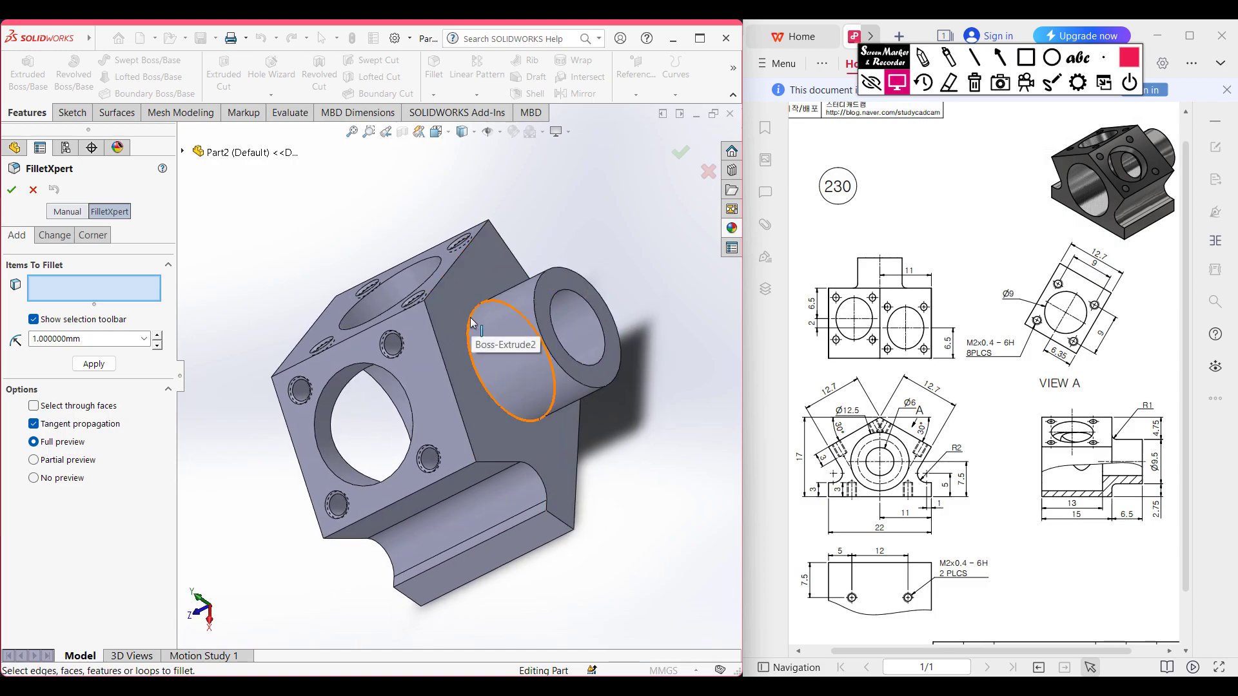
{"action": "left_click", "coordinate": [470, 326]}
{"action": "left_click", "coordinate": [11, 190]}
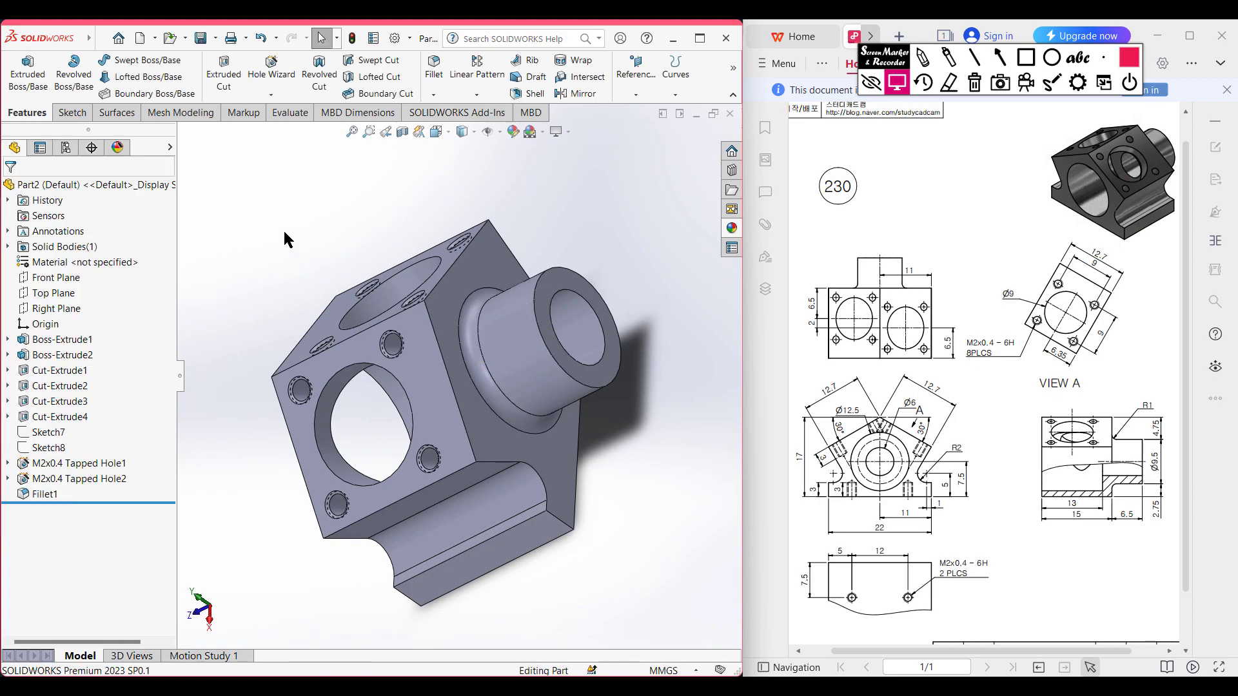
Step: Inspect the part's internal bores and tapped holes with hidden lines visible, and return to the shaded-with-edges isometric view
{"action": "key", "text": "ctrl+7"}
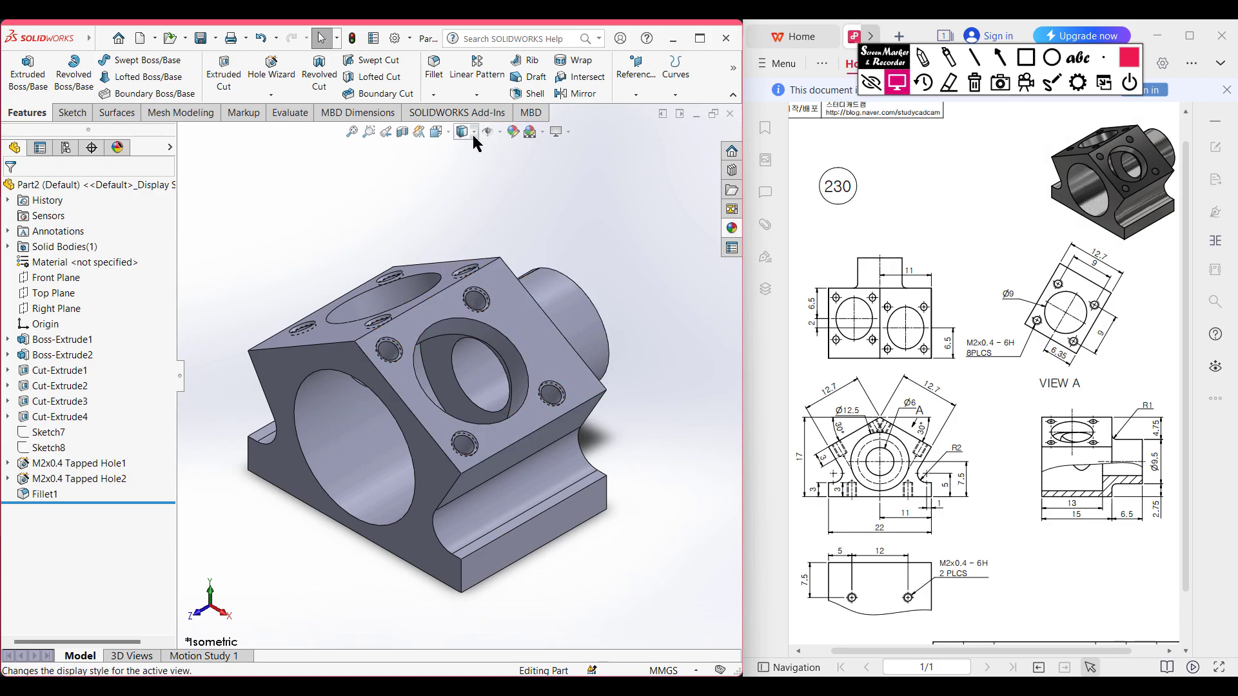
{"action": "left_click", "coordinate": [450, 137]}
{"action": "left_click", "coordinate": [475, 133]}
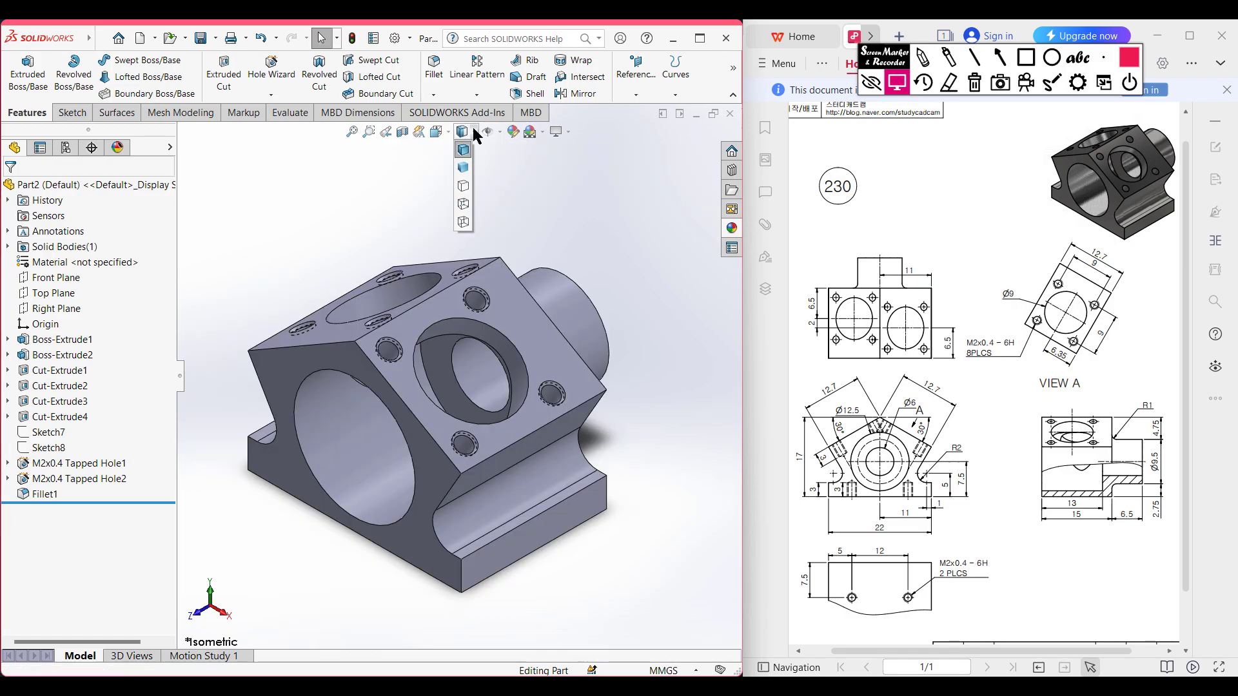
{"action": "left_click", "coordinate": [463, 205]}
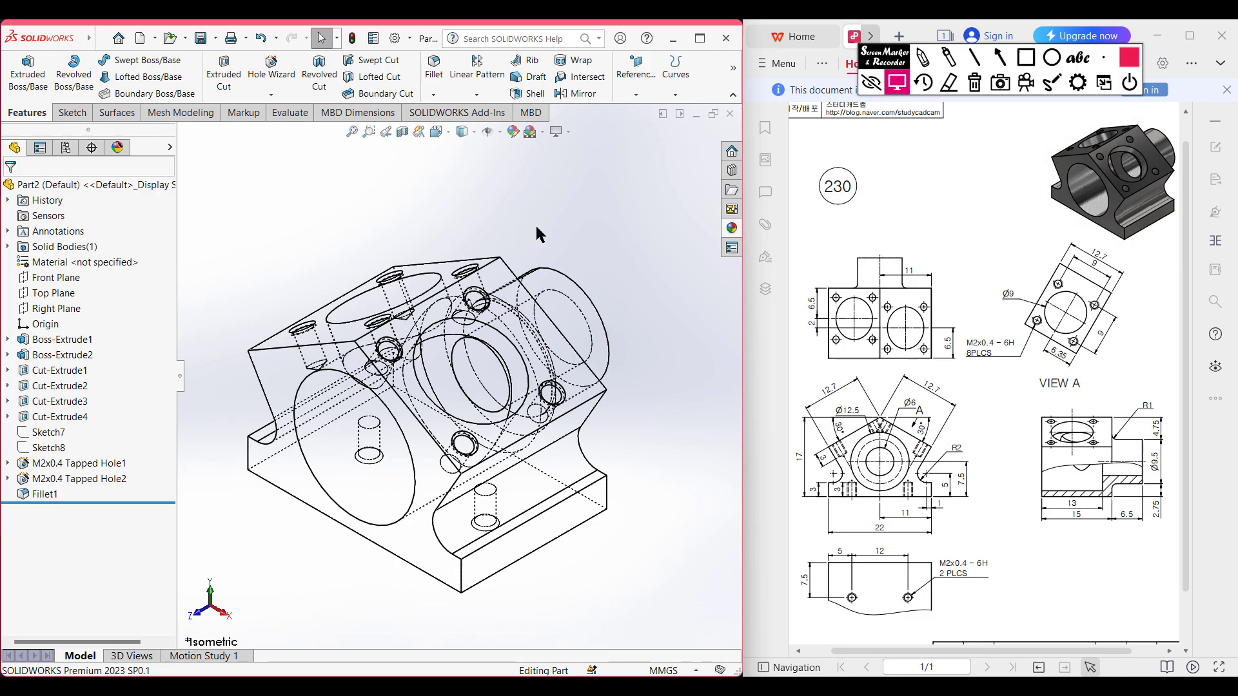
{"action": "middle_click_drag", "start_coordinate": [555, 243], "coordinate": [536, 222]}
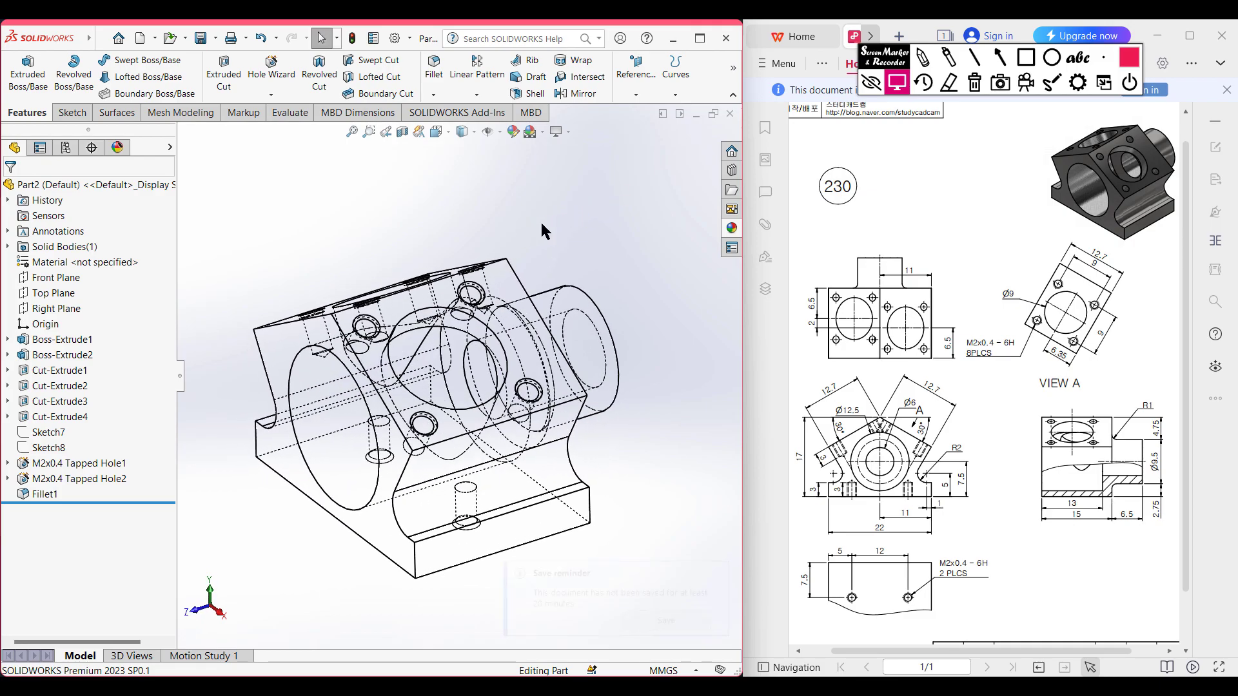
{"action": "key", "text": "ctrl+7"}
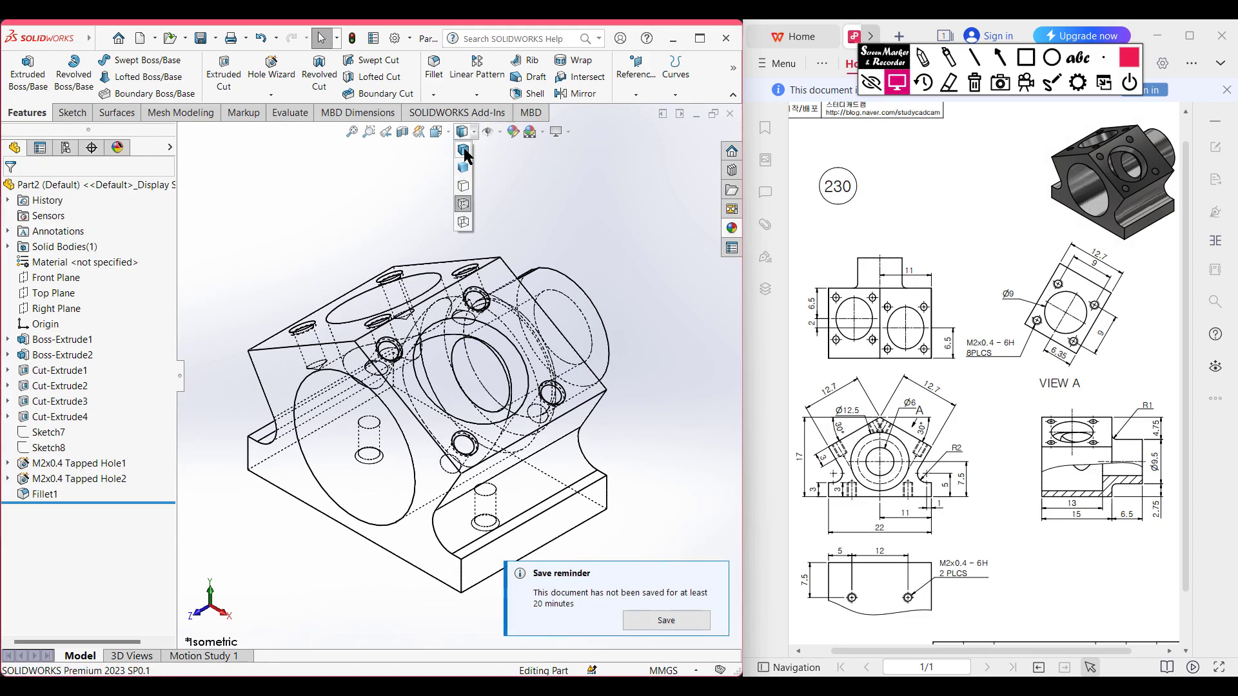
{"action": "left_click", "coordinate": [467, 155]}
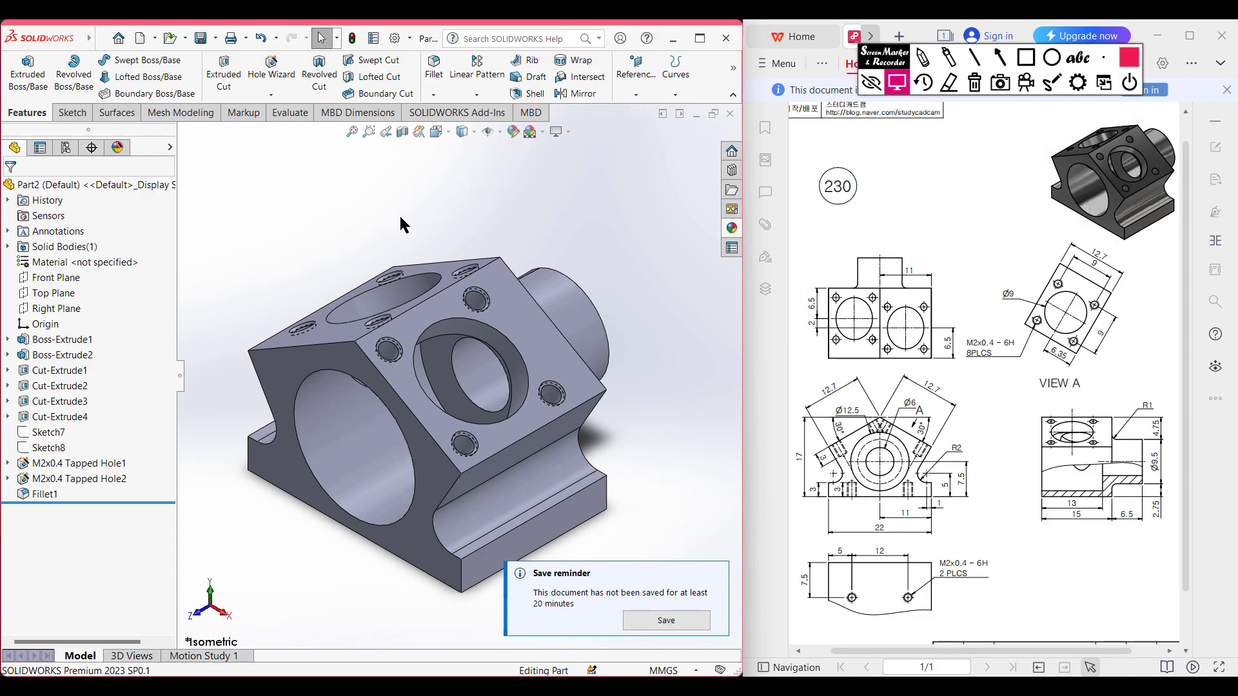